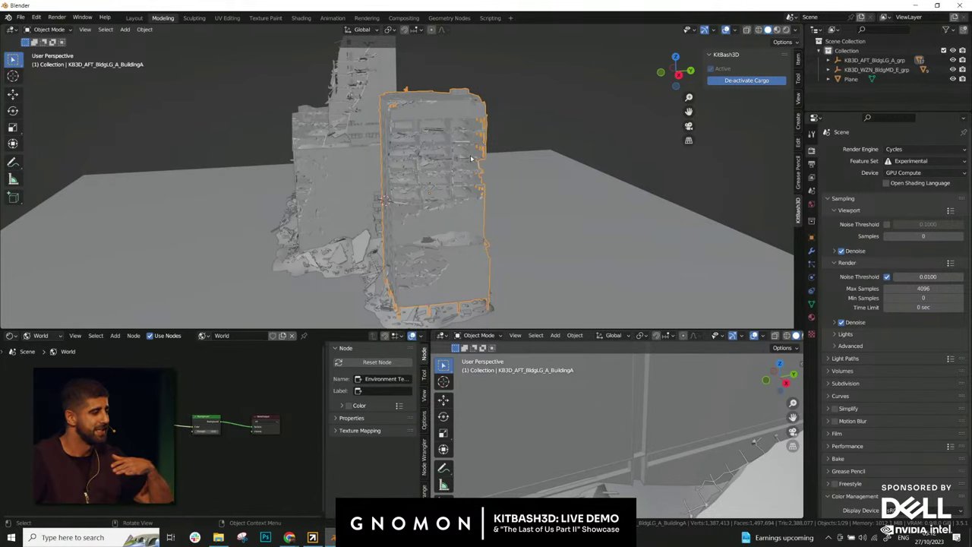
- Try moving the selected tower building aside from its rubble base
{"action": "middle_click_drag", "start_coordinate": [470, 155], "coordinate": [547, 160]}
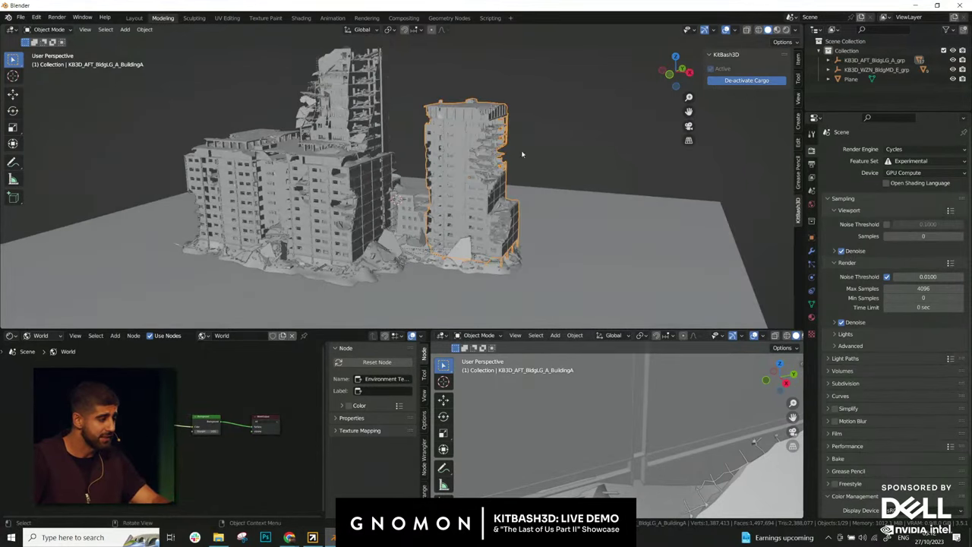
{"action": "key", "text": "g"}
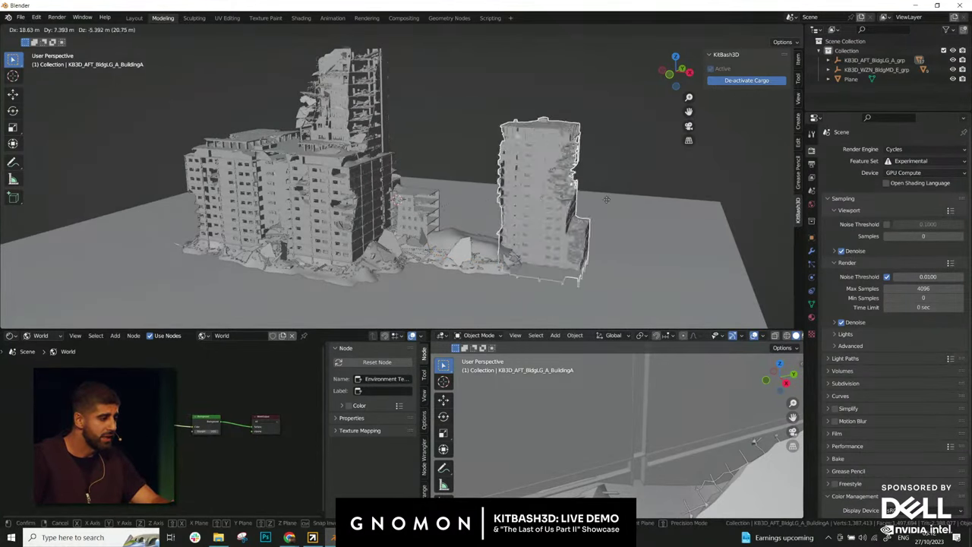
{"action": "left_click", "coordinate": [506, 174]}
{"action": "middle_click_drag", "start_coordinate": [505, 174], "coordinate": [556, 226]}
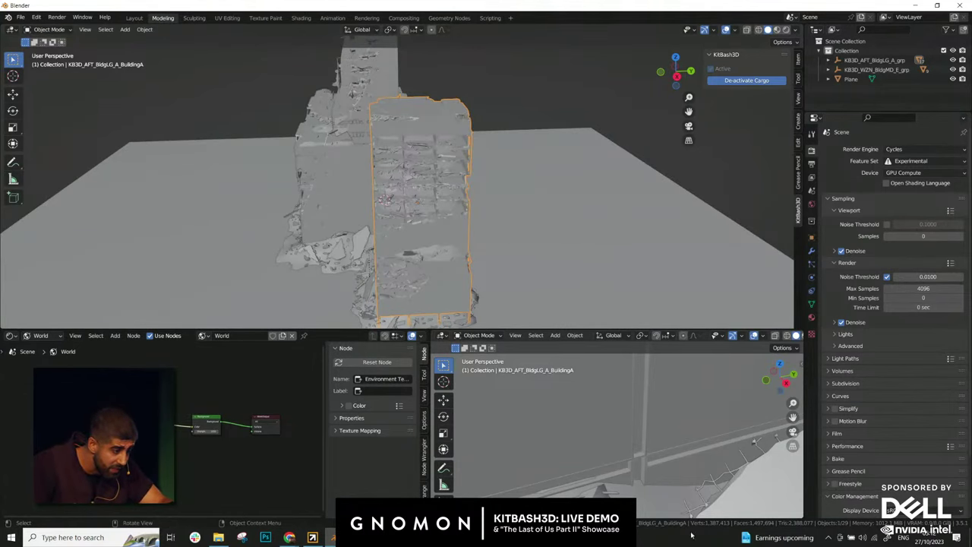
- Duplicate the selected tower building and place the copy along the Y axis, well clear of the building group
{"action": "scroll", "coordinate": [439, 208], "scroll_direction": "up", "scroll_amount": 1}
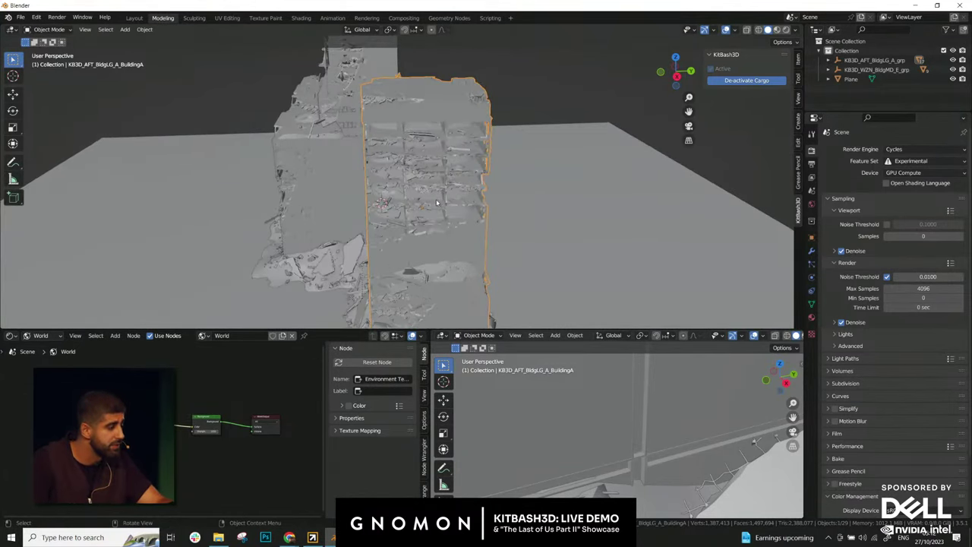
{"action": "middle_click_drag", "start_coordinate": [436, 203], "coordinate": [469, 204]}
{"action": "scroll", "coordinate": [480, 200], "scroll_direction": "down", "scroll_amount": 3}
{"action": "key", "text": "shift+d"}
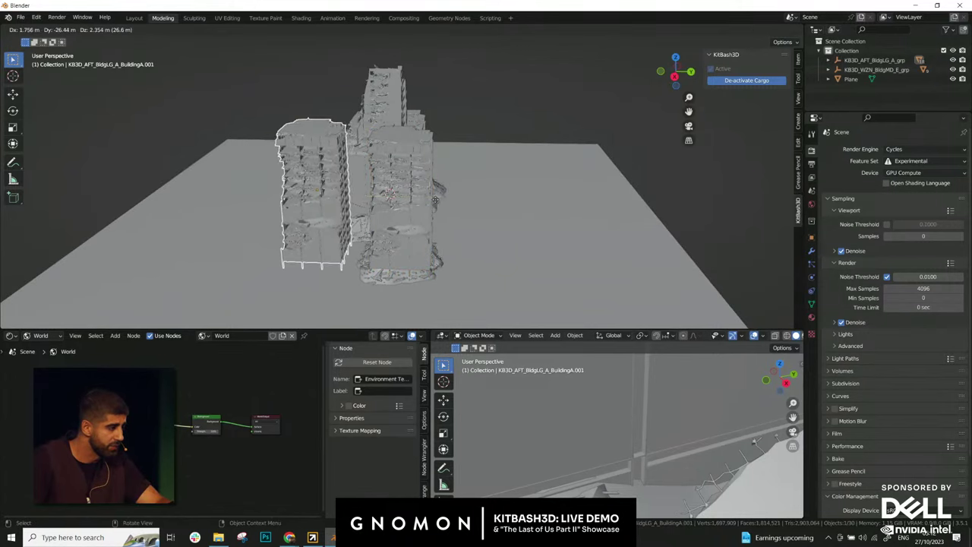
{"action": "key", "text": "y"}
{"action": "left_click", "coordinate": [164, 174]}
{"action": "middle_click_drag", "start_coordinate": [164, 173], "coordinate": [403, 142], "text": "shift"}
- Clear the parent of the duplicated tower so that it is independent of its building group
{"action": "right_click", "coordinate": [403, 142]}
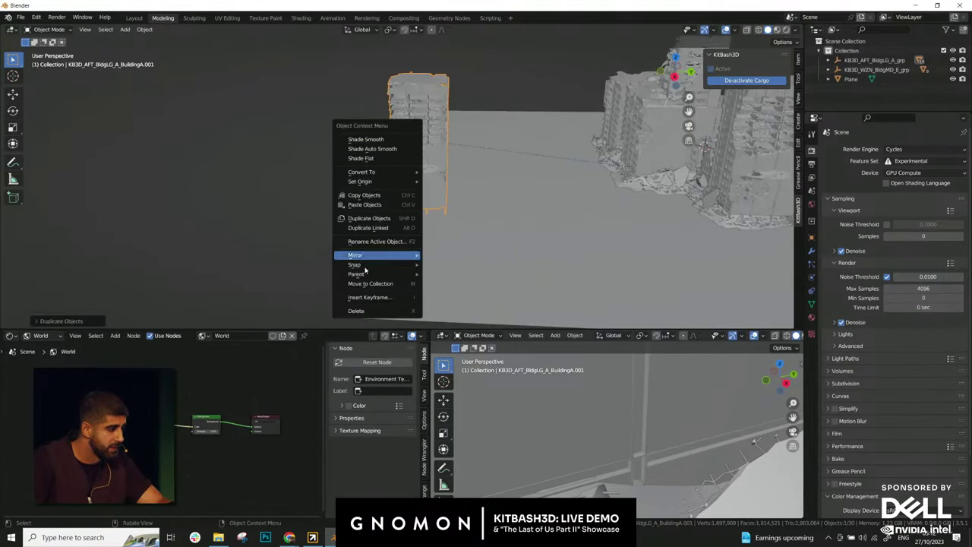
{"action": "mouse_move", "coordinate": [379, 274]}
{"action": "left_click", "coordinate": [490, 435]}
{"action": "scroll", "coordinate": [449, 160], "scroll_direction": "up", "scroll_amount": 3}
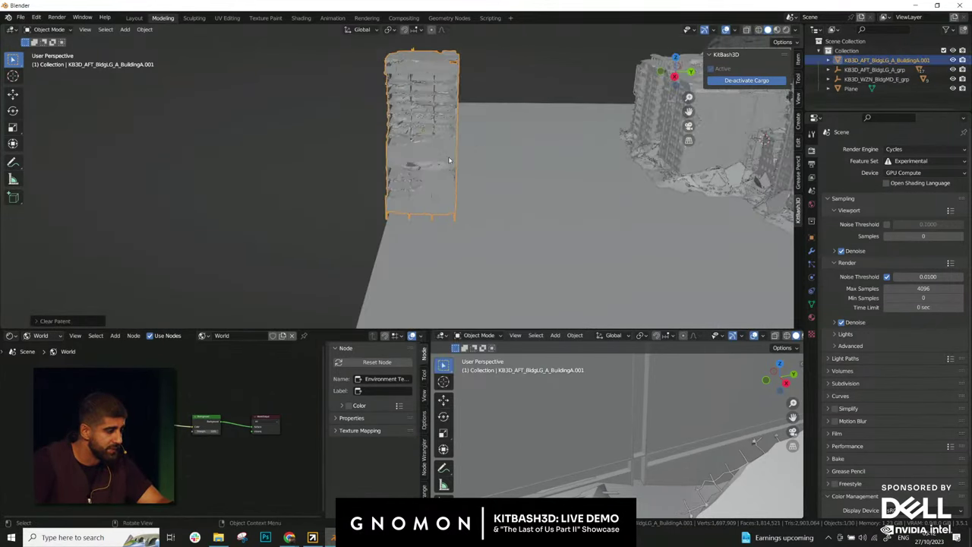
{"action": "middle_click_drag", "start_coordinate": [449, 160], "coordinate": [439, 187]}
- Hide everything except the duplicated tower and check it briefly with rendered shading in a maximized viewport
{"action": "key", "text": "shift+h"}
{"action": "middle_click_drag", "start_coordinate": [550, 190], "coordinate": [555, 215]}
{"action": "key", "text": "ctrl+space"}
{"action": "left_click", "coordinate": [956, 31]}
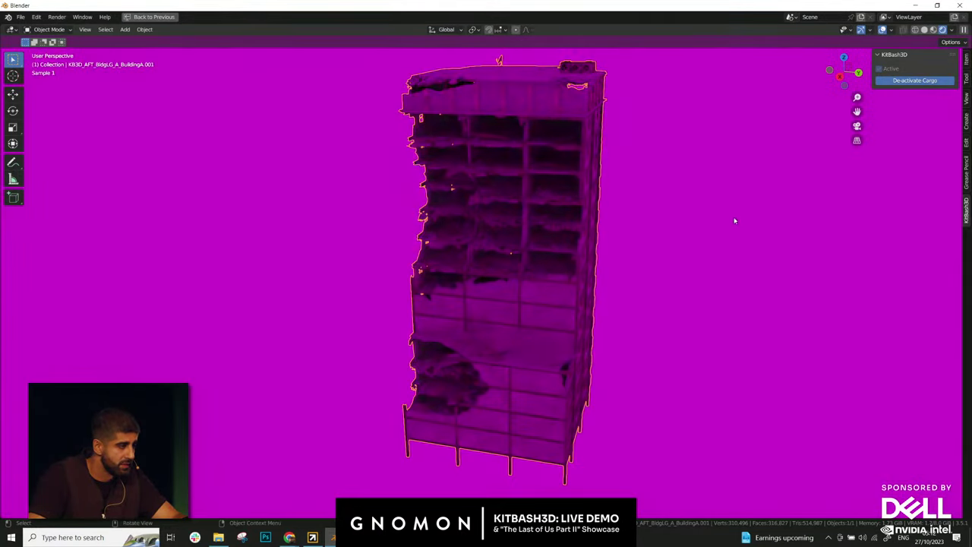
{"action": "left_click", "coordinate": [925, 31]}
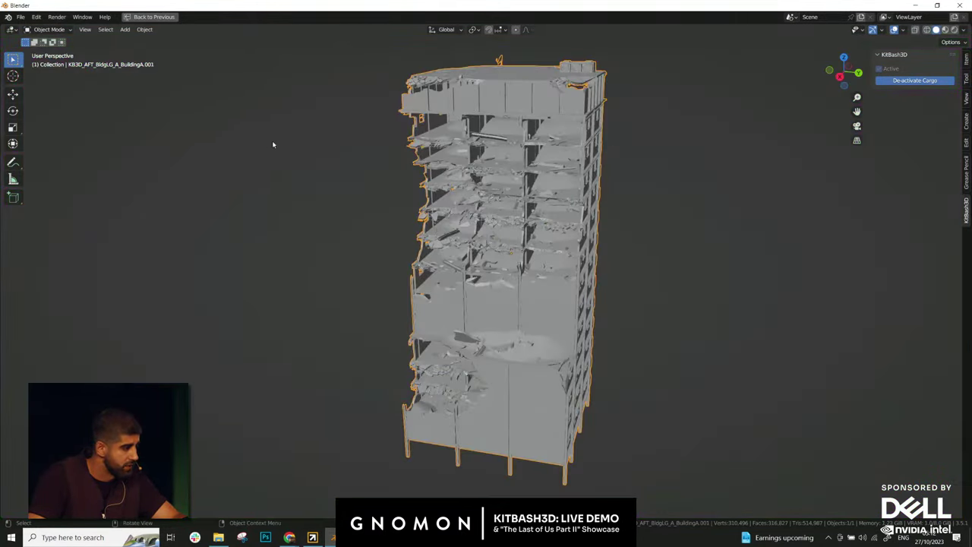
{"action": "key", "text": "ctrl+space"}
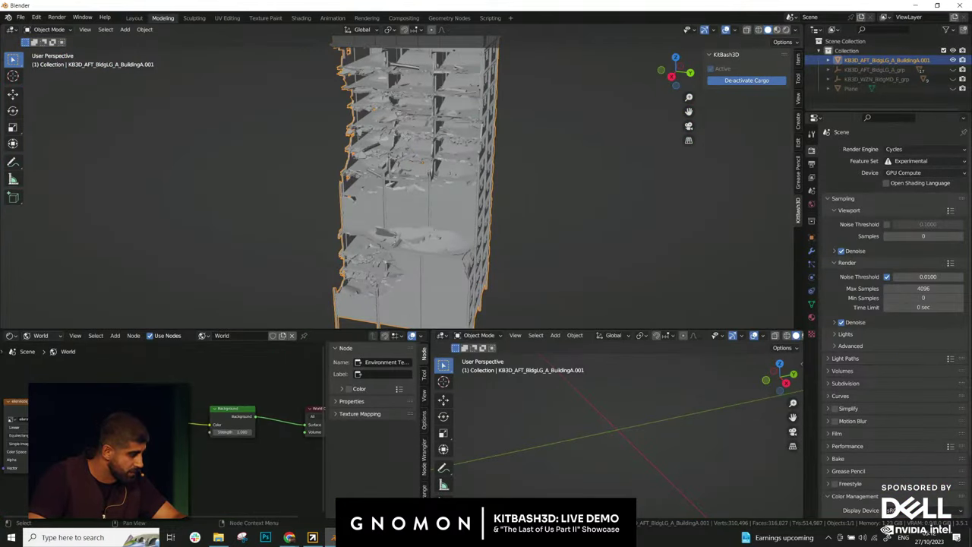
- Load rural_graffiti_tower_8k.hdr from the Downloads folder into the world's environment texture
{"action": "left_click", "coordinate": [69, 419]}
{"action": "scroll", "coordinate": [215, 380], "scroll_direction": "down", "scroll_amount": 2}
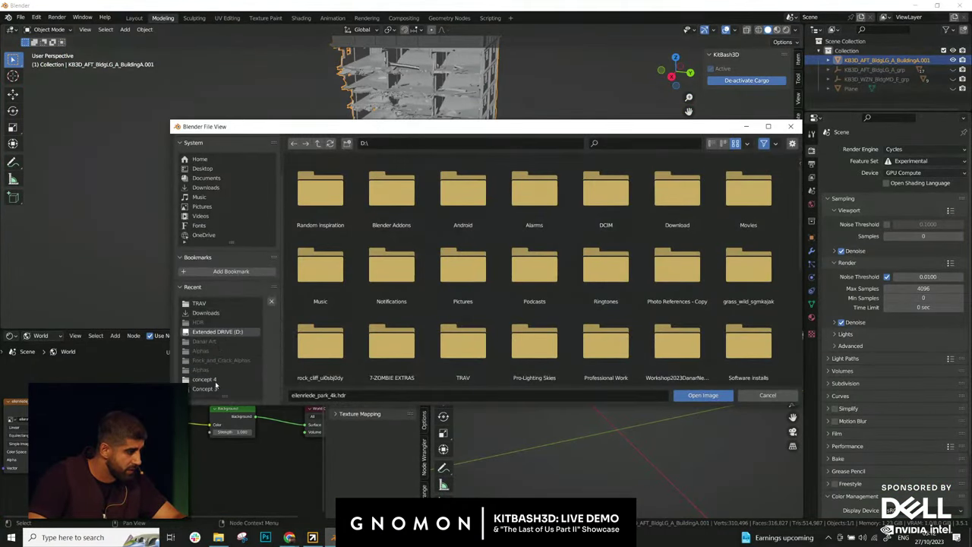
{"action": "left_click", "coordinate": [205, 313]}
{"action": "scroll", "coordinate": [650, 262], "scroll_direction": "down", "scroll_amount": 3}
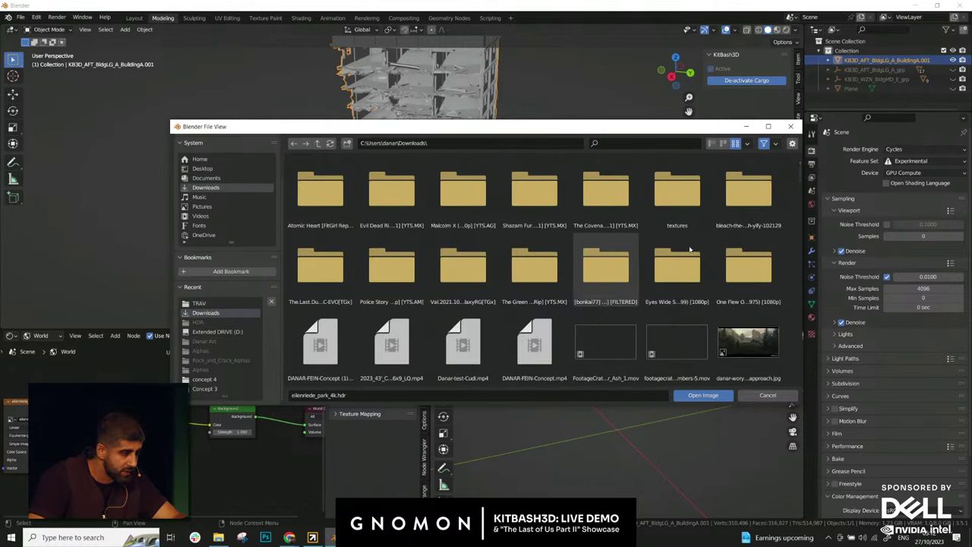
{"action": "left_click", "coordinate": [666, 143]}
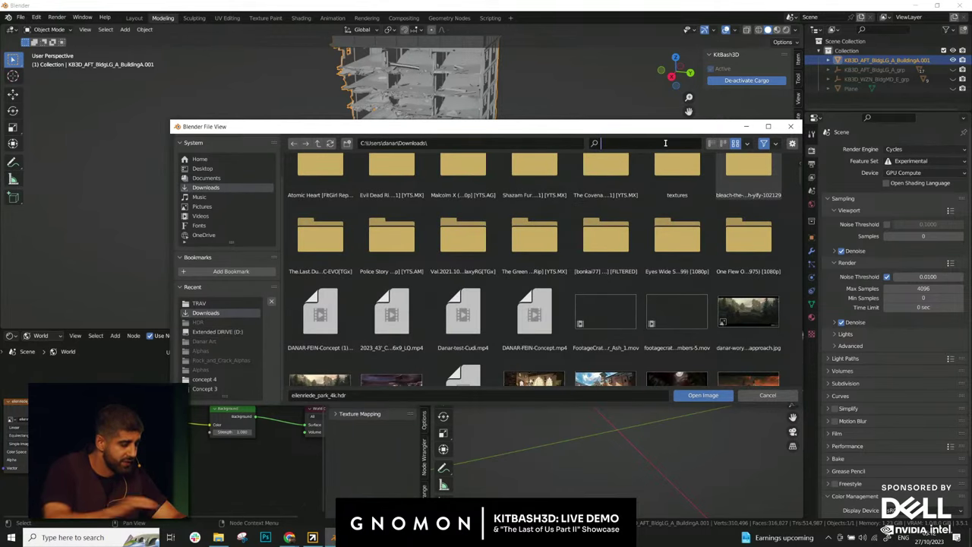
{"action": "type", "text": "hdr"}
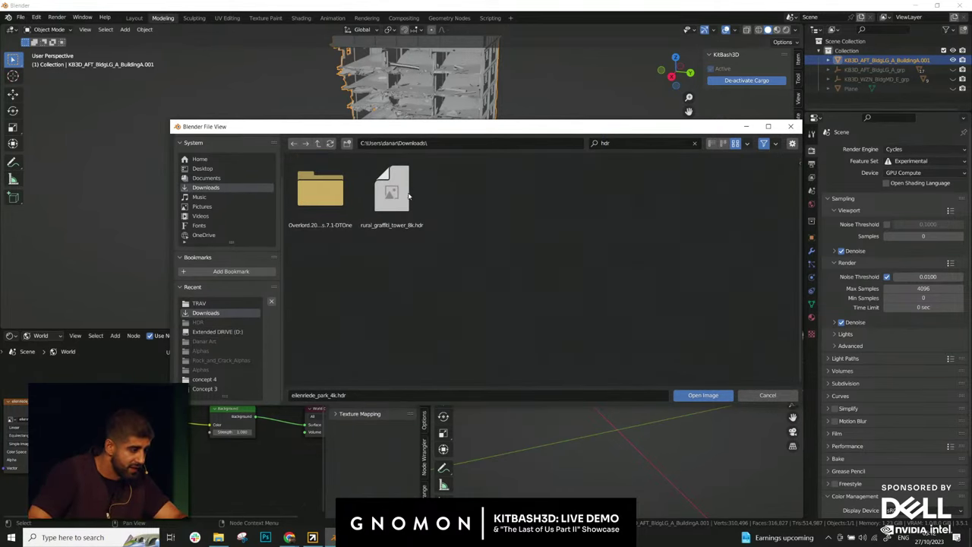
{"action": "left_click", "coordinate": [391, 191]}
{"action": "left_click", "coordinate": [703, 395]}
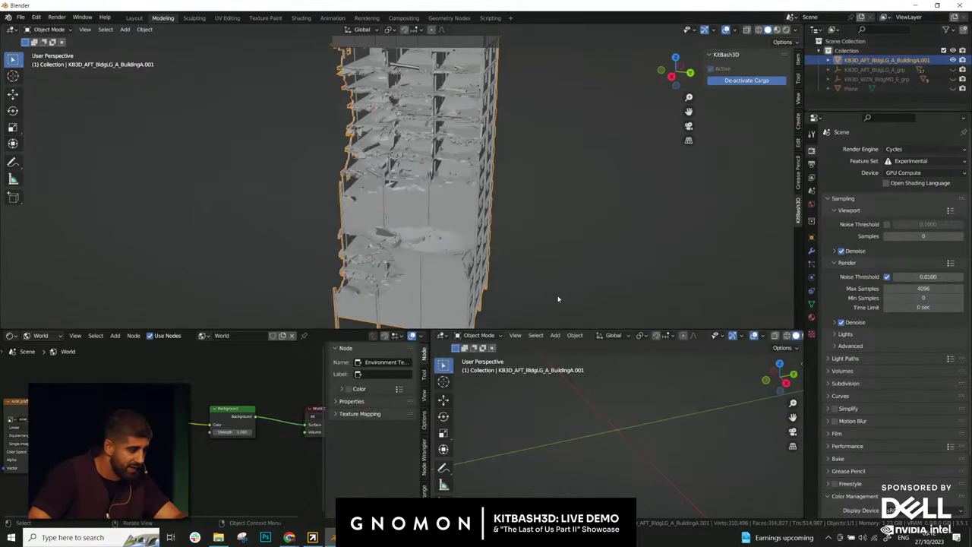
- Show the viewport in rendered shading and inspect the tower against the new HDR environment
{"action": "left_click", "coordinate": [786, 31]}
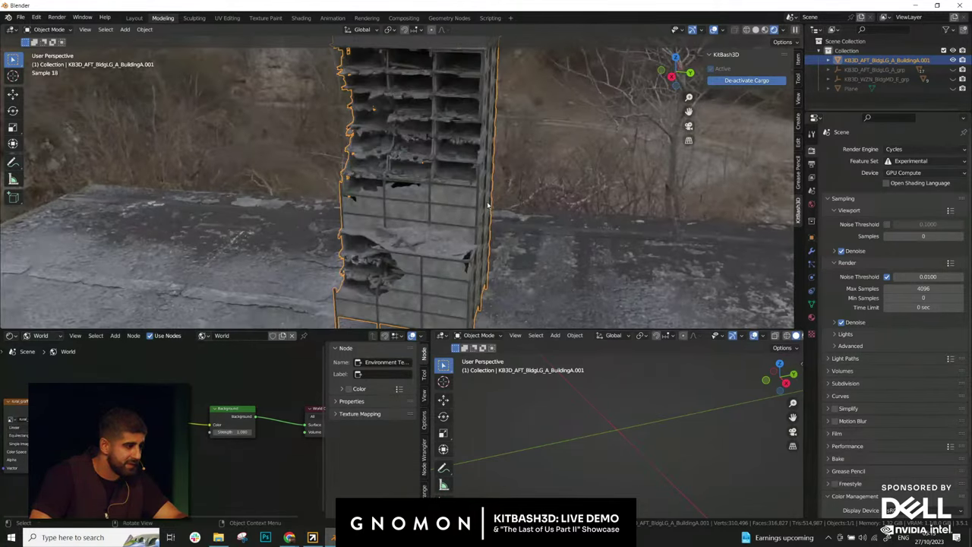
{"action": "middle_click_drag", "start_coordinate": [488, 206], "coordinate": [614, 142]}
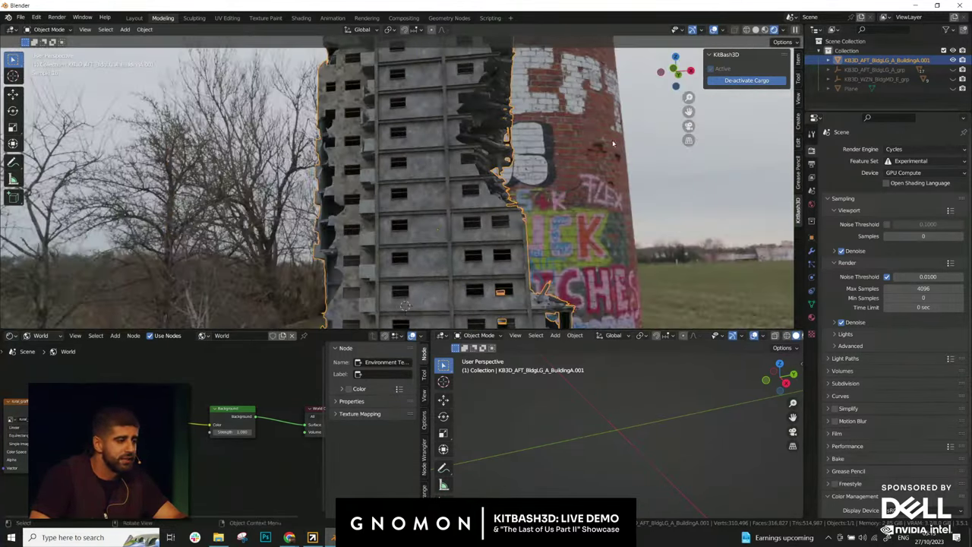
{"action": "middle_click_drag", "start_coordinate": [571, 205], "coordinate": [639, 231]}
{"action": "scroll", "coordinate": [249, 402], "scroll_direction": "up", "scroll_amount": 1}
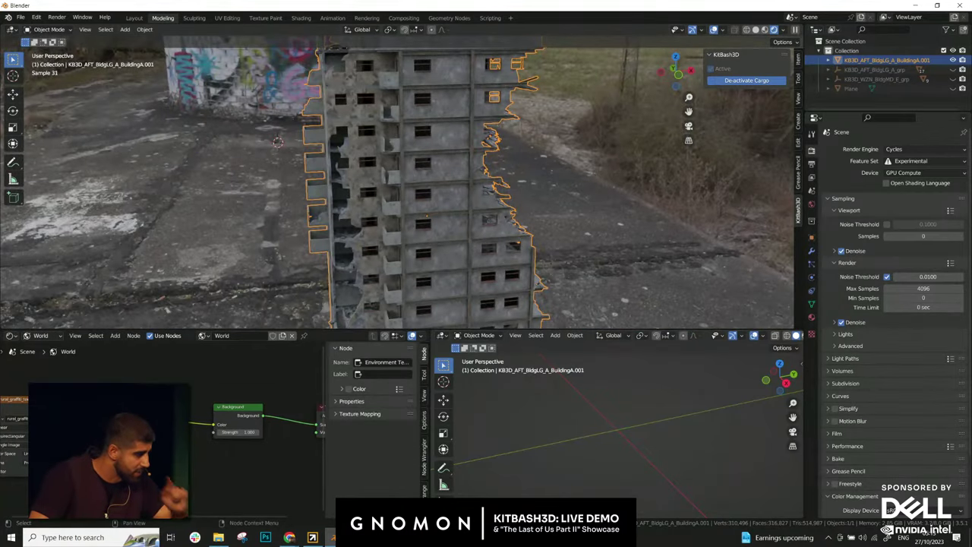
- Turn on motion blur and make the film background transparent in the render settings
{"action": "middle_click_drag", "start_coordinate": [250, 401], "coordinate": [320, 382]}
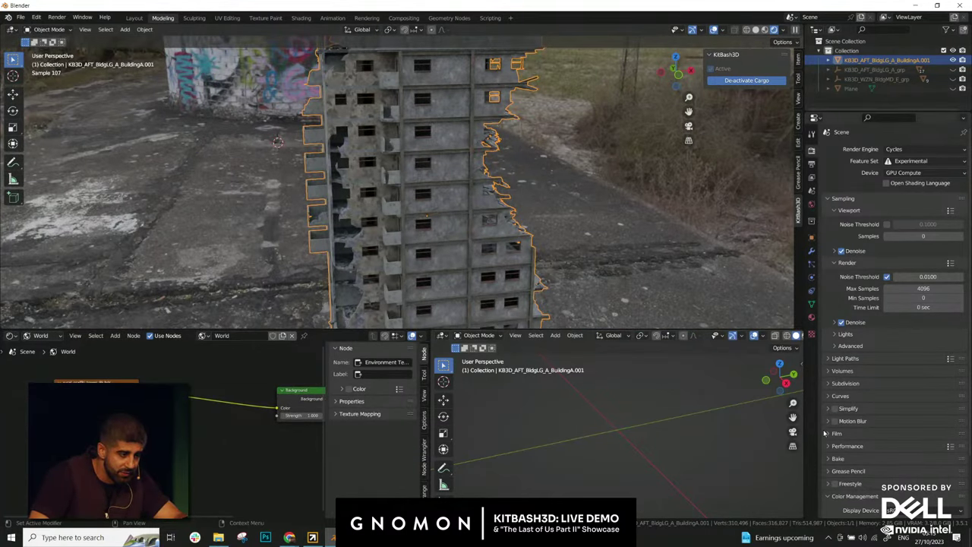
{"action": "left_click", "coordinate": [835, 421]}
{"action": "left_click", "coordinate": [833, 434]}
{"action": "left_click", "coordinate": [841, 501]}
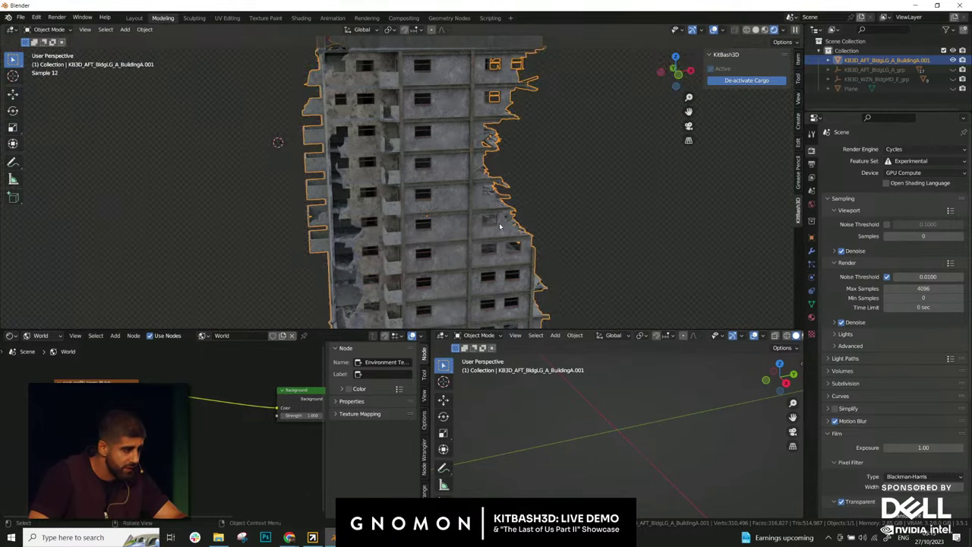
- Examine the rendered tower's damaged floors, facade and windows from several angles in a maximized viewport
{"action": "middle_click_drag", "start_coordinate": [500, 222], "coordinate": [652, 191]}
{"action": "left_click", "coordinate": [653, 195]}
{"action": "key", "text": "ctrl+space"}
{"action": "middle_click_drag", "start_coordinate": [532, 262], "coordinate": [414, 277]}
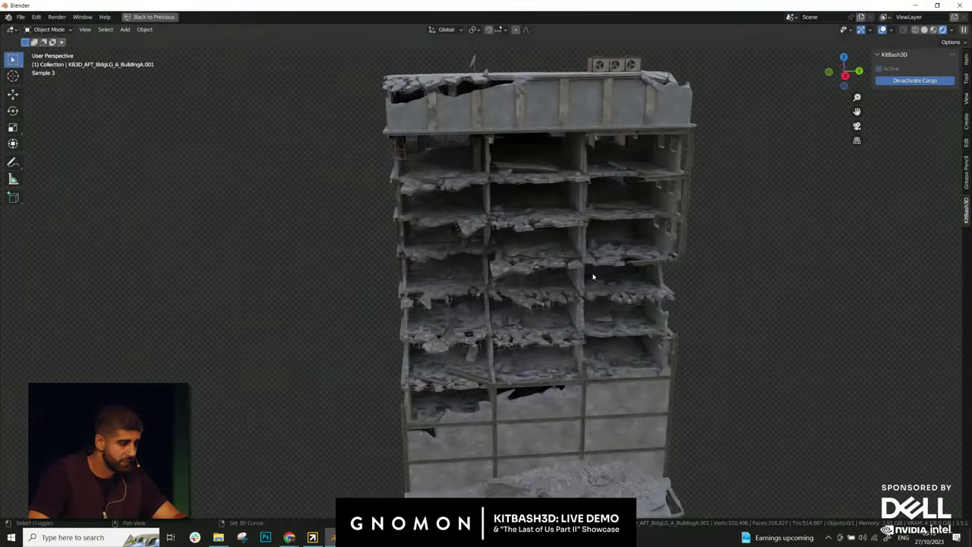
{"action": "middle_click_drag", "start_coordinate": [604, 278], "coordinate": [379, 266], "text": "shift"}
{"action": "scroll", "coordinate": [489, 269], "scroll_direction": "up", "scroll_amount": 5}
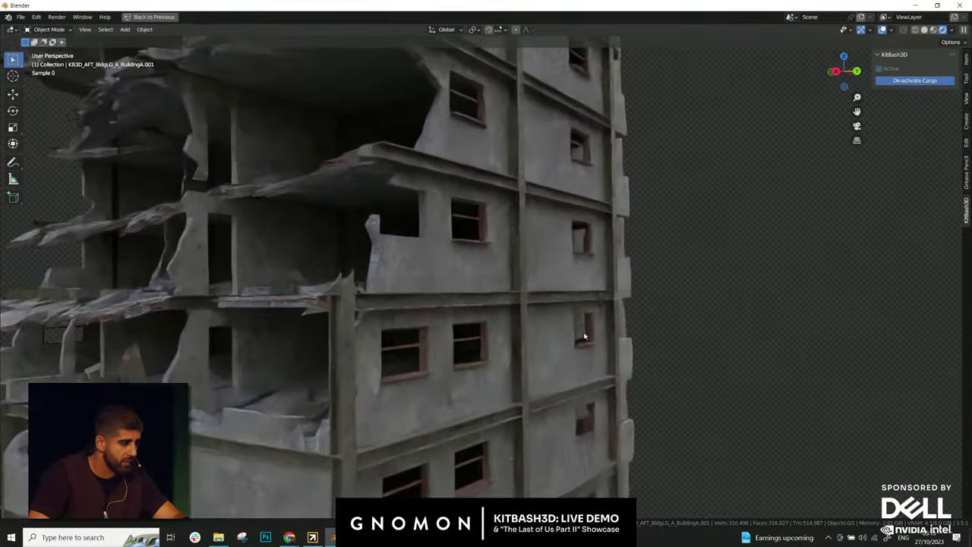
{"action": "scroll", "coordinate": [582, 335], "scroll_direction": "down", "scroll_amount": 5}
{"action": "mouse_move", "coordinate": [522, 323]}
{"action": "middle_mouse_down"}
{"action": "mouse_move", "coordinate": [546, 317]}
{"action": "mouse_move", "coordinate": [531, 323]}
{"action": "middle_mouse_up"}
{"action": "scroll", "coordinate": [536, 325], "scroll_direction": "down", "scroll_amount": 2}
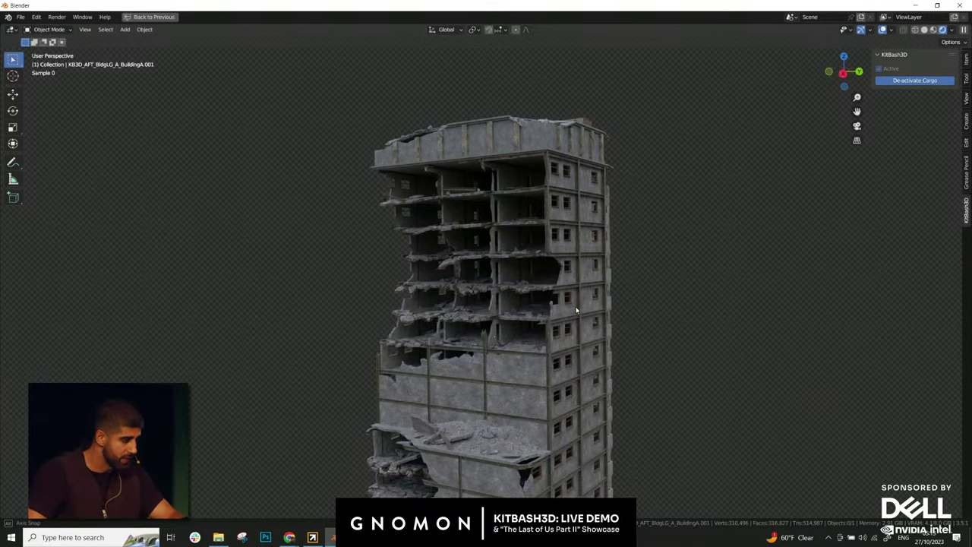
{"action": "middle_click_drag", "start_coordinate": [535, 325], "coordinate": [705, 280]}
{"action": "key", "text": "ctrl+space"}
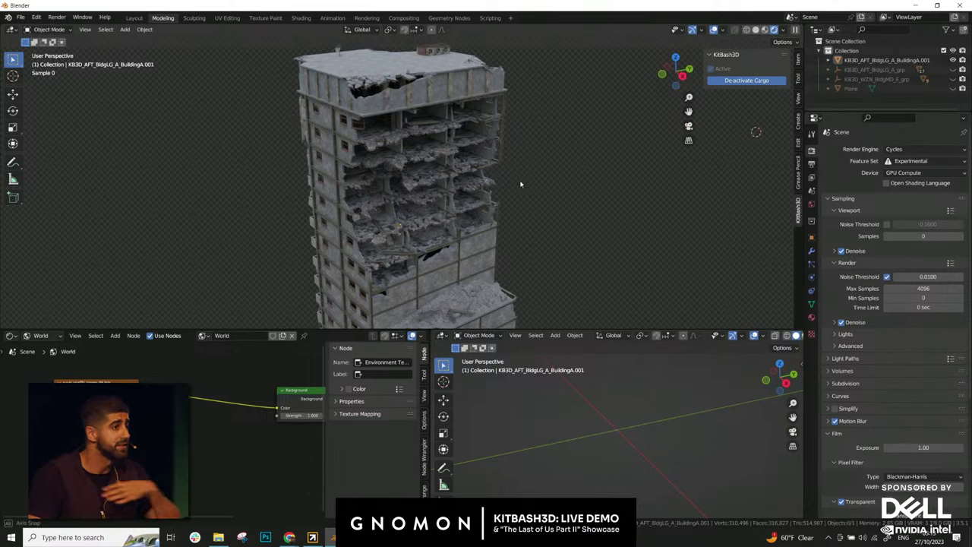
- Return the main 3D viewport to solid shading and enlarge it over the lower editors
{"action": "mouse_move", "coordinate": [535, 178]}
{"action": "middle_mouse_down"}
{"action": "mouse_move", "coordinate": [545, 180]}
{"action": "mouse_move", "coordinate": [416, 188]}
{"action": "middle_mouse_up"}
{"action": "left_click", "coordinate": [756, 30]}
{"action": "left_click_drag", "start_coordinate": [493, 329], "coordinate": [490, 431]}
{"action": "middle_click_drag", "start_coordinate": [502, 297], "coordinate": [582, 280]}
- Duplicate the tower and place the copy beside the original along the X axis
{"action": "left_click", "coordinate": [463, 278]}
{"action": "scroll", "coordinate": [463, 279], "scroll_direction": "down", "scroll_amount": 4}
{"action": "middle_click_drag", "start_coordinate": [470, 286], "coordinate": [504, 302]}
{"action": "scroll", "coordinate": [531, 299], "scroll_direction": "up", "scroll_amount": 3}
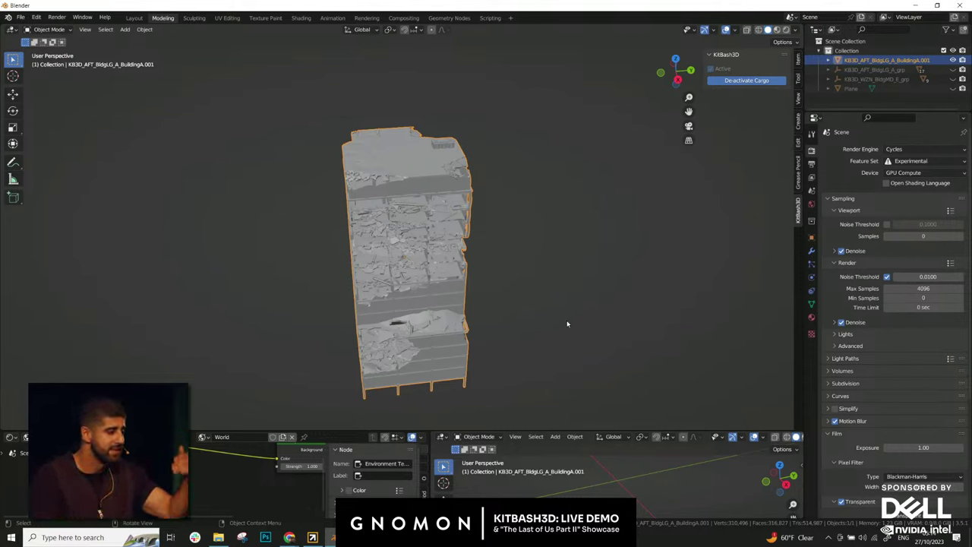
{"action": "middle_click_drag", "start_coordinate": [417, 296], "coordinate": [522, 295]}
{"action": "key", "text": "shift+d"}
{"action": "key", "text": "x"}
{"action": "left_click", "coordinate": [335, 232]}
{"action": "middle_click_drag", "start_coordinate": [336, 232], "coordinate": [404, 236]}
- Add a Decimate modifier to the new tower copy and set its collapse ratio to 0.3
{"action": "left_click", "coordinate": [812, 251]}
{"action": "left_click", "coordinate": [867, 150]}
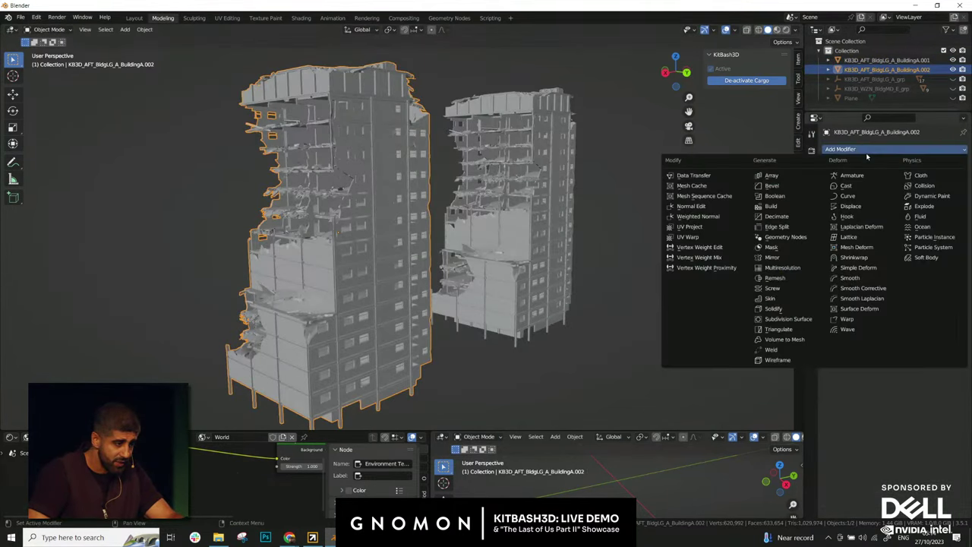
{"action": "left_click", "coordinate": [777, 215]}
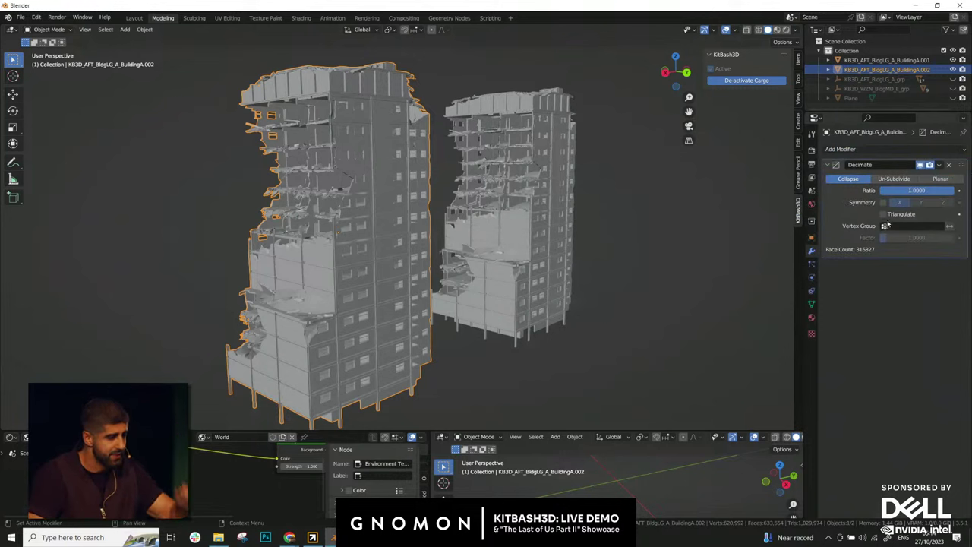
{"action": "left_click", "coordinate": [907, 191]}
{"action": "key", "text": "BackSpace"}
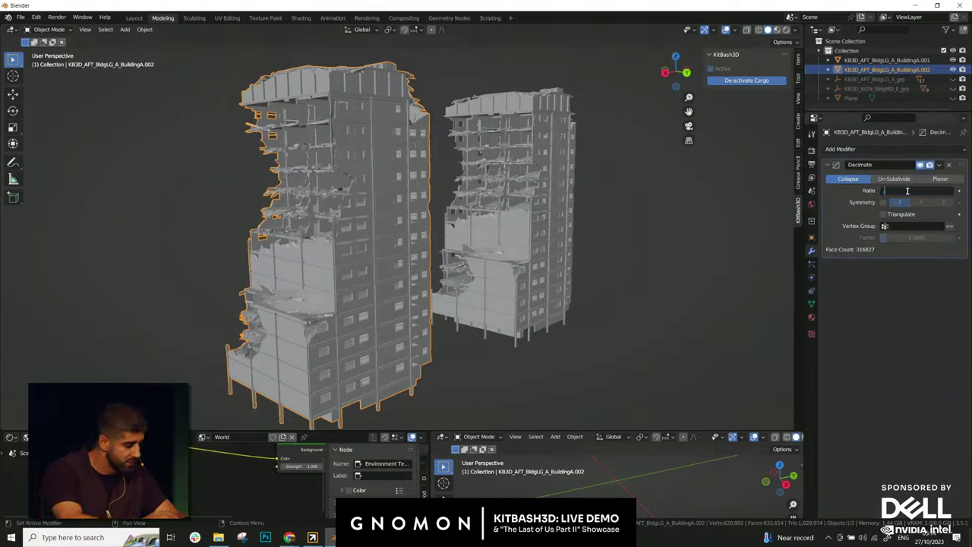
{"action": "type", "text": ".3"}
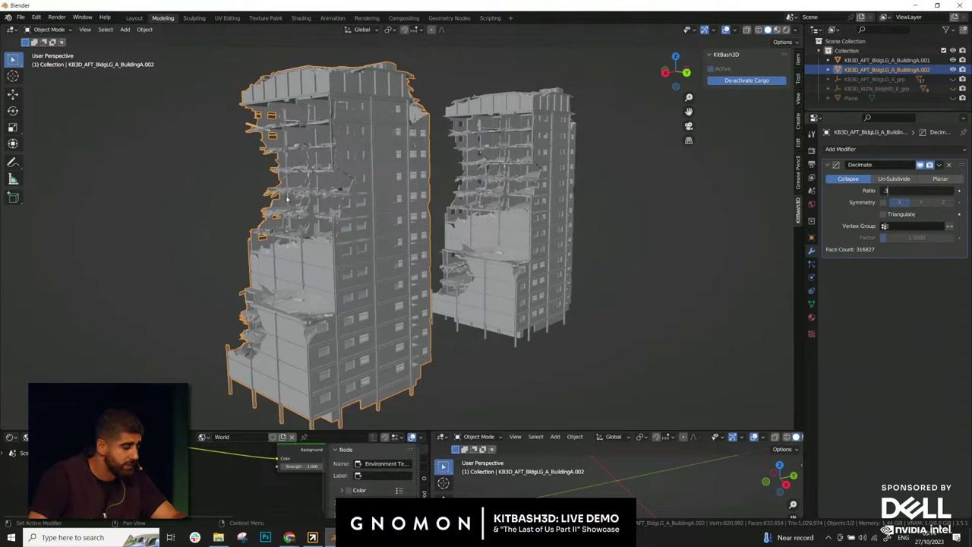
{"action": "key", "text": "Return"}
- Apply Shade Flat to the decimated tower copy
{"action": "middle_click_drag", "start_coordinate": [285, 198], "coordinate": [384, 174]}
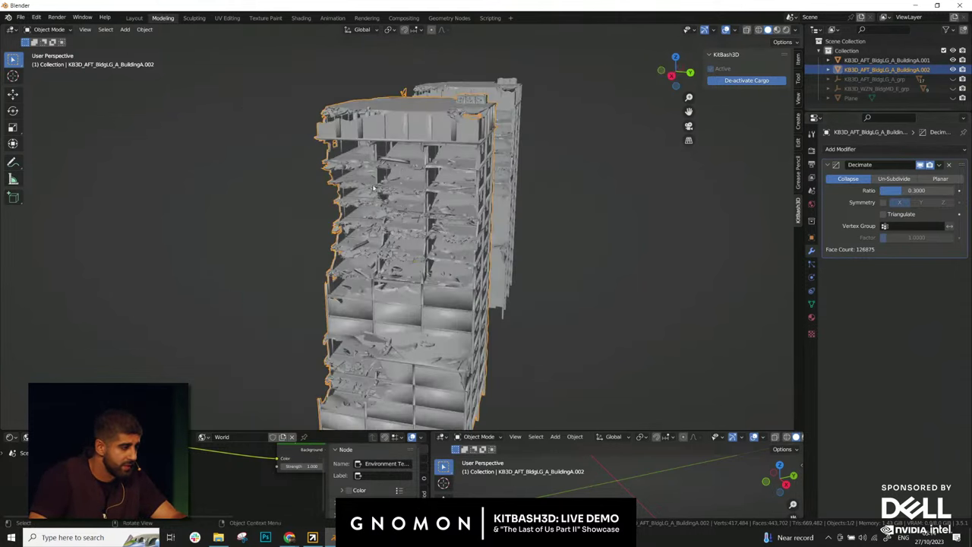
{"action": "right_click", "coordinate": [384, 173]}
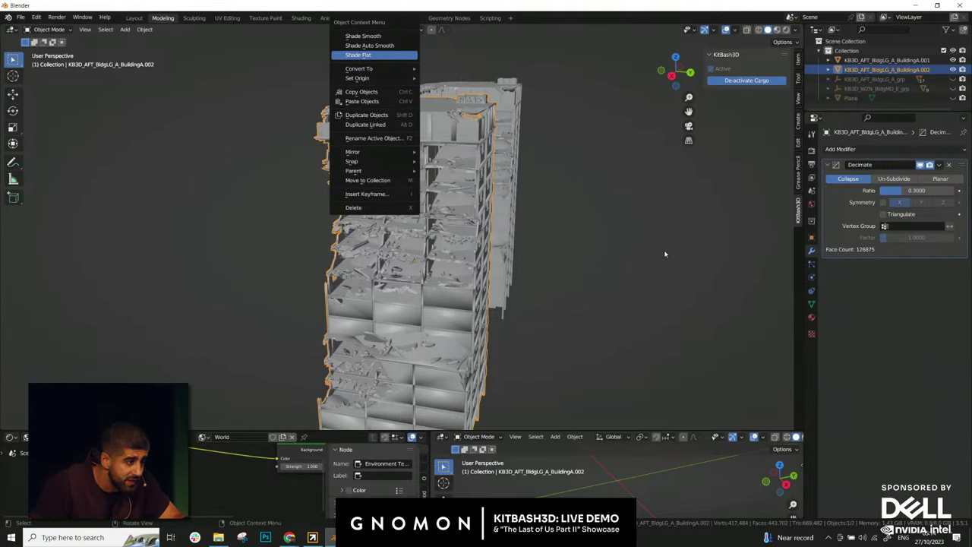
{"action": "middle_click_drag", "start_coordinate": [486, 254], "coordinate": [532, 216]}
{"action": "scroll", "coordinate": [402, 264], "scroll_direction": "down", "scroll_amount": 1}
- Compare the decimated tower with the full-detail one in rendered shading, from several angles and from a distance
{"action": "left_click", "coordinate": [786, 30]}
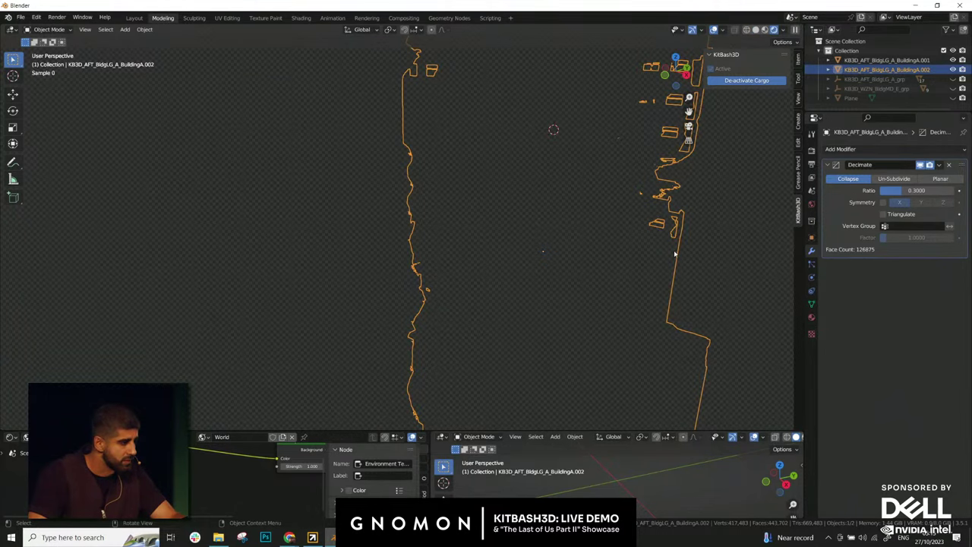
{"action": "middle_click_drag", "start_coordinate": [674, 252], "coordinate": [434, 295]}
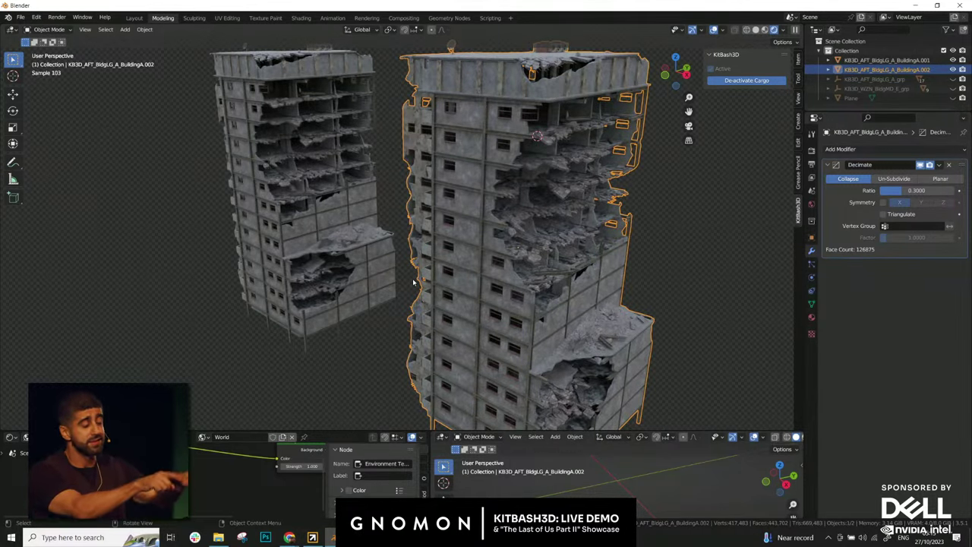
{"action": "left_click", "coordinate": [649, 223]}
{"action": "middle_click_drag", "start_coordinate": [650, 222], "coordinate": [541, 258]}
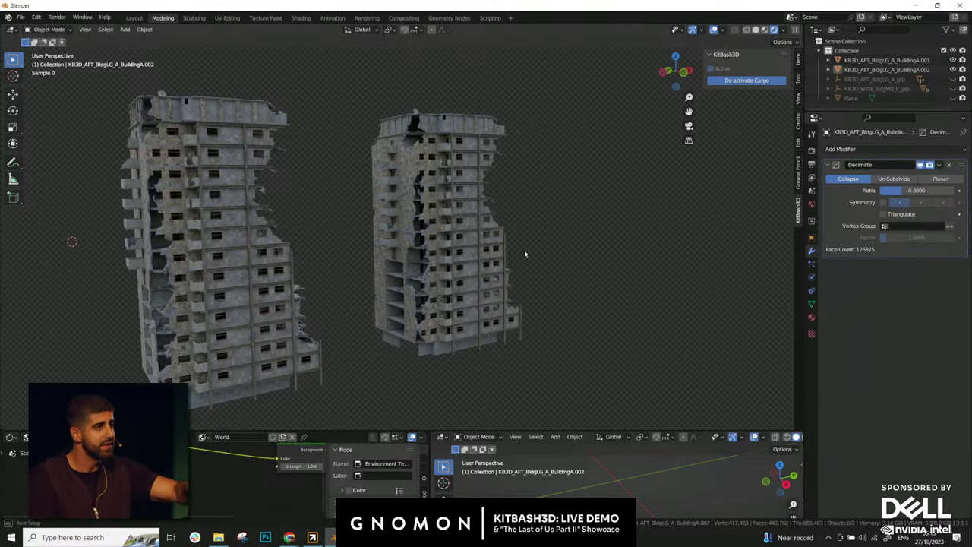
{"action": "middle_click_drag", "start_coordinate": [525, 250], "coordinate": [550, 277]}
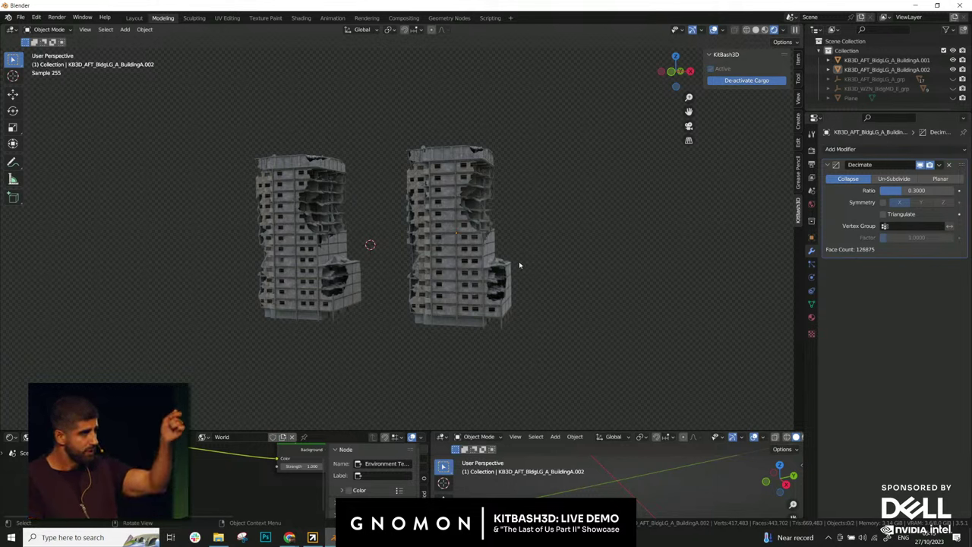
- Inspect the broken facades of the two towers up close in rendered shading
{"action": "scroll", "coordinate": [522, 267], "scroll_direction": "up", "scroll_amount": 3}
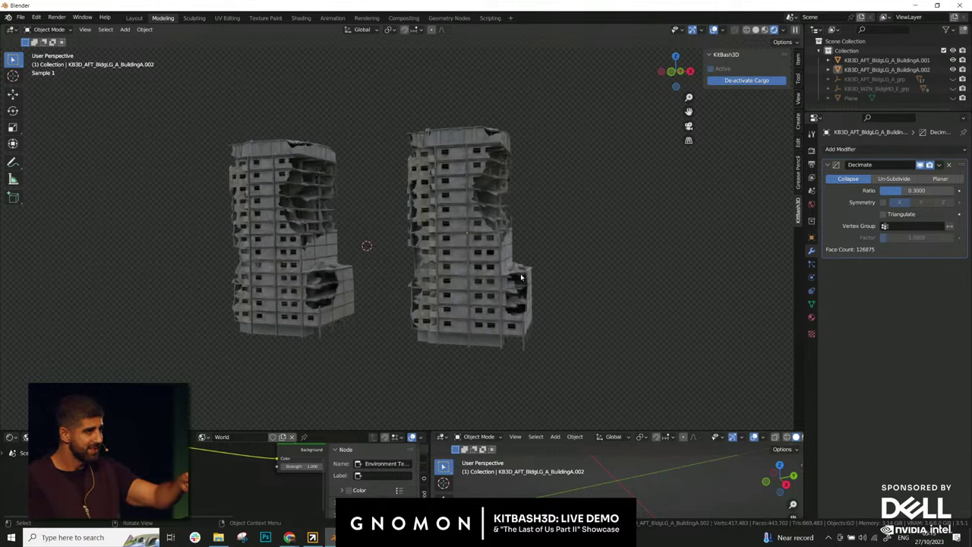
{"action": "middle_click_drag", "start_coordinate": [526, 272], "coordinate": [499, 282]}
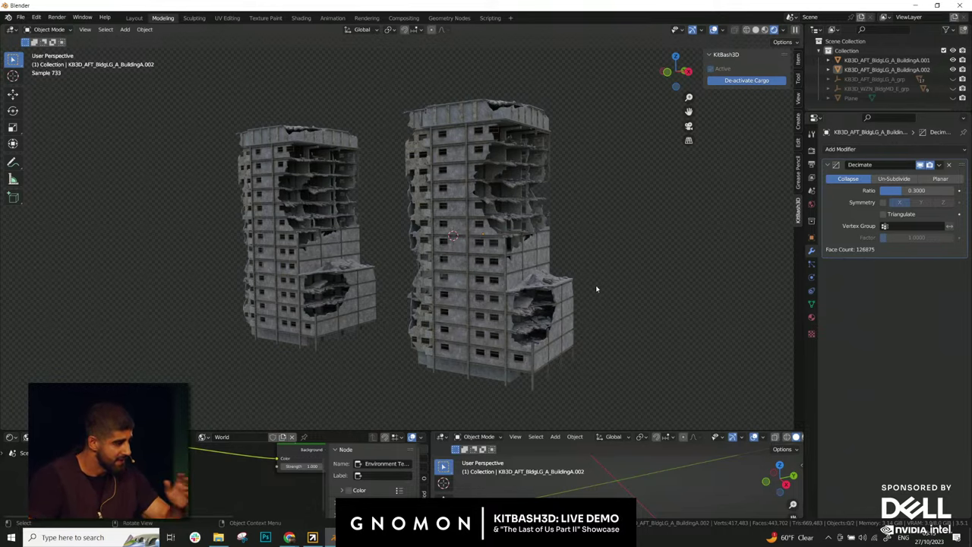
{"action": "scroll", "coordinate": [596, 286], "scroll_direction": "up", "scroll_amount": 2}
{"action": "middle_click_drag", "start_coordinate": [593, 278], "coordinate": [562, 277]}
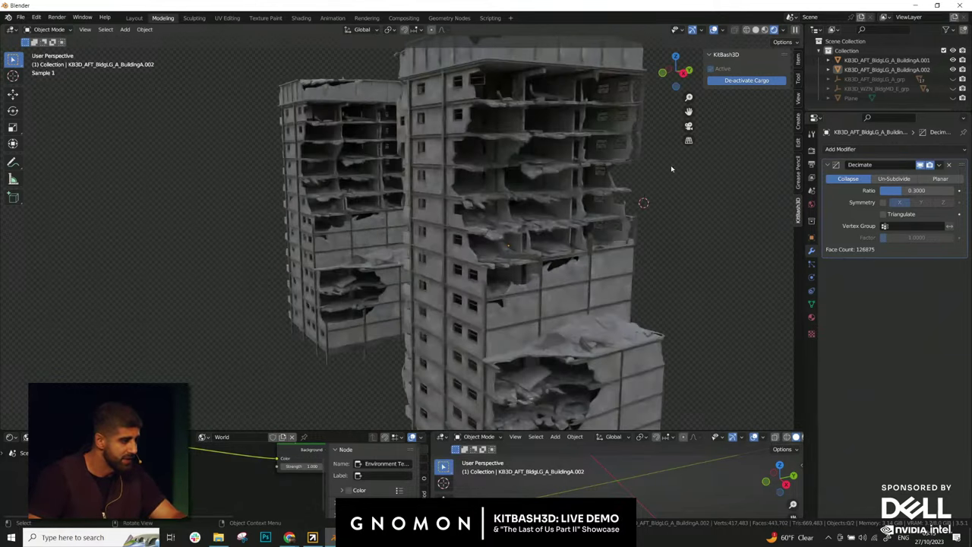
- Switch the viewport to solid shading and remove the Decimate modifier from the tower copy
{"action": "left_click", "coordinate": [756, 31]}
{"action": "scroll", "coordinate": [532, 235], "scroll_direction": "down", "scroll_amount": 3}
{"action": "middle_click_drag", "start_coordinate": [486, 243], "coordinate": [553, 239]}
{"action": "left_click", "coordinate": [949, 165]}
- Add a Mirror modifier to the tower copy and turn off its X mirror axis
{"action": "middle_click_drag", "start_coordinate": [488, 225], "coordinate": [482, 254]}
{"action": "left_click", "coordinate": [494, 225]}
{"action": "middle_click_drag", "start_coordinate": [473, 372], "coordinate": [458, 320], "text": "shift"}
{"action": "scroll", "coordinate": [458, 320], "scroll_direction": "up", "scroll_amount": 2}
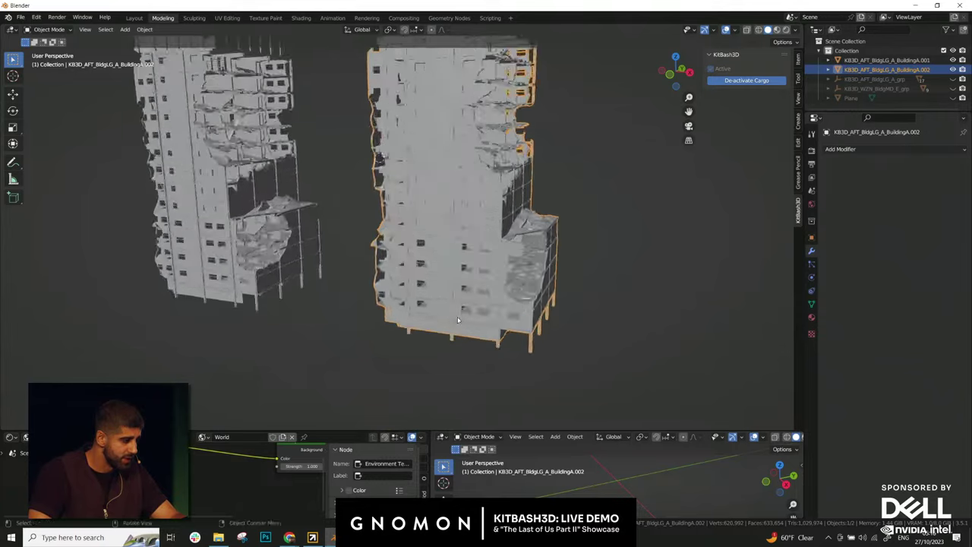
{"action": "key", "text": "KP_1"}
{"action": "middle_click_drag", "start_coordinate": [444, 146], "coordinate": [443, 239], "text": "shift"}
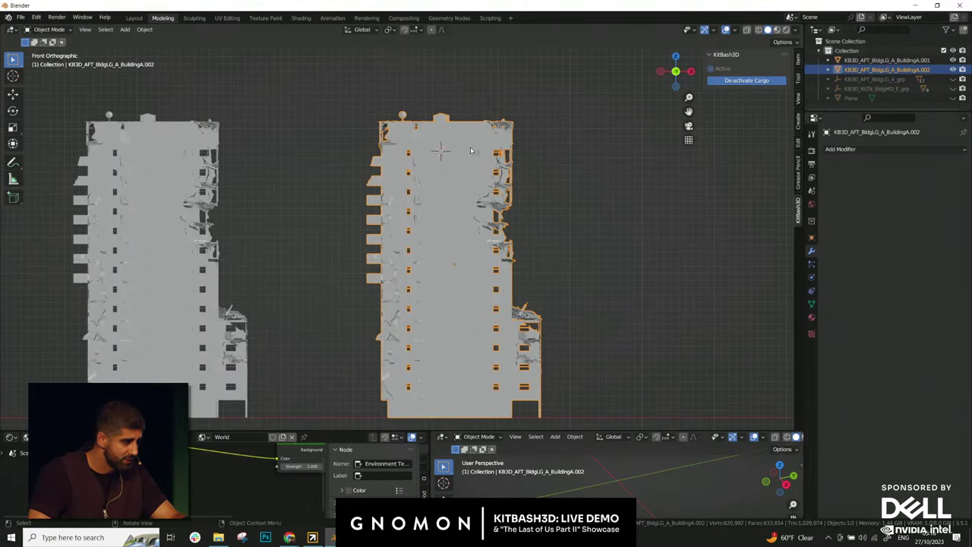
{"action": "middle_click_drag", "start_coordinate": [470, 150], "coordinate": [668, 197]}
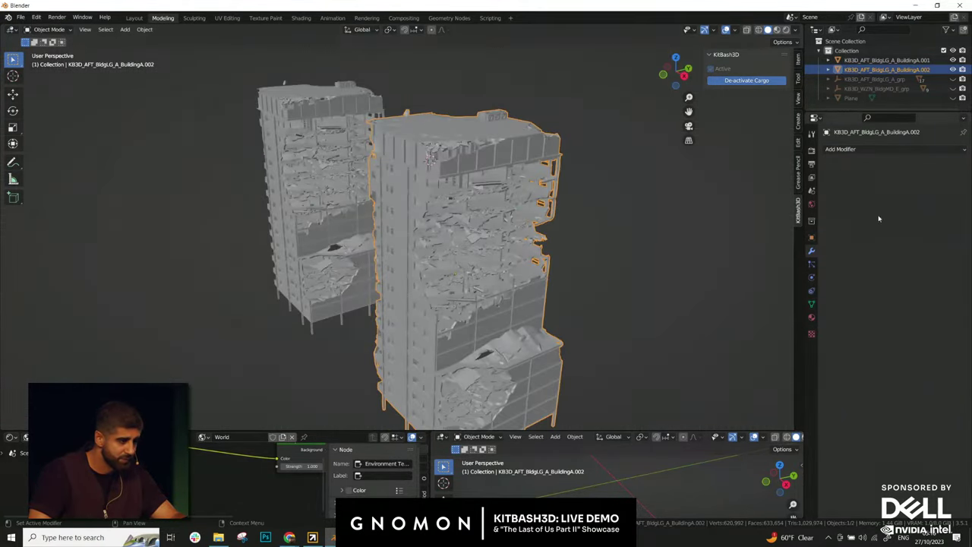
{"action": "left_click", "coordinate": [846, 149]}
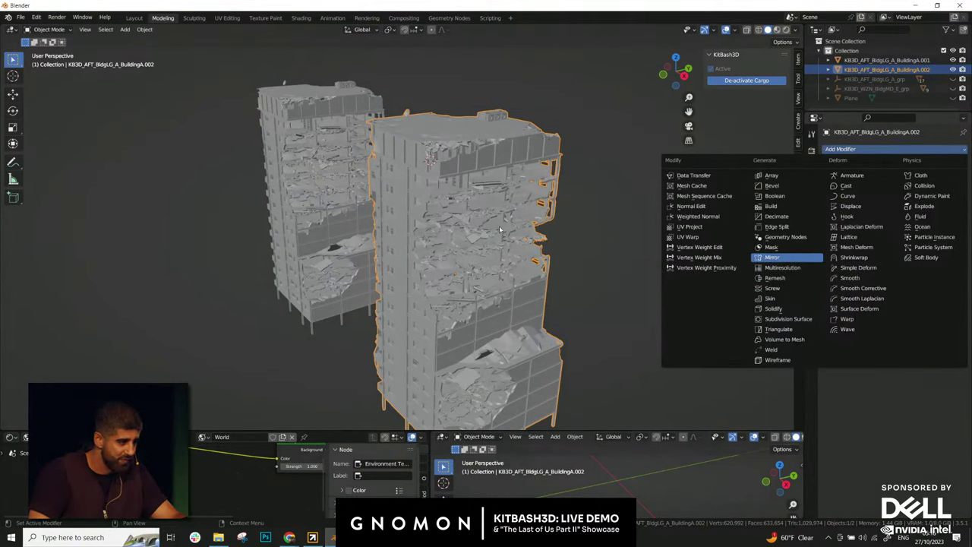
{"action": "left_click", "coordinate": [772, 257]}
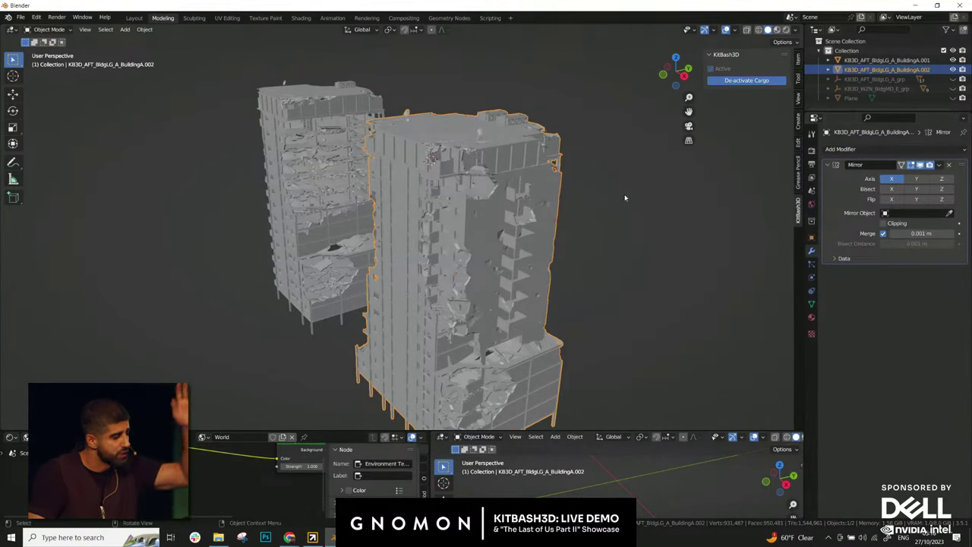
{"action": "left_click", "coordinate": [893, 180]}
- Snap the 3D cursor to the tower copy and set the copy's origin there
{"action": "key", "text": "shift+s"}
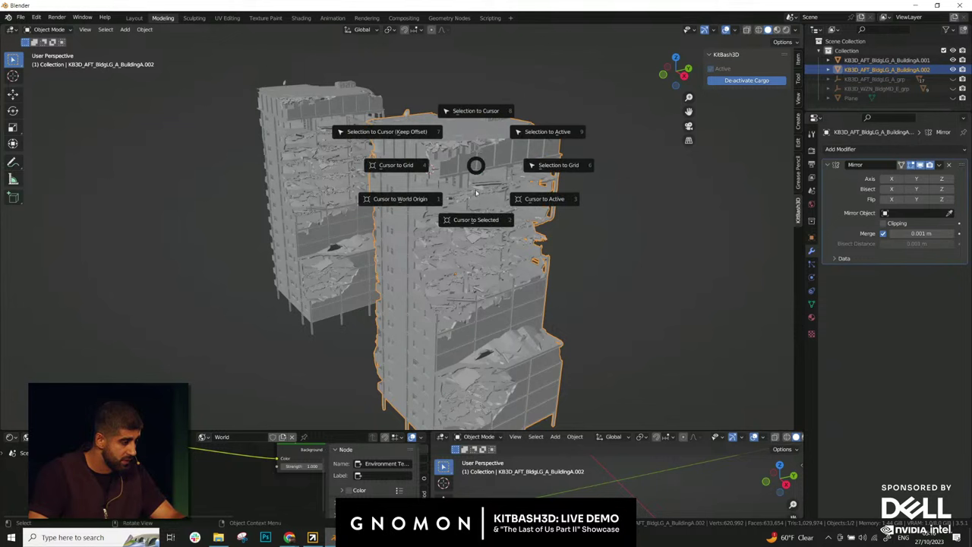
{"action": "key", "text": "Escape"}
{"action": "right_click", "coordinate": [461, 179]}
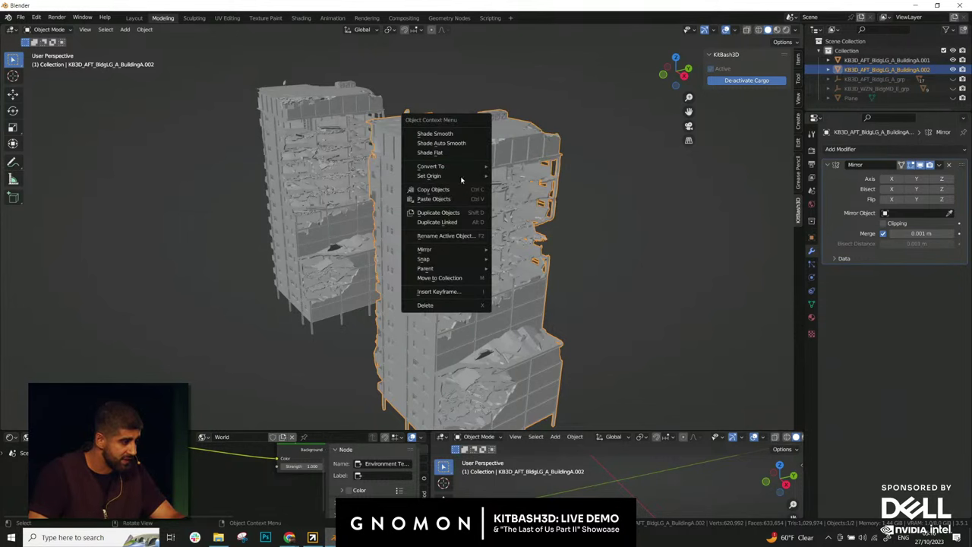
{"action": "mouse_move", "coordinate": [461, 175]}
{"action": "left_click", "coordinate": [532, 197]}
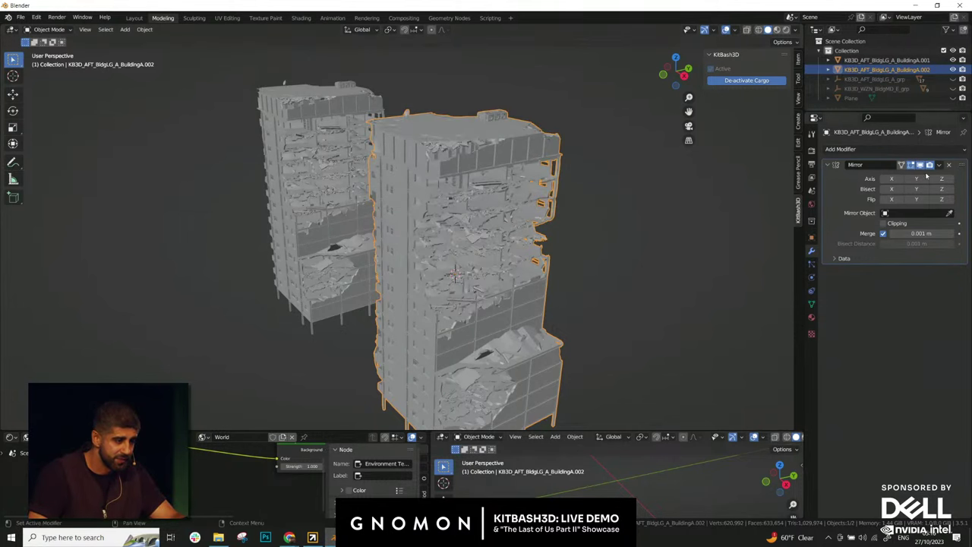
- Set the tower copy's Mirror modifier to the Z axis, with Bisect and Flip enabled on Z
{"action": "scroll", "coordinate": [584, 185], "scroll_direction": "up", "scroll_amount": 2}
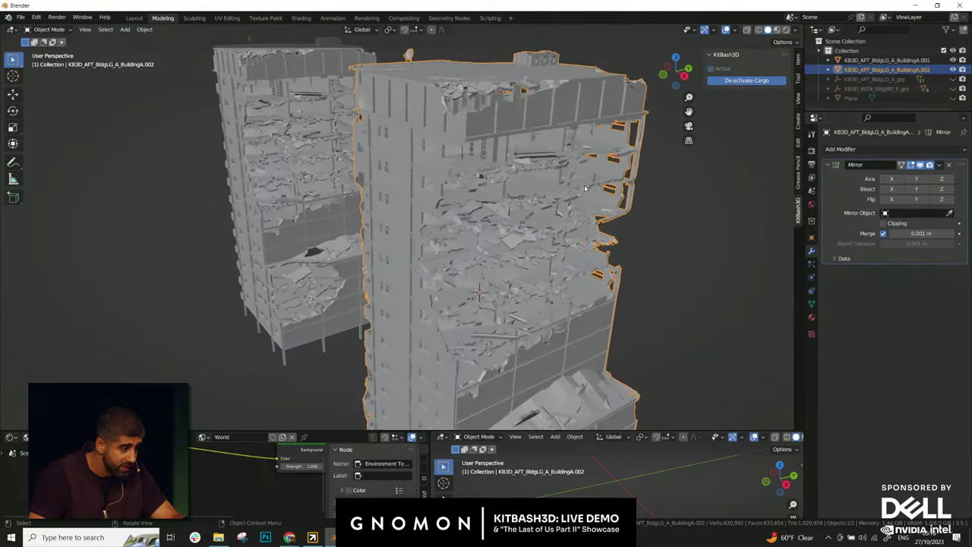
{"action": "left_click", "coordinate": [942, 178]}
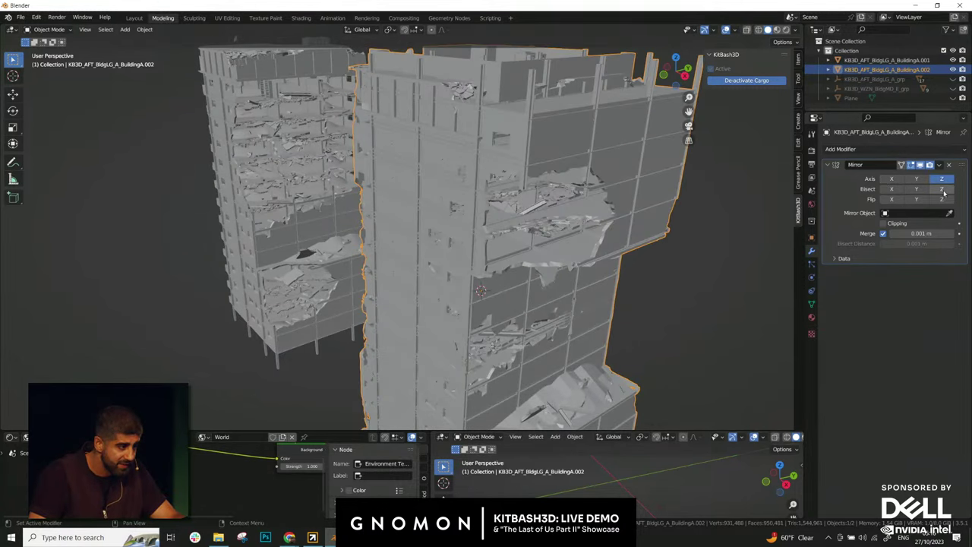
{"action": "left_click", "coordinate": [942, 188]}
{"action": "left_click", "coordinate": [942, 199]}
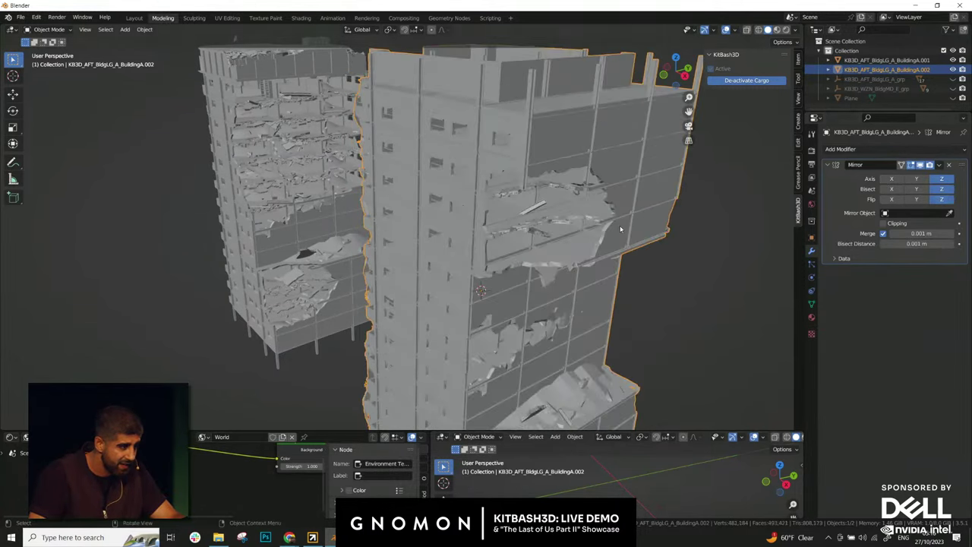
- In Edit Mode, move the tower copy's whole mesh down along Z to stretch the mirrored building taller
{"action": "scroll", "coordinate": [620, 229], "scroll_direction": "down", "scroll_amount": 3}
{"action": "middle_click_drag", "start_coordinate": [621, 229], "coordinate": [477, 284]}
{"action": "scroll", "coordinate": [456, 243], "scroll_direction": "up", "scroll_amount": 4}
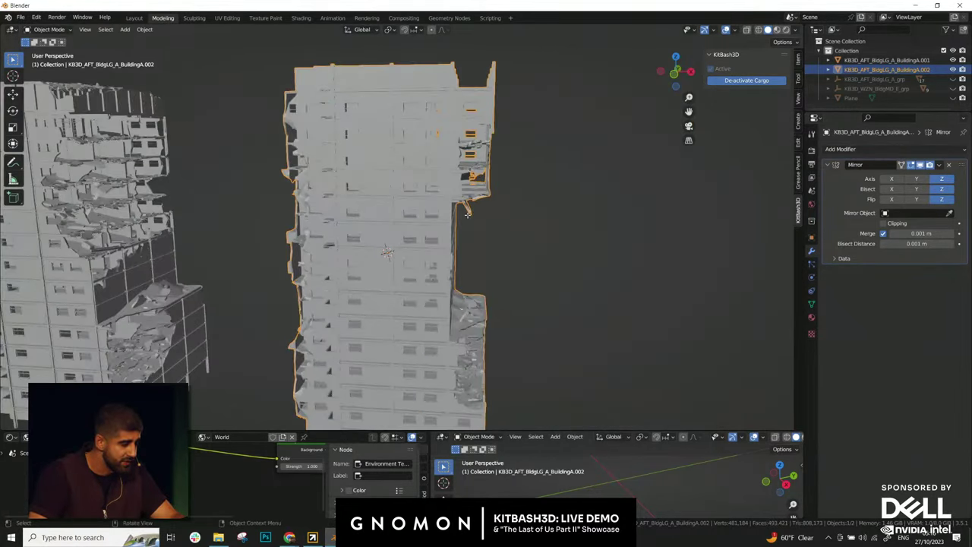
{"action": "key", "text": "Tab"}
{"action": "scroll", "coordinate": [515, 218], "scroll_direction": "down", "scroll_amount": 3}
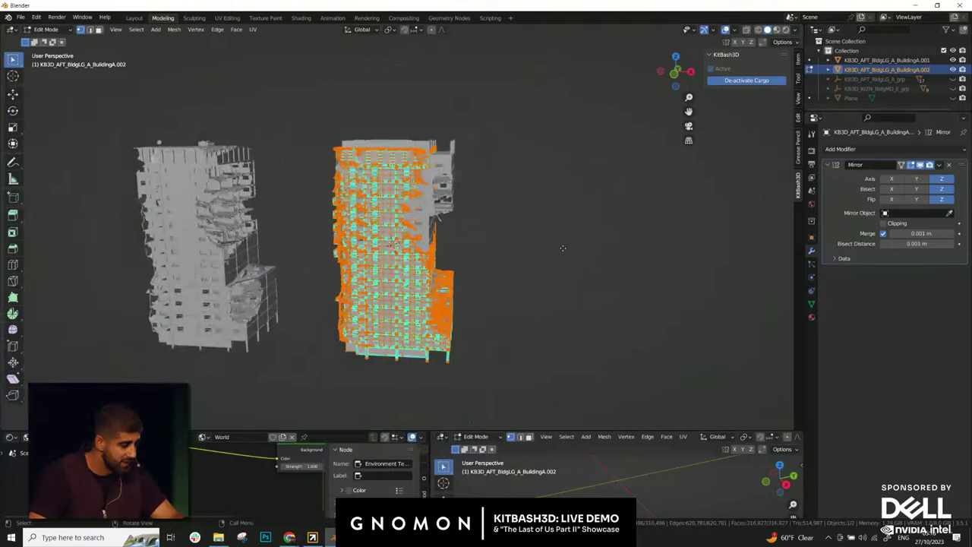
{"action": "key", "text": "g"}
{"action": "key", "text": "z"}
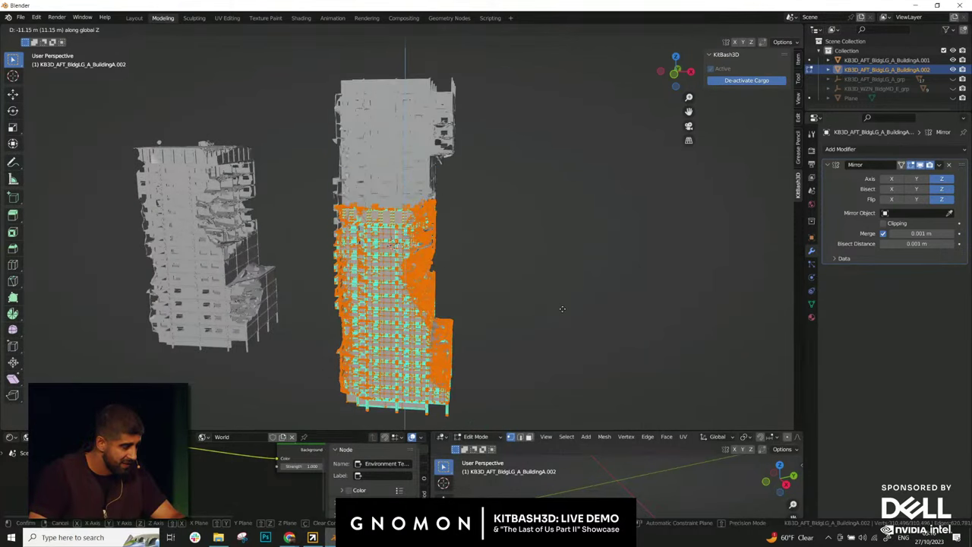
{"action": "left_click", "coordinate": [425, 192]}
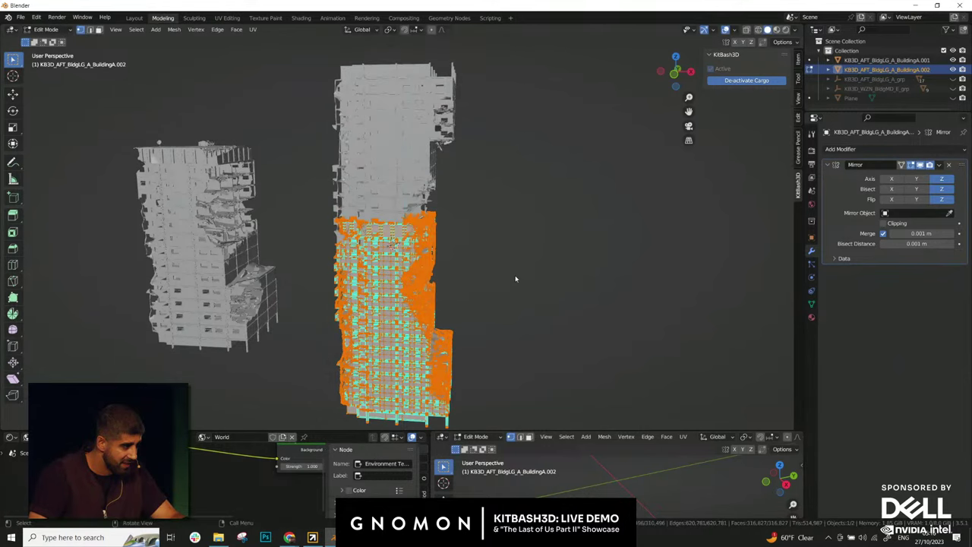
{"action": "key", "text": "Tab"}
- Examine the mirrored tall tower from several sides beside the original
{"action": "scroll", "coordinate": [497, 264], "scroll_direction": "up", "scroll_amount": 3}
{"action": "middle_click_drag", "start_coordinate": [497, 262], "coordinate": [457, 298]}
{"action": "scroll", "coordinate": [344, 253], "scroll_direction": "down", "scroll_amount": 3}
{"action": "scroll", "coordinate": [448, 298], "scroll_direction": "up", "scroll_amount": 2}
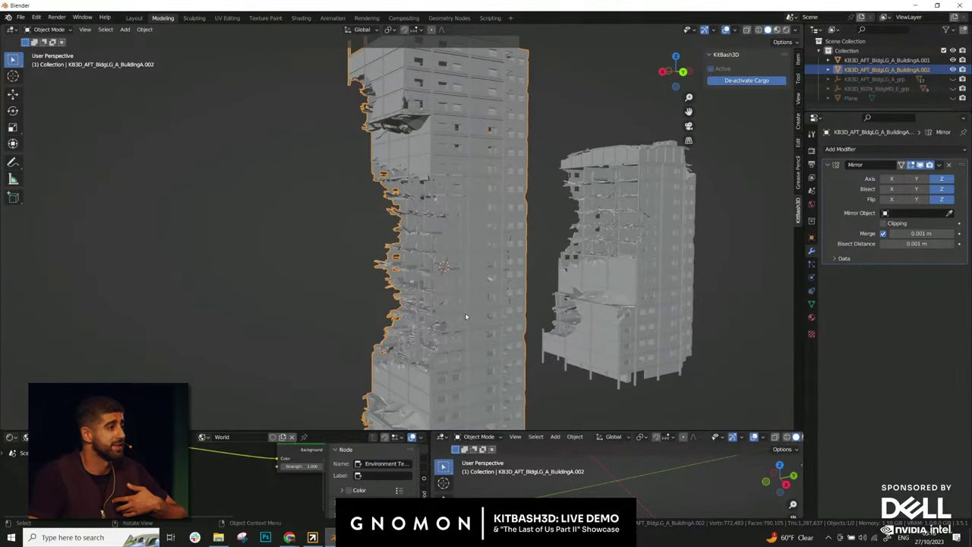
{"action": "middle_click_drag", "start_coordinate": [462, 311], "coordinate": [533, 276]}
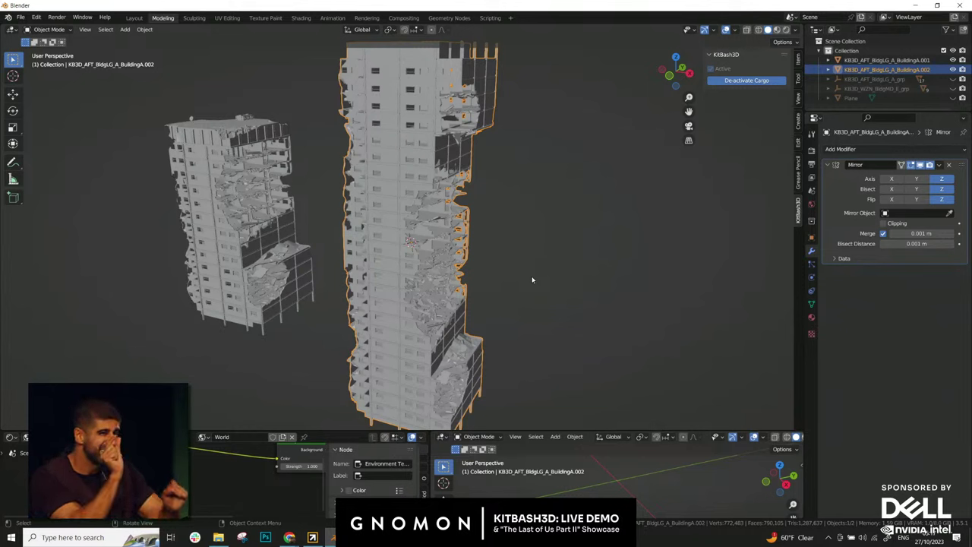
{"action": "middle_click_drag", "start_coordinate": [535, 285], "coordinate": [480, 281]}
- Delete the mirrored tower copy from the scene
{"action": "key", "text": "h"}
{"action": "scroll", "coordinate": [490, 207], "scroll_direction": "down", "scroll_amount": 3}
{"action": "left_click", "coordinate": [420, 216]}
{"action": "middle_click_drag", "start_coordinate": [420, 217], "coordinate": [570, 255]}
{"action": "scroll", "coordinate": [482, 237], "scroll_direction": "up", "scroll_amount": 2}
{"action": "key", "text": "x"}
{"action": "left_click", "coordinate": [478, 235]}
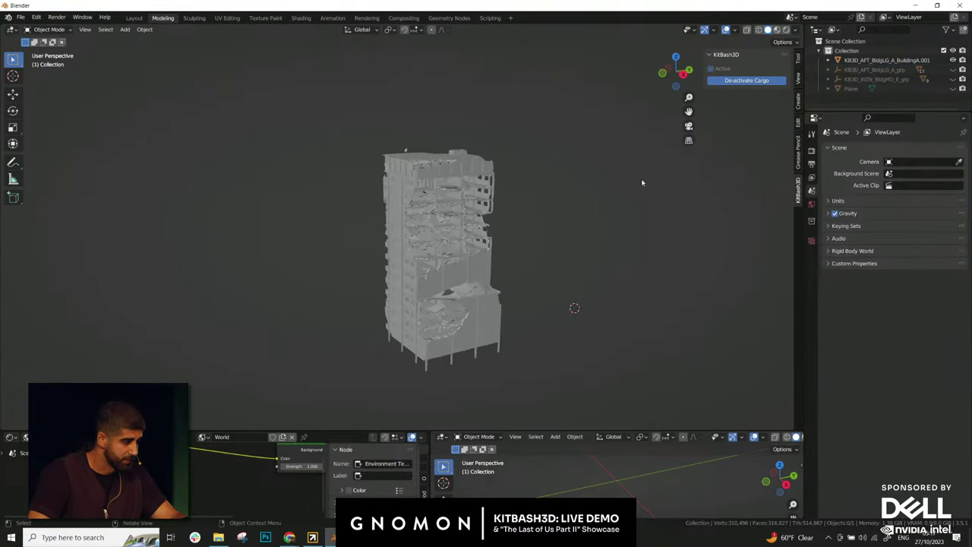
- Unhide all the scene's buildings and the ground plane, and delete the remaining isolated tower
{"action": "key", "text": "alt+h"}
{"action": "middle_click_drag", "start_coordinate": [614, 199], "coordinate": [642, 254]}
{"action": "left_click", "coordinate": [444, 241]}
{"action": "key", "text": "x"}
{"action": "left_click", "coordinate": [564, 294]}
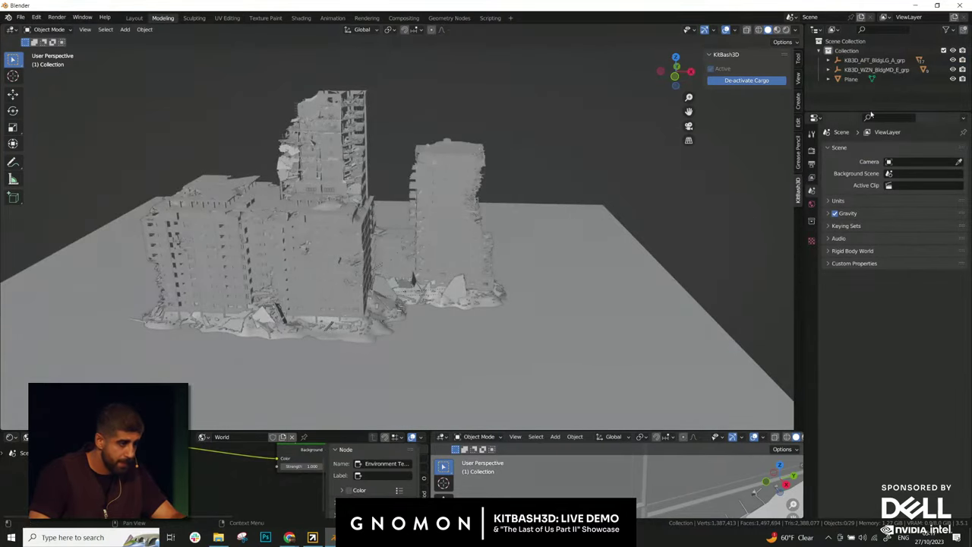
- Select the KB3D_WZN_BldgMD_E_grp building group and begin moving it
{"action": "left_click", "coordinate": [865, 69]}
{"action": "key", "text": "g"}
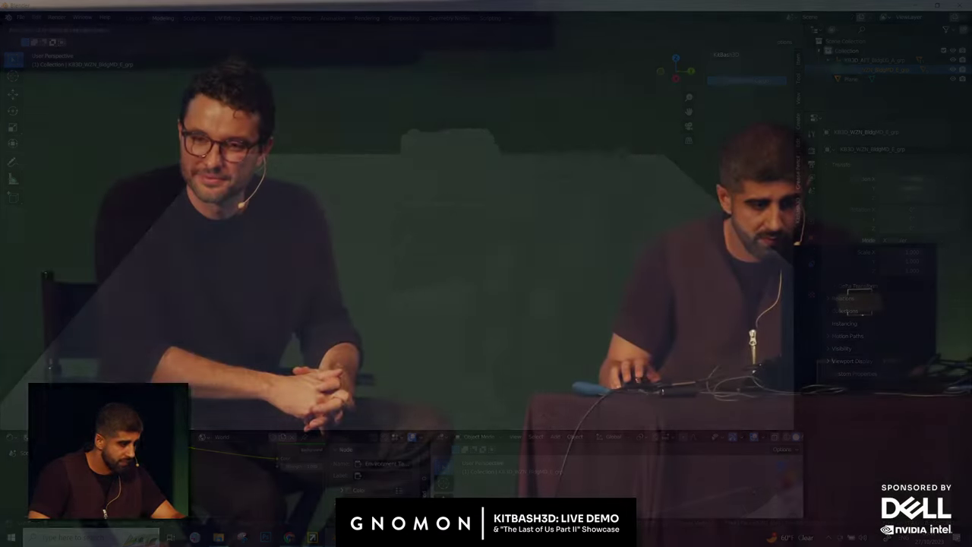
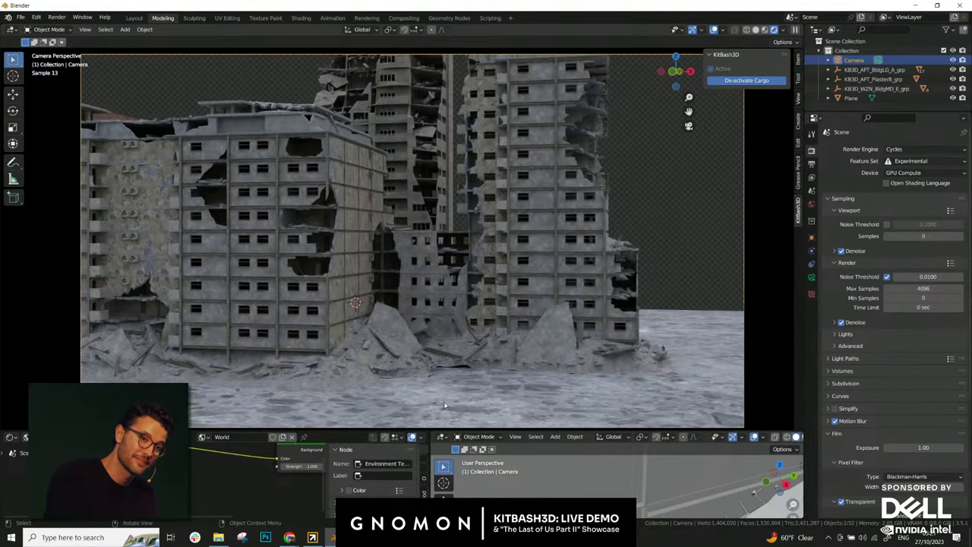
- Select the ground plane, enlarge the node editor beneath the camera view, and show its Node Wrangler tools
{"action": "left_click", "coordinate": [445, 405]}
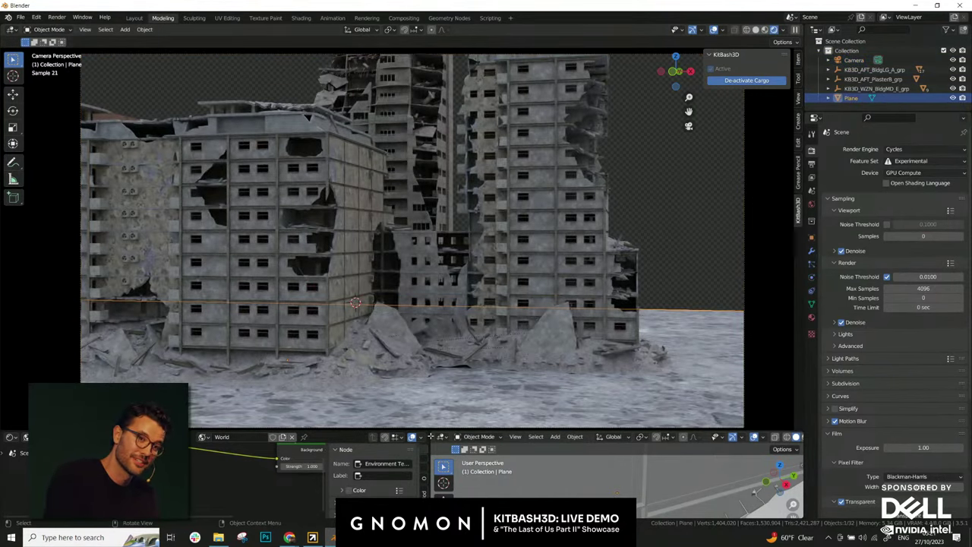
{"action": "left_click_drag", "start_coordinate": [427, 430], "coordinate": [430, 359]}
{"action": "scroll", "coordinate": [439, 225], "scroll_direction": "down", "scroll_amount": 3}
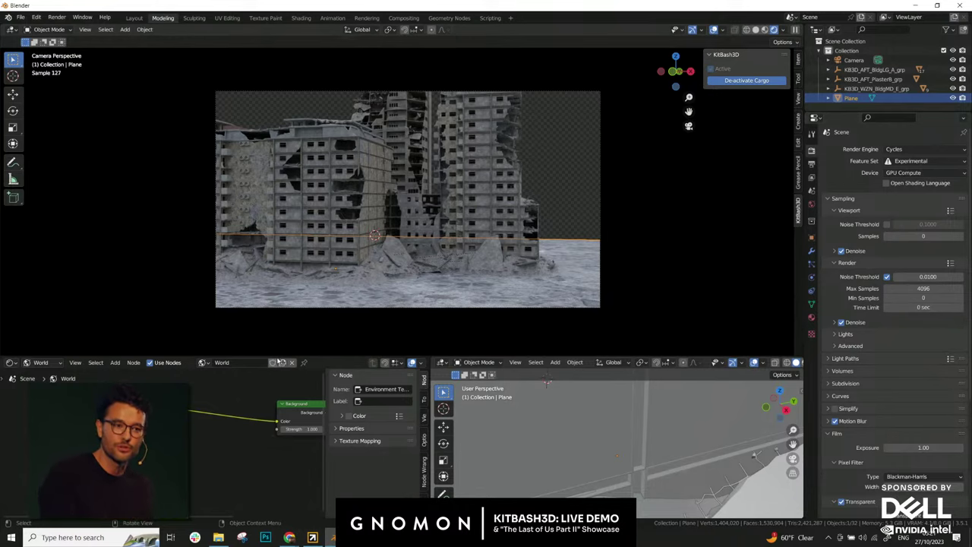
{"action": "left_click_drag", "start_coordinate": [278, 357], "coordinate": [277, 312]}
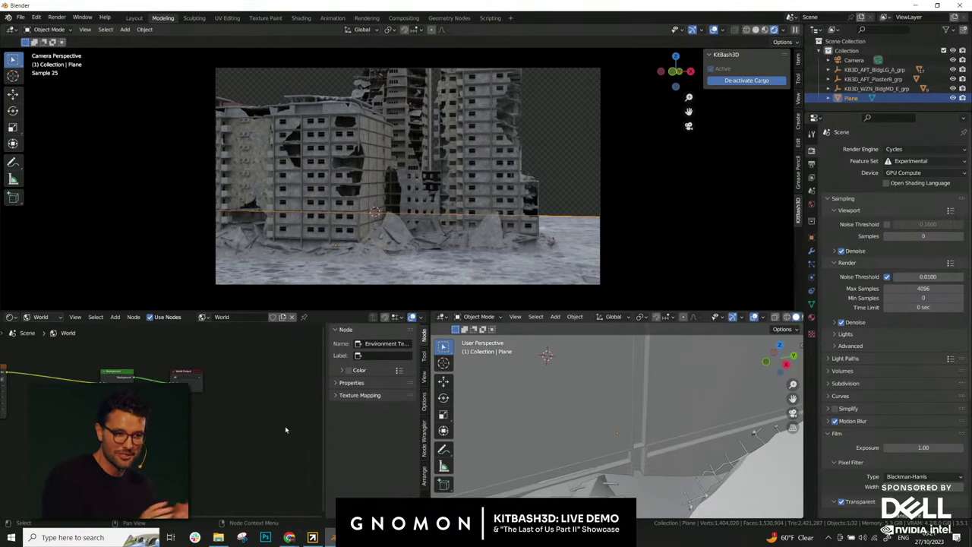
{"action": "left_click", "coordinate": [425, 439]}
{"action": "left_click_drag", "start_coordinate": [432, 438], "coordinate": [497, 439]}
- Switch the shader editor from World to Object to show the ground plane's KB3D_AFT_DamageA material
{"action": "left_click", "coordinate": [10, 317]}
{"action": "left_click", "coordinate": [23, 404]}
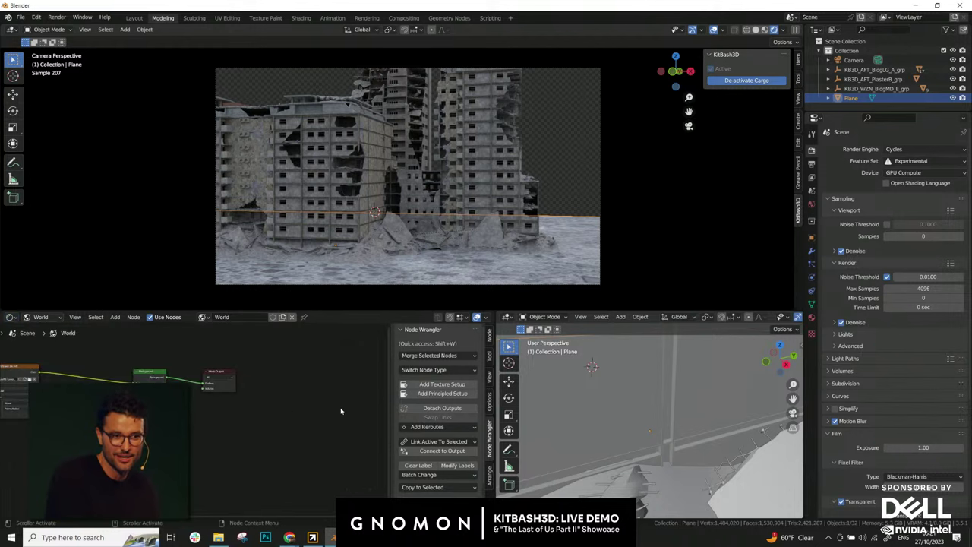
{"action": "left_click", "coordinate": [42, 321]}
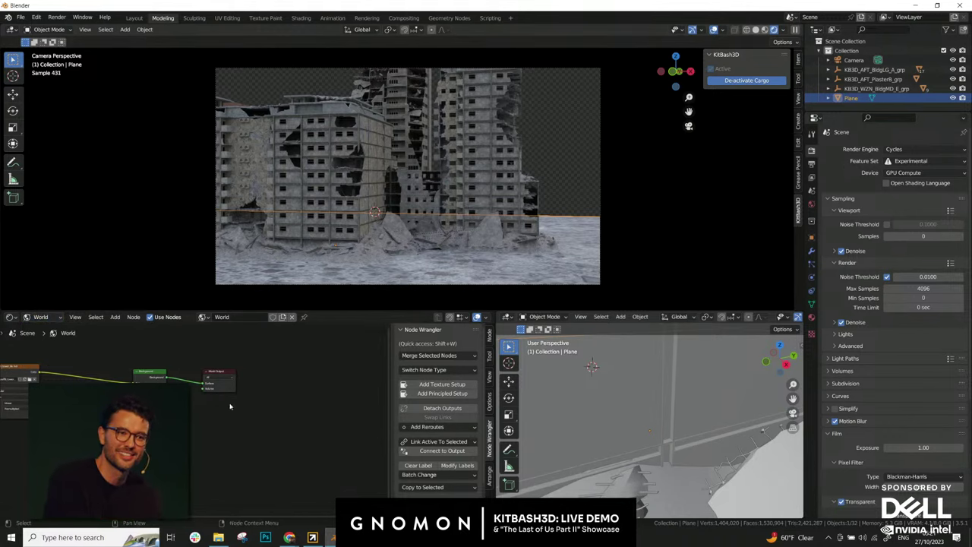
{"action": "key", "text": "Home"}
{"action": "left_click", "coordinate": [42, 316]}
{"action": "left_click", "coordinate": [41, 330]}
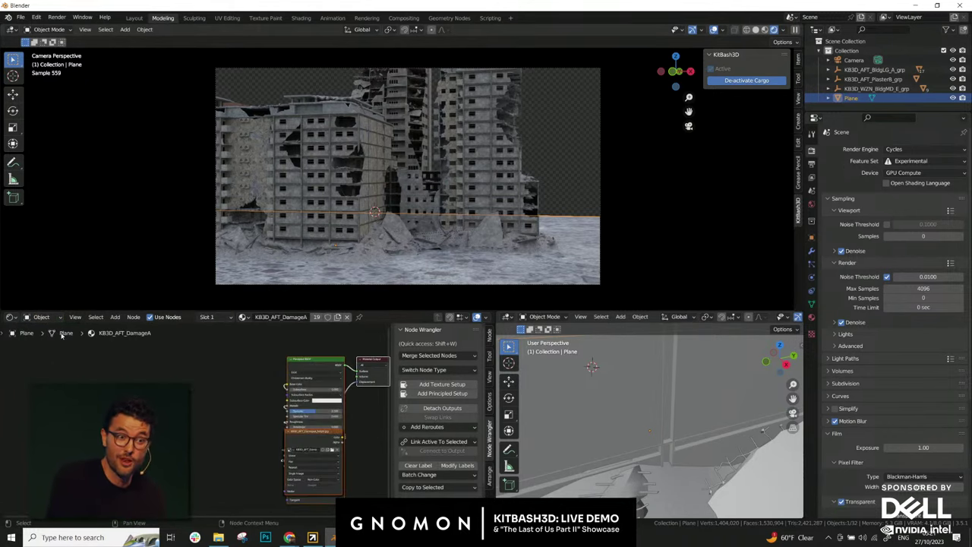
- Spread out the overlapping texture nodes around the Principled BSDF in the KB3D_AFT_DamageA material
{"action": "left_click_drag", "start_coordinate": [297, 347], "coordinate": [381, 384]}
{"action": "scroll", "coordinate": [231, 372], "scroll_direction": "down", "scroll_amount": 2}
{"action": "middle_click_drag", "start_coordinate": [288, 390], "coordinate": [203, 378]}
{"action": "left_click_drag", "start_coordinate": [125, 418], "coordinate": [125, 494]}
{"action": "left_click_drag", "start_coordinate": [122, 433], "coordinate": [23, 410]}
{"action": "left_click_drag", "start_coordinate": [169, 448], "coordinate": [80, 502]}
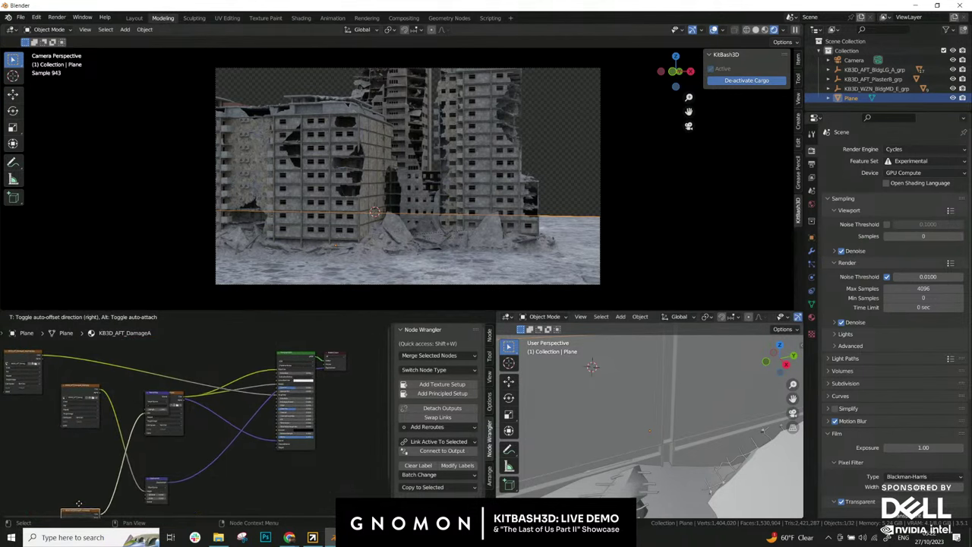
{"action": "left_click", "coordinate": [88, 490]}
{"action": "left_click_drag", "start_coordinate": [157, 386], "coordinate": [196, 394]}
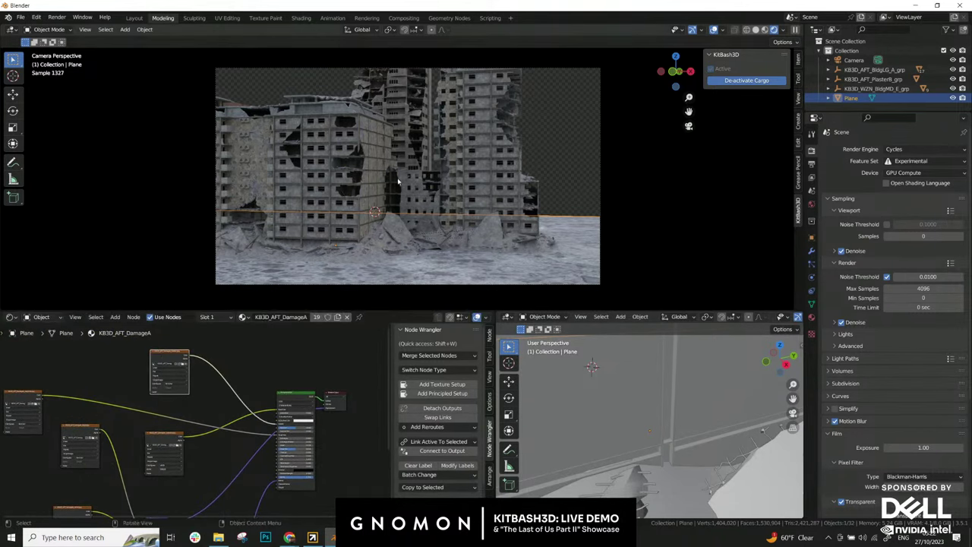
- Switch to Cargo and reapply the Aftermath kit filter to the materials library
{"action": "left_click", "coordinate": [312, 537]}
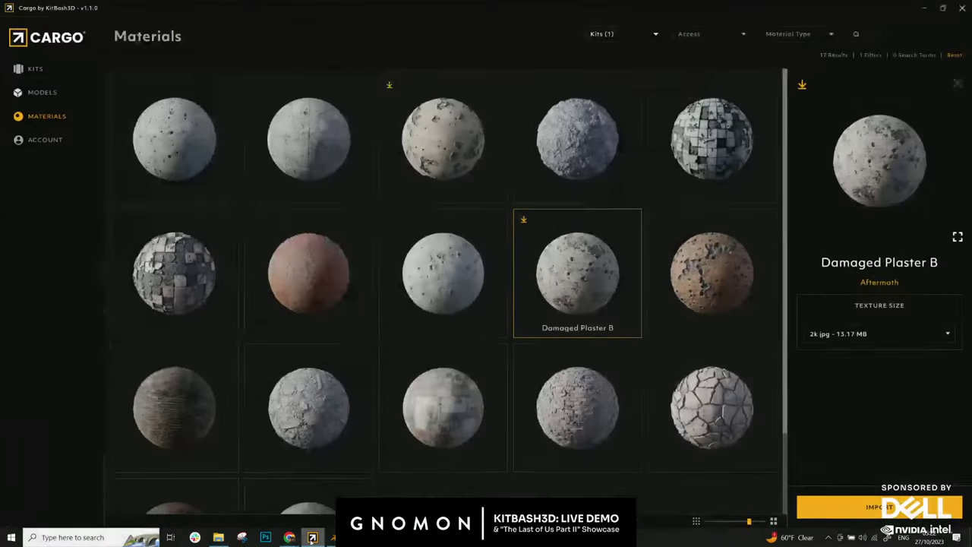
{"action": "left_click", "coordinate": [639, 40]}
{"action": "left_click", "coordinate": [600, 53]}
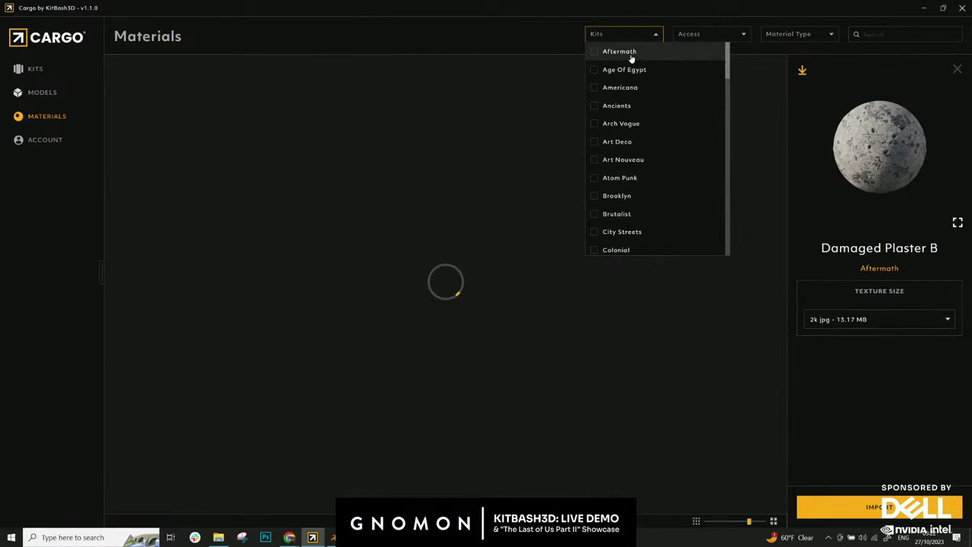
{"action": "left_click", "coordinate": [601, 53]}
{"action": "left_click", "coordinate": [524, 53]}
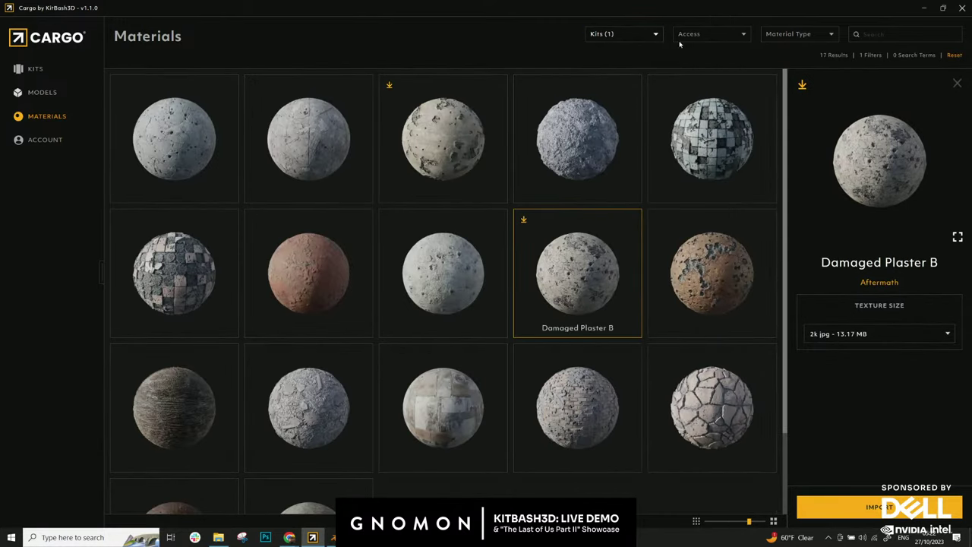
- Clear the material filter, open the Cargo kits library, filter it by the Battlefields genre, and browse the matching kits
{"action": "left_click", "coordinate": [47, 116]}
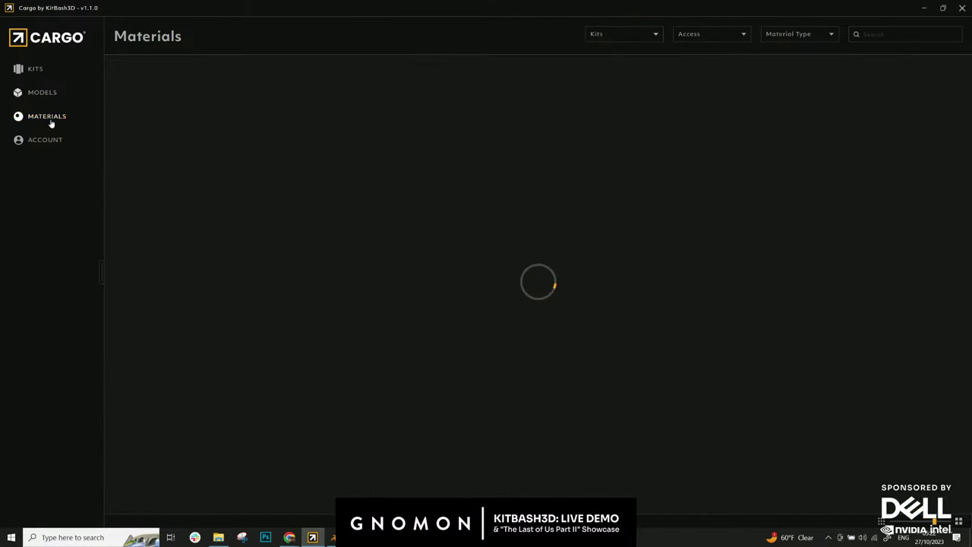
{"action": "left_click", "coordinate": [35, 70]}
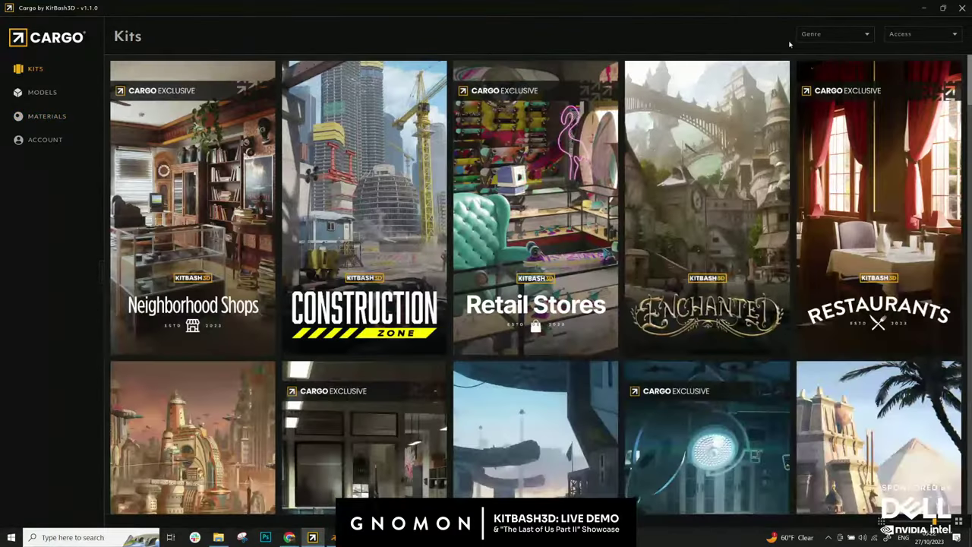
{"action": "left_click", "coordinate": [825, 37]}
{"action": "left_click", "coordinate": [830, 51]}
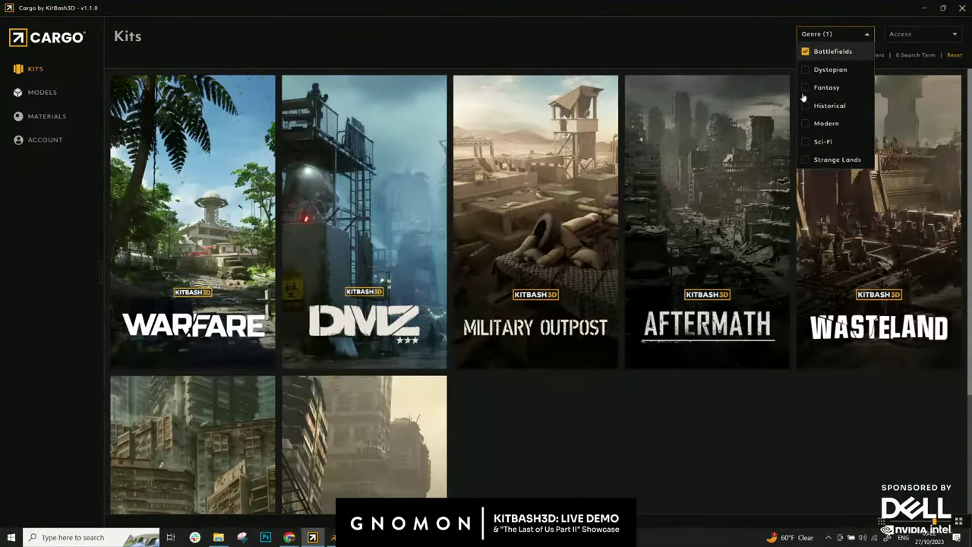
{"action": "left_click", "coordinate": [716, 439]}
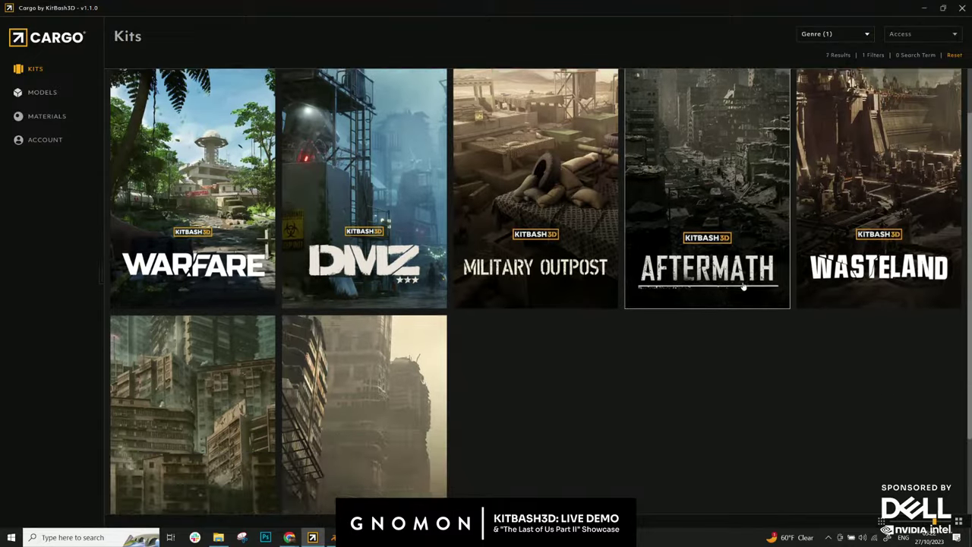
{"action": "scroll", "coordinate": [478, 403], "scroll_direction": "down", "scroll_amount": 3}
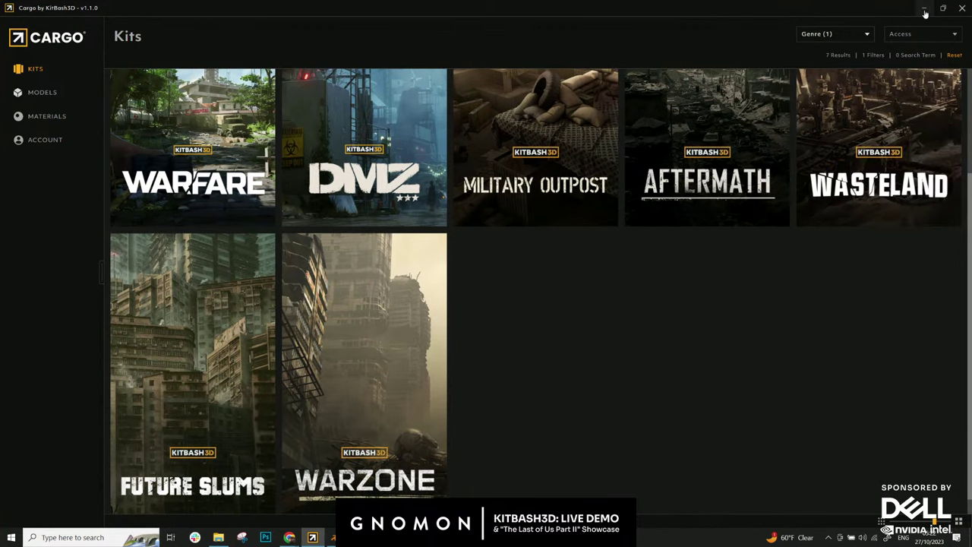
- Filter Cargo's materials library by the Concrete and Destruction material types and browse the matching materials
{"action": "left_click", "coordinate": [48, 116]}
{"action": "left_click", "coordinate": [820, 35]}
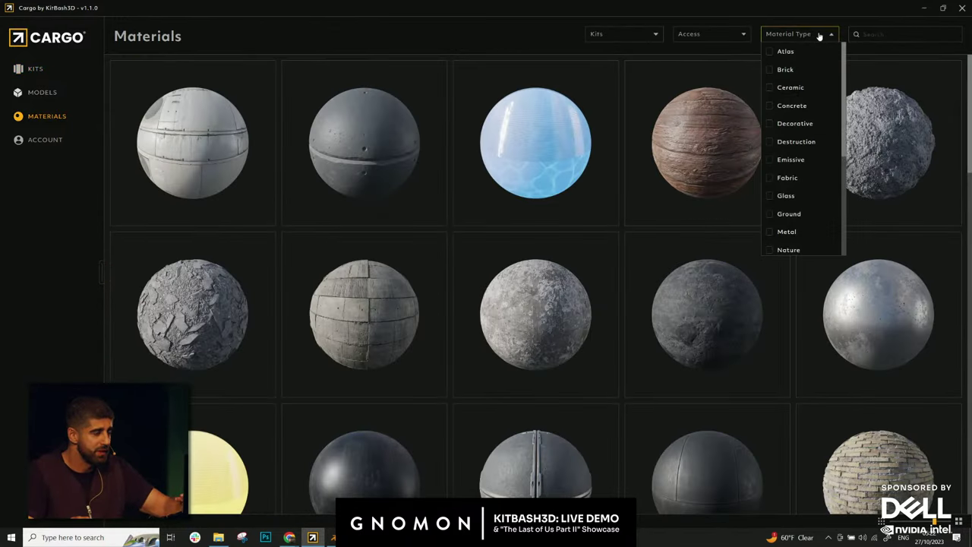
{"action": "left_click", "coordinate": [820, 35]}
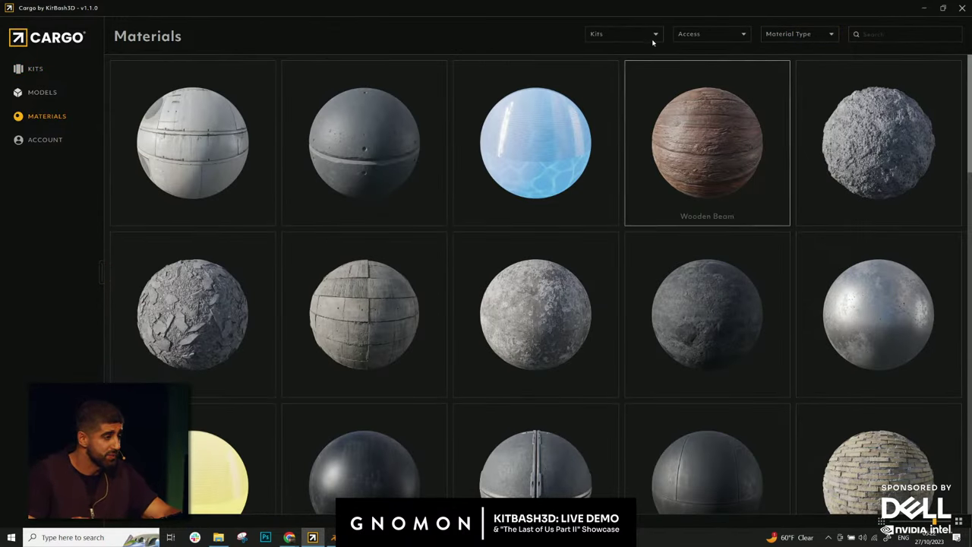
{"action": "left_click", "coordinate": [814, 40]}
{"action": "scroll", "coordinate": [790, 215], "scroll_direction": "down", "scroll_amount": 5}
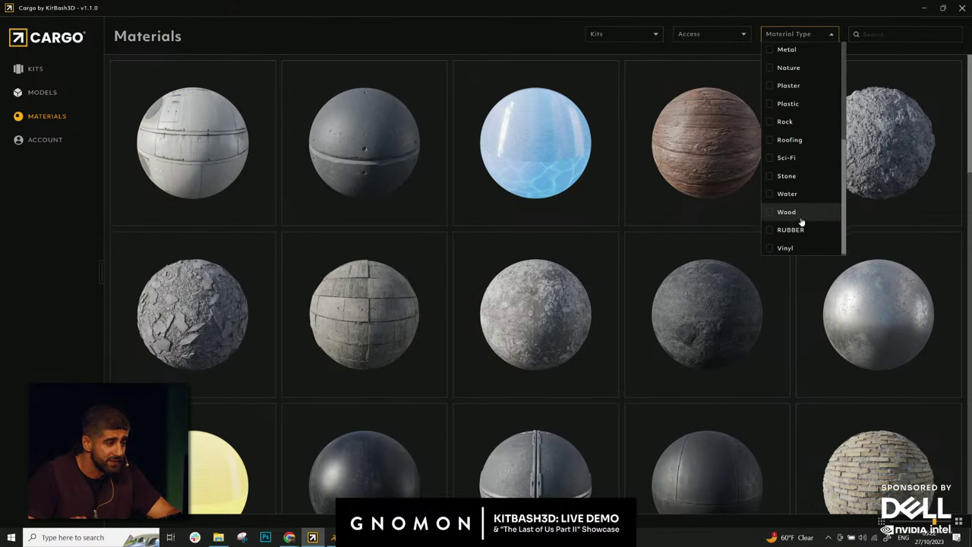
{"action": "scroll", "coordinate": [794, 209], "scroll_direction": "up", "scroll_amount": 5}
{"action": "left_click", "coordinate": [795, 106]}
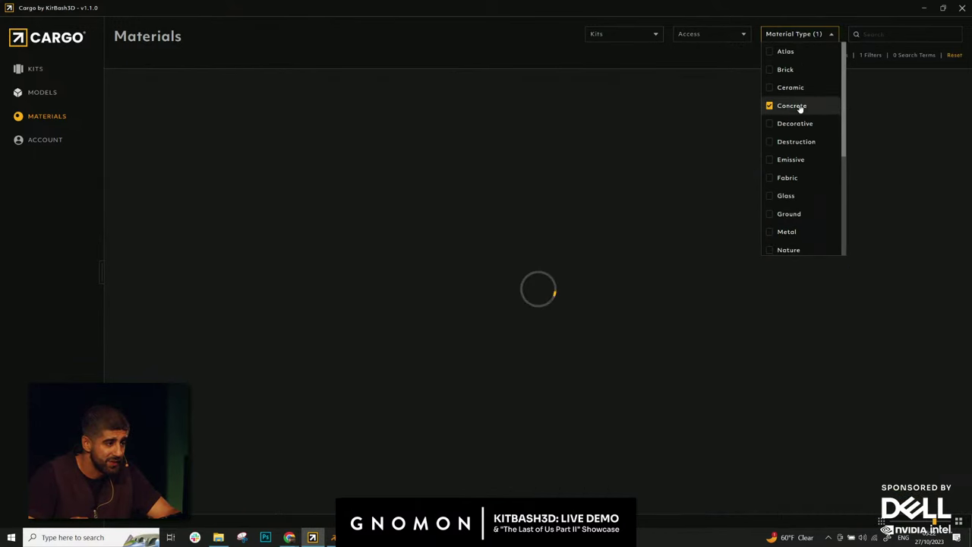
{"action": "left_click", "coordinate": [812, 142]}
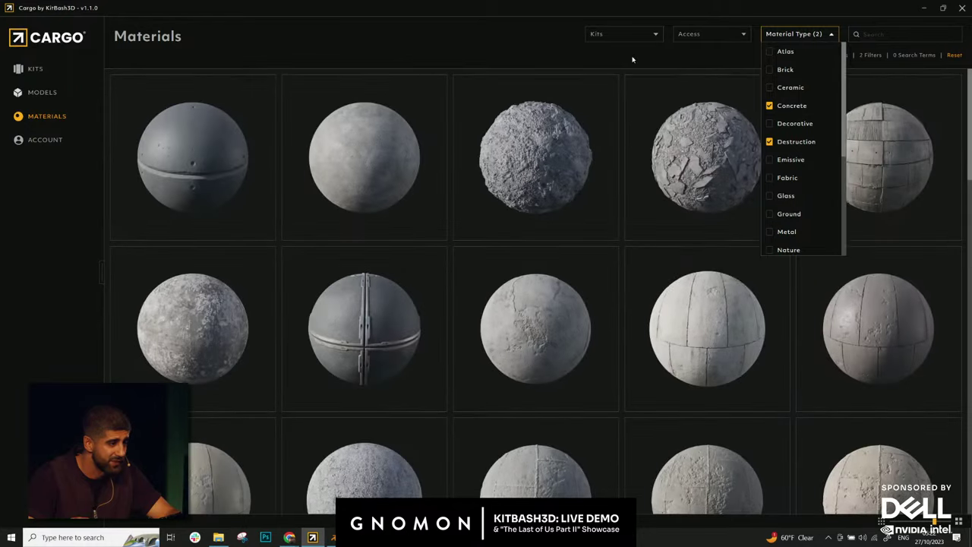
{"action": "scroll", "coordinate": [538, 159], "scroll_direction": "down", "scroll_amount": 3}
{"action": "scroll", "coordinate": [537, 160], "scroll_direction": "down", "scroll_amount": 6}
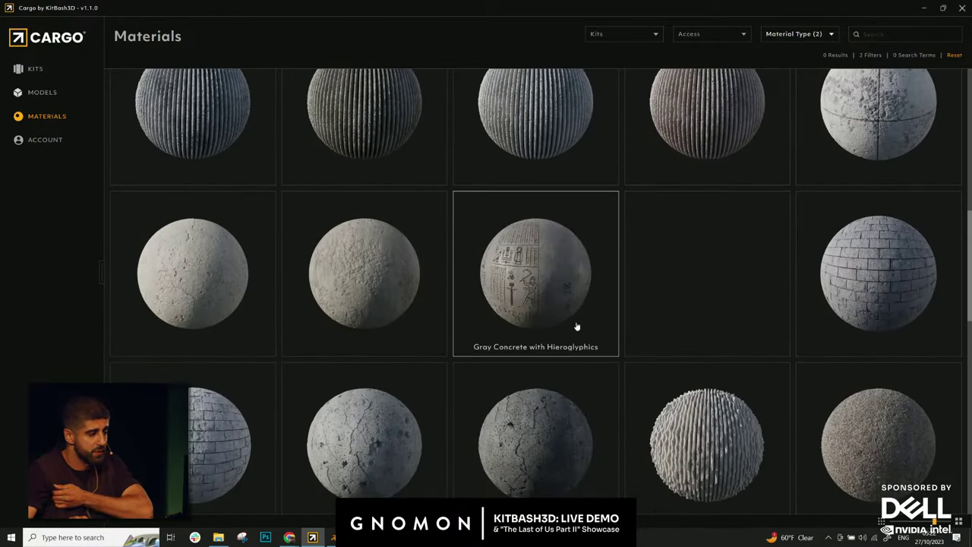
- Switch to Blender and extend the ground material's node editor across the full width beneath the camera view
{"action": "left_click", "coordinate": [925, 10]}
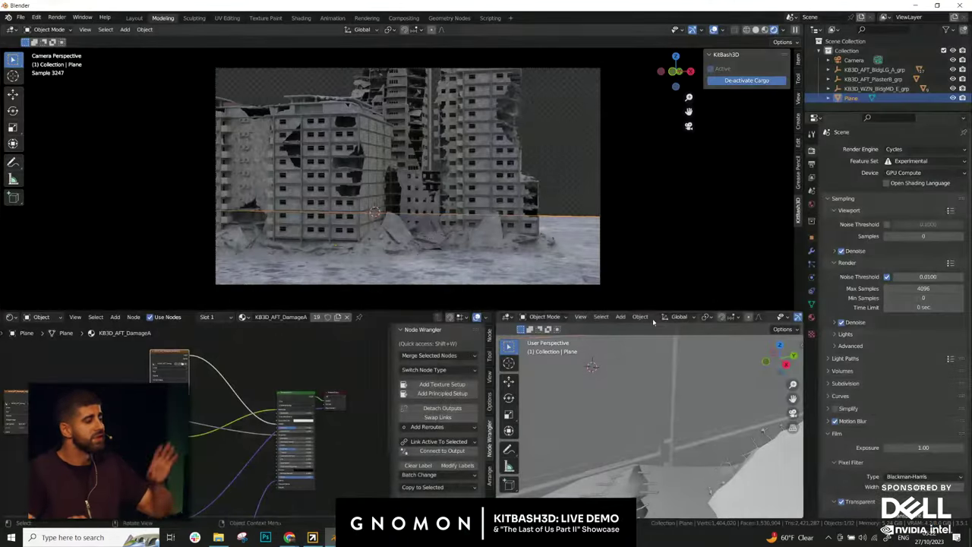
{"action": "middle_click_drag", "start_coordinate": [314, 392], "coordinate": [342, 351]}
{"action": "left_click_drag", "start_coordinate": [359, 301], "coordinate": [358, 269]}
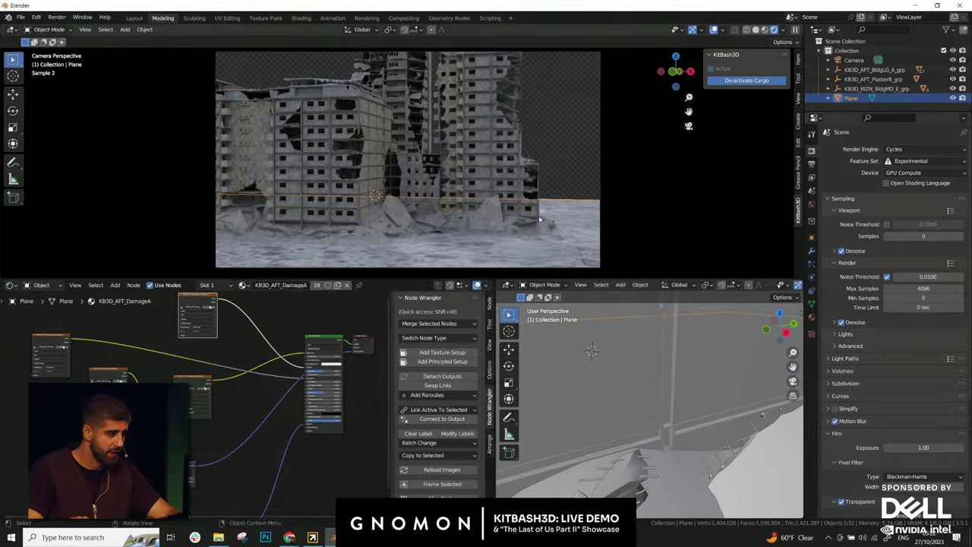
{"action": "left_click_drag", "start_coordinate": [494, 282], "coordinate": [502, 289]}
{"action": "scroll", "coordinate": [534, 339], "scroll_direction": "up", "scroll_amount": 3}
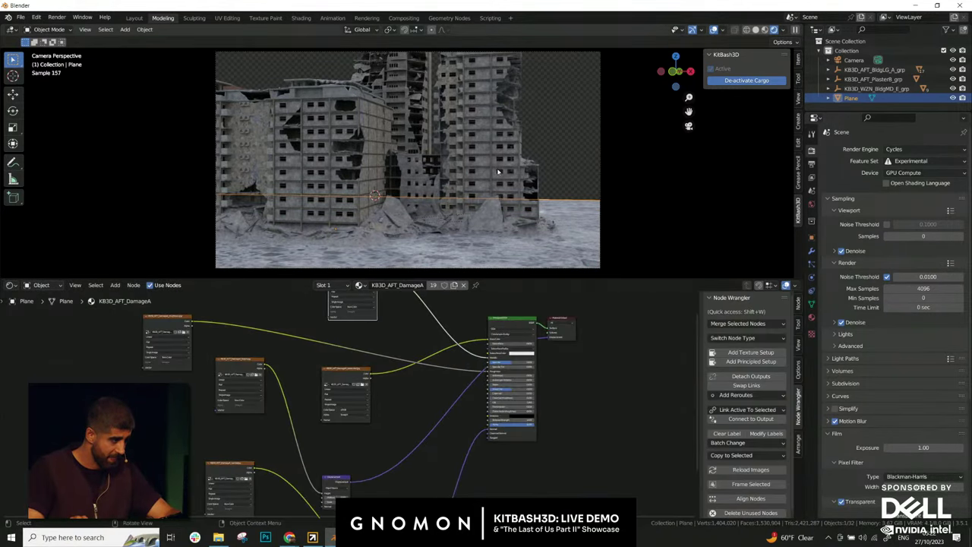
{"action": "scroll", "coordinate": [498, 171], "scroll_direction": "up", "scroll_amount": 5}
{"action": "middle_click_drag", "start_coordinate": [441, 178], "coordinate": [374, 127], "text": "shift"}
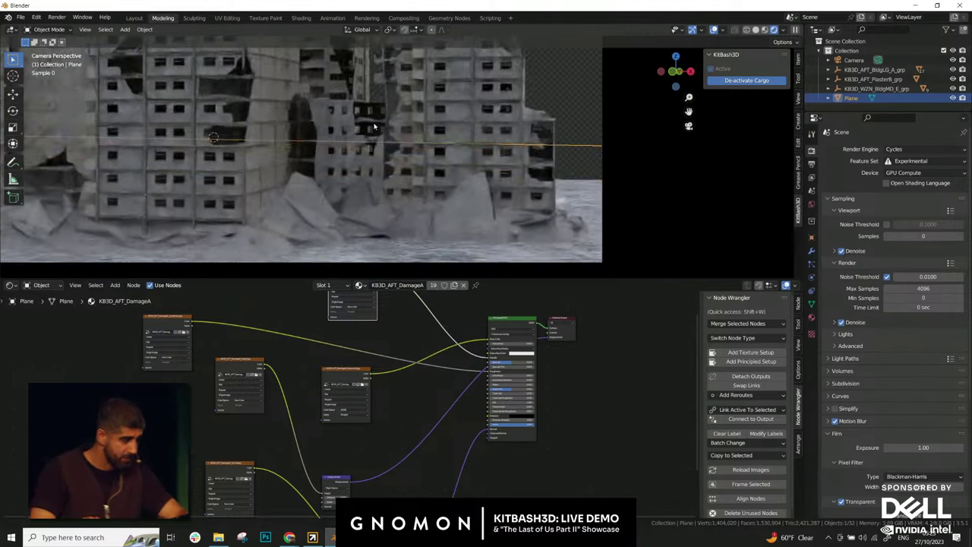
{"action": "scroll", "coordinate": [411, 179], "scroll_direction": "up", "scroll_amount": 3}
{"action": "middle_click_drag", "start_coordinate": [363, 320], "coordinate": [477, 374]}
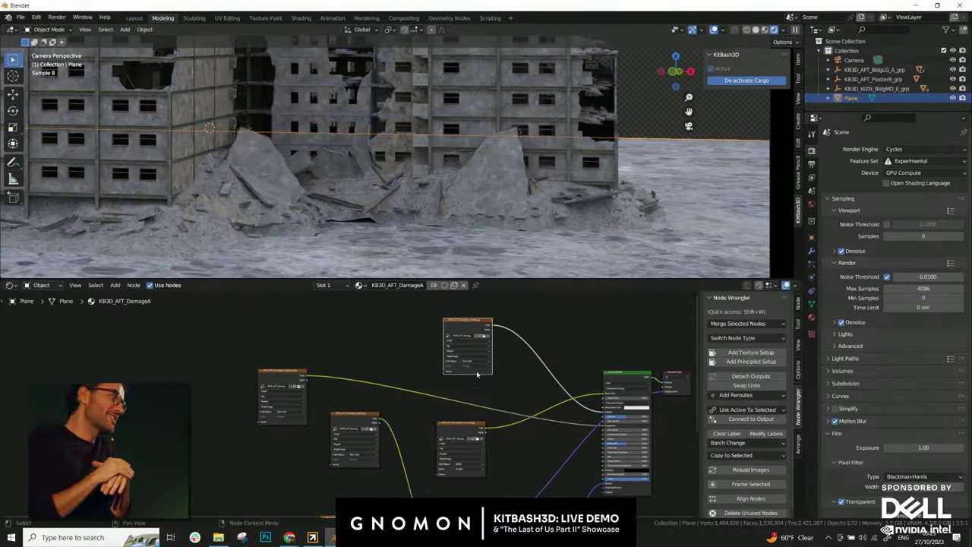
- Add Texture Coordinate and Mapping nodes to the roughness texture, and link the Mapping output to the metallic and height textures
{"action": "left_click", "coordinate": [284, 379]}
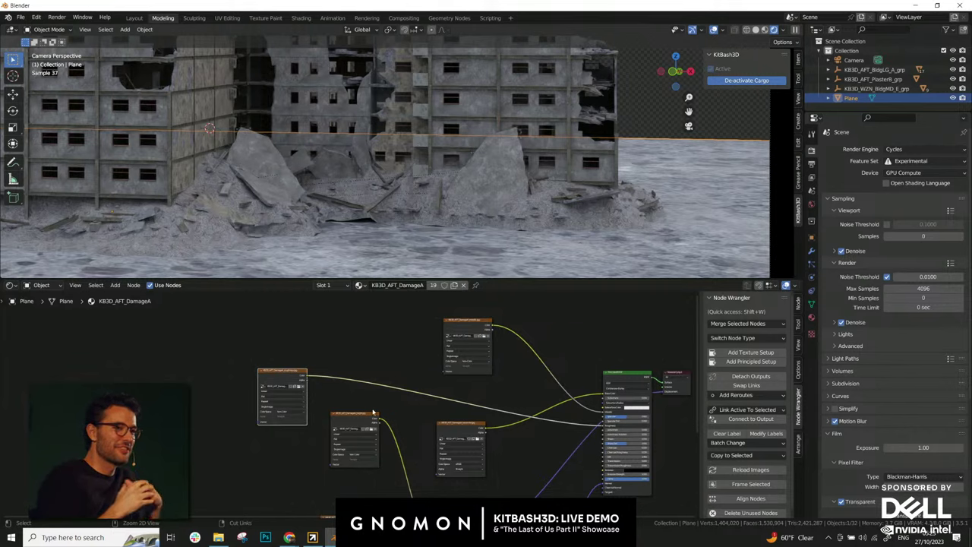
{"action": "key", "text": "ctrl+t"}
{"action": "middle_click_drag", "start_coordinate": [281, 384], "coordinate": [303, 354]}
{"action": "left_click_drag", "start_coordinate": [266, 355], "coordinate": [152, 364]}
{"action": "left_click_drag", "start_coordinate": [414, 335], "coordinate": [467, 346]}
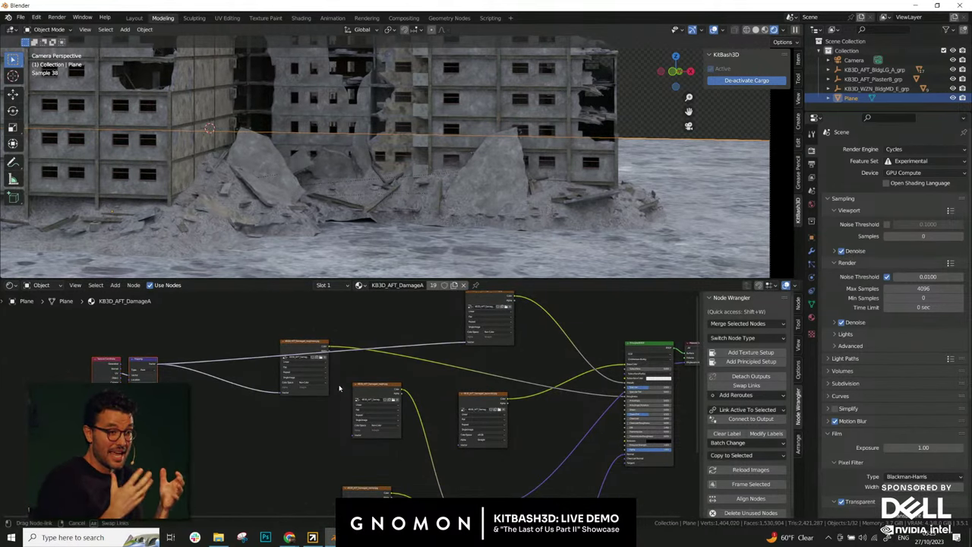
{"action": "middle_click_drag", "start_coordinate": [238, 471], "coordinate": [248, 420]}
{"action": "middle_click_drag", "start_coordinate": [195, 348], "coordinate": [191, 361]}
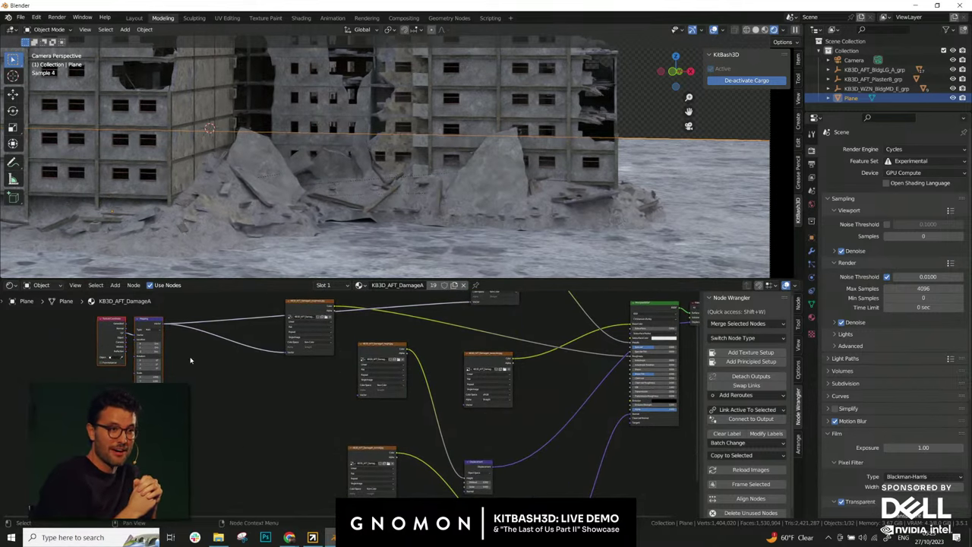
{"action": "left_click_drag", "start_coordinate": [163, 325], "coordinate": [358, 394]}
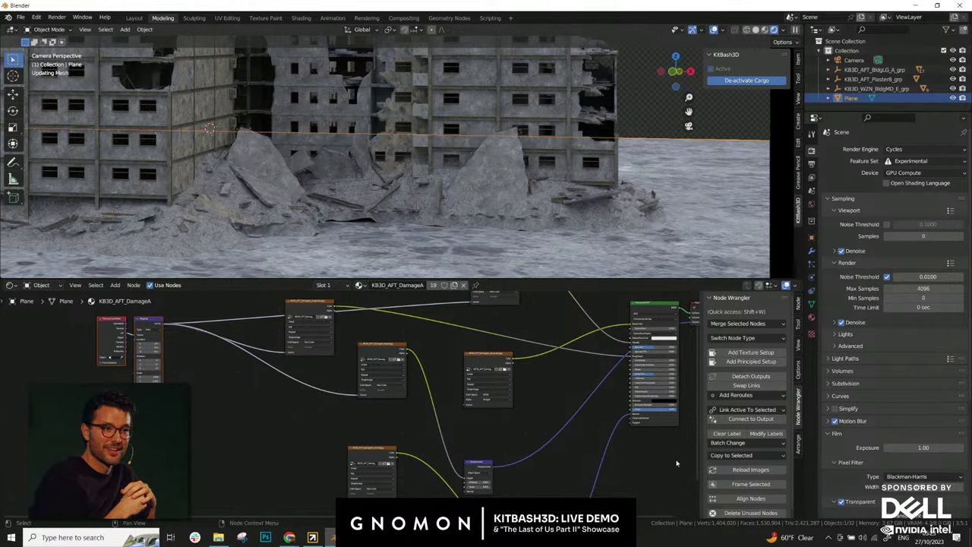
- Cut the Displacement link to the Material Output and move the output node away from the Principled BSDF
{"action": "middle_click_drag", "start_coordinate": [599, 431], "coordinate": [543, 379]}
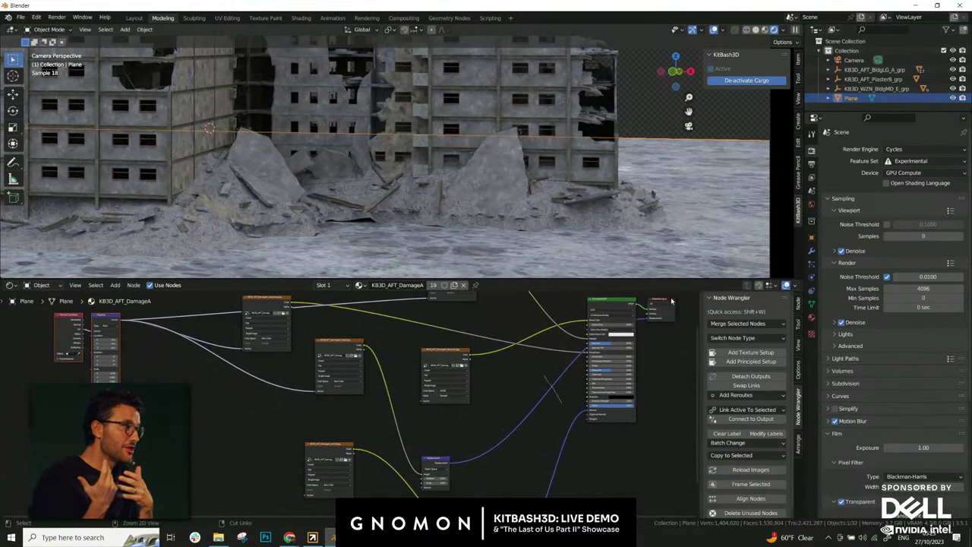
{"action": "left_click_drag", "start_coordinate": [659, 302], "coordinate": [737, 367]}
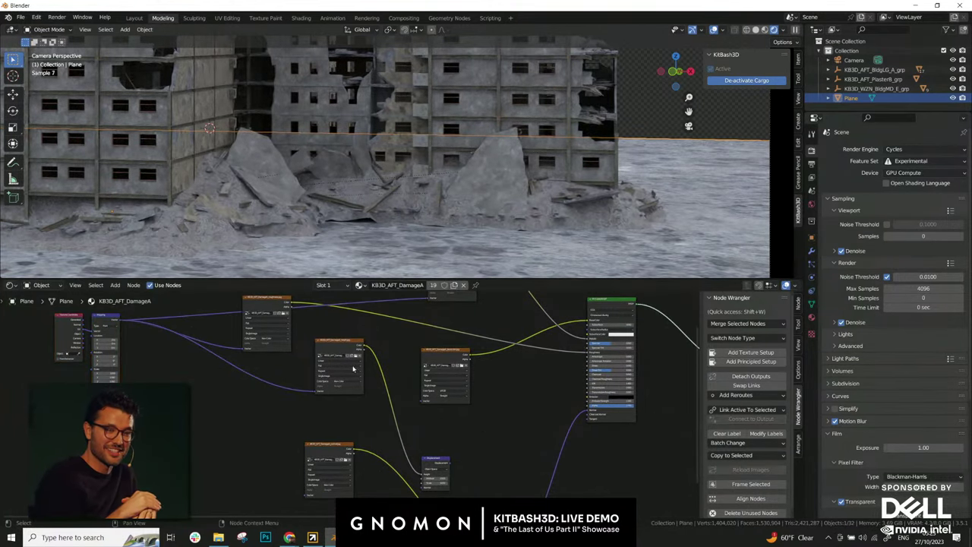
- Link the Mapping output to the base color texture and rearrange the texture nodes with base color above the others
{"action": "middle_click_drag", "start_coordinate": [287, 382], "coordinate": [250, 409]}
{"action": "left_click_drag", "start_coordinate": [385, 430], "coordinate": [84, 351]}
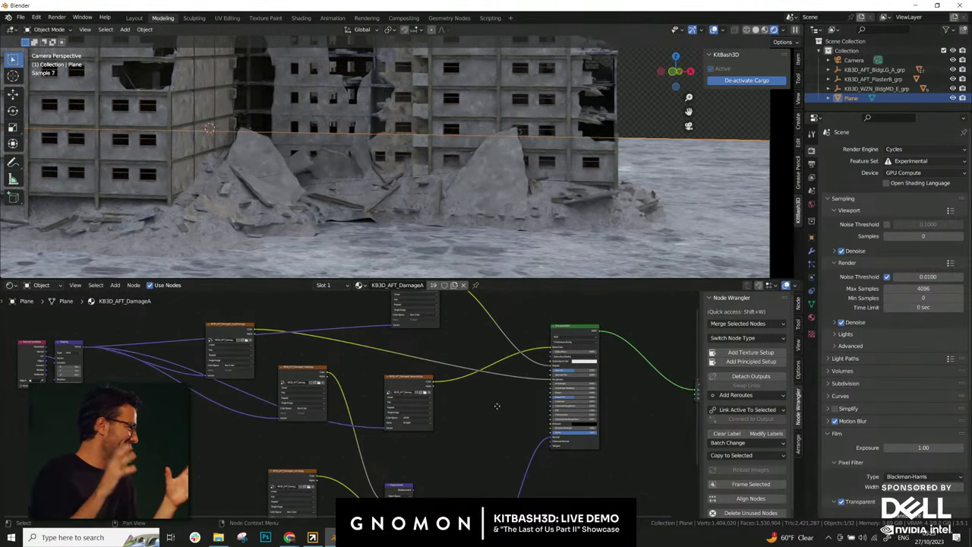
{"action": "middle_click_drag", "start_coordinate": [404, 381], "coordinate": [408, 406]}
{"action": "left_click_drag", "start_coordinate": [371, 319], "coordinate": [387, 340]}
{"action": "left_click_drag", "start_coordinate": [383, 421], "coordinate": [315, 318]}
{"action": "middle_click_drag", "start_coordinate": [394, 404], "coordinate": [403, 334]}
{"action": "left_click_drag", "start_coordinate": [400, 371], "coordinate": [407, 464]}
{"action": "left_click_drag", "start_coordinate": [213, 398], "coordinate": [312, 368]}
{"action": "middle_click_drag", "start_coordinate": [387, 361], "coordinate": [356, 364]}
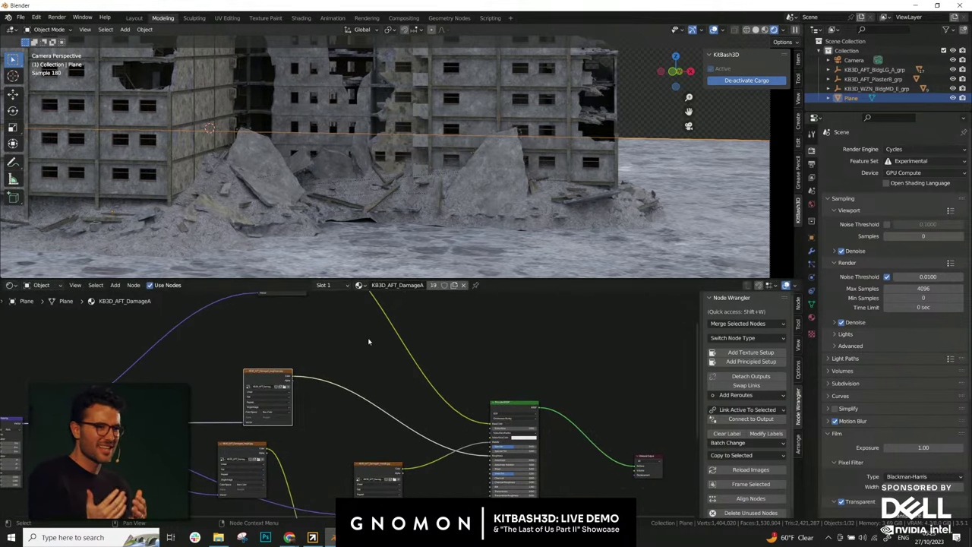
- Set the Mapping node's scale to 7.6 on the X, Y and Z axes
{"action": "scroll", "coordinate": [219, 373], "scroll_direction": "up", "scroll_amount": 3}
{"action": "middle_click_drag", "start_coordinate": [219, 374], "coordinate": [389, 359]}
{"action": "scroll", "coordinate": [199, 505], "scroll_direction": "up", "scroll_amount": 1}
{"action": "middle_click_drag", "start_coordinate": [199, 505], "coordinate": [363, 423]}
{"action": "scroll", "coordinate": [320, 459], "scroll_direction": "up", "scroll_amount": 2}
{"action": "scroll", "coordinate": [357, 423], "scroll_direction": "up", "scroll_amount": 1}
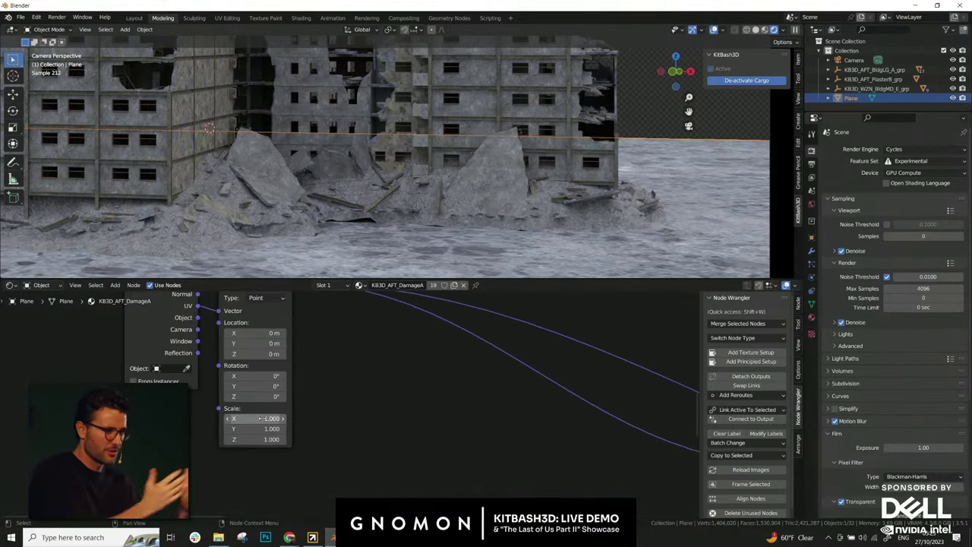
{"action": "left_click_drag", "start_coordinate": [249, 418], "coordinate": [282, 439]}
{"action": "key", "text": "ctrl+z"}
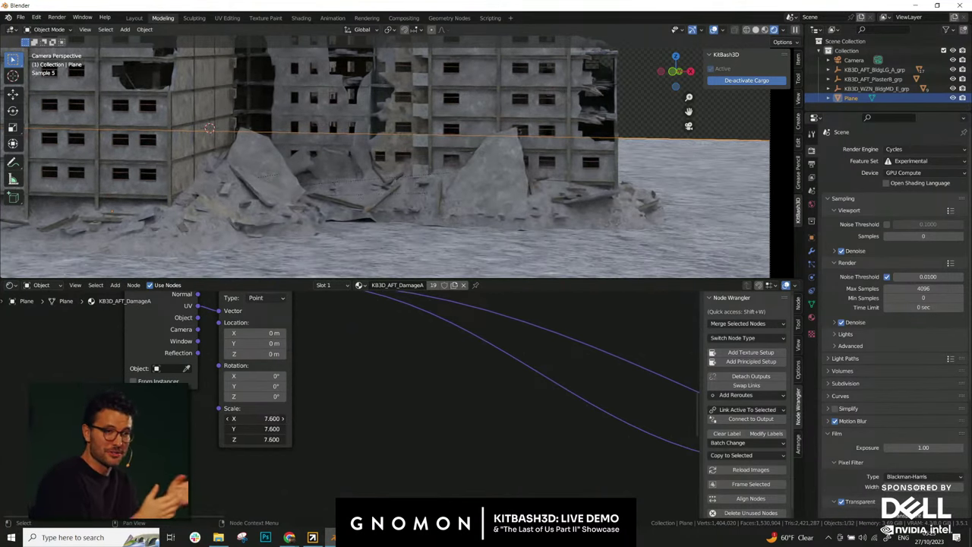
- Deselect the ground plane and set the World shader's Background strength to 0.1
{"action": "scroll", "coordinate": [546, 405], "scroll_direction": "down", "scroll_amount": 3}
{"action": "scroll", "coordinate": [545, 405], "scroll_direction": "down", "scroll_amount": 3}
{"action": "scroll", "coordinate": [436, 181], "scroll_direction": "down", "scroll_amount": 4}
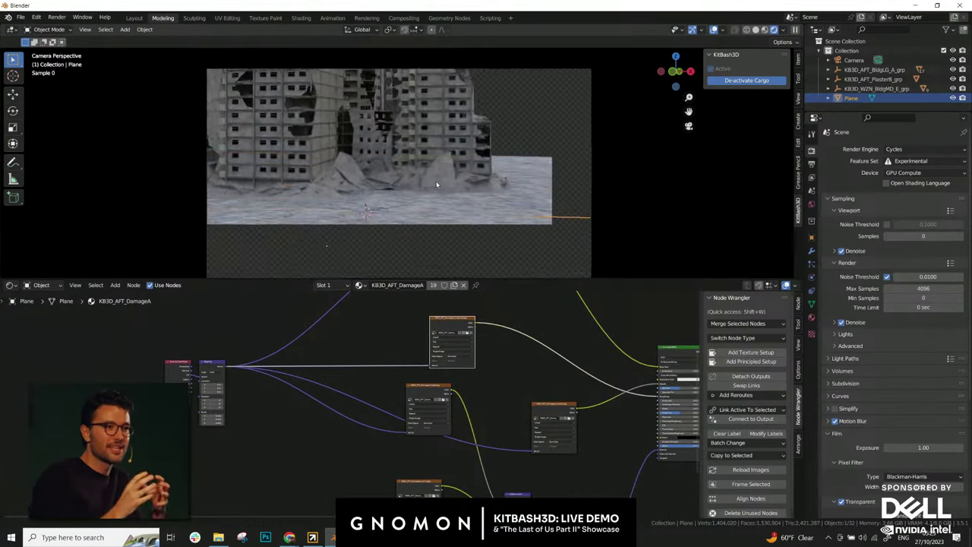
{"action": "middle_click_drag", "start_coordinate": [437, 185], "coordinate": [441, 187], "text": "shift"}
{"action": "left_click", "coordinate": [544, 130]}
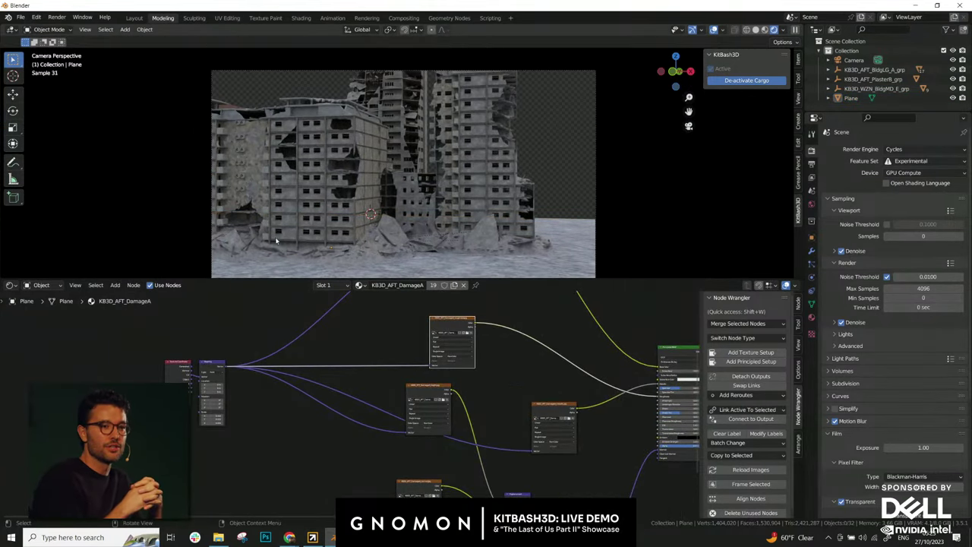
{"action": "left_click", "coordinate": [40, 285]}
{"action": "left_click", "coordinate": [45, 306]}
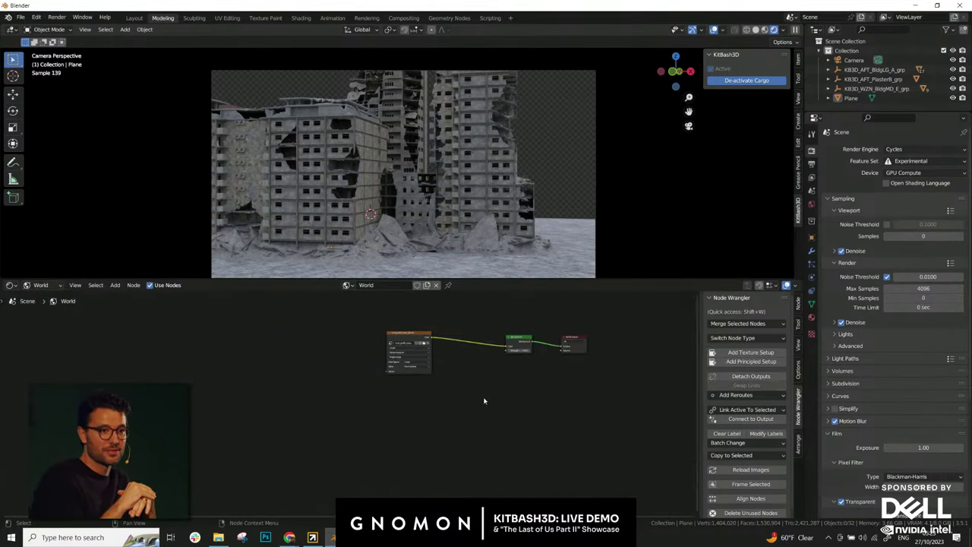
{"action": "scroll", "coordinate": [398, 370], "scroll_direction": "up", "scroll_amount": 4}
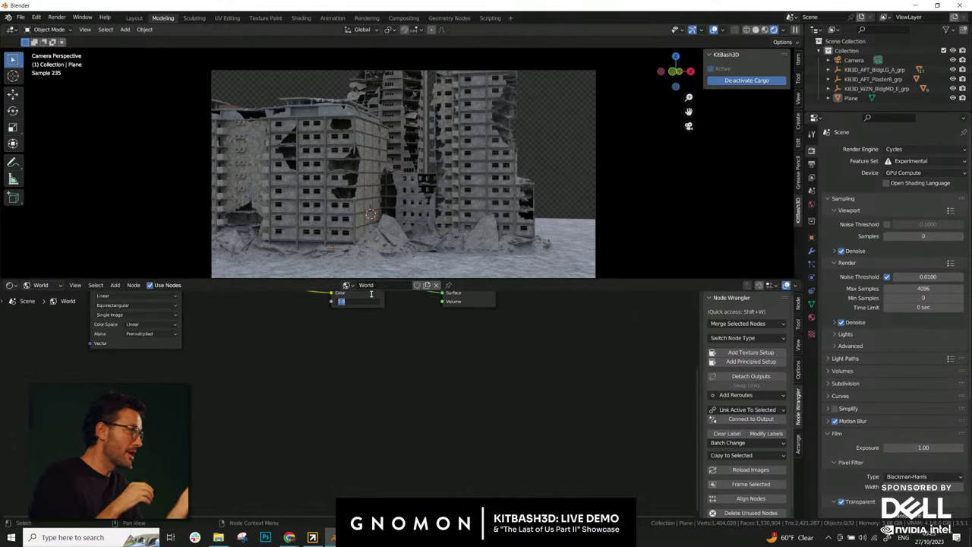
{"action": "middle_click_drag", "start_coordinate": [347, 388], "coordinate": [396, 425]}
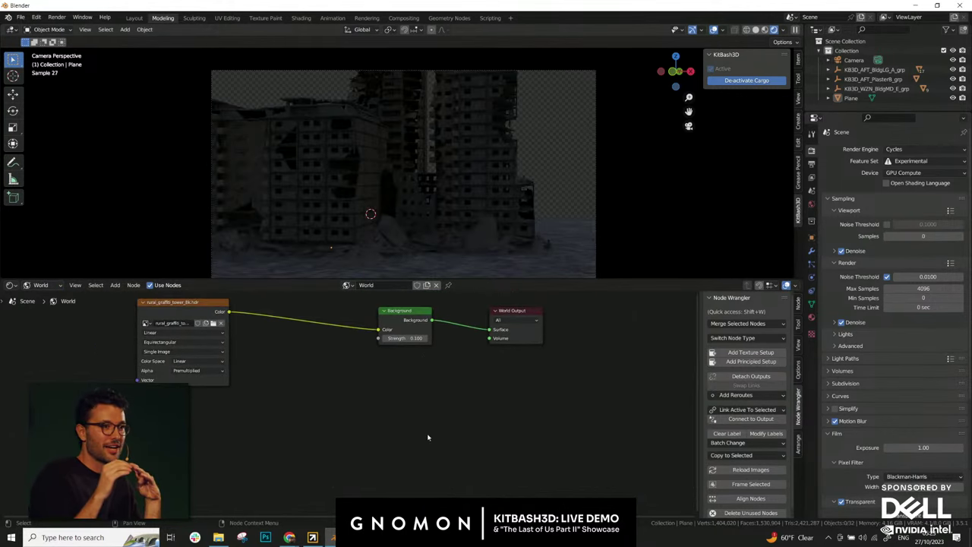
- Save the scene as untitled.blend in the Gnomon folder on the Desktop
{"action": "left_click", "coordinate": [20, 17]}
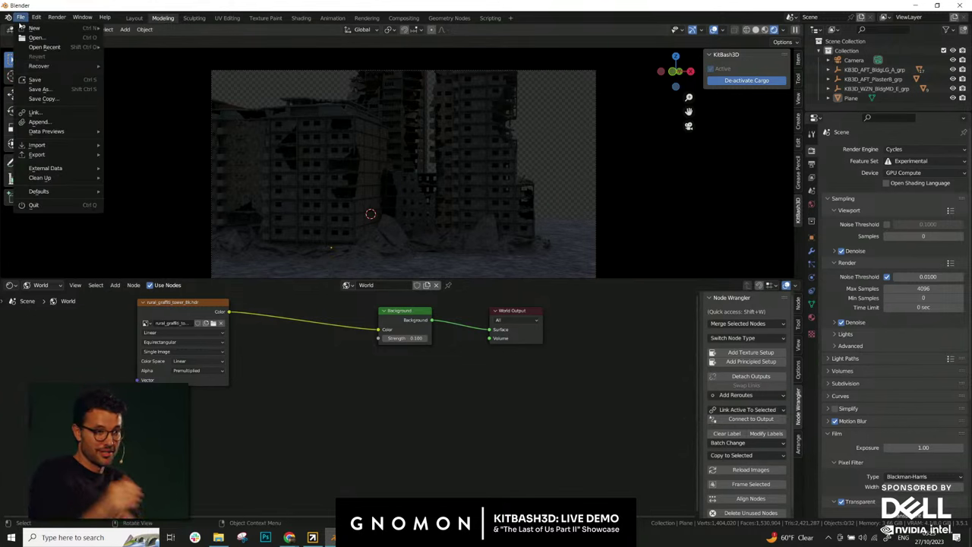
{"action": "left_click", "coordinate": [39, 89]}
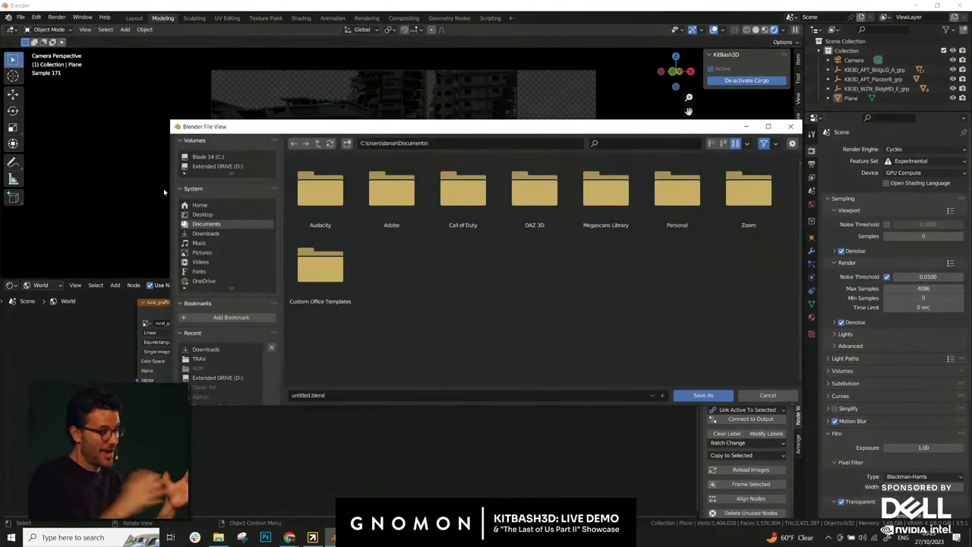
{"action": "left_click", "coordinate": [202, 214]}
{"action": "double_click", "coordinate": [392, 190]}
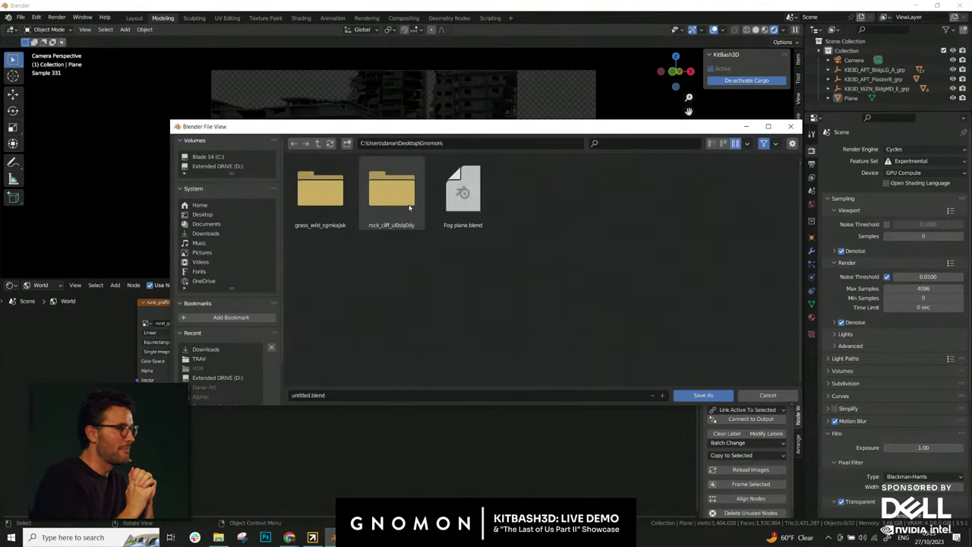
{"action": "left_click", "coordinate": [722, 397]}
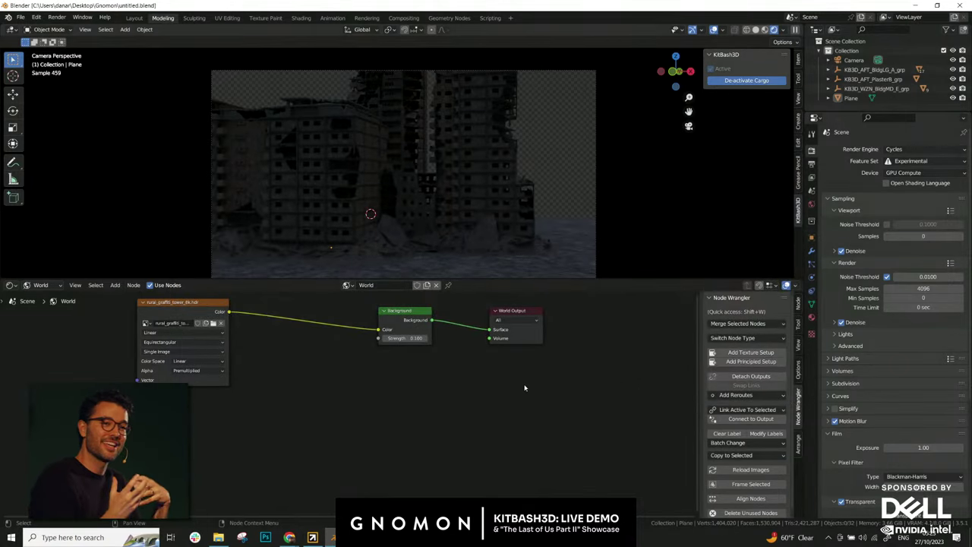
{"action": "left_click", "coordinate": [37, 284]}
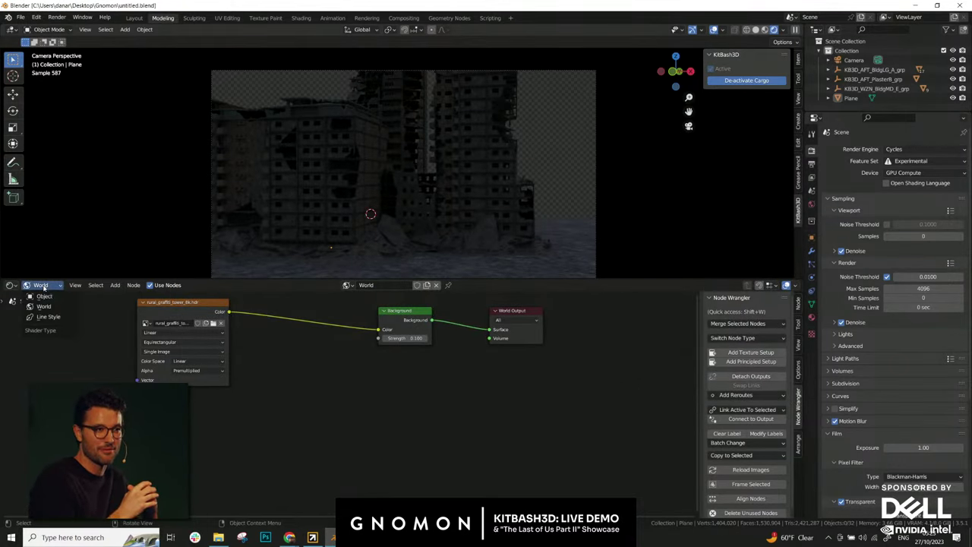
{"action": "left_click", "coordinate": [40, 298]}
{"action": "left_click", "coordinate": [9, 285]}
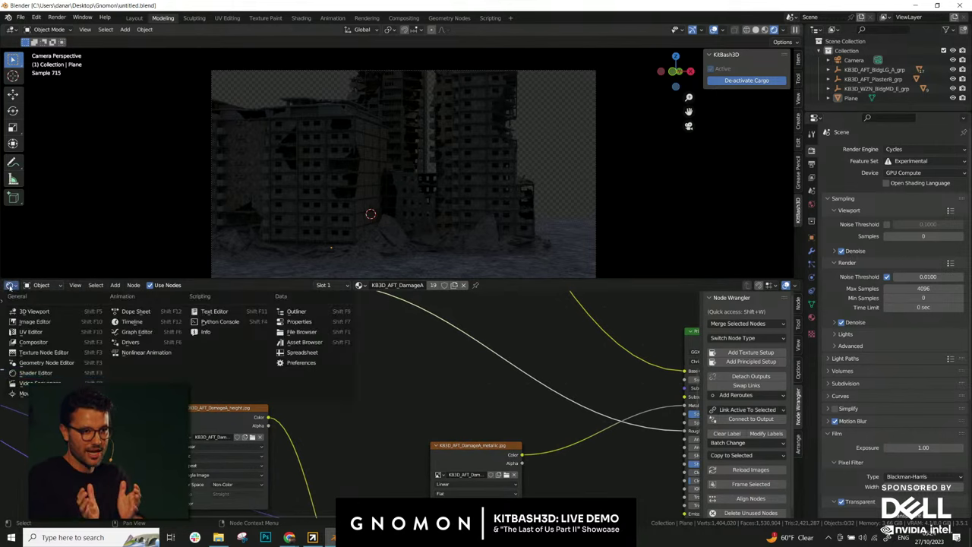
{"action": "left_click", "coordinate": [45, 374]}
{"action": "scroll", "coordinate": [98, 322], "scroll_direction": "down", "scroll_amount": 3}
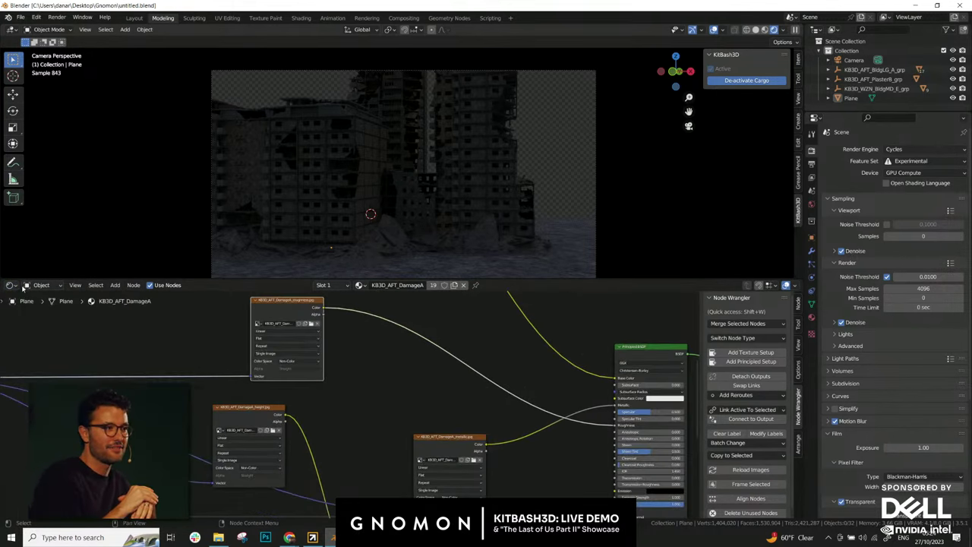
{"action": "left_click", "coordinate": [35, 287]}
{"action": "left_click", "coordinate": [41, 296]}
{"action": "left_click", "coordinate": [50, 287]}
{"action": "left_click", "coordinate": [46, 307]}
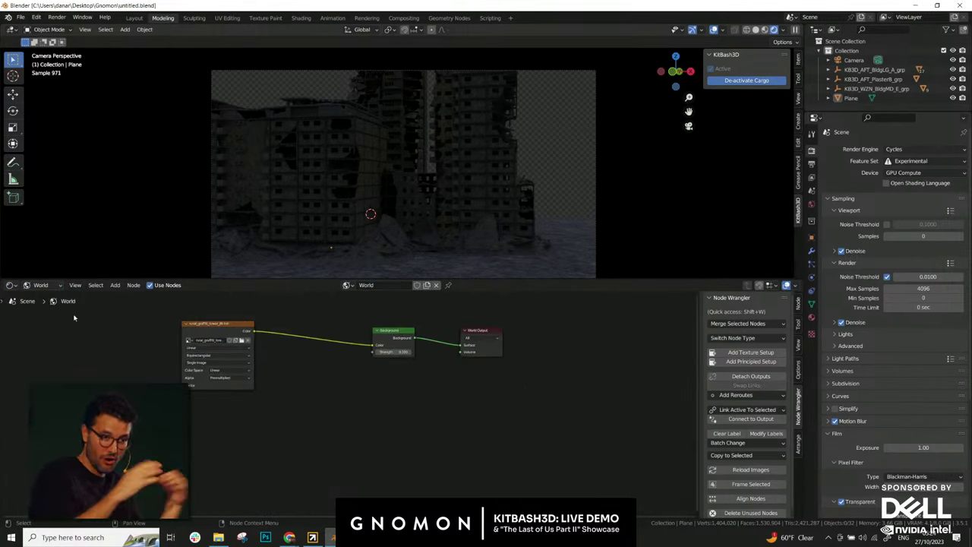
- Try adding a Mix Shader node to the World node tree and delete it again
{"action": "middle_click_drag", "start_coordinate": [346, 361], "coordinate": [370, 410]}
{"action": "key", "text": "shift+a"}
{"action": "left_click", "coordinate": [332, 344]}
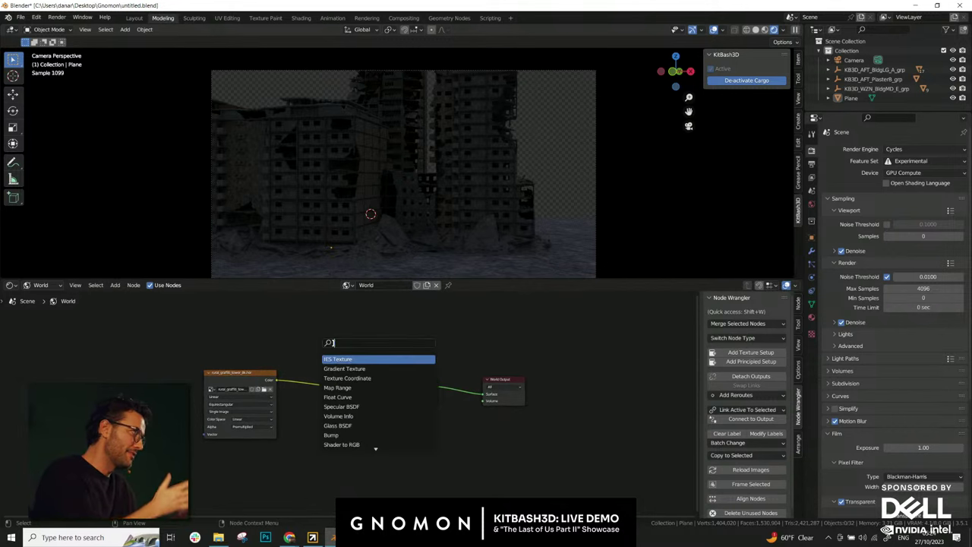
{"action": "type", "text": "mix"}
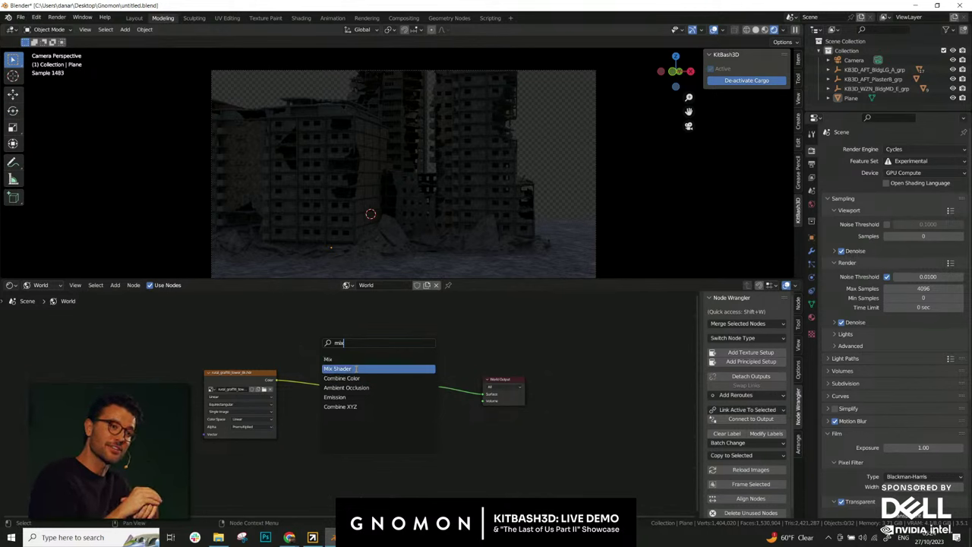
{"action": "key", "text": "BackSpace"}
{"action": "key", "text": "BackSpace"}
{"action": "key", "text": "BackSpace"}
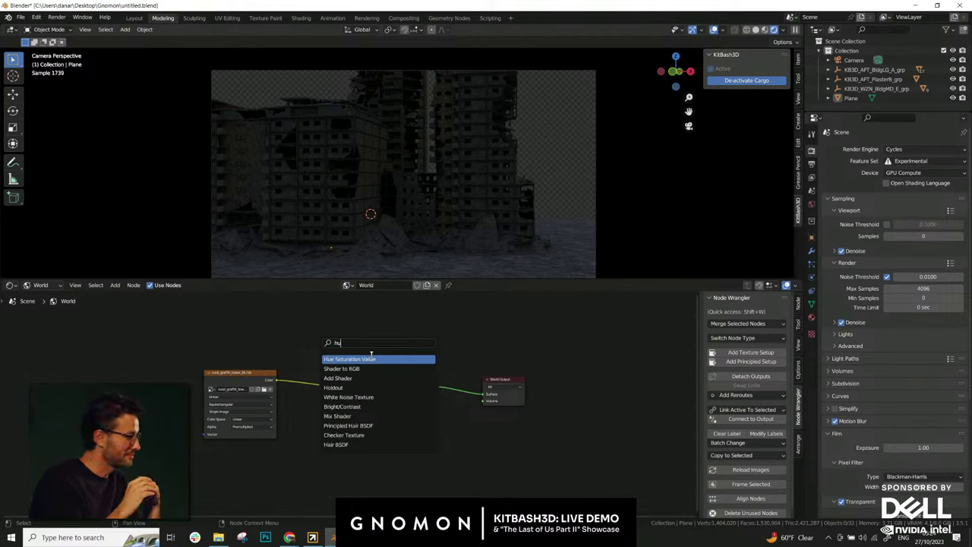
{"action": "type", "text": "mix"}
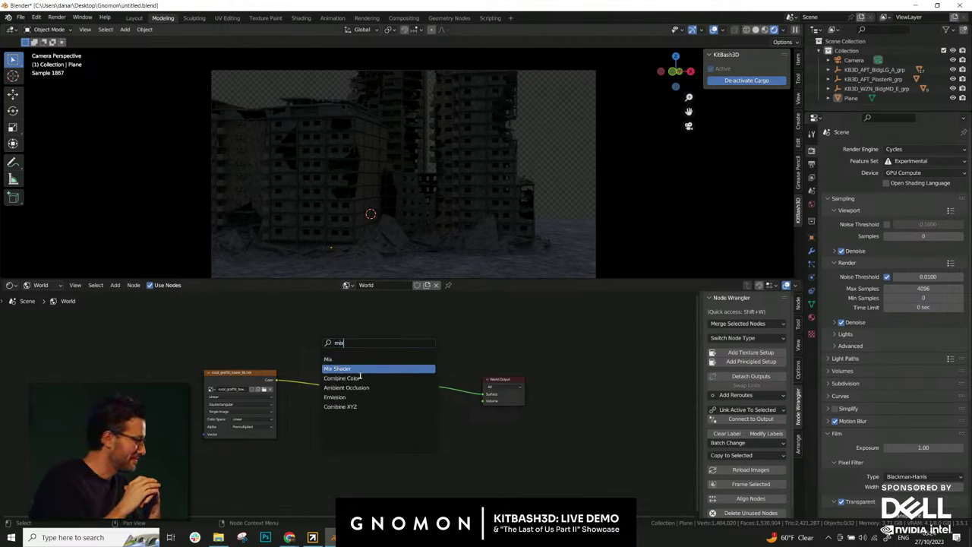
{"action": "left_click", "coordinate": [357, 369]}
{"action": "left_click", "coordinate": [352, 348]}
{"action": "key", "text": "x"}
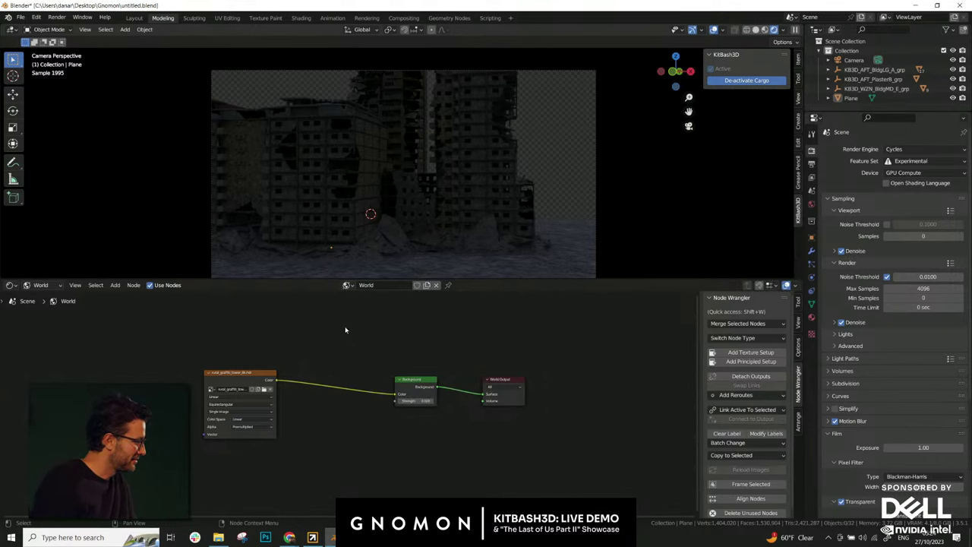
- Set the shader type back to Object and turn the Shader Editor area into a second 3D Viewport
{"action": "left_click", "coordinate": [38, 287]}
{"action": "left_click", "coordinate": [43, 301]}
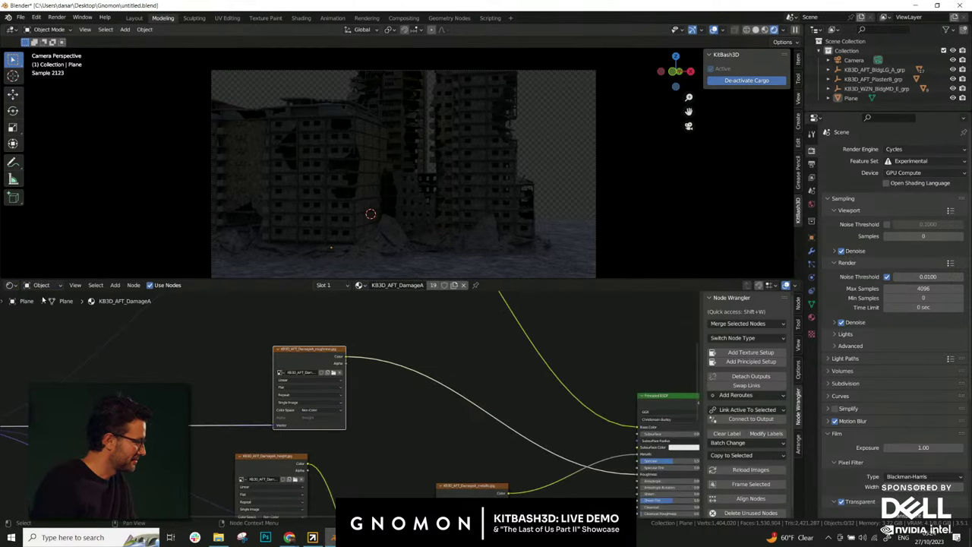
{"action": "scroll", "coordinate": [175, 331], "scroll_direction": "down", "scroll_amount": 2}
{"action": "left_click", "coordinate": [9, 286]}
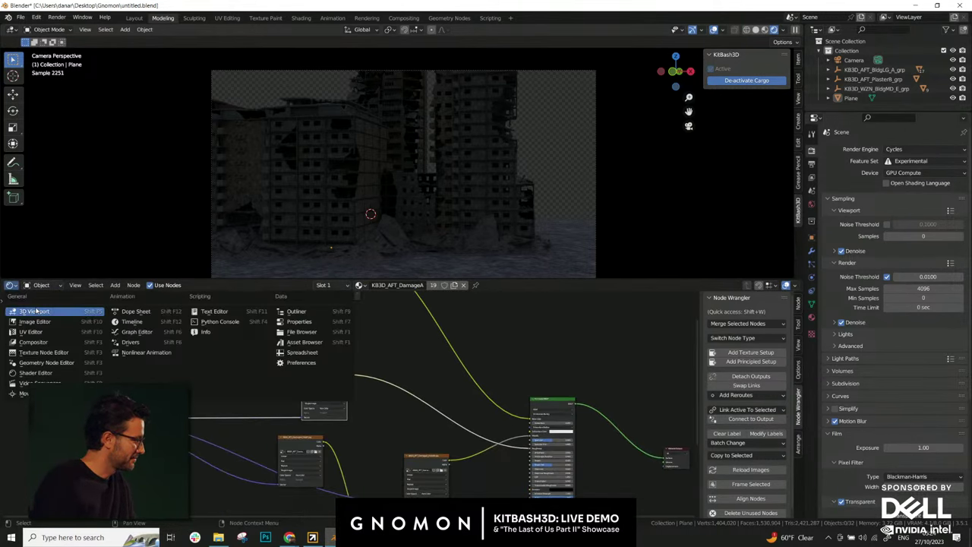
{"action": "left_click", "coordinate": [34, 311]}
- Add a Sun light to the ruined-city scene
{"action": "key", "text": "KP_Decimal"}
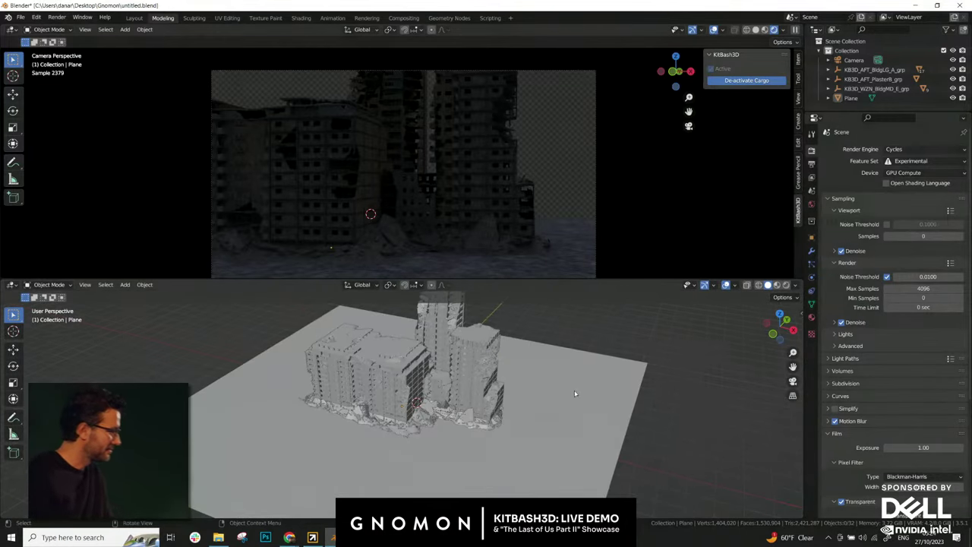
{"action": "middle_click_drag", "start_coordinate": [575, 390], "coordinate": [502, 426]}
{"action": "key", "text": "shift+a"}
{"action": "mouse_move", "coordinate": [486, 443]}
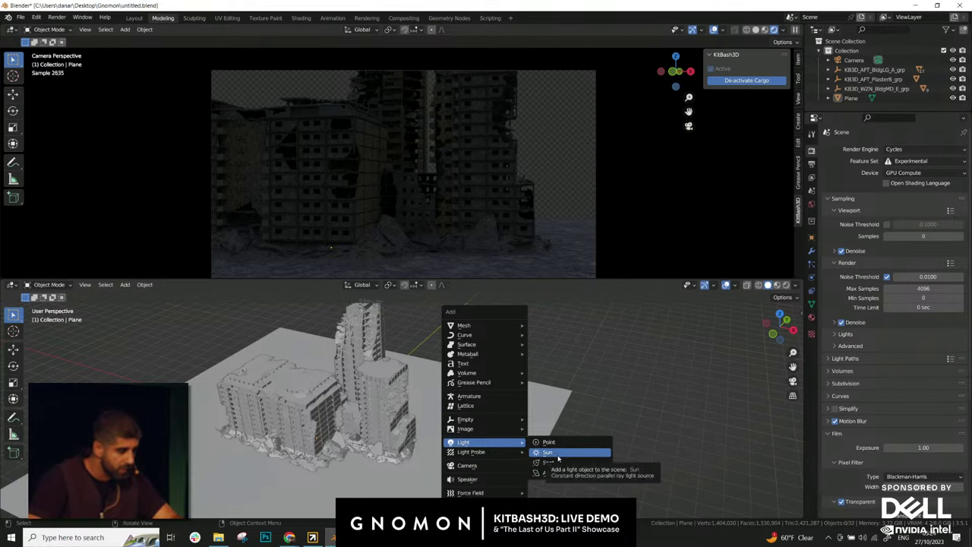
{"action": "left_click", "coordinate": [558, 454]}
- Rotate the Sun light about the global Y axis so it shines at a low angle towards the ruined buildings
{"action": "middle_click_drag", "start_coordinate": [558, 454], "coordinate": [600, 363]}
{"action": "key", "text": "r"}
{"action": "key", "text": "y"}
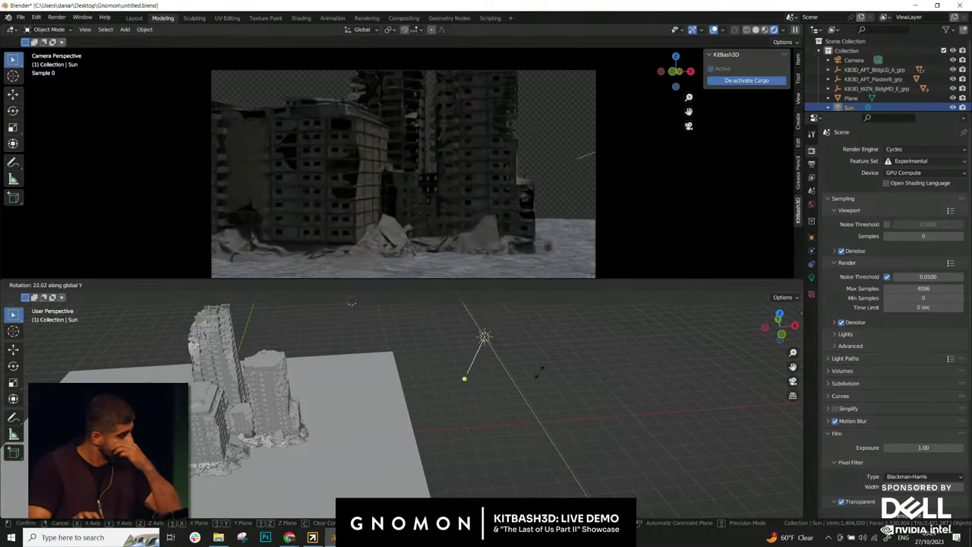
{"action": "left_click", "coordinate": [492, 391]}
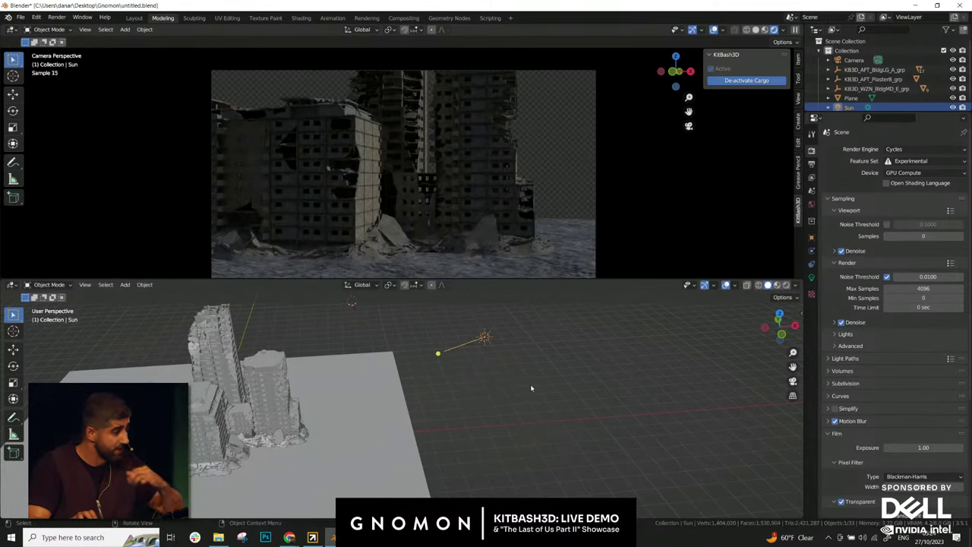
{"action": "middle_click_drag", "start_coordinate": [567, 373], "coordinate": [609, 360]}
{"action": "key", "text": "r"}
{"action": "key", "text": "y"}
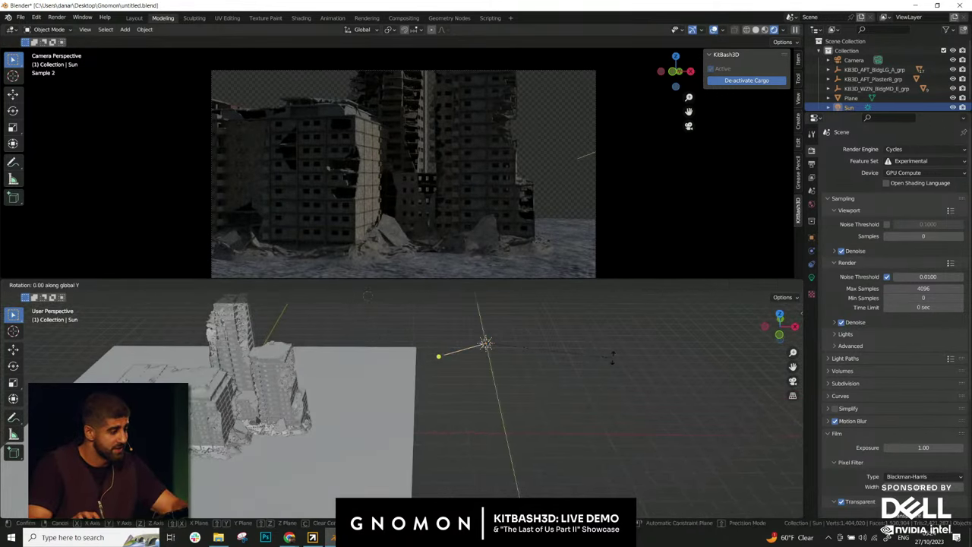
{"action": "left_click", "coordinate": [619, 327]}
{"action": "middle_click_drag", "start_coordinate": [522, 372], "coordinate": [561, 365]}
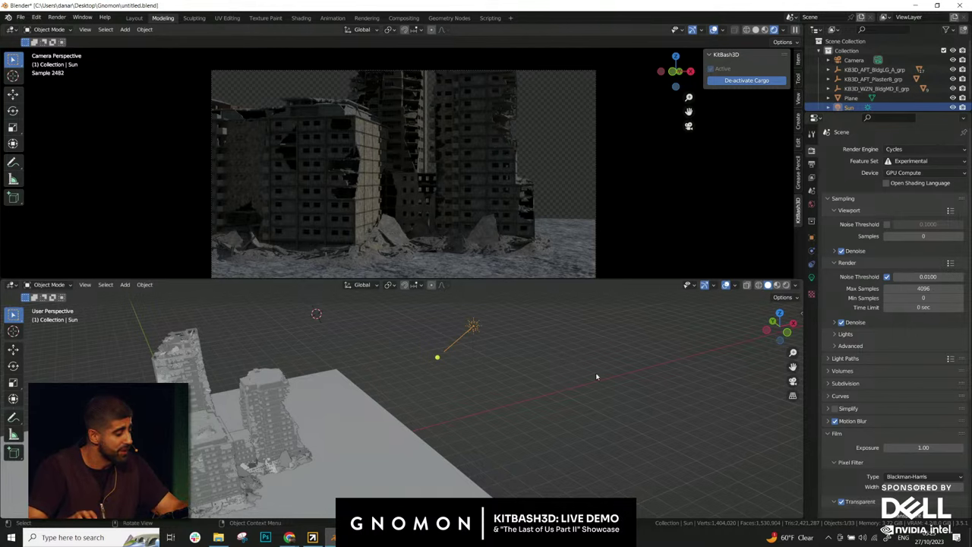
{"action": "middle_click_drag", "start_coordinate": [443, 353], "coordinate": [514, 425]}
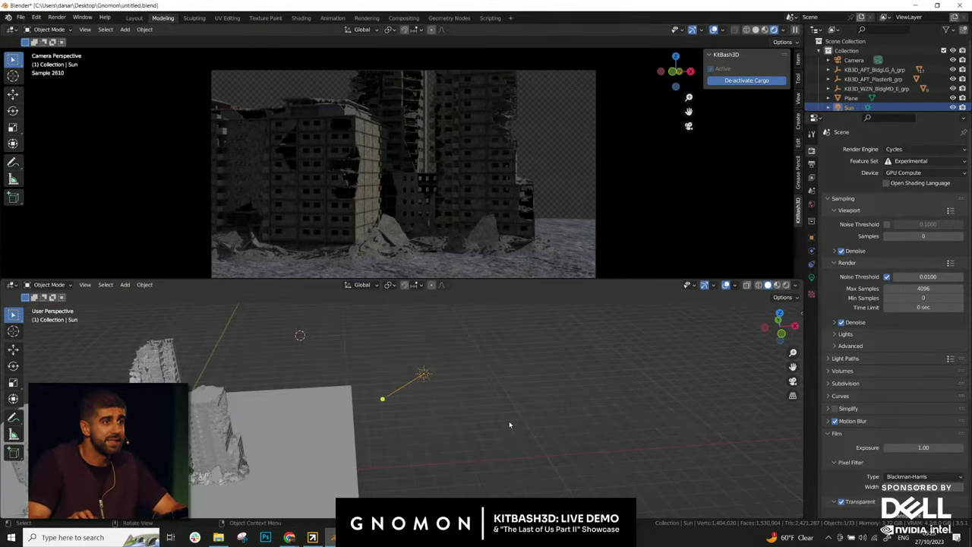
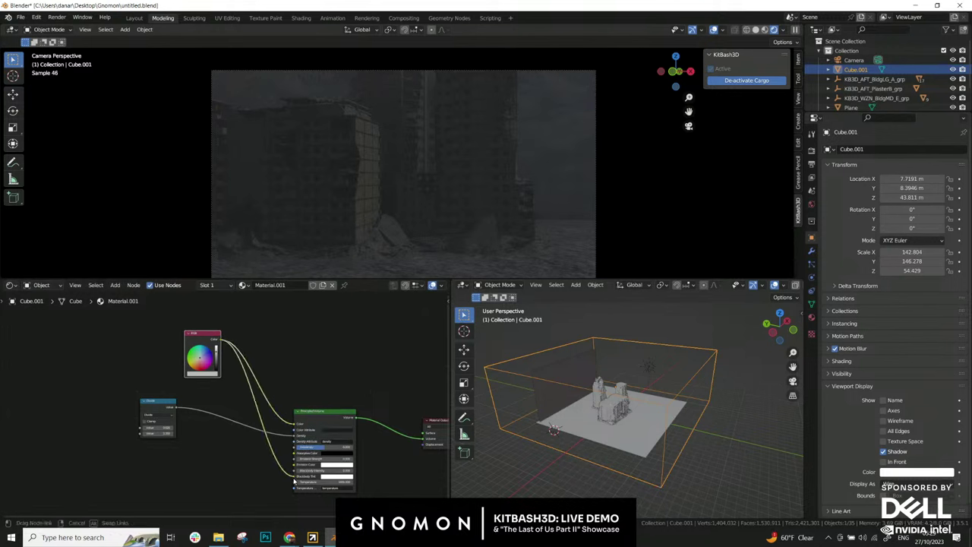
- Tint the fog volume's RGB node a slightly darker muted blue-violet and set the Principled Volume's anisotropy to 0.298
{"action": "scroll", "coordinate": [217, 367], "scroll_direction": "up", "scroll_amount": 4}
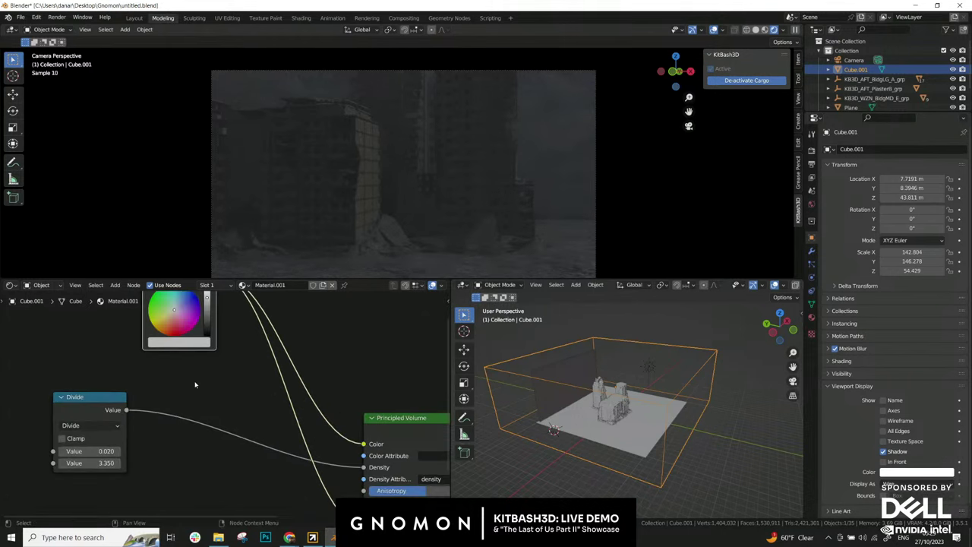
{"action": "left_click_drag", "start_coordinate": [200, 387], "coordinate": [206, 382]}
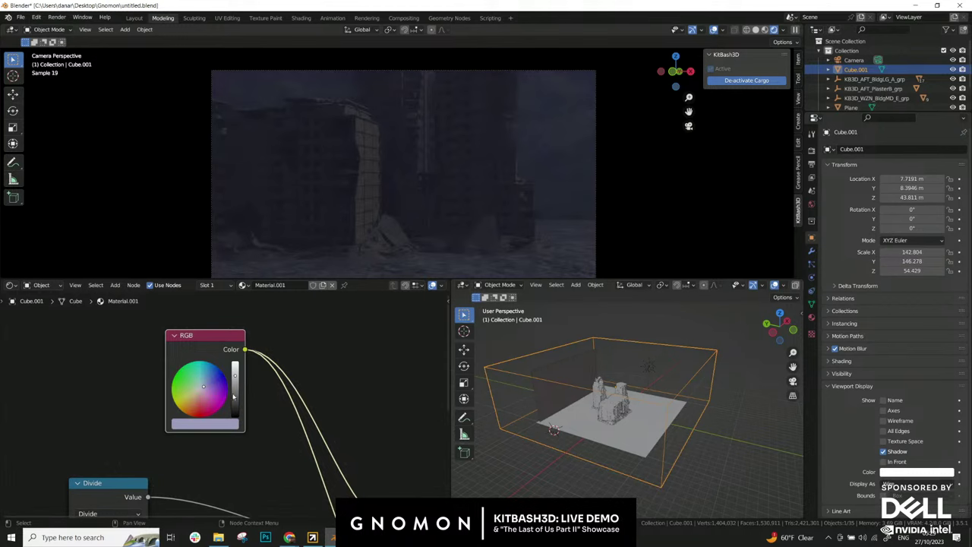
{"action": "left_click_drag", "start_coordinate": [236, 378], "coordinate": [236, 381]}
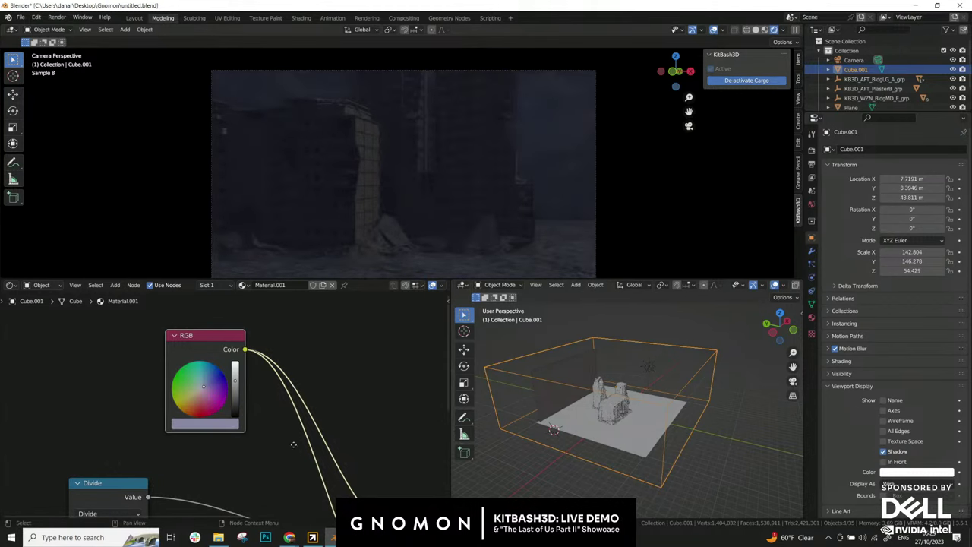
{"action": "middle_click_drag", "start_coordinate": [293, 444], "coordinate": [143, 281]}
{"action": "left_click_drag", "start_coordinate": [377, 424], "coordinate": [347, 424]}
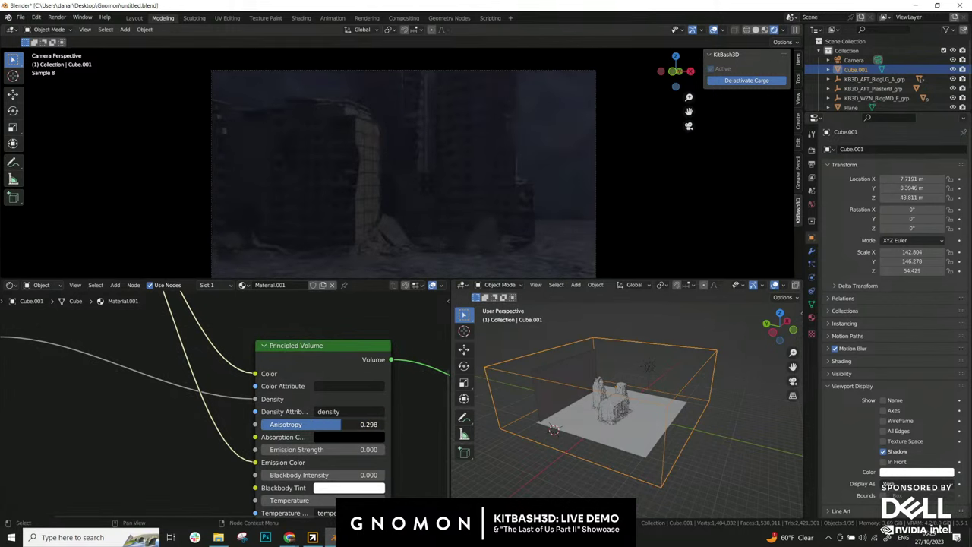
- Select the Sun light and raise its strength to 2.490
{"action": "left_click", "coordinate": [651, 368]}
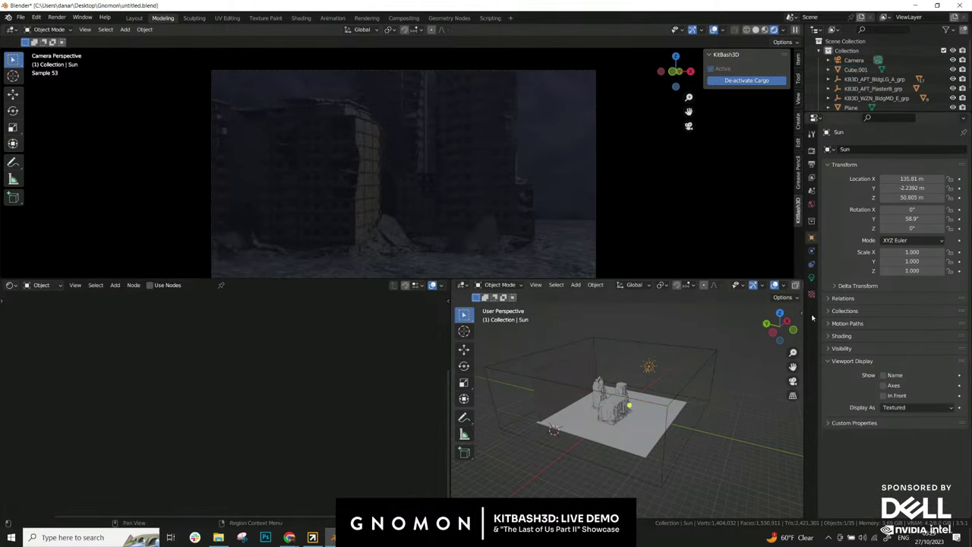
{"action": "left_click", "coordinate": [812, 277]}
{"action": "mouse_move", "coordinate": [917, 213]}
{"action": "left_mouse_down"}
{"action": "mouse_move", "coordinate": [933, 214]}
{"action": "mouse_move", "coordinate": [920, 213]}
{"action": "left_mouse_up"}
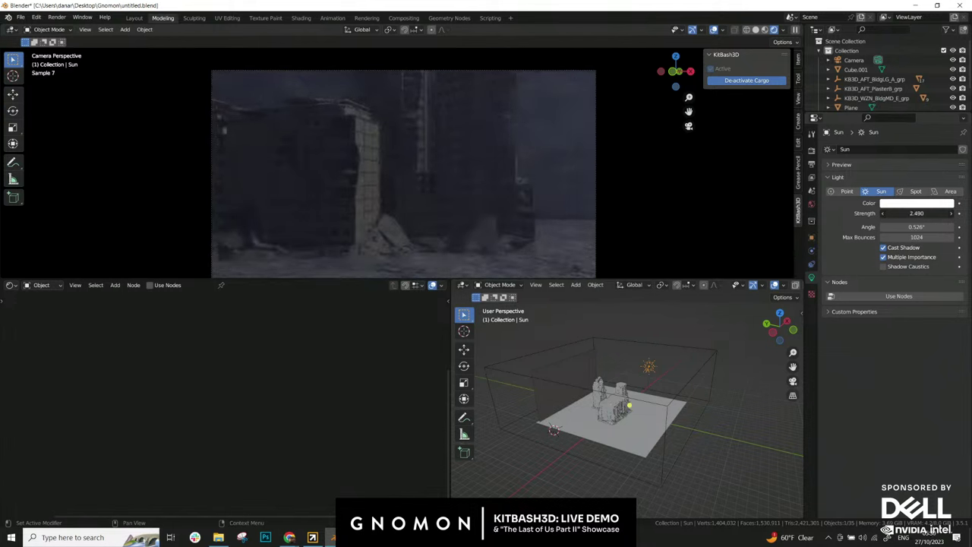
- Show the World node tree in the Shader Editor and add an RGB Curves node
{"action": "left_click", "coordinate": [42, 286]}
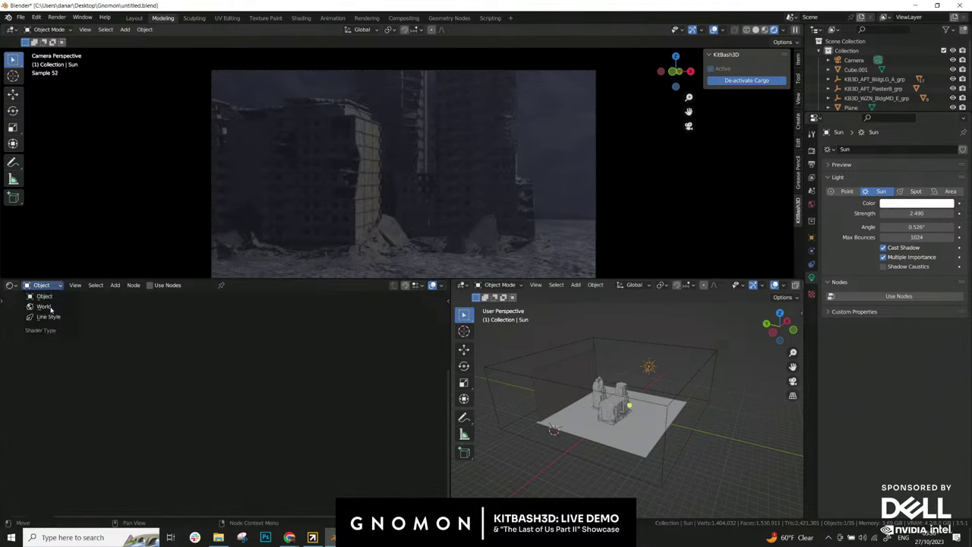
{"action": "left_click", "coordinate": [51, 308]}
{"action": "key", "text": "shift+a"}
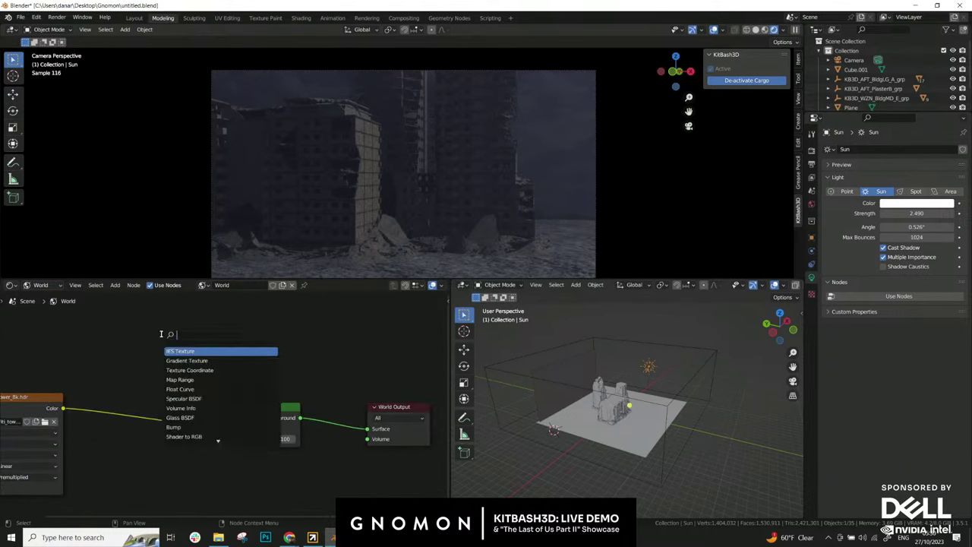
{"action": "type", "text": "rgb"}
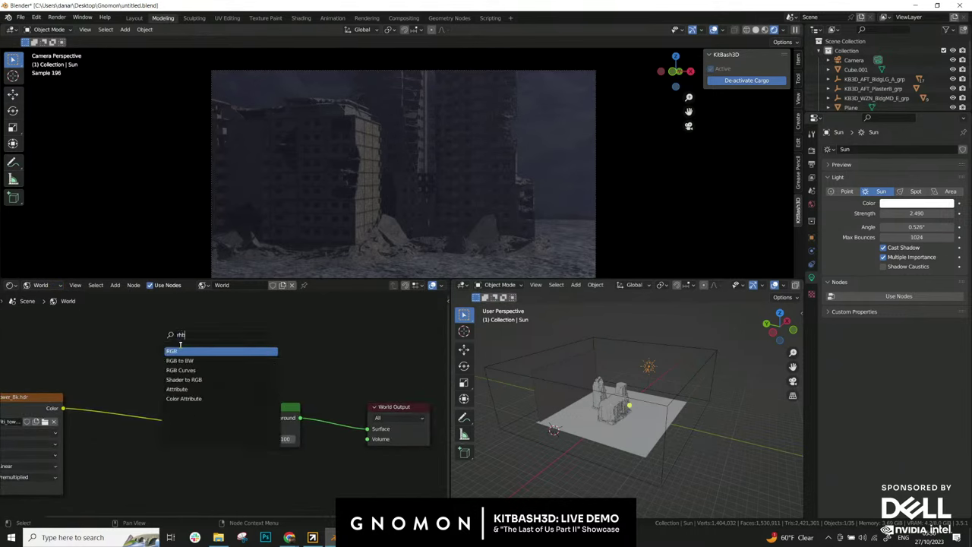
{"action": "left_click", "coordinate": [181, 370]}
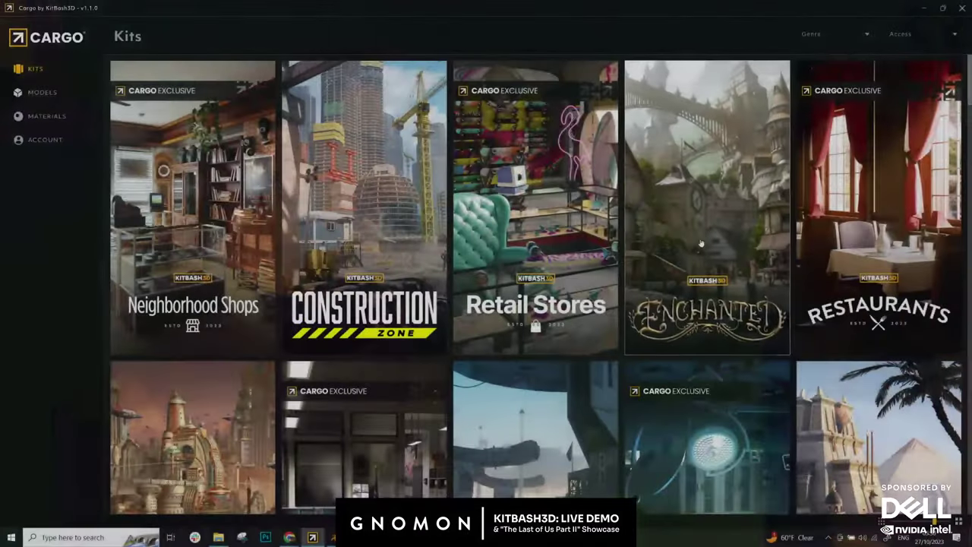
- Browse the kits in Cargo, open the Hong Kong kit and look through its building and prop models
{"action": "scroll", "coordinate": [705, 249], "scroll_direction": "down", "scroll_amount": 2}
{"action": "scroll", "coordinate": [705, 249], "scroll_direction": "down", "scroll_amount": 1}
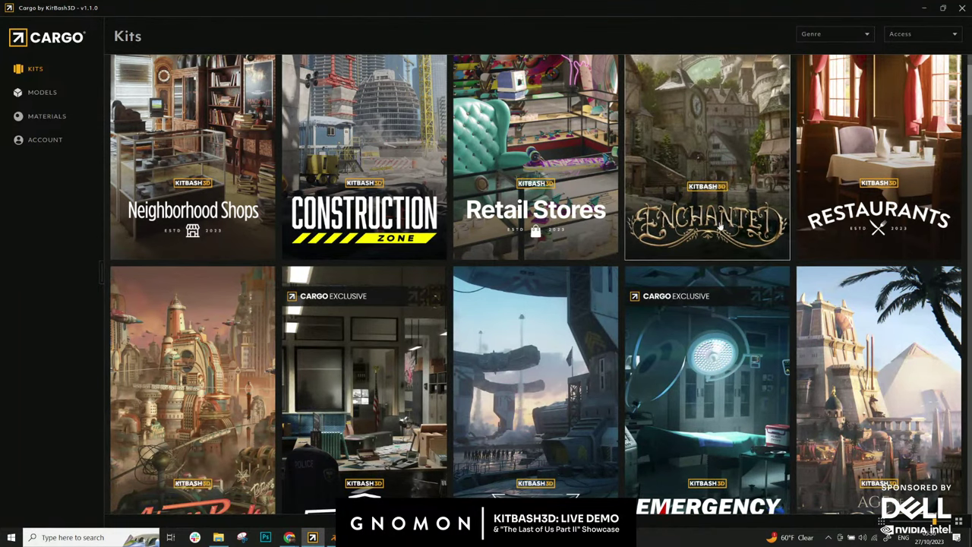
{"action": "scroll", "coordinate": [728, 246], "scroll_direction": "down", "scroll_amount": 1}
{"action": "scroll", "coordinate": [730, 247], "scroll_direction": "down", "scroll_amount": 3}
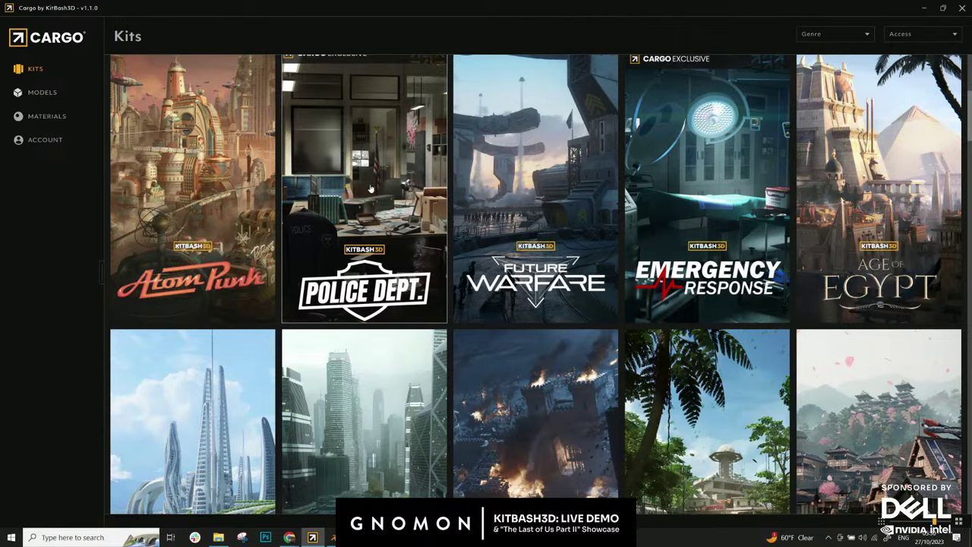
{"action": "scroll", "coordinate": [370, 189], "scroll_direction": "up", "scroll_amount": 1}
{"action": "scroll", "coordinate": [372, 227], "scroll_direction": "down", "scroll_amount": 4}
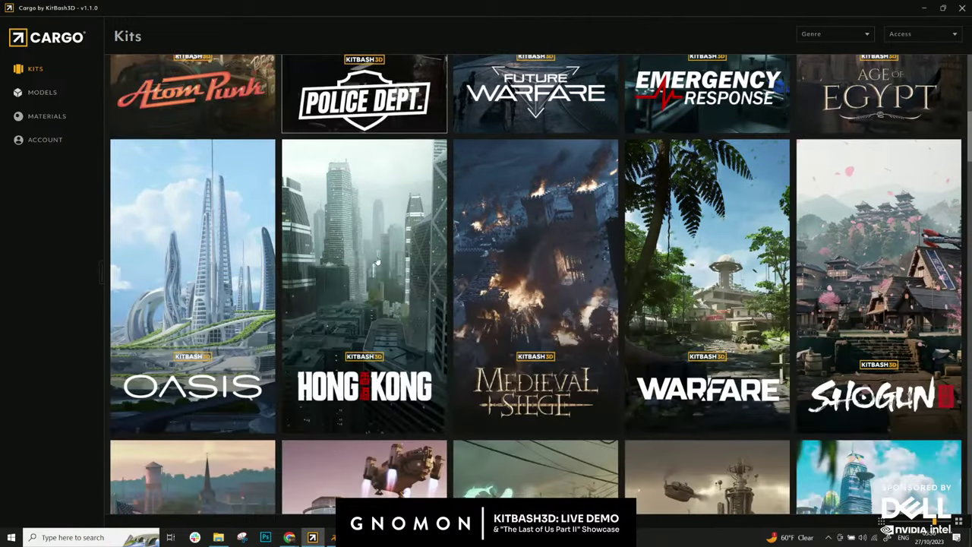
{"action": "left_click", "coordinate": [375, 266]}
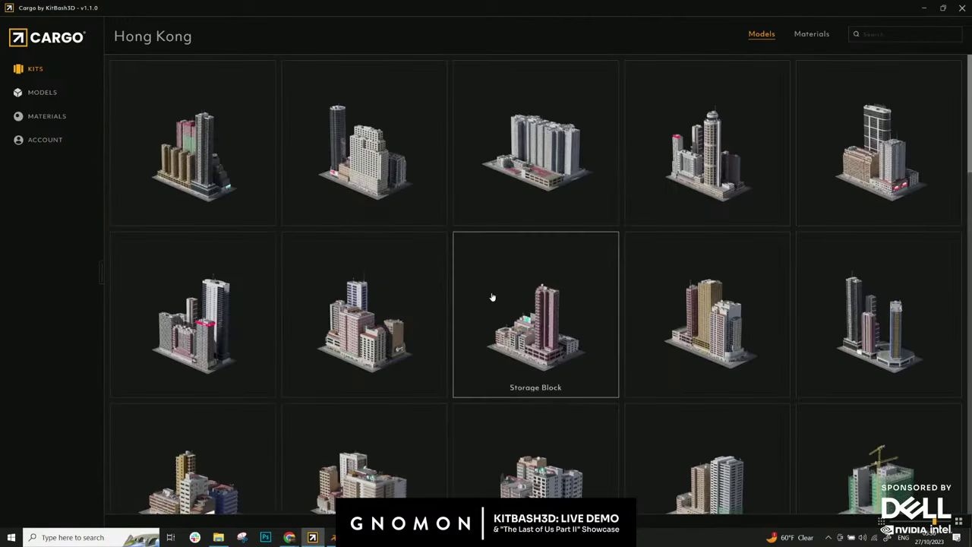
{"action": "scroll", "coordinate": [491, 296], "scroll_direction": "down", "scroll_amount": 1}
{"action": "scroll", "coordinate": [487, 292], "scroll_direction": "down", "scroll_amount": 5}
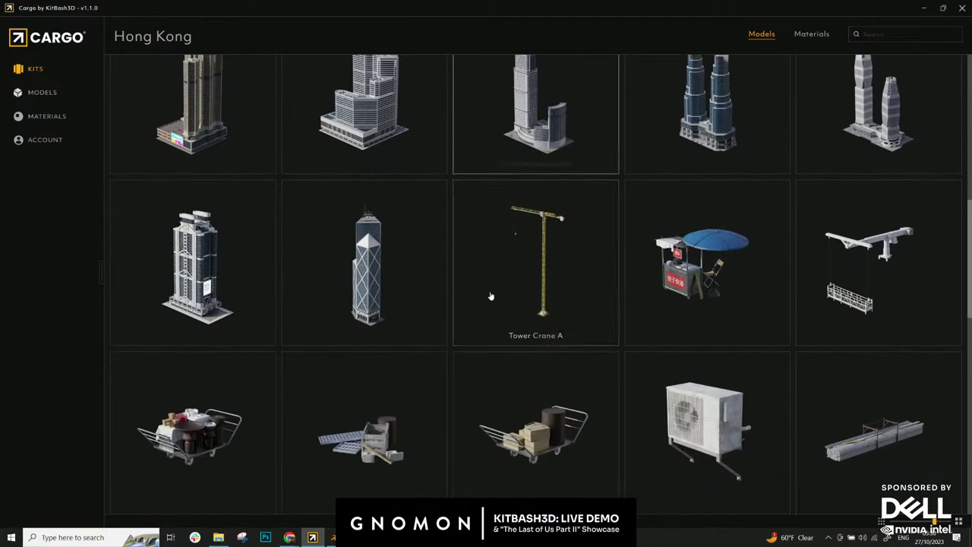
{"action": "scroll", "coordinate": [460, 266], "scroll_direction": "down", "scroll_amount": 2}
{"action": "scroll", "coordinate": [452, 265], "scroll_direction": "down", "scroll_amount": 2}
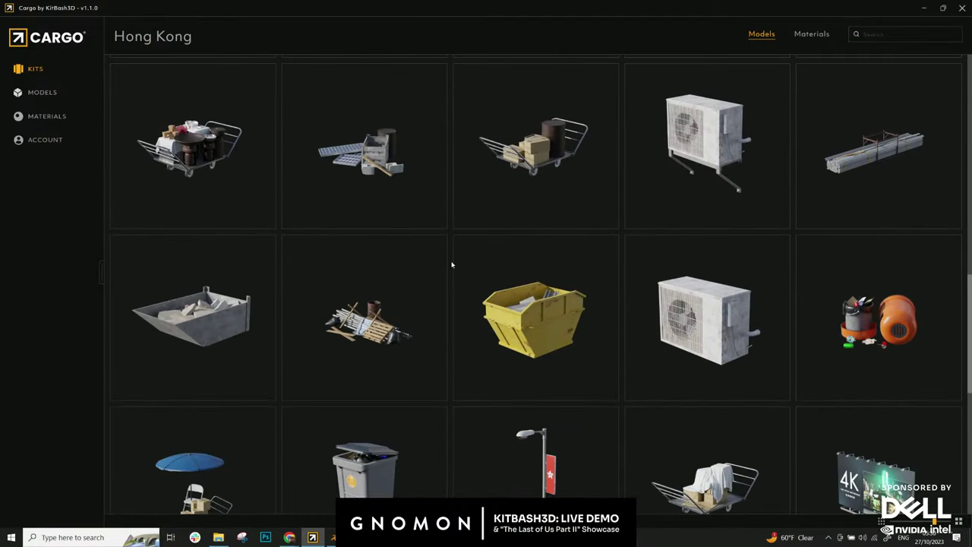
- Open the Every City Police Dept kit and inspect the Detective Office, Police Station Entrance and Dispatch Center interiors, using larger thumbnails
{"action": "left_click", "coordinate": [35, 69]}
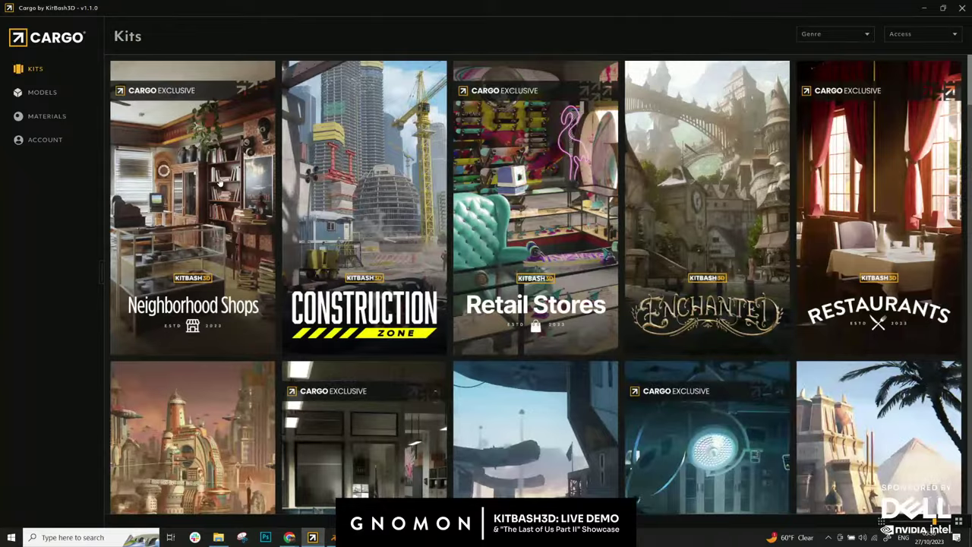
{"action": "scroll", "coordinate": [380, 296], "scroll_direction": "down", "scroll_amount": 2}
{"action": "left_click", "coordinate": [382, 300]}
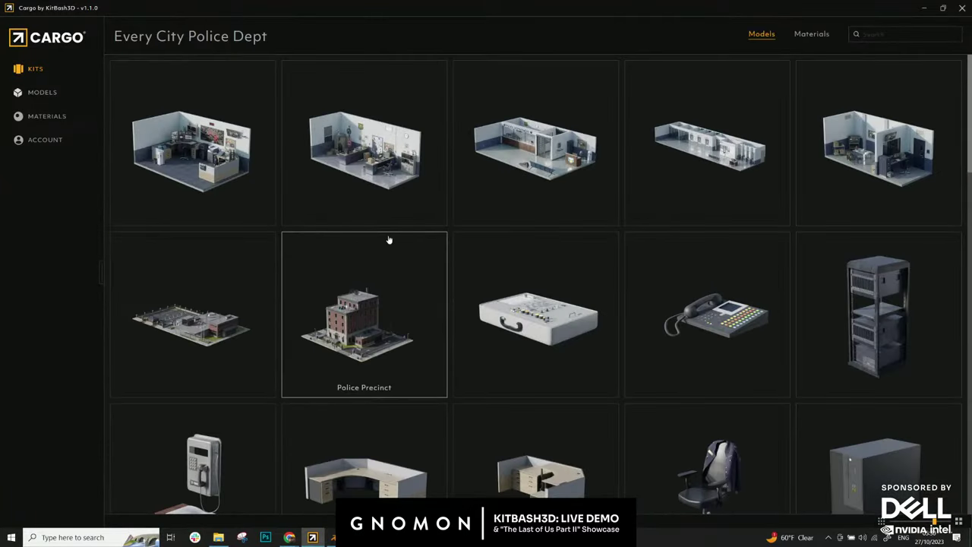
{"action": "left_click", "coordinate": [367, 168]}
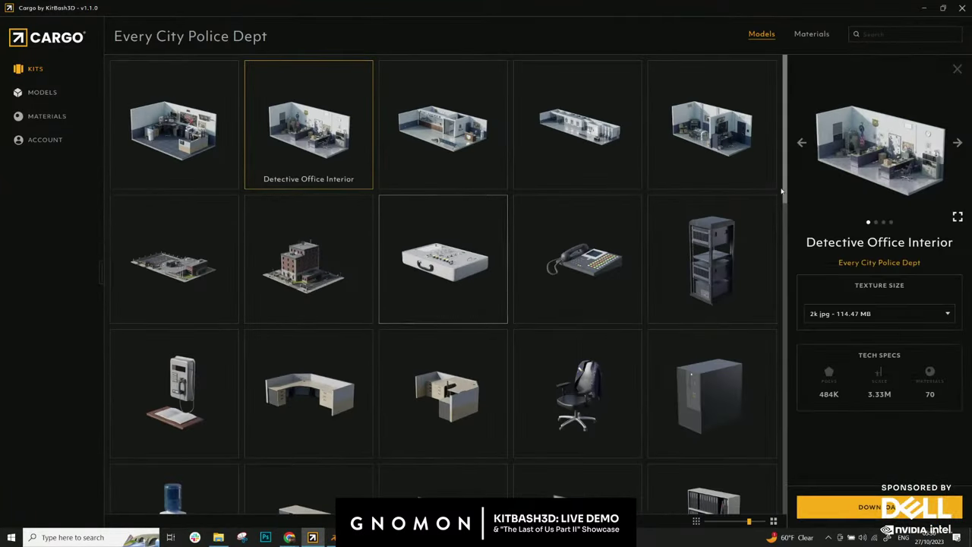
{"action": "left_click", "coordinate": [801, 145]}
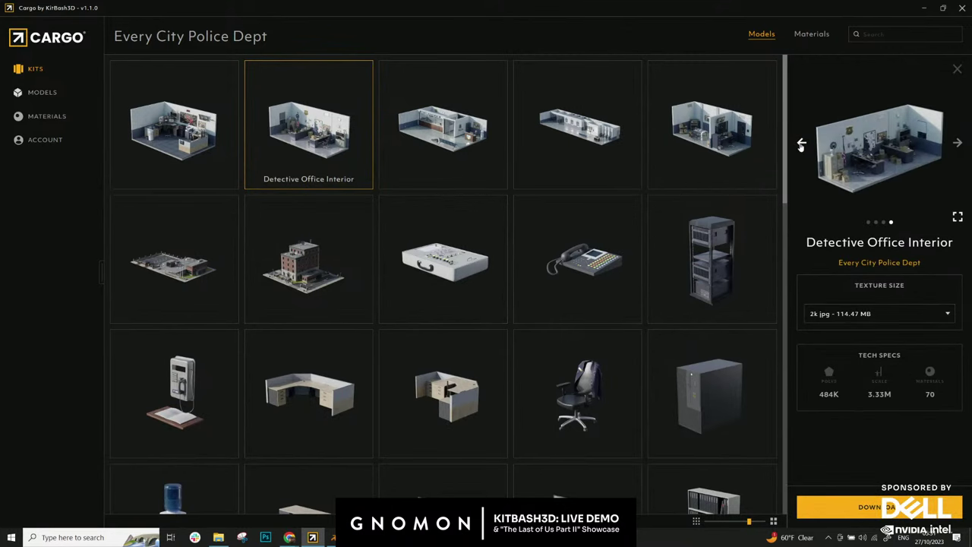
{"action": "left_click_drag", "start_coordinate": [748, 524], "coordinate": [781, 526]}
{"action": "left_click", "coordinate": [509, 149]}
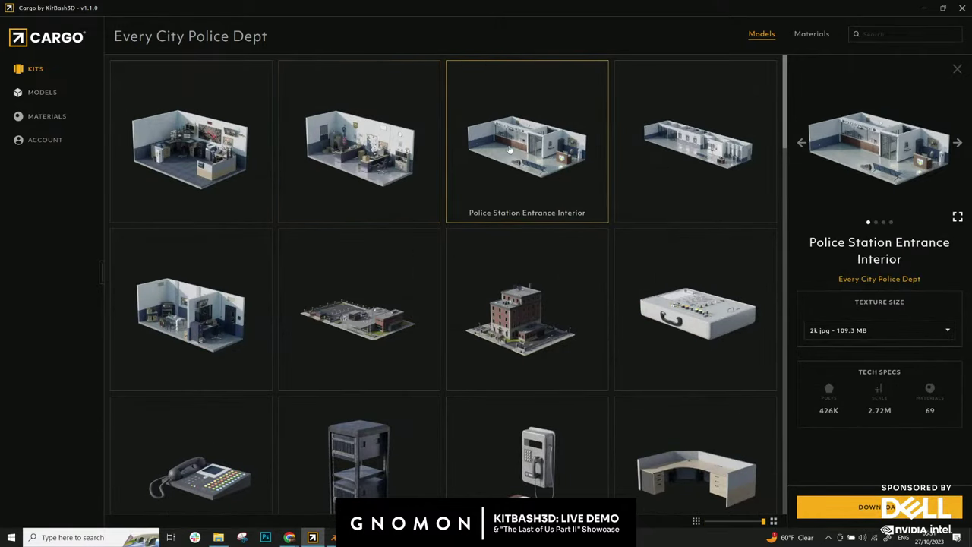
{"action": "left_click", "coordinate": [141, 91]}
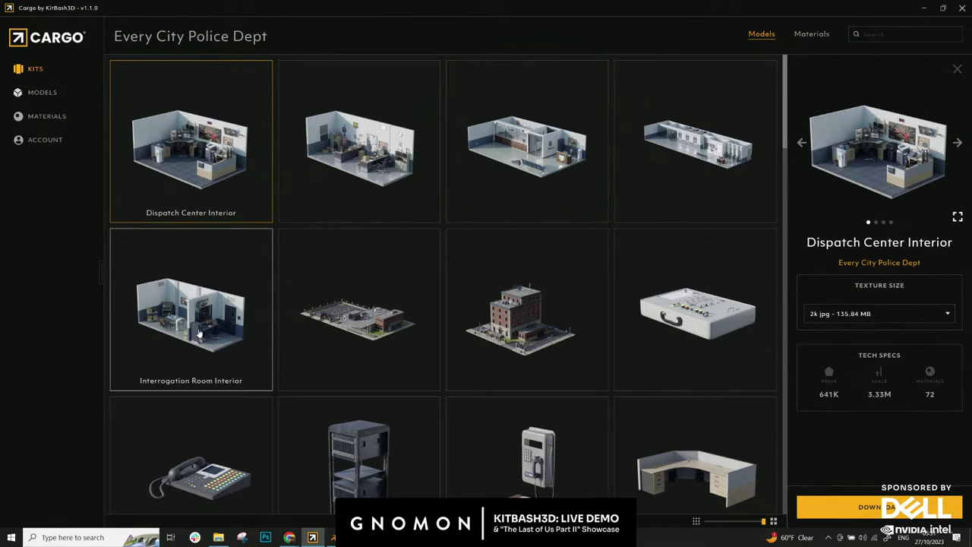
{"action": "scroll", "coordinate": [202, 304], "scroll_direction": "down", "scroll_amount": 2}
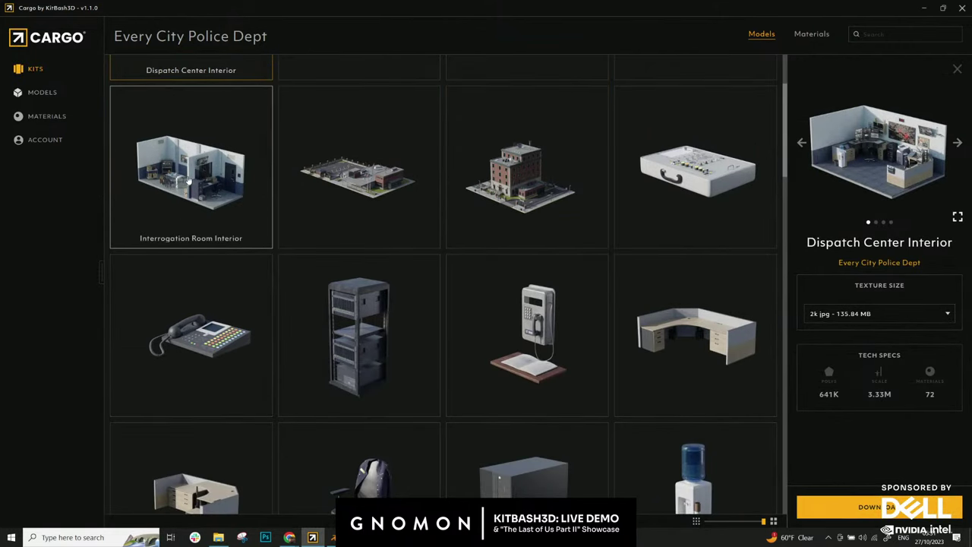
- Enlarge the Dispatch Center Interior preview, look through all its views, and examine its props and wall details up close
{"action": "left_click", "coordinate": [958, 217]}
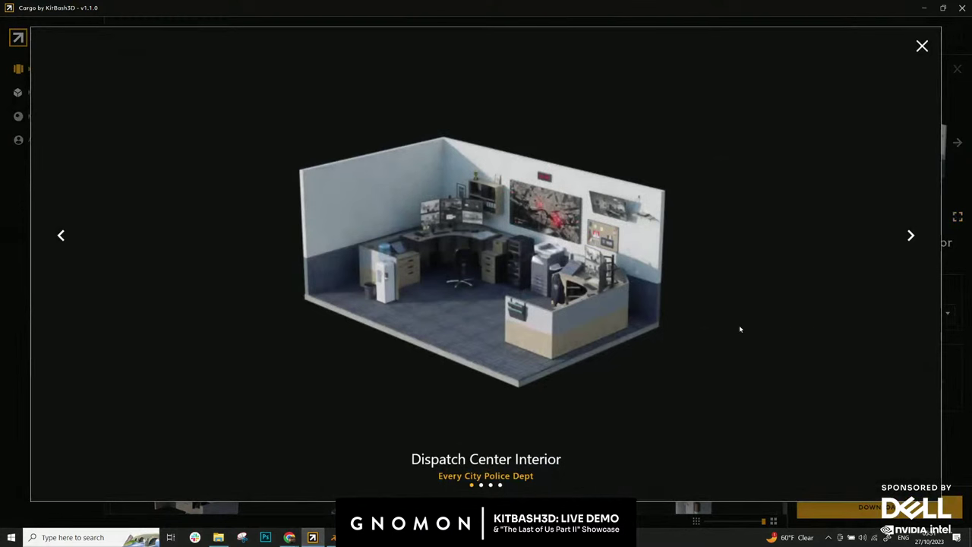
{"action": "left_click", "coordinate": [912, 236]}
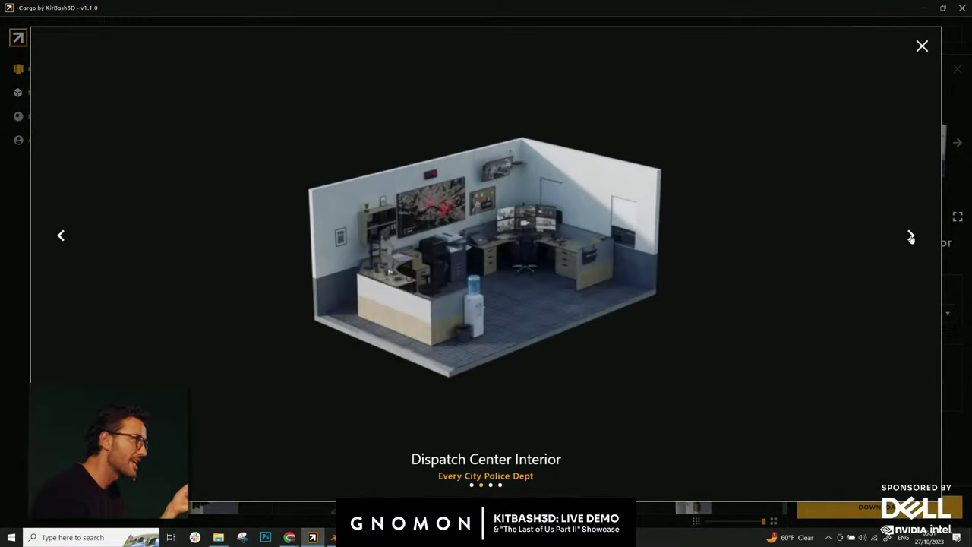
{"action": "left_click", "coordinate": [912, 237]}
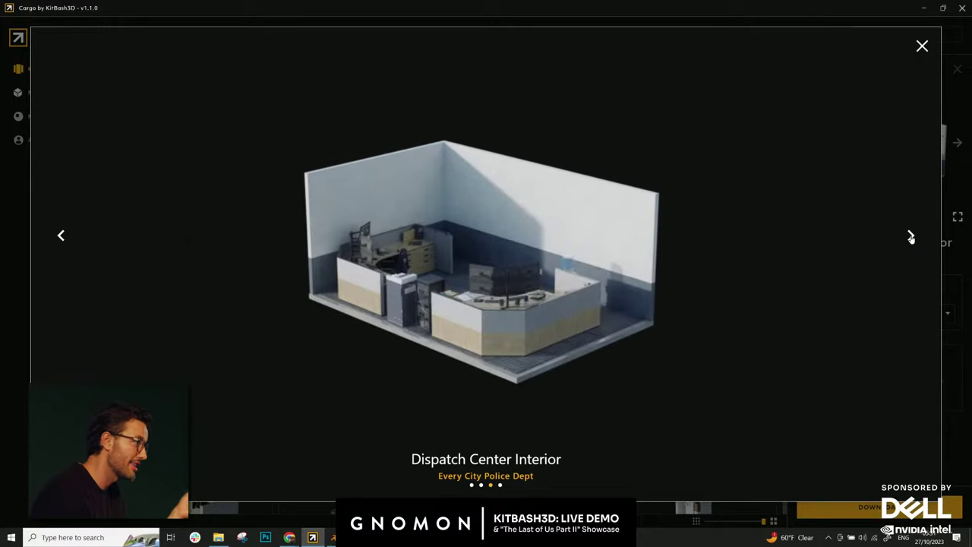
{"action": "left_click", "coordinate": [911, 236]}
{"action": "left_click", "coordinate": [912, 237]}
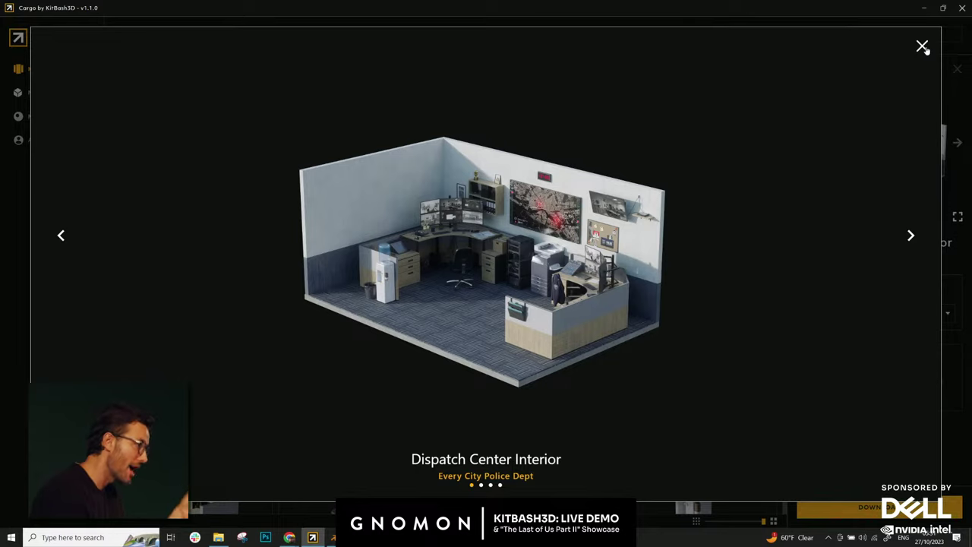
{"action": "scroll", "coordinate": [612, 236], "scroll_direction": "up", "scroll_amount": 5}
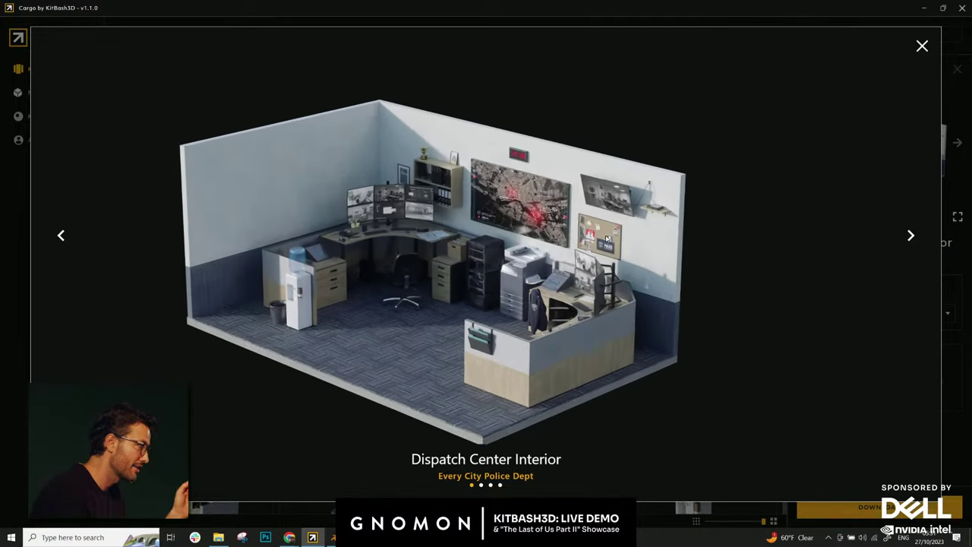
{"action": "scroll", "coordinate": [466, 286], "scroll_direction": "up", "scroll_amount": 1}
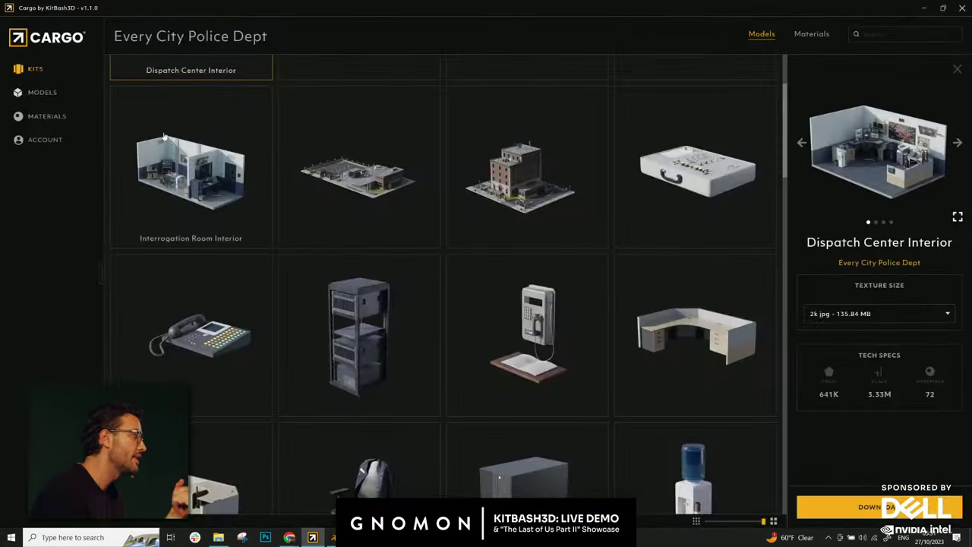
{"action": "left_click", "coordinate": [923, 47]}
- Open the Medieval Siege kit and inspect the Destroyed Castle Rebel Camp and Destroyed Medieval House B models
{"action": "left_click", "coordinate": [35, 69]}
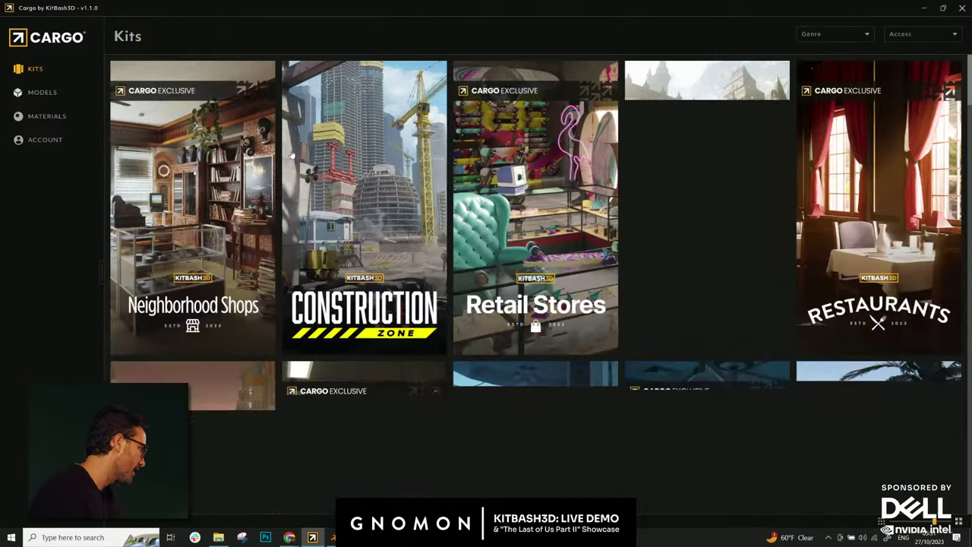
{"action": "scroll", "coordinate": [937, 260], "scroll_direction": "down", "scroll_amount": 5}
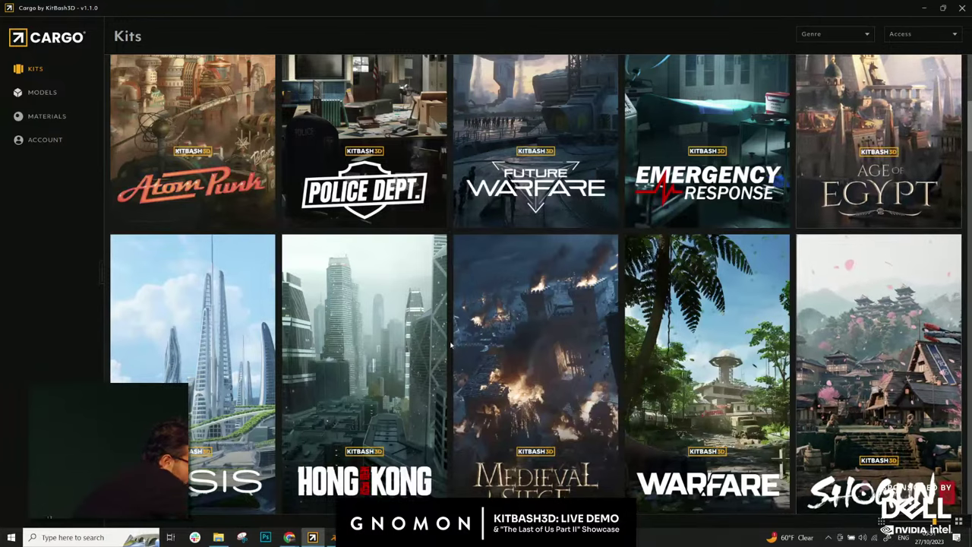
{"action": "left_click", "coordinate": [503, 365]}
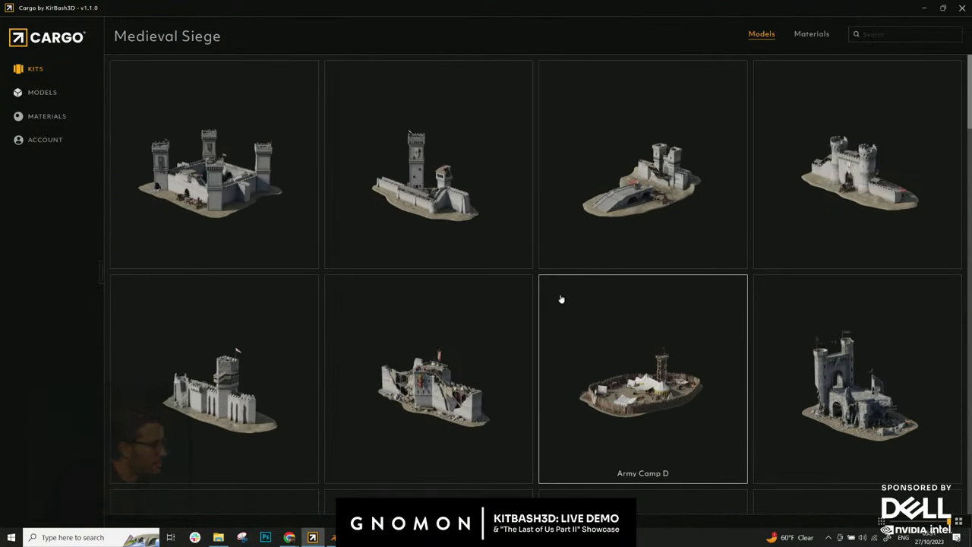
{"action": "scroll", "coordinate": [558, 295], "scroll_direction": "down", "scroll_amount": 2}
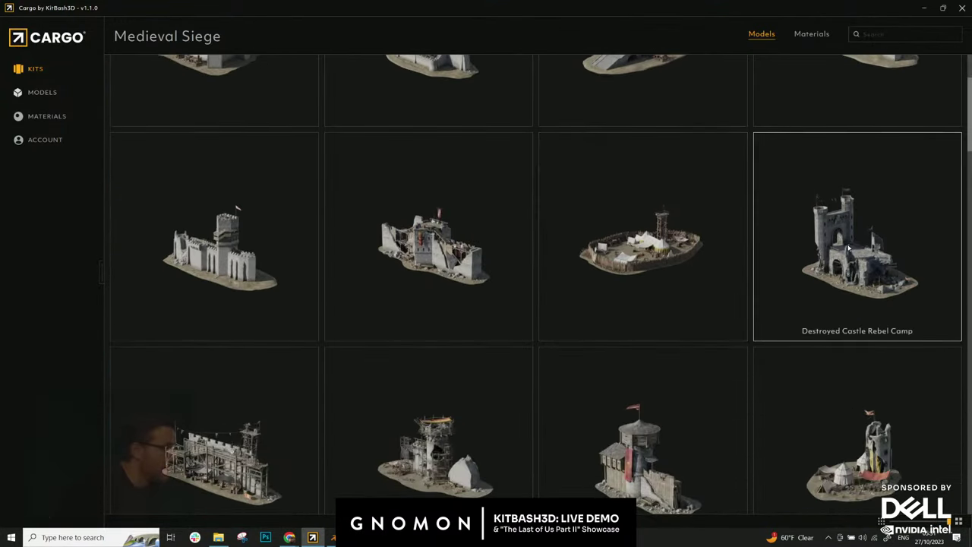
{"action": "left_click", "coordinate": [775, 265]}
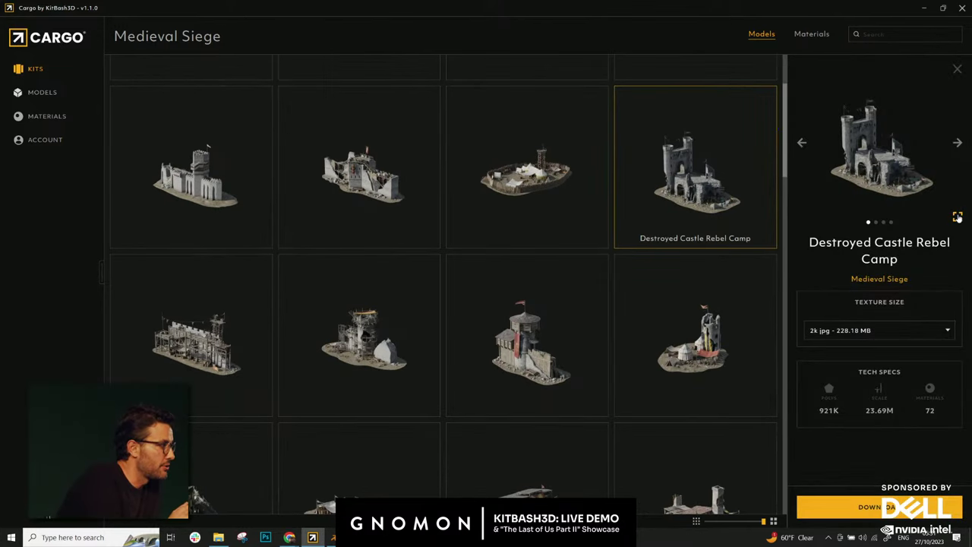
{"action": "scroll", "coordinate": [669, 265], "scroll_direction": "down", "scroll_amount": 8}
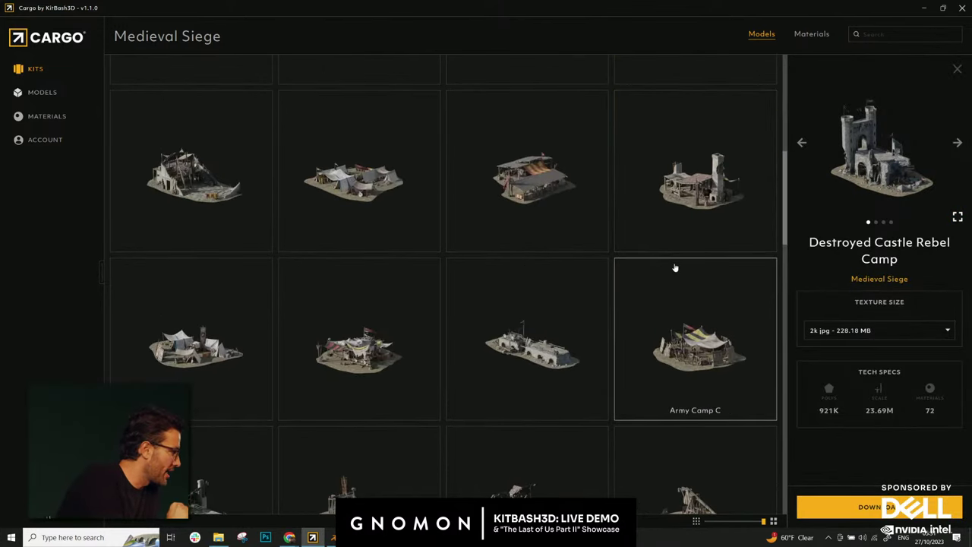
{"action": "left_click", "coordinate": [566, 290]}
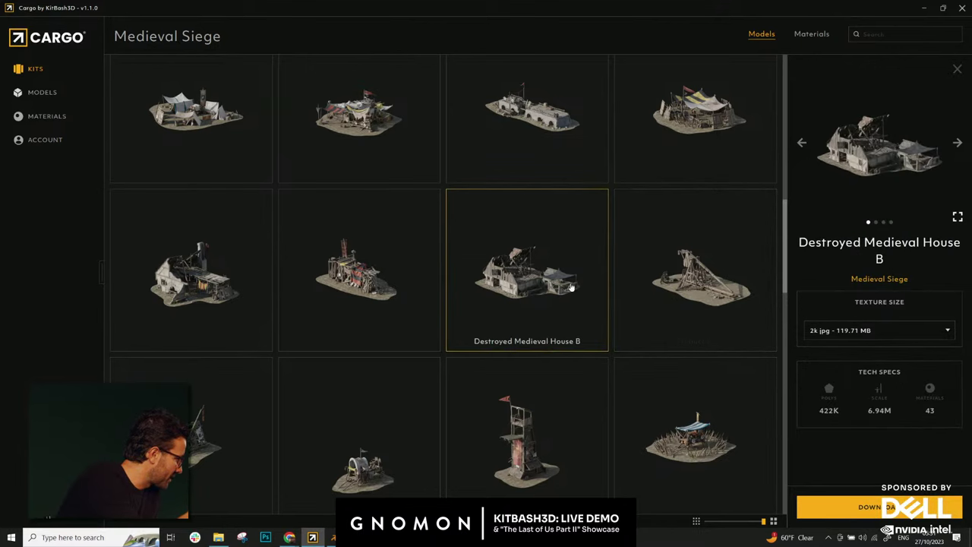
- Download the Medieval Fortress model from the Medieval Siege kit with 2k jpg textures
{"action": "scroll", "coordinate": [629, 153], "scroll_direction": "up", "scroll_amount": 5}
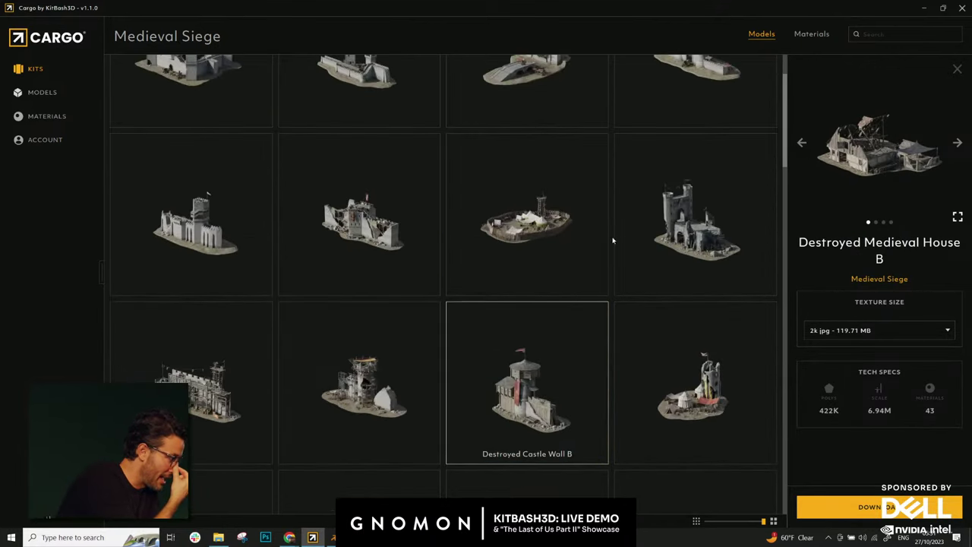
{"action": "left_click", "coordinate": [661, 221]}
{"action": "scroll", "coordinate": [638, 239], "scroll_direction": "up", "scroll_amount": 1}
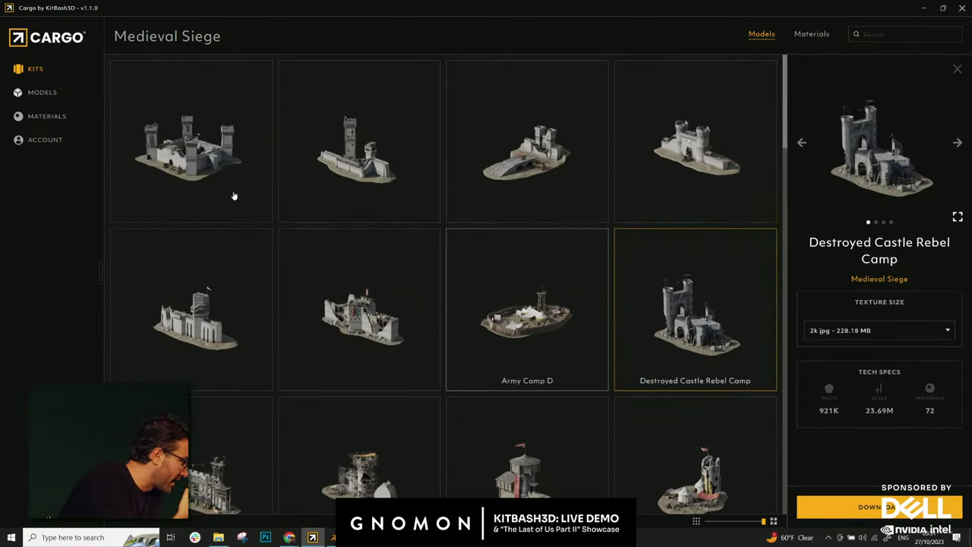
{"action": "left_click", "coordinate": [217, 156]}
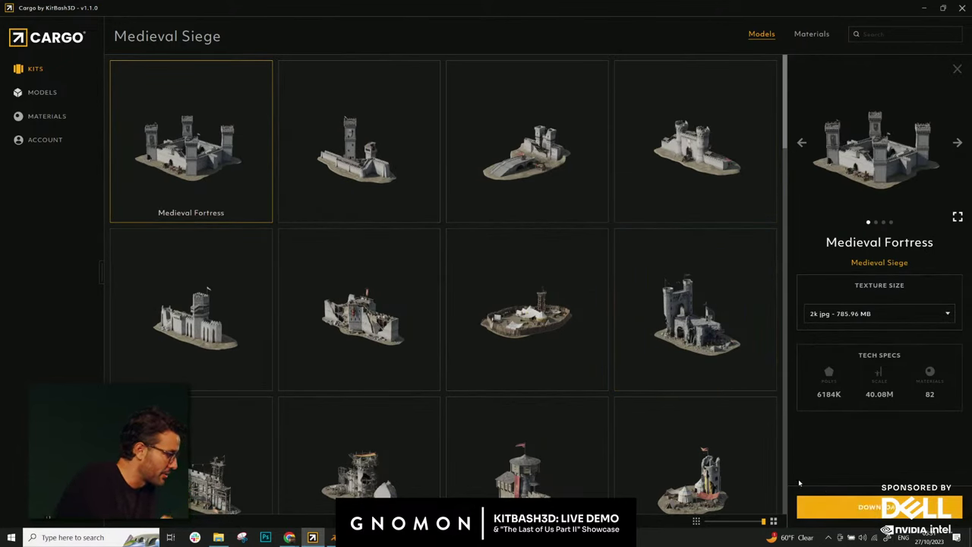
{"action": "left_click", "coordinate": [859, 507]}
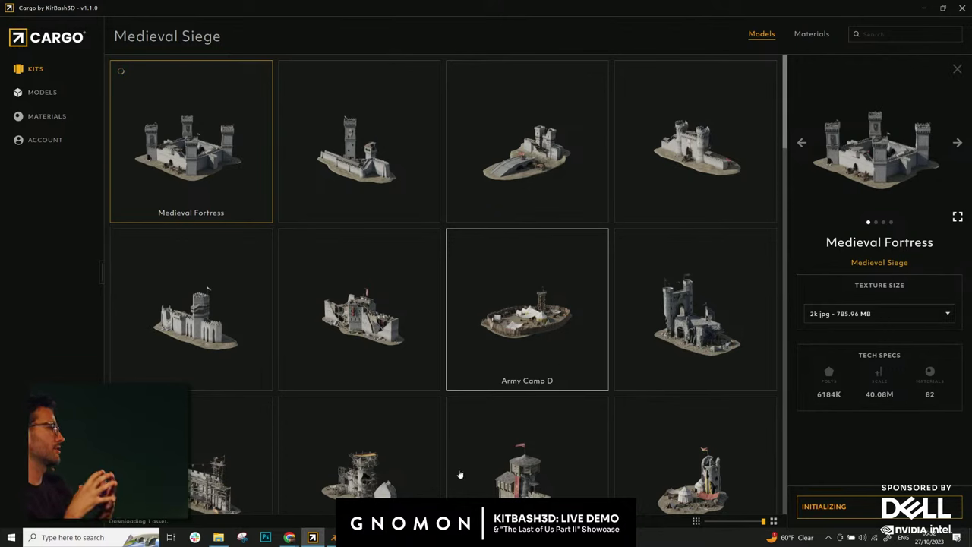
- Switch to Blender, show the upright sky backdrop plane's material nodes, and connect its image texture's Color output to the Principled BSDF's Emission
{"action": "left_click", "coordinate": [336, 537]}
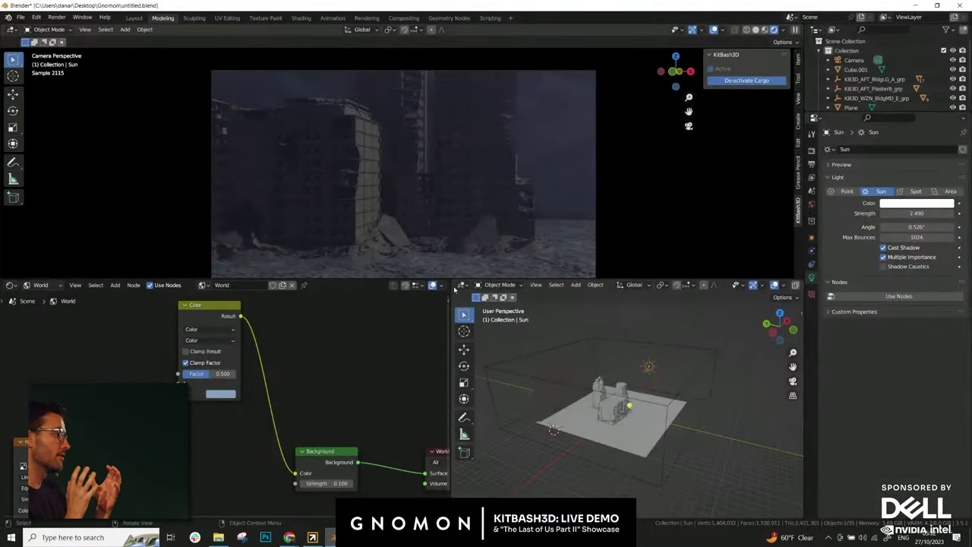
{"action": "middle_click_drag", "start_coordinate": [682, 427], "coordinate": [651, 418]}
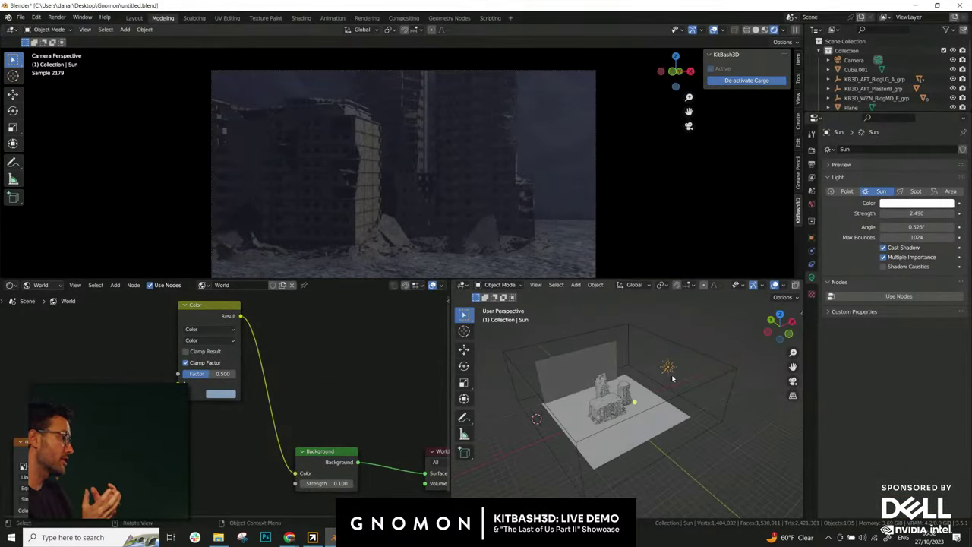
{"action": "middle_click_drag", "start_coordinate": [671, 374], "coordinate": [682, 359]}
{"action": "left_click", "coordinate": [584, 336]}
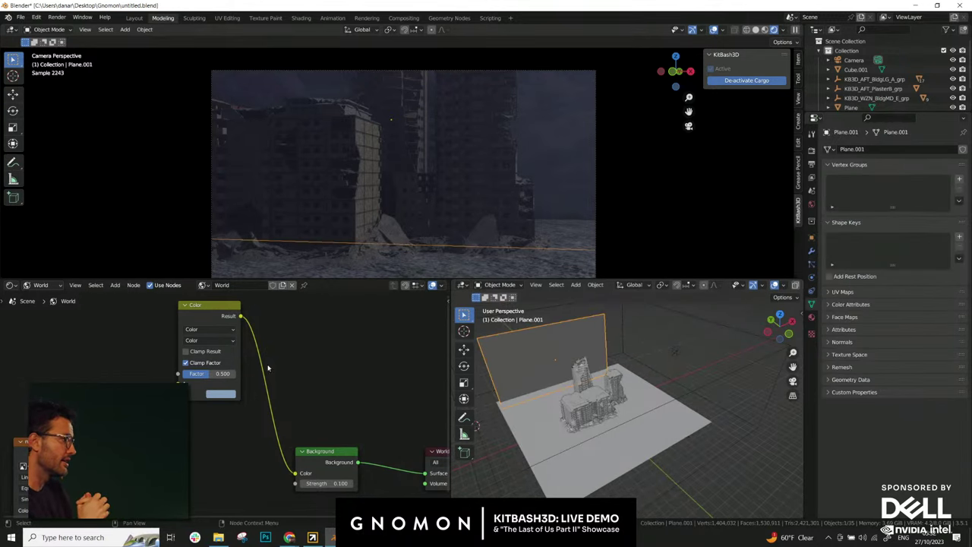
{"action": "left_click", "coordinate": [39, 288]}
{"action": "left_click", "coordinate": [39, 296]}
{"action": "middle_click_drag", "start_coordinate": [433, 442], "coordinate": [441, 364]}
{"action": "scroll", "coordinate": [334, 403], "scroll_direction": "down", "scroll_amount": 5}
{"action": "left_click_drag", "start_coordinate": [86, 348], "coordinate": [371, 492]}
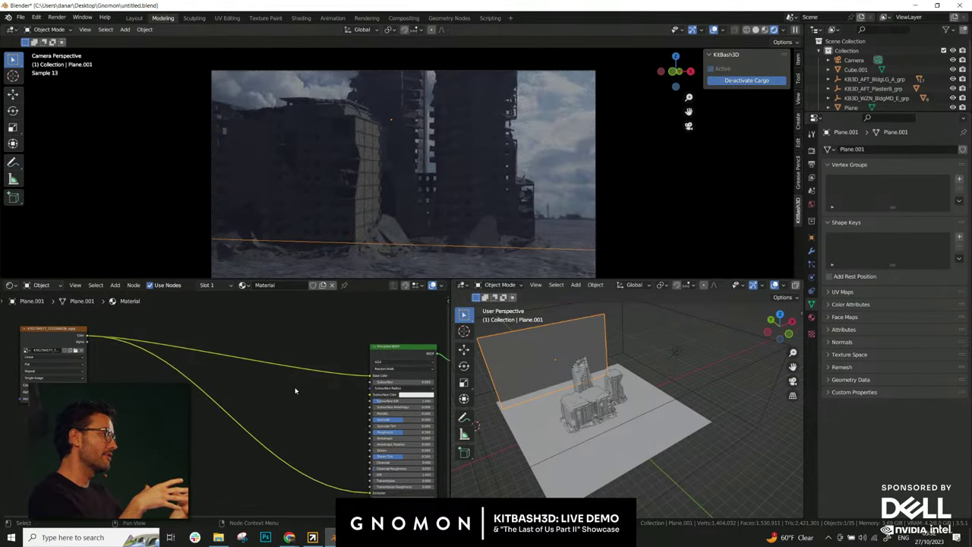
- Select the Sun light and set its strength to 1
{"action": "left_click", "coordinate": [770, 378]}
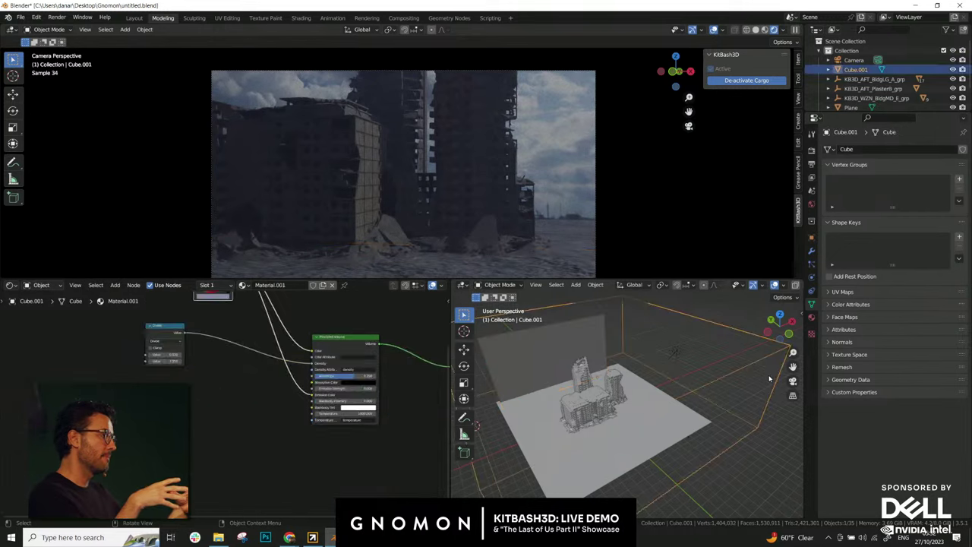
{"action": "left_click", "coordinate": [668, 359]}
{"action": "left_click", "coordinate": [903, 214]}
{"action": "type", "text": "1"}
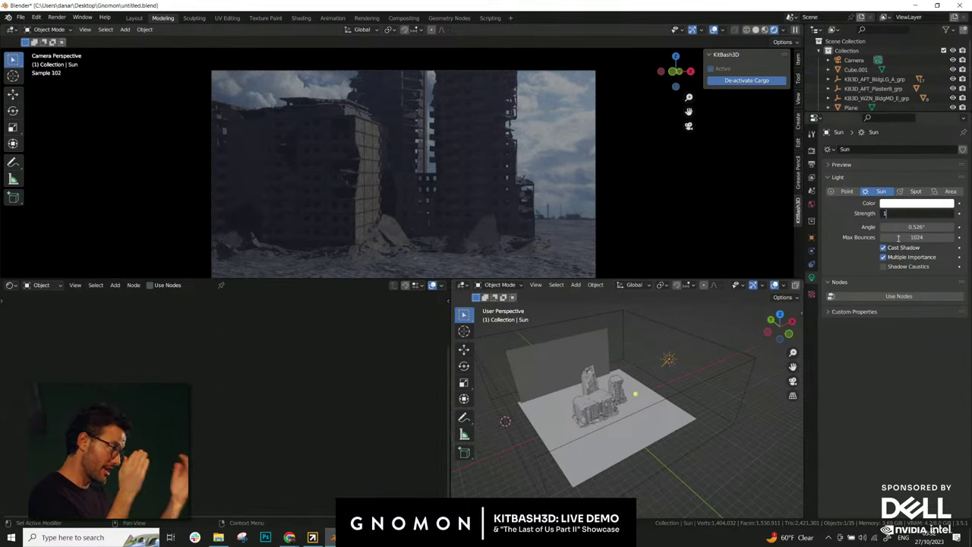
{"action": "key", "text": "Return"}
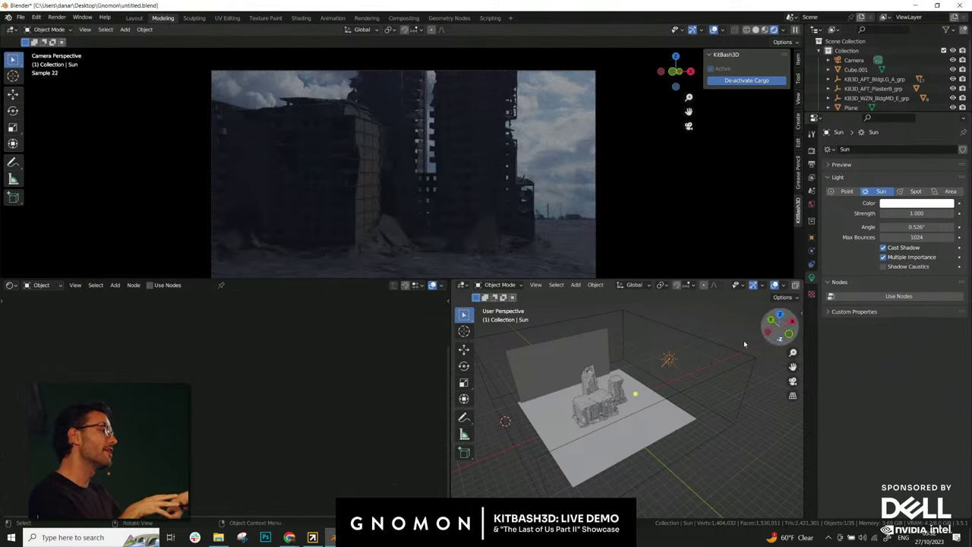
- Rotate the Sun light about the global Y axis to change the light's angle on the ruined buildings
{"action": "middle_click_drag", "start_coordinate": [744, 340], "coordinate": [638, 403]}
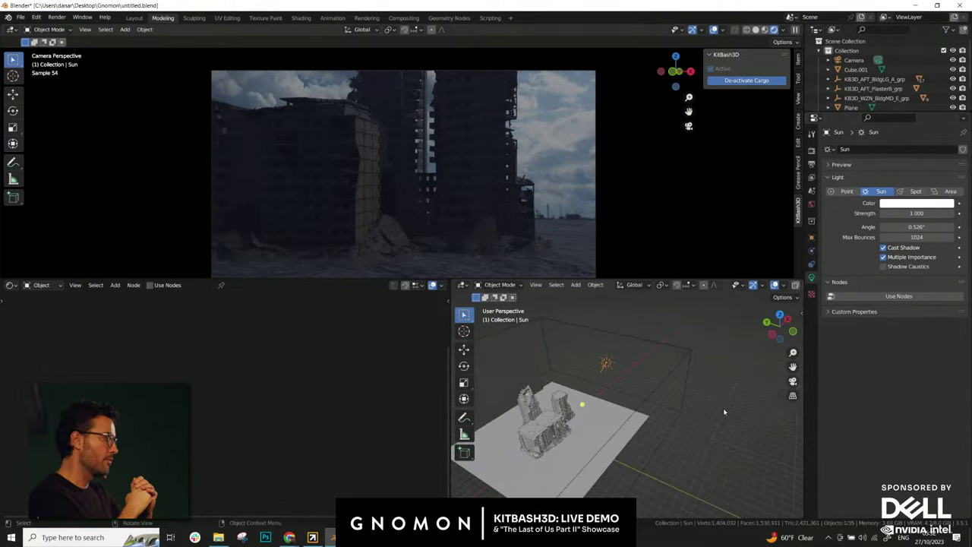
{"action": "key", "text": "r"}
{"action": "key", "text": "y"}
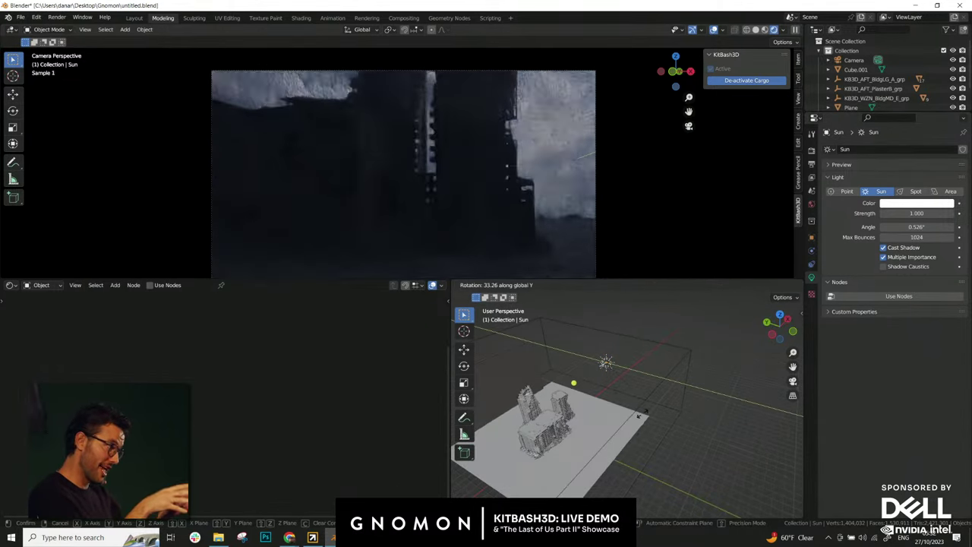
{"action": "left_click", "coordinate": [679, 419]}
{"action": "key", "text": "r"}
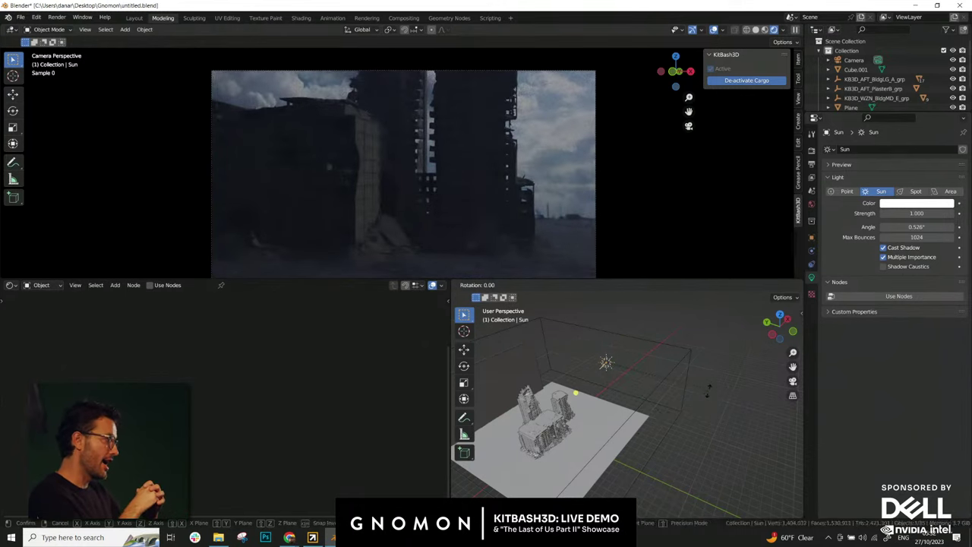
{"action": "key", "text": "z"}
{"action": "right_click", "coordinate": [696, 362]}
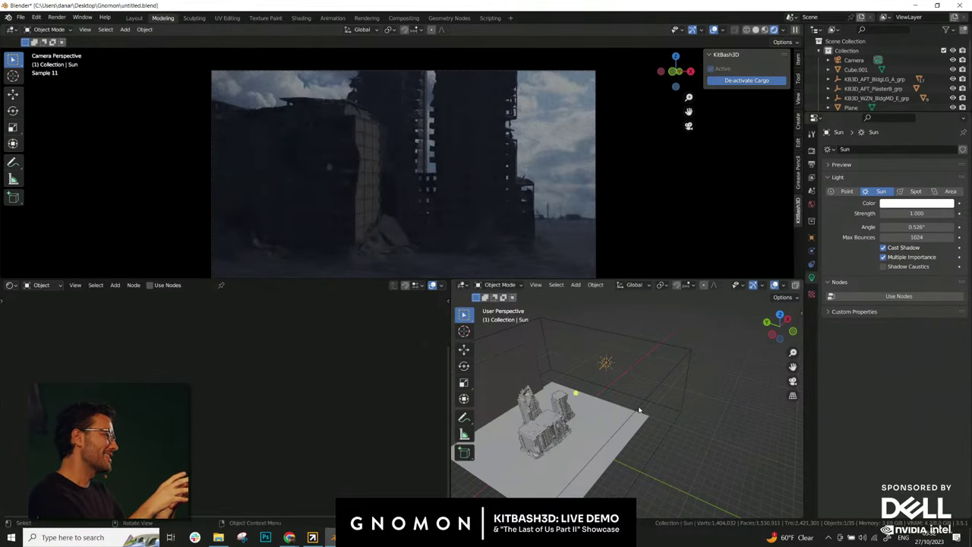
- Try to clear the Sun light's rotation
{"action": "mouse_move", "coordinate": [639, 411]}
{"action": "middle_mouse_down"}
{"action": "mouse_move", "coordinate": [696, 379]}
{"action": "mouse_move", "coordinate": [642, 385]}
{"action": "mouse_move", "coordinate": [631, 419]}
{"action": "middle_mouse_up"}
{"action": "key", "text": "alt+r"}
{"action": "key", "text": "alt+r"}
{"action": "scroll", "coordinate": [680, 370], "scroll_direction": "up", "scroll_amount": 5}
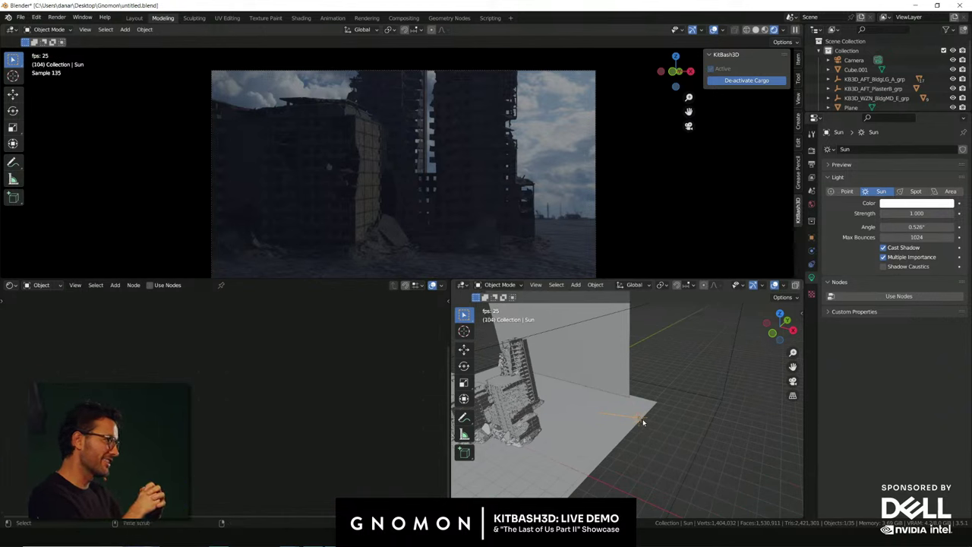
{"action": "key", "text": "alt+r"}
{"action": "mouse_move", "coordinate": [643, 423]}
{"action": "middle_mouse_down"}
{"action": "mouse_move", "coordinate": [672, 432]}
{"action": "mouse_move", "coordinate": [635, 407]}
{"action": "middle_mouse_up"}
{"action": "key", "text": "alt+r"}
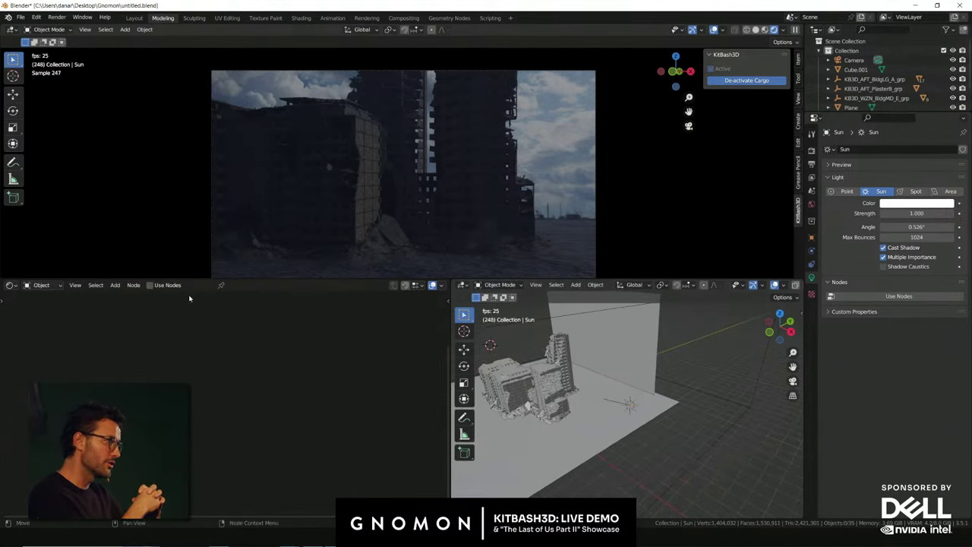
{"action": "left_click", "coordinate": [594, 284]}
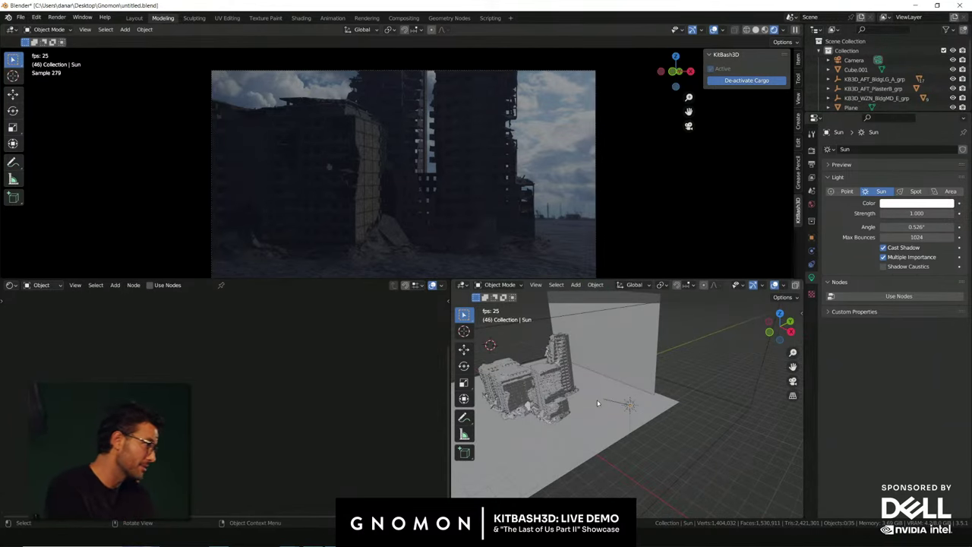
{"action": "left_click", "coordinate": [596, 286]}
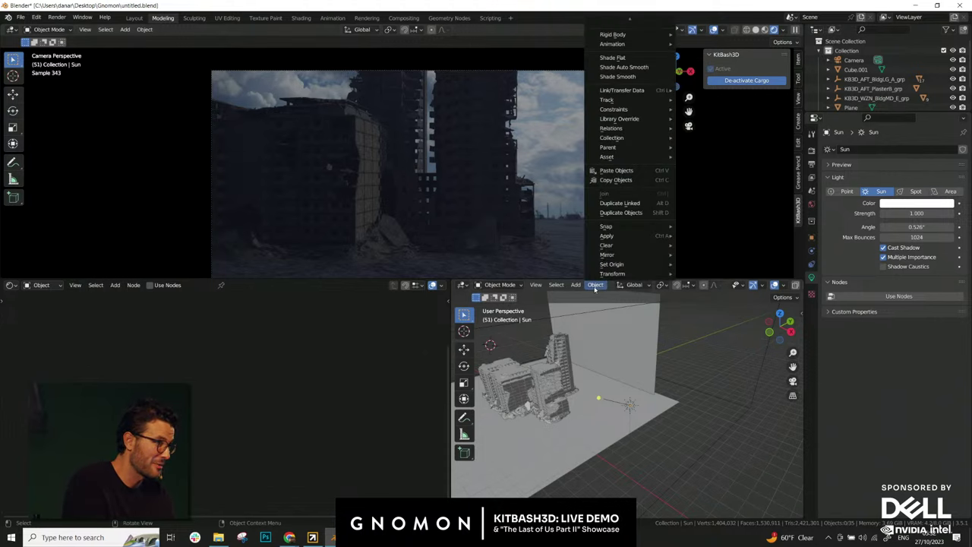
{"action": "mouse_move", "coordinate": [611, 230]}
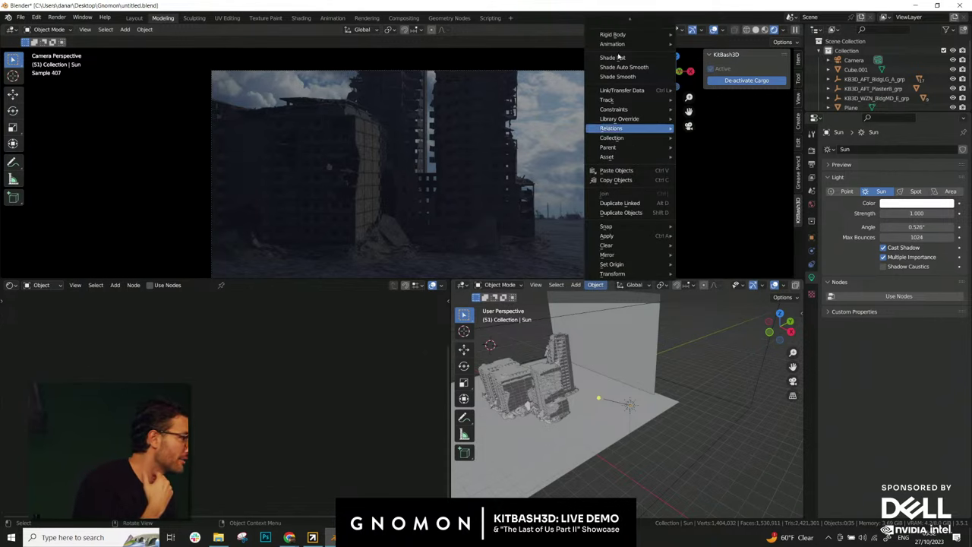
- Delete the existing Sun light and add a new Sun light to the scene
{"action": "middle_click_drag", "start_coordinate": [647, 412], "coordinate": [662, 398]}
{"action": "key", "text": "x"}
{"action": "left_click", "coordinate": [661, 398]}
{"action": "key", "text": "shift+a"}
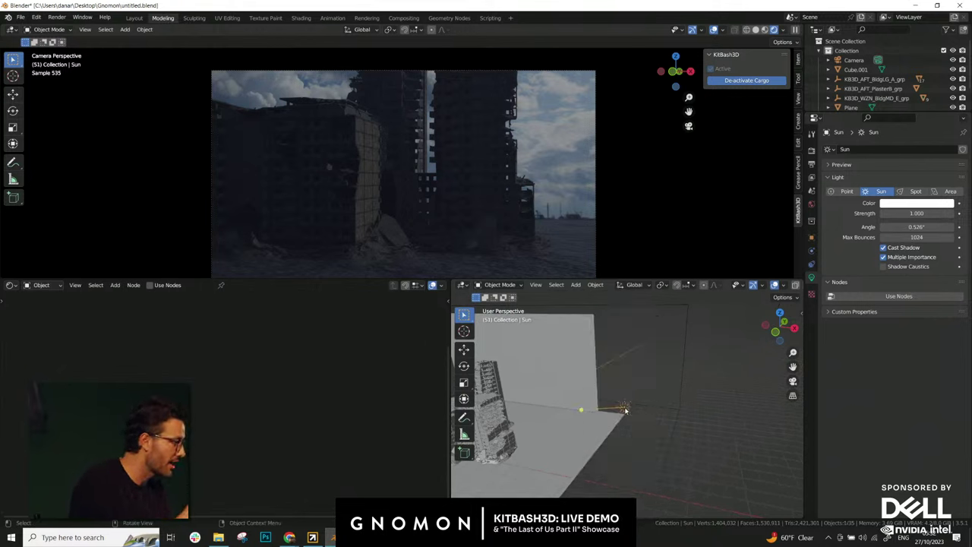
{"action": "key", "text": "Delete"}
{"action": "key", "text": "shift+a"}
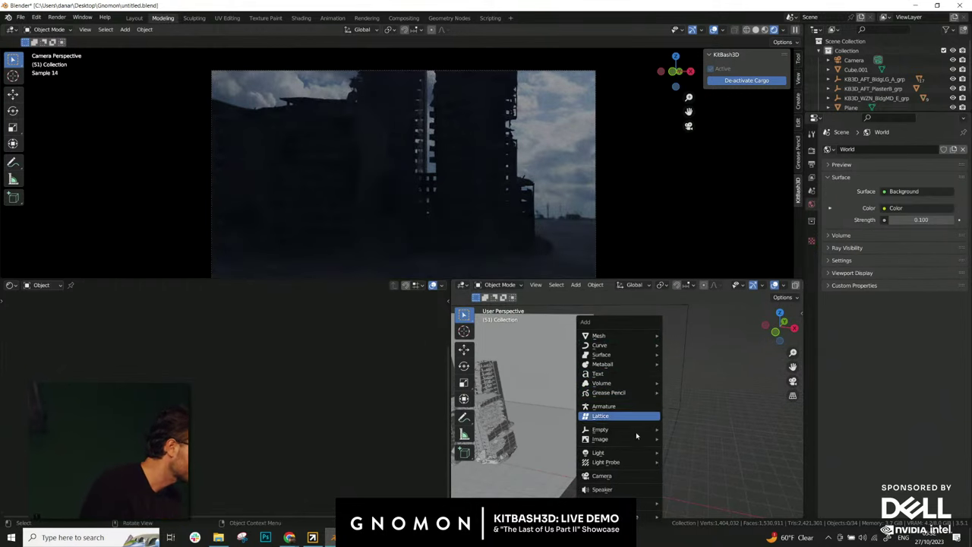
{"action": "mouse_move", "coordinate": [621, 453]}
{"action": "left_click", "coordinate": [695, 470]}
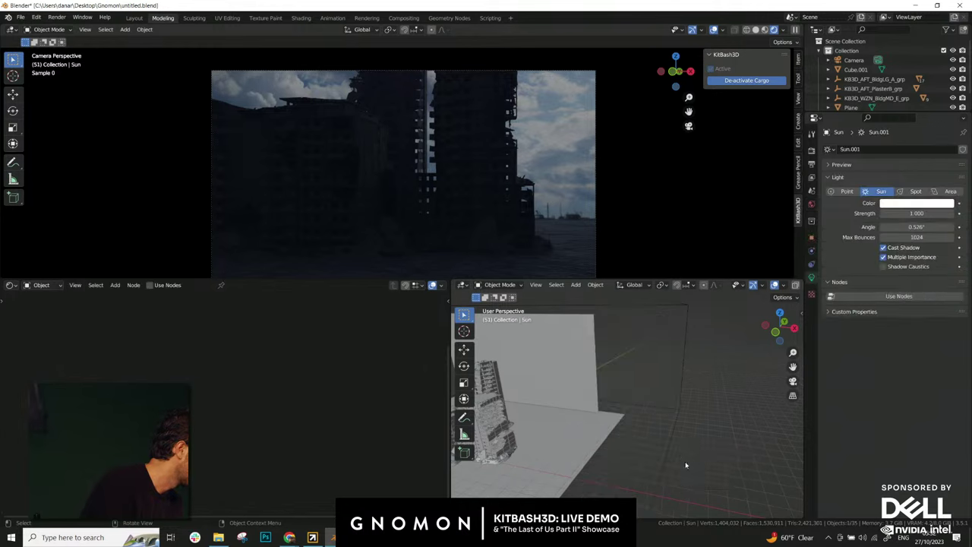
- Move the new Sun light to the side of the ruined buildings and rotate it about the global Y axis
{"action": "middle_click_drag", "start_coordinate": [653, 401], "coordinate": [582, 429], "text": "shift"}
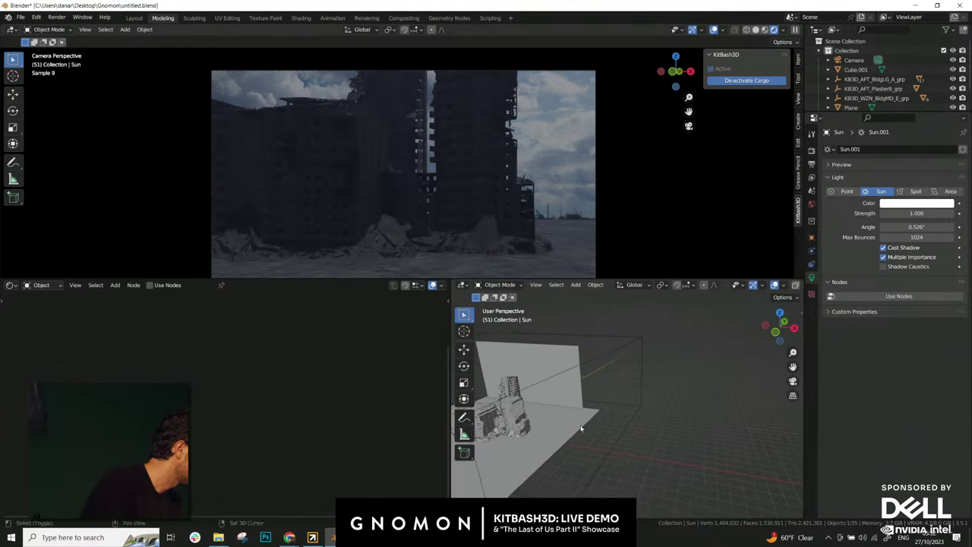
{"action": "left_click", "coordinate": [708, 402]}
{"action": "key", "text": "r"}
{"action": "key", "text": "y"}
{"action": "left_click", "coordinate": [670, 418]}
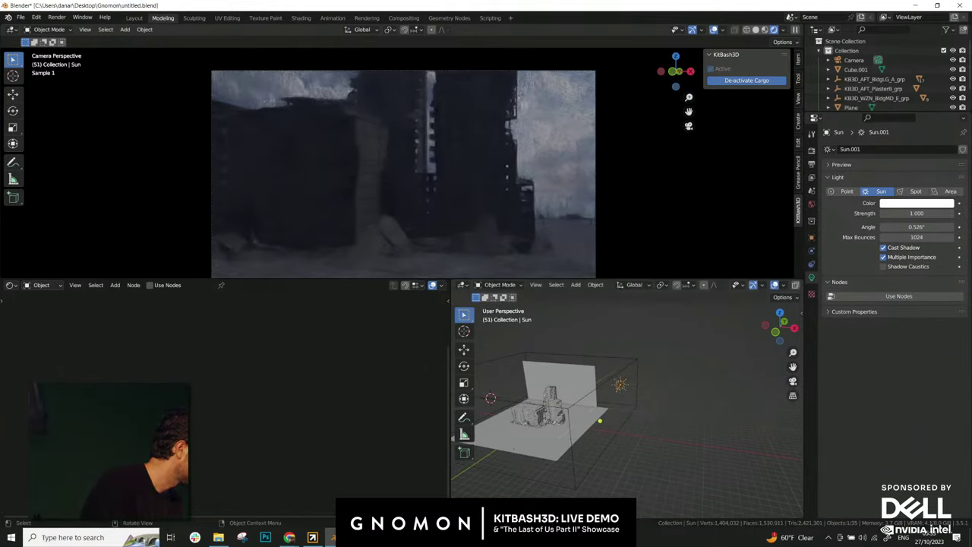
- Check the Medieval Fortress download in Cargo, return to Blender, and move the Sun light along the global Y axis
{"action": "left_click", "coordinate": [312, 538]}
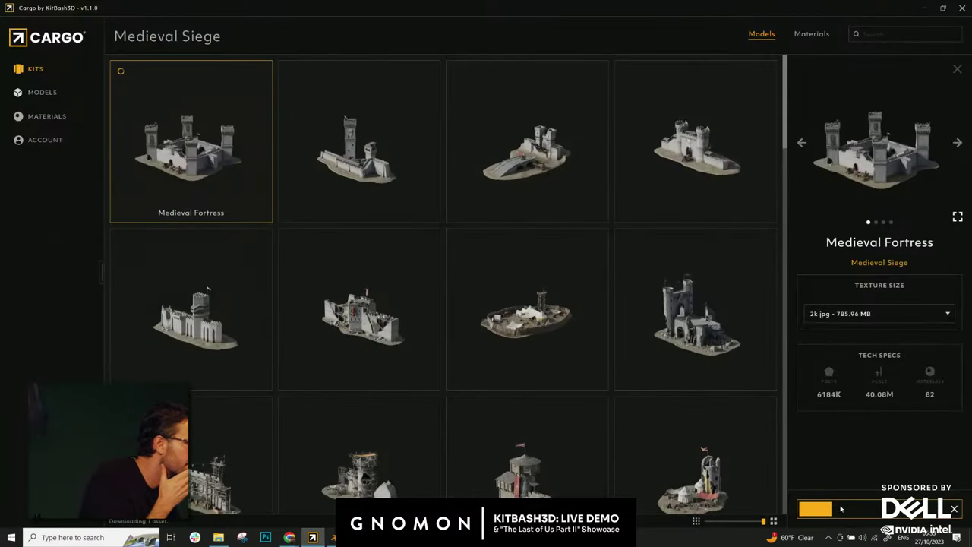
{"action": "left_click", "coordinate": [332, 538]}
{"action": "middle_click_drag", "start_coordinate": [547, 401], "coordinate": [711, 451]}
{"action": "key", "text": "g"}
{"action": "key", "text": "y"}
{"action": "left_click", "coordinate": [588, 431]}
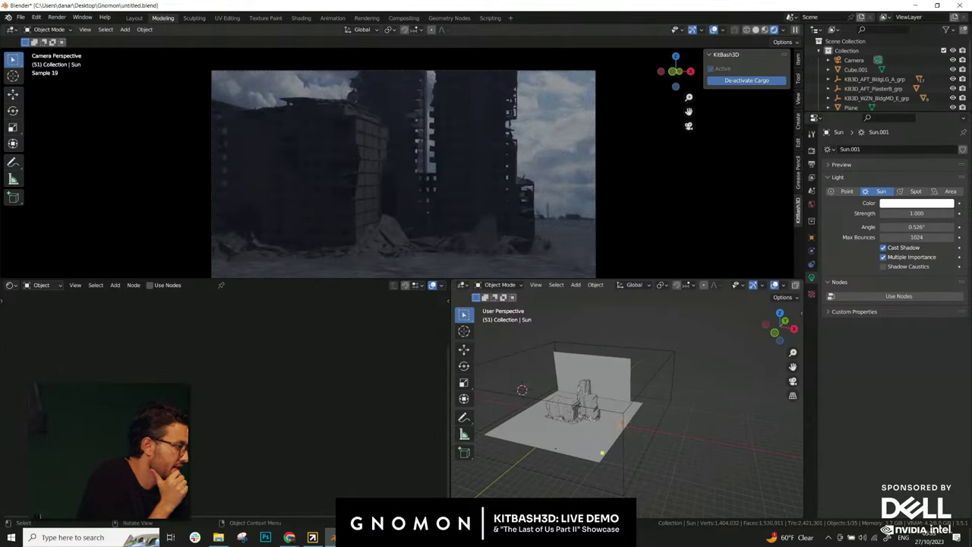
- Rotate the Sun light about the global Z axis to redirect its light on the buildings
{"action": "key", "text": "r"}
{"action": "key", "text": "z"}
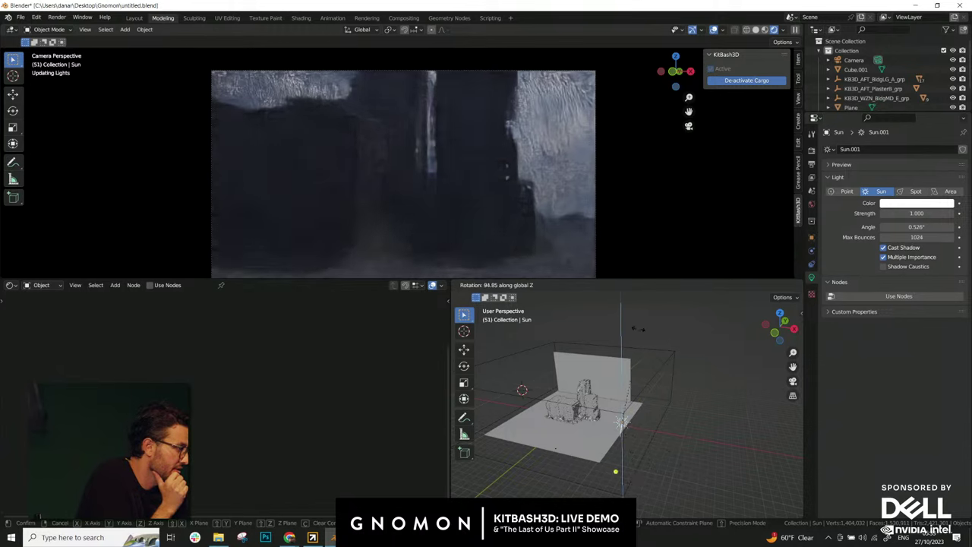
{"action": "left_click", "coordinate": [569, 400]}
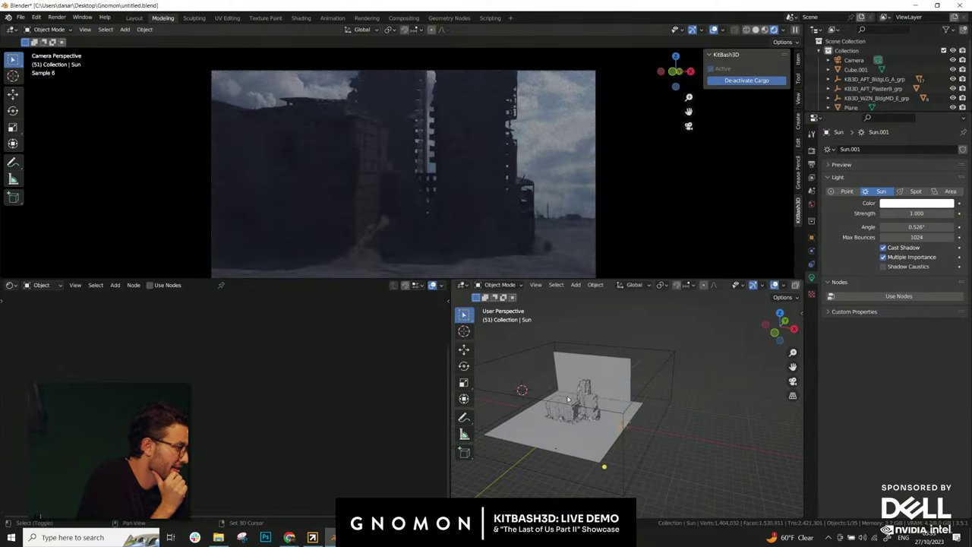
- Enlarge the rendered camera viewport and examine the lighting on the ruined buildings
{"action": "middle_click_drag", "start_coordinate": [568, 400], "coordinate": [623, 409], "text": "shift"}
{"action": "scroll", "coordinate": [709, 394], "scroll_direction": "up", "scroll_amount": 5}
{"action": "middle_click_drag", "start_coordinate": [681, 418], "coordinate": [644, 414]}
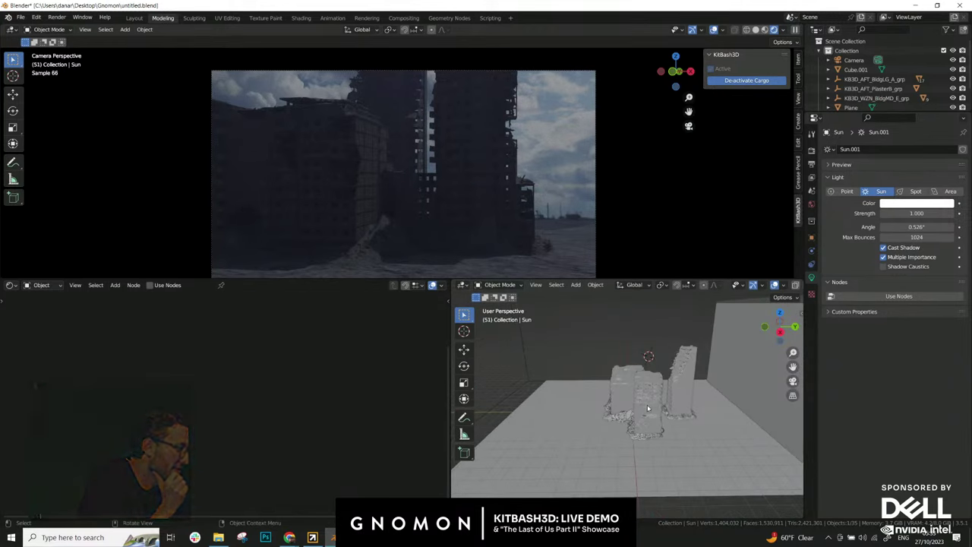
{"action": "scroll", "coordinate": [673, 465], "scroll_direction": "down", "scroll_amount": 4}
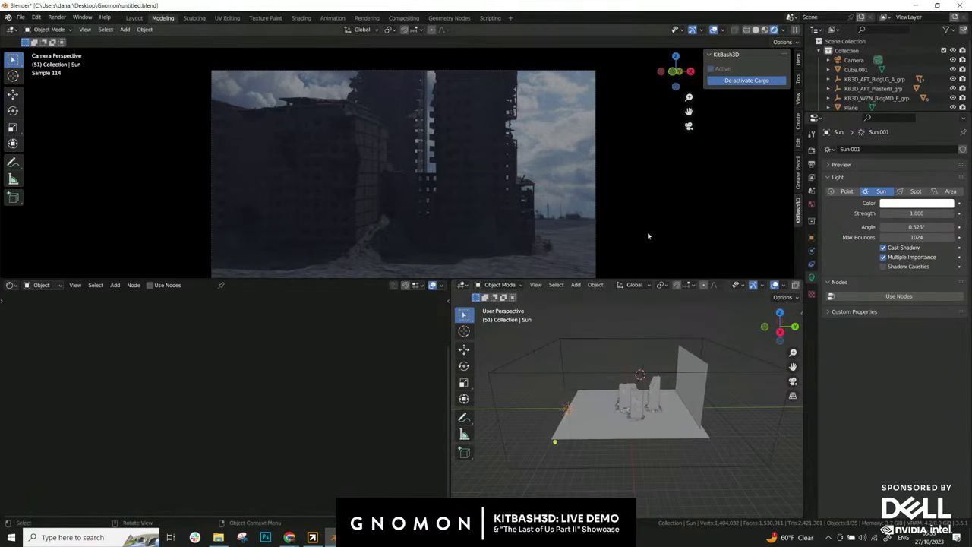
{"action": "left_click_drag", "start_coordinate": [738, 281], "coordinate": [737, 339]}
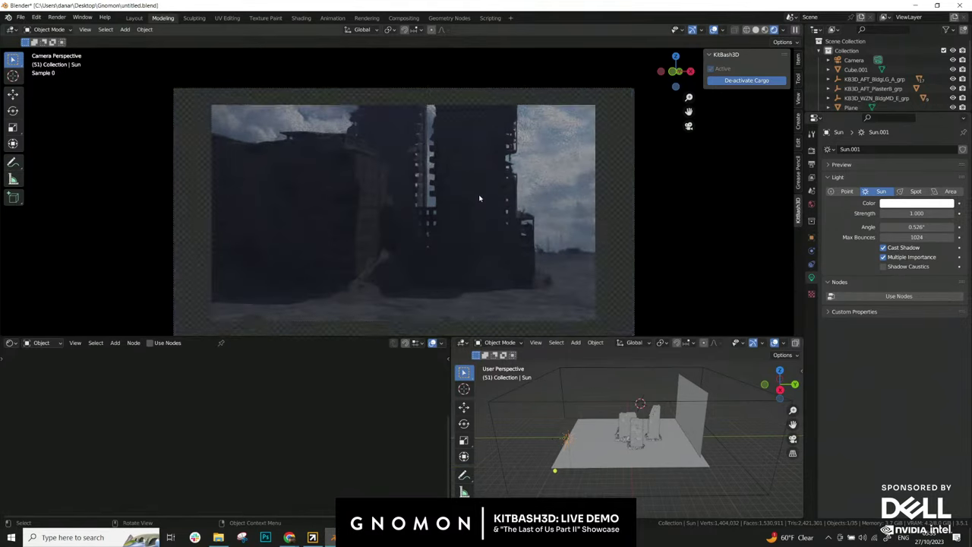
{"action": "scroll", "coordinate": [488, 212], "scroll_direction": "up", "scroll_amount": 3}
{"action": "scroll", "coordinate": [502, 209], "scroll_direction": "up", "scroll_amount": 1}
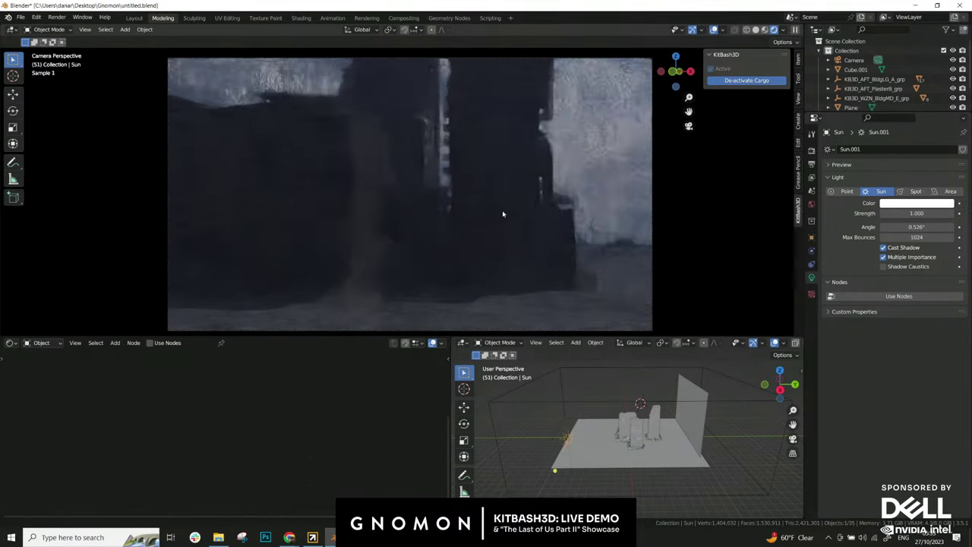
- Switch to Cargo and look through the full list of kits
{"action": "left_click", "coordinate": [312, 538]}
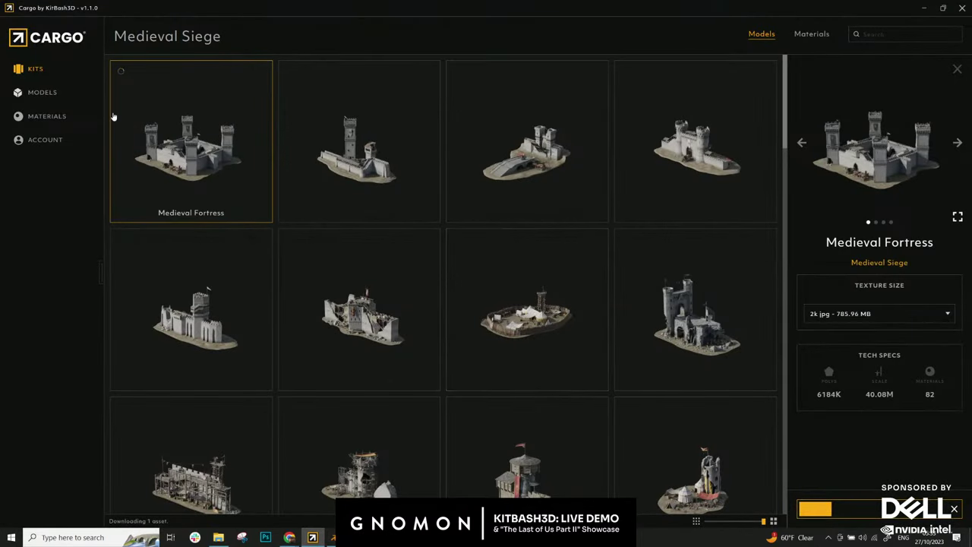
{"action": "left_click", "coordinate": [34, 69]}
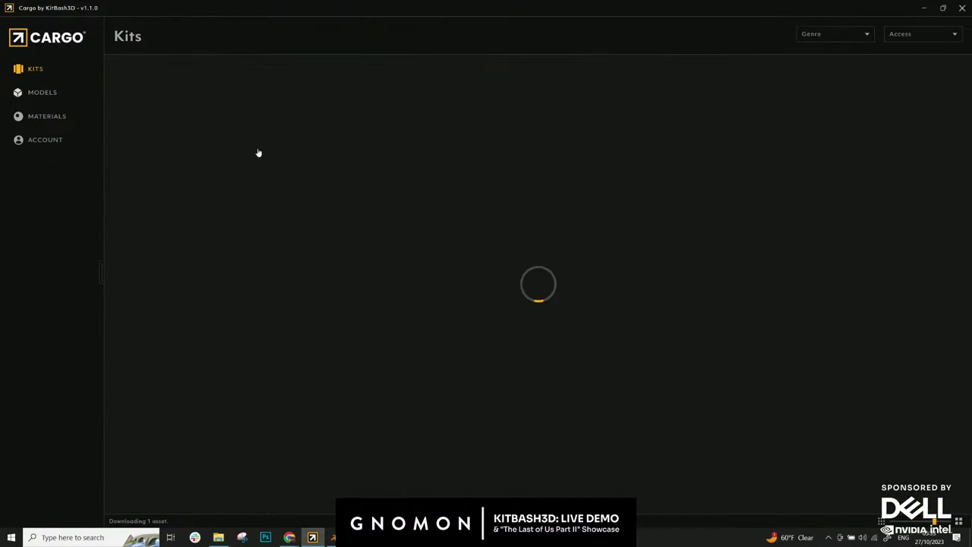
{"action": "scroll", "coordinate": [472, 230], "scroll_direction": "down", "scroll_amount": 2}
{"action": "scroll", "coordinate": [472, 230], "scroll_direction": "down", "scroll_amount": 2}
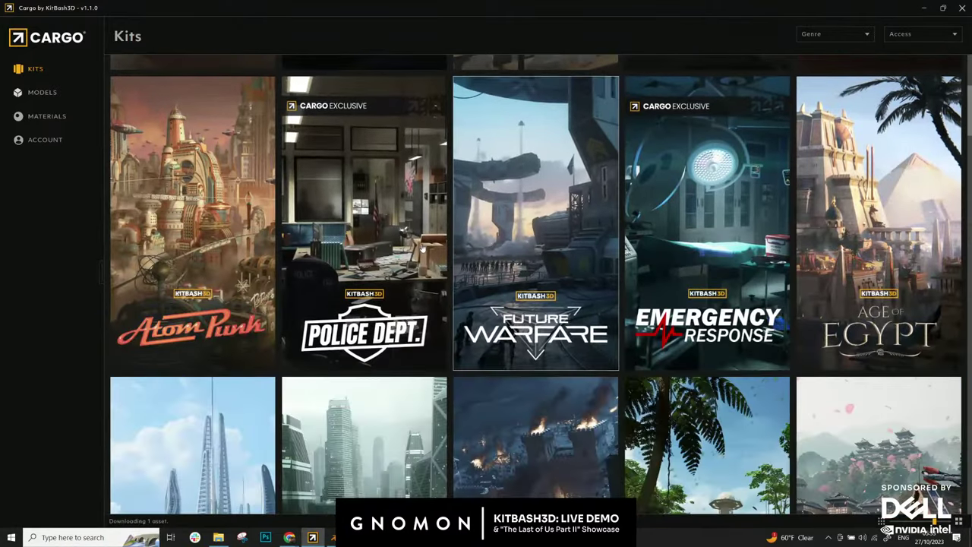
{"action": "scroll", "coordinate": [554, 243], "scroll_direction": "down", "scroll_amount": 3}
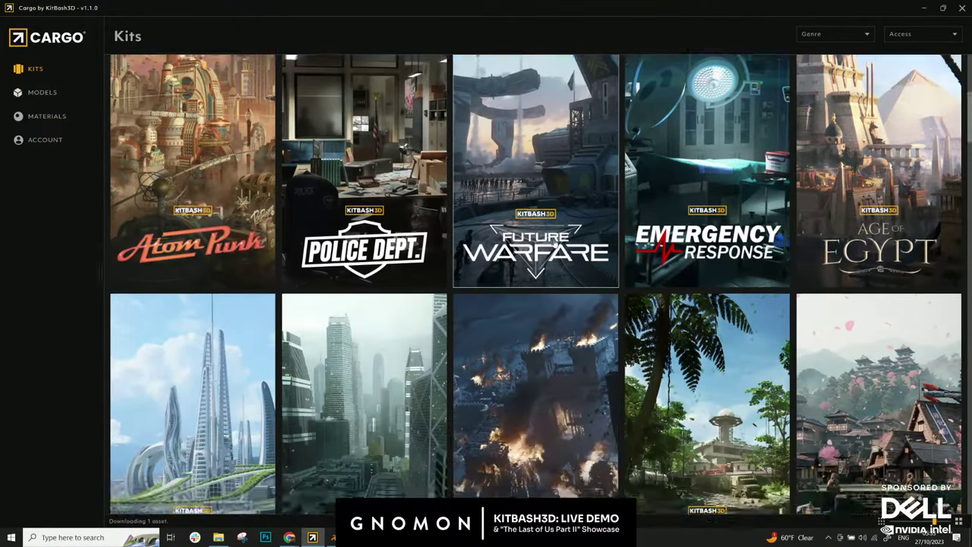
{"action": "scroll", "coordinate": [544, 246], "scroll_direction": "down", "scroll_amount": 5}
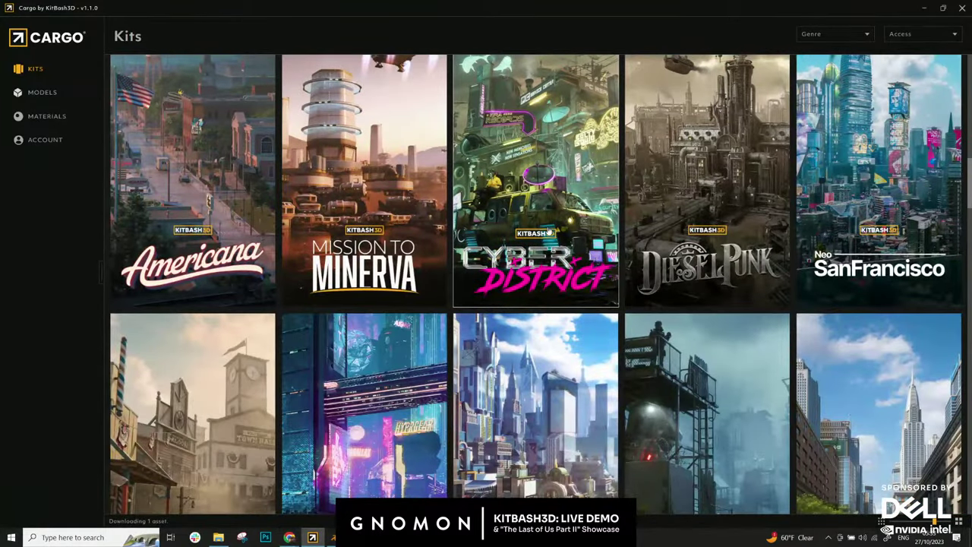
{"action": "scroll", "coordinate": [549, 232], "scroll_direction": "down", "scroll_amount": 3}
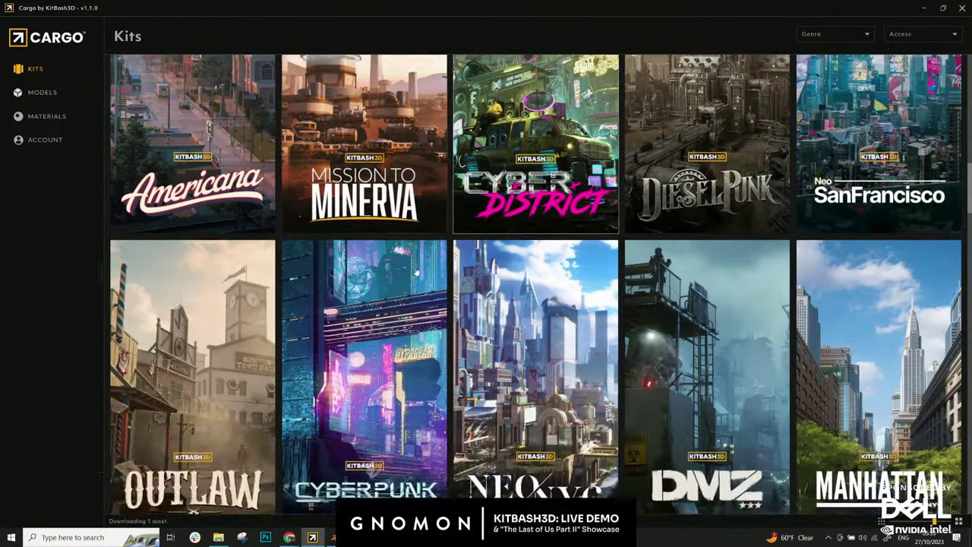
{"action": "scroll", "coordinate": [687, 235], "scroll_direction": "down", "scroll_amount": 2}
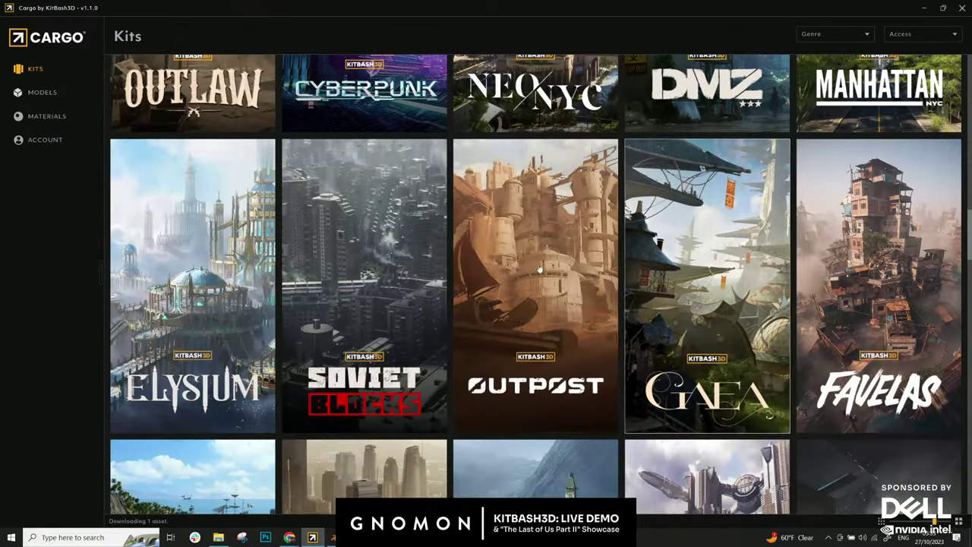
- Filter the kits by the Dystopian genre and open the Brutalist kit from the filtered list
{"action": "left_click", "coordinate": [842, 37]}
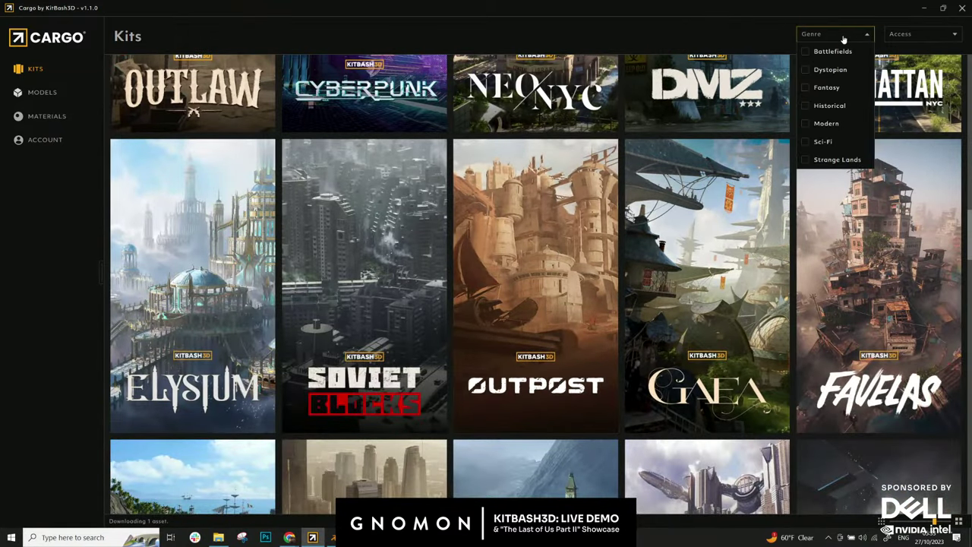
{"action": "left_click", "coordinate": [833, 70]}
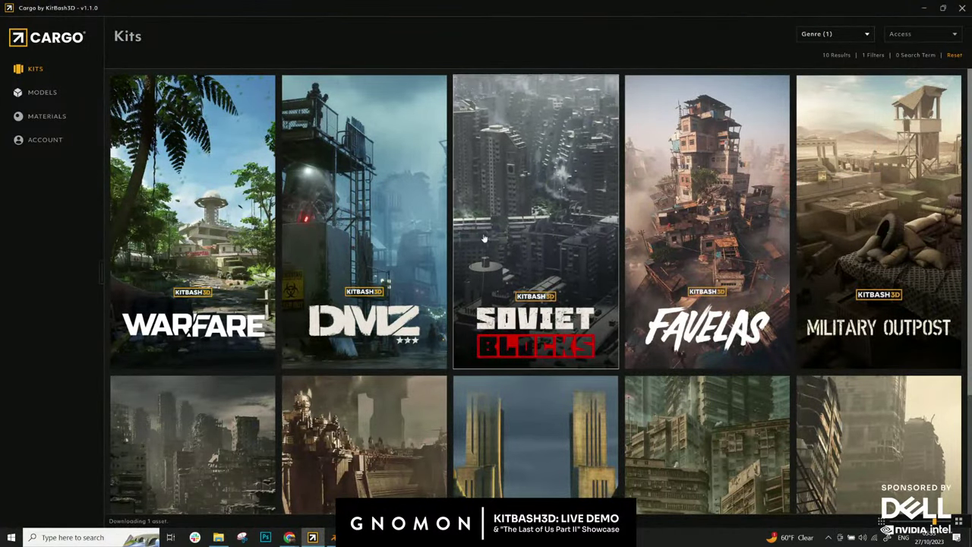
{"action": "scroll", "coordinate": [541, 243], "scroll_direction": "down", "scroll_amount": 2}
{"action": "scroll", "coordinate": [545, 244], "scroll_direction": "up", "scroll_amount": 2}
{"action": "scroll", "coordinate": [544, 245], "scroll_direction": "down", "scroll_amount": 2}
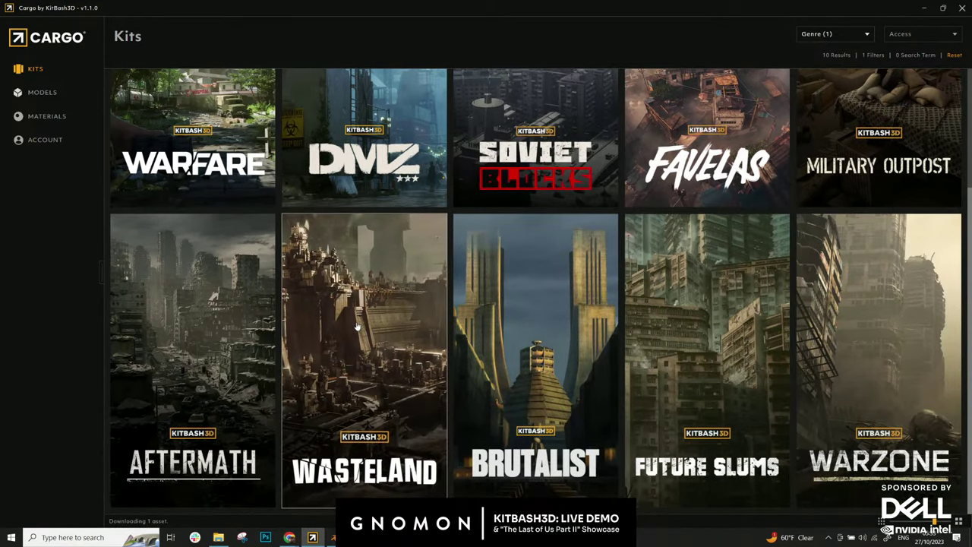
{"action": "left_click", "coordinate": [565, 297]}
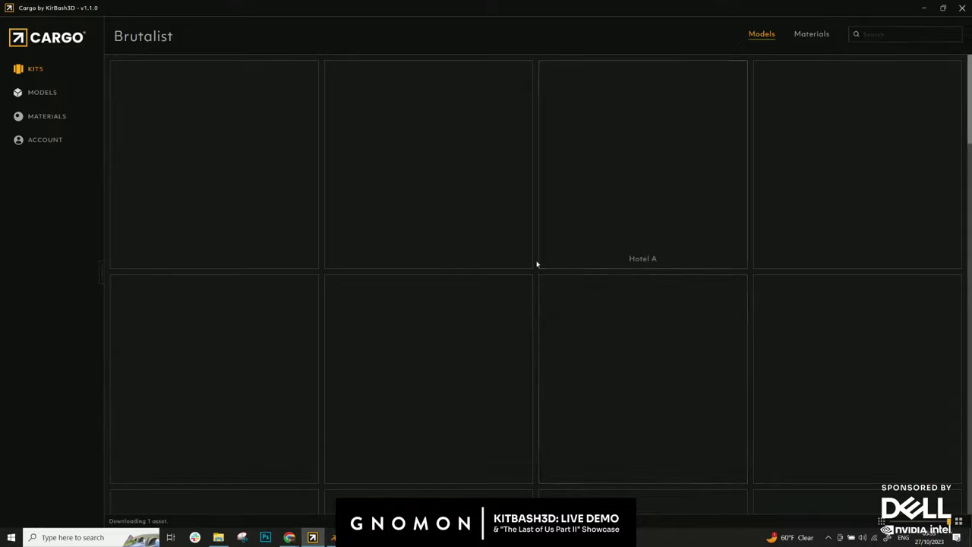
- Return to the unfiltered kit list and open the Future Warfare kit
{"action": "left_click", "coordinate": [39, 69]}
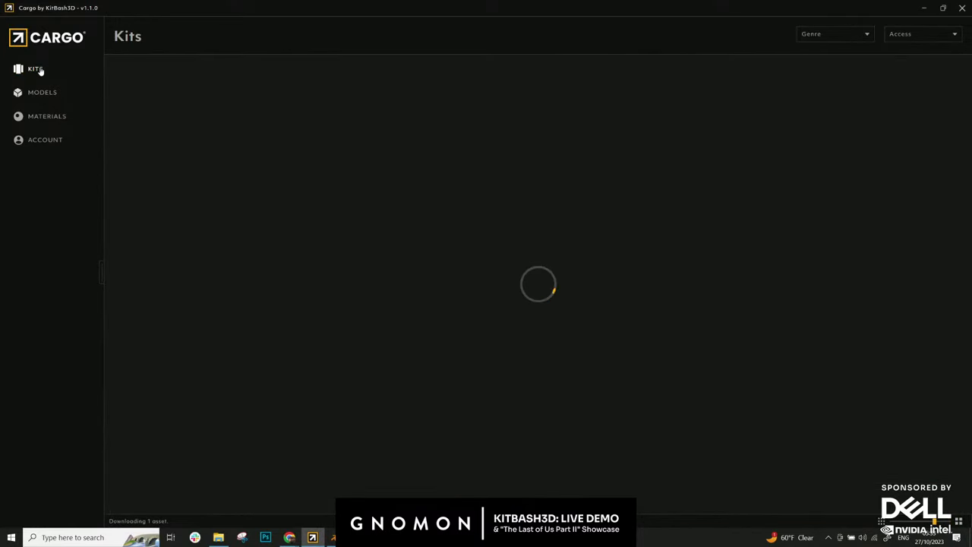
{"action": "scroll", "coordinate": [343, 256], "scroll_direction": "down", "scroll_amount": 3}
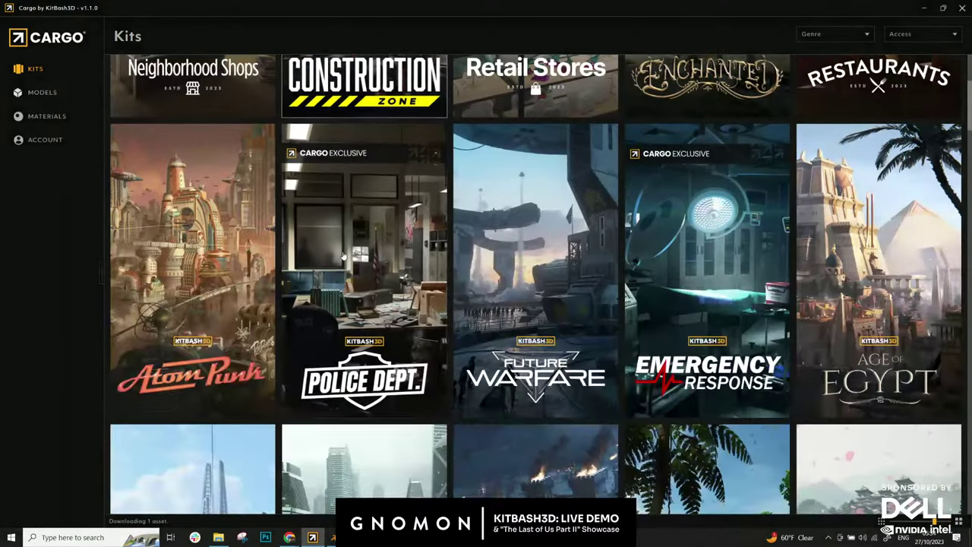
{"action": "left_click", "coordinate": [541, 268]}
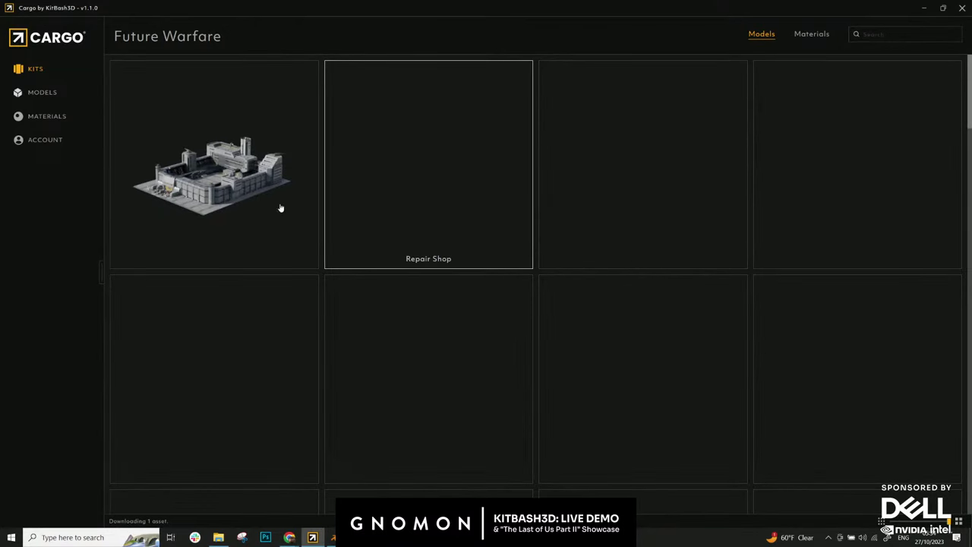
- Find the Aftermath kit in the full list of kits and look through its destroyed-building models
{"action": "left_click", "coordinate": [37, 70]}
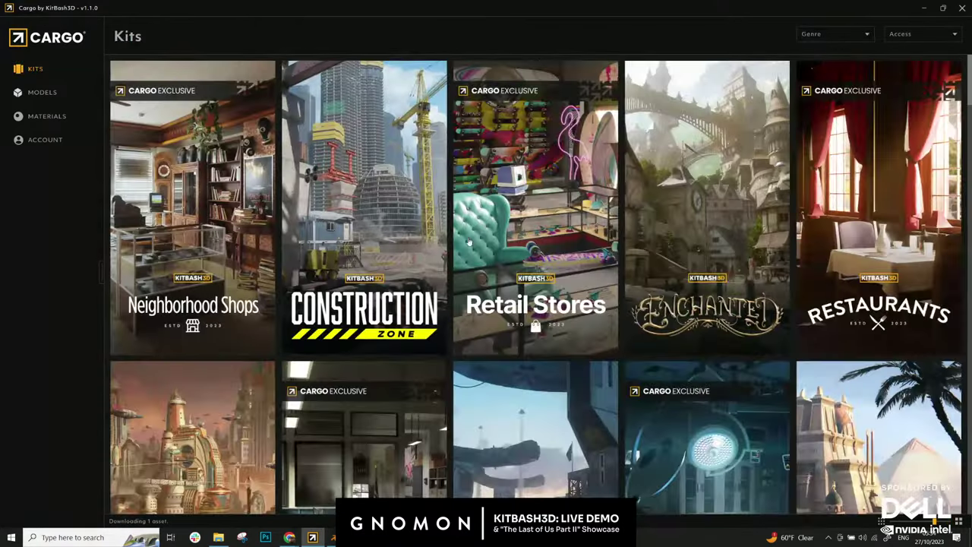
{"action": "scroll", "coordinate": [317, 234], "scroll_direction": "down", "scroll_amount": 5}
{"action": "scroll", "coordinate": [318, 234], "scroll_direction": "down", "scroll_amount": 3}
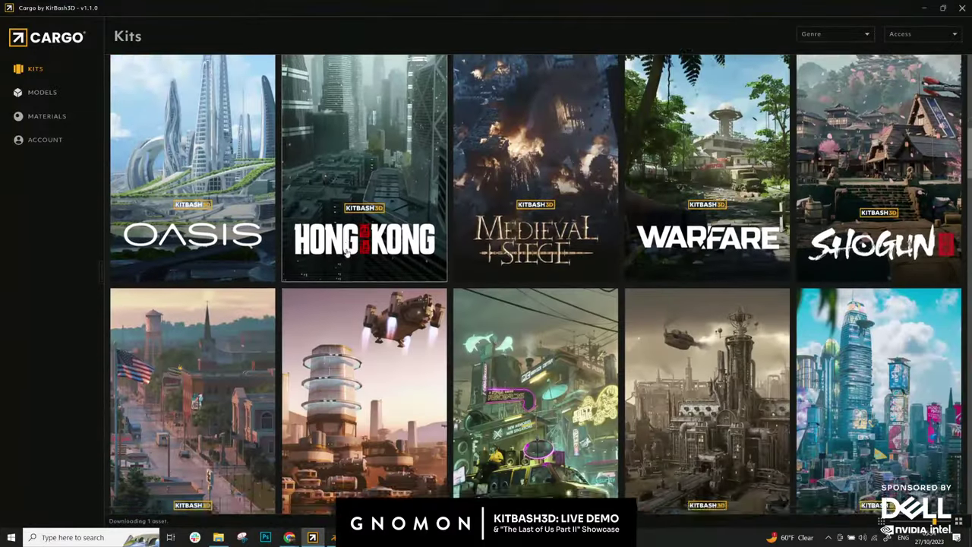
{"action": "scroll", "coordinate": [346, 235], "scroll_direction": "down", "scroll_amount": 3}
{"action": "scroll", "coordinate": [350, 234], "scroll_direction": "down", "scroll_amount": 4}
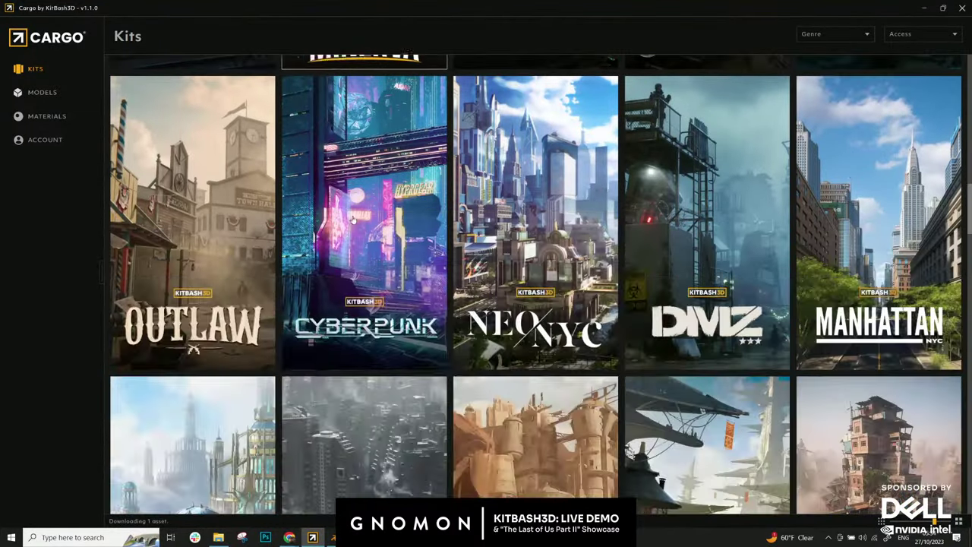
{"action": "scroll", "coordinate": [435, 228], "scroll_direction": "down", "scroll_amount": 3}
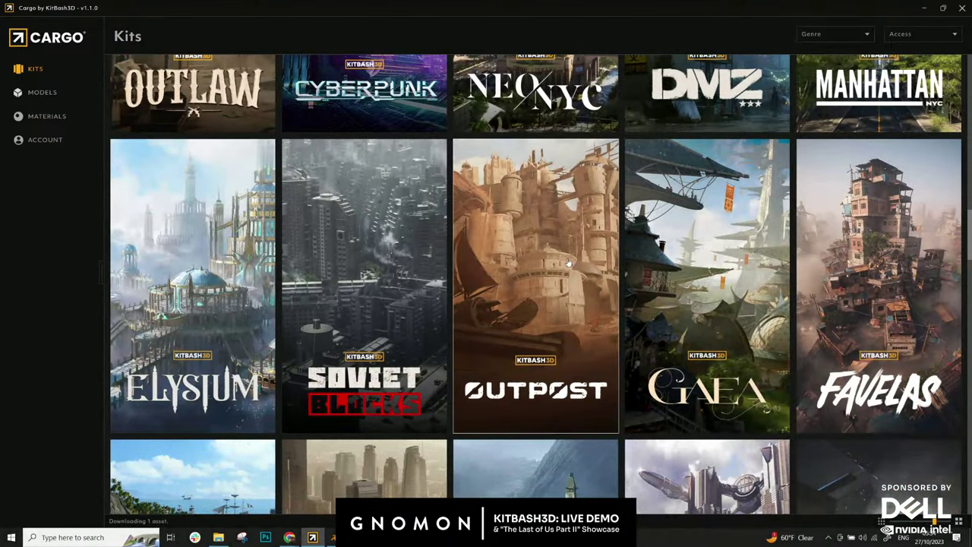
{"action": "scroll", "coordinate": [434, 228], "scroll_direction": "down", "scroll_amount": 2}
{"action": "scroll", "coordinate": [550, 259], "scroll_direction": "down", "scroll_amount": 3}
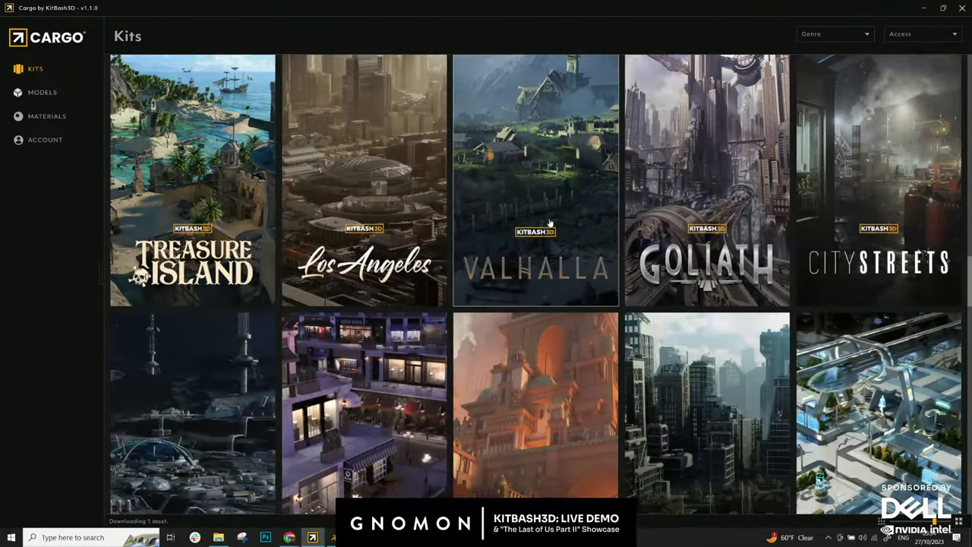
{"action": "scroll", "coordinate": [549, 218], "scroll_direction": "down", "scroll_amount": 3}
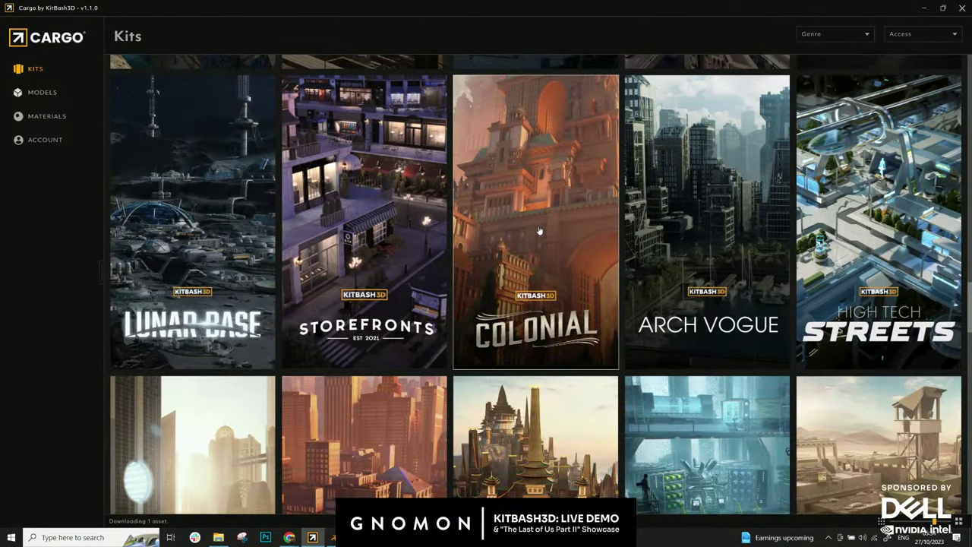
{"action": "scroll", "coordinate": [540, 231], "scroll_direction": "down", "scroll_amount": 3}
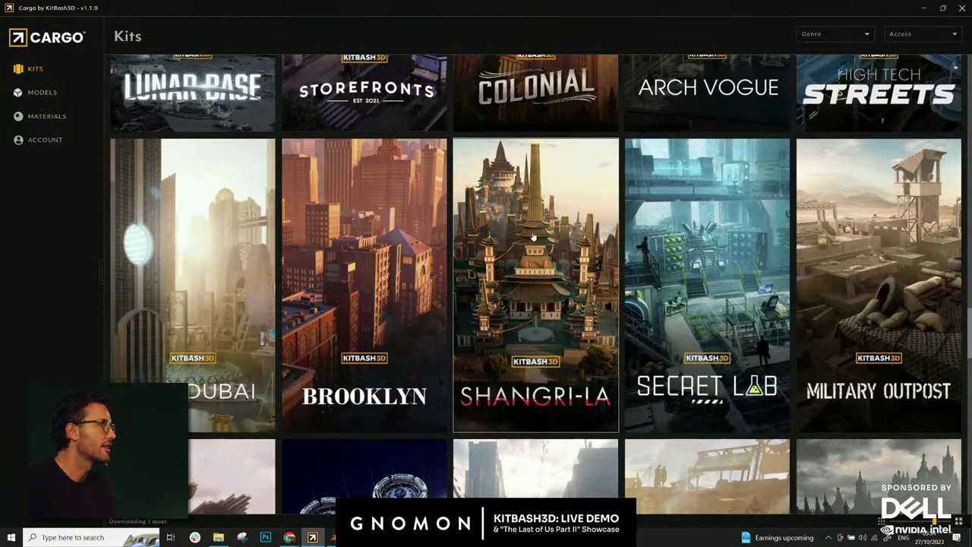
{"action": "scroll", "coordinate": [534, 238], "scroll_direction": "down", "scroll_amount": 4}
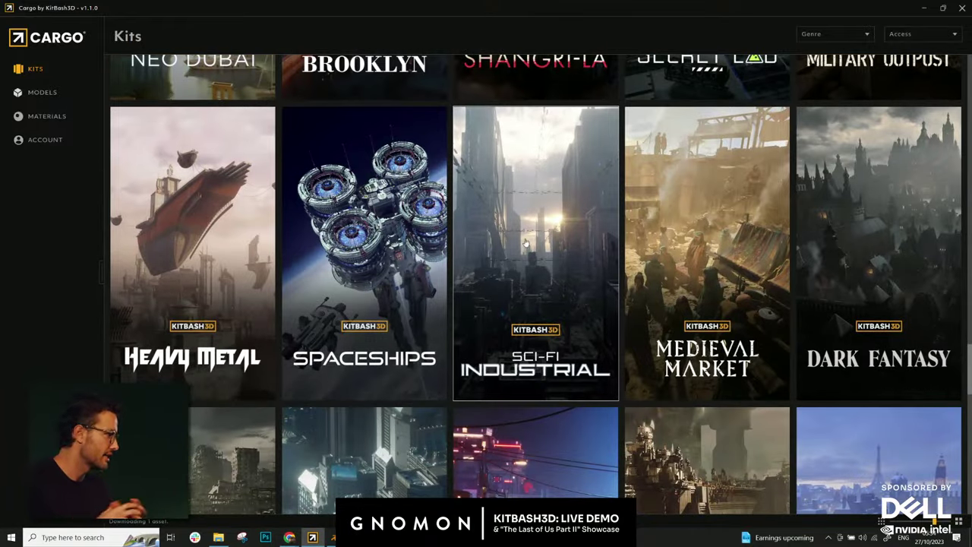
{"action": "scroll", "coordinate": [524, 243], "scroll_direction": "down", "scroll_amount": 3}
{"action": "scroll", "coordinate": [197, 202], "scroll_direction": "down", "scroll_amount": 1}
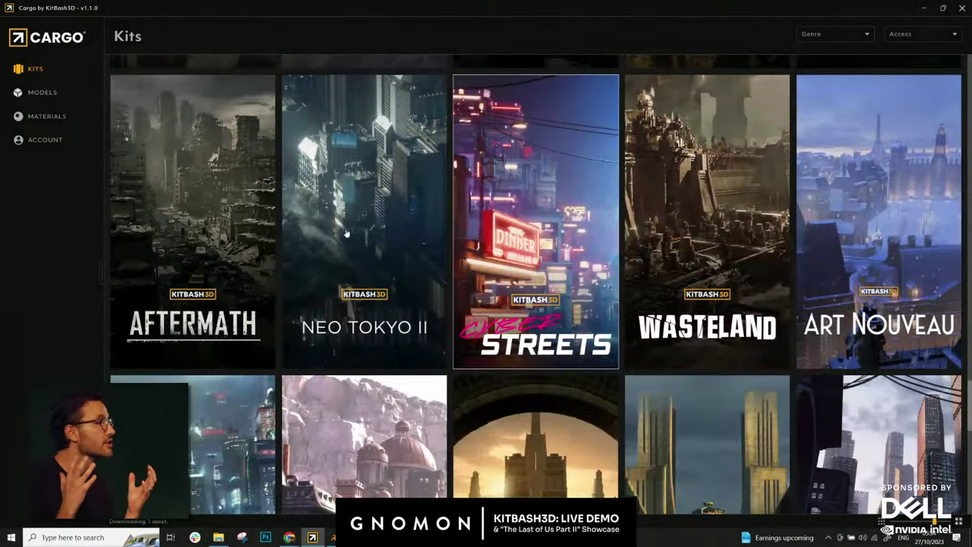
{"action": "left_click", "coordinate": [197, 202]}
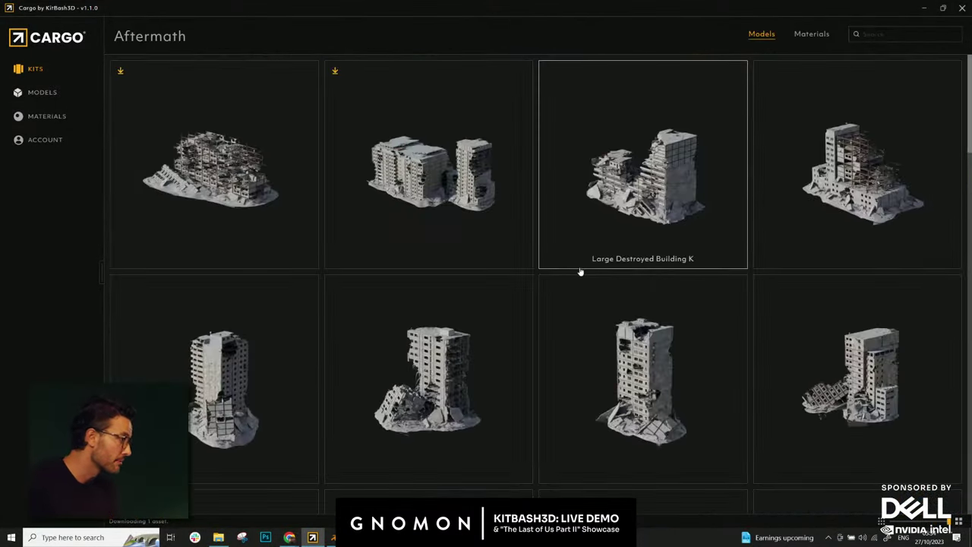
{"action": "scroll", "coordinate": [532, 284], "scroll_direction": "down", "scroll_amount": 5}
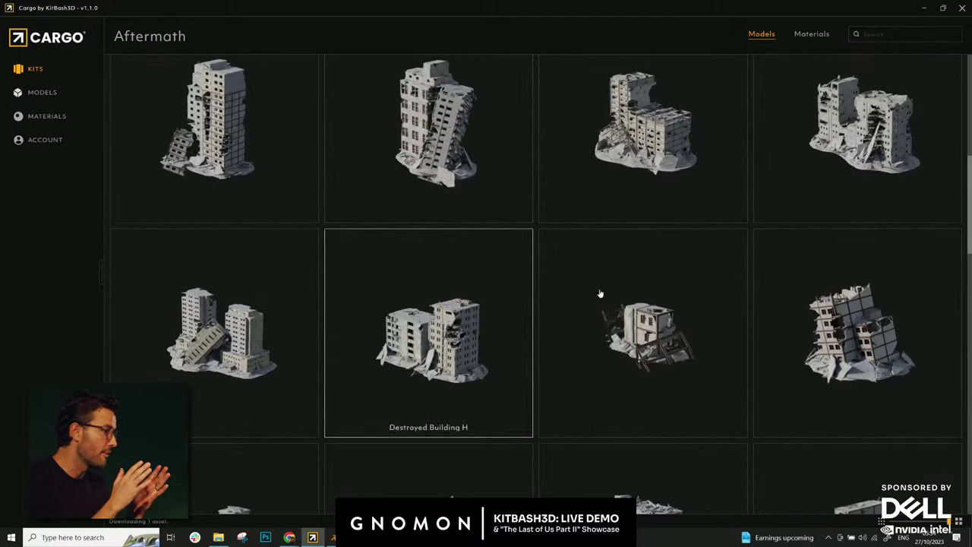
- Filter the full kit list by the Battlefields genre and look through the military models in the Warfare kit
{"action": "left_click", "coordinate": [70, 71]}
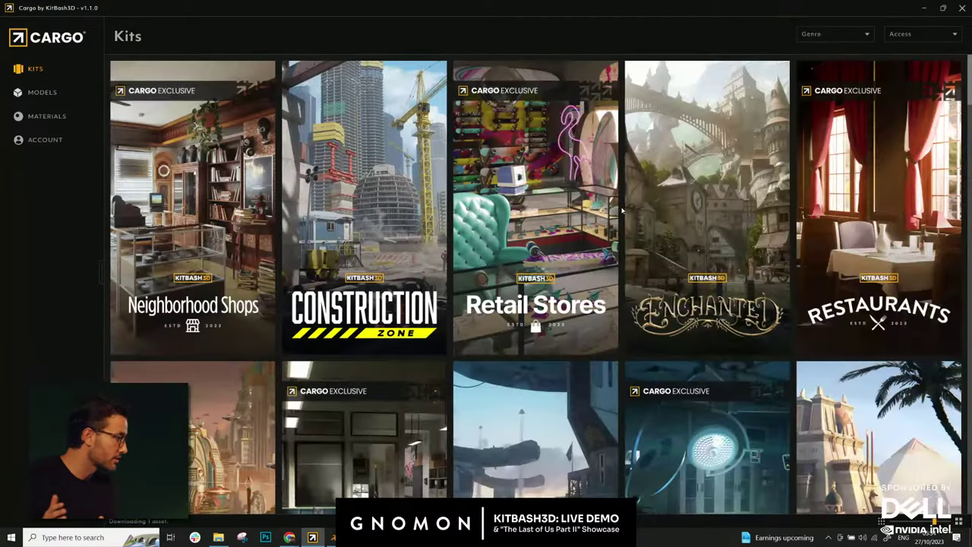
{"action": "left_click", "coordinate": [834, 34]}
{"action": "left_click", "coordinate": [819, 50]}
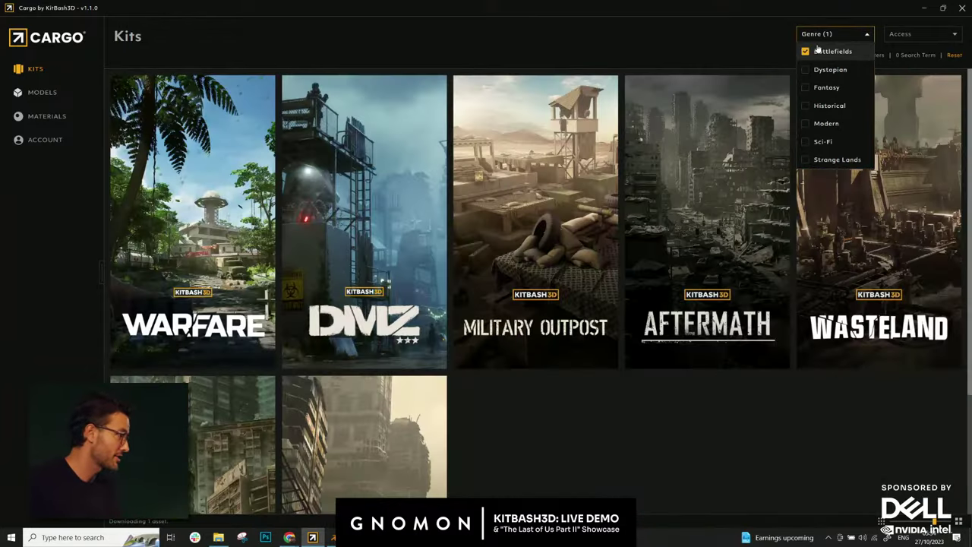
{"action": "left_click", "coordinate": [197, 228]}
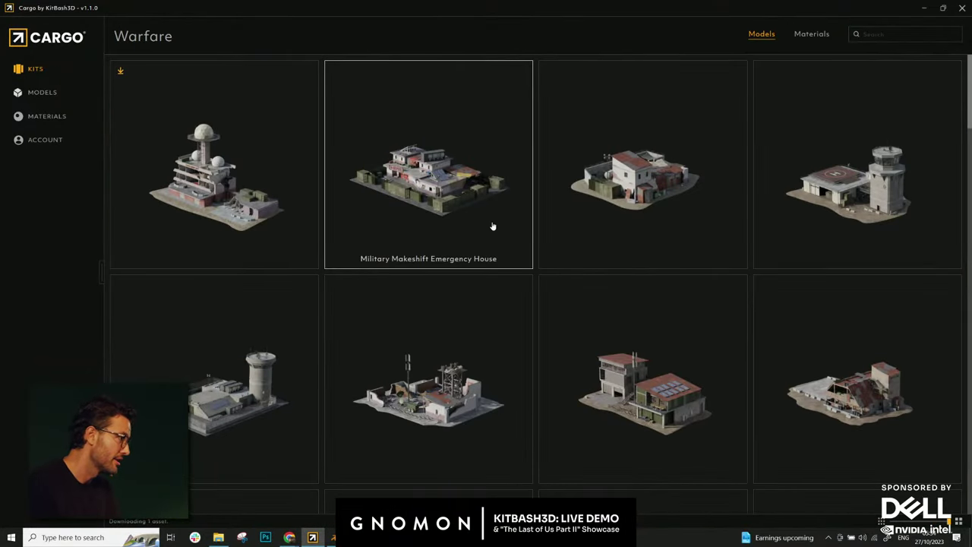
{"action": "scroll", "coordinate": [481, 263], "scroll_direction": "down", "scroll_amount": 3}
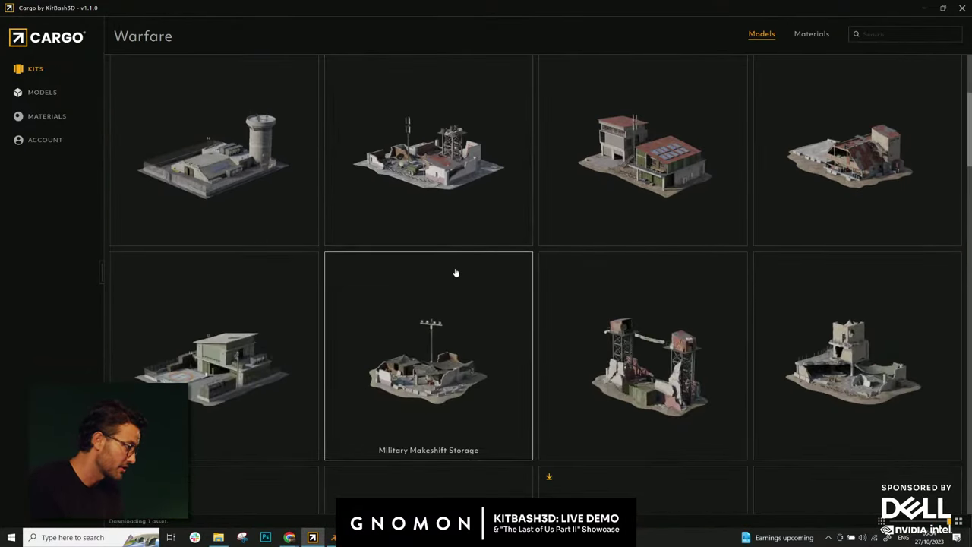
{"action": "scroll", "coordinate": [455, 273], "scroll_direction": "down", "scroll_amount": 6}
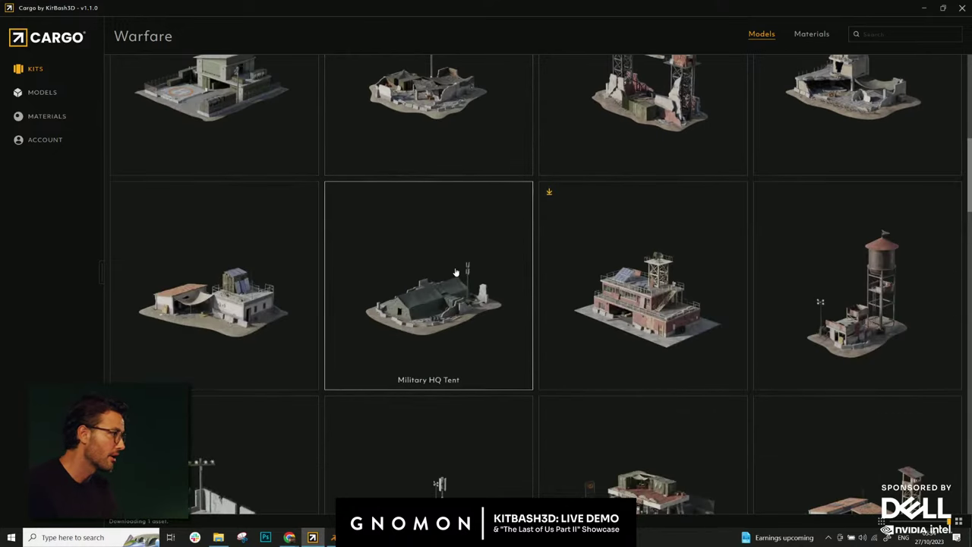
- Find the Repurposed Observatory model in the Warfare kit and download it with 2k jpg textures
{"action": "scroll", "coordinate": [646, 251], "scroll_direction": "down", "scroll_amount": 3}
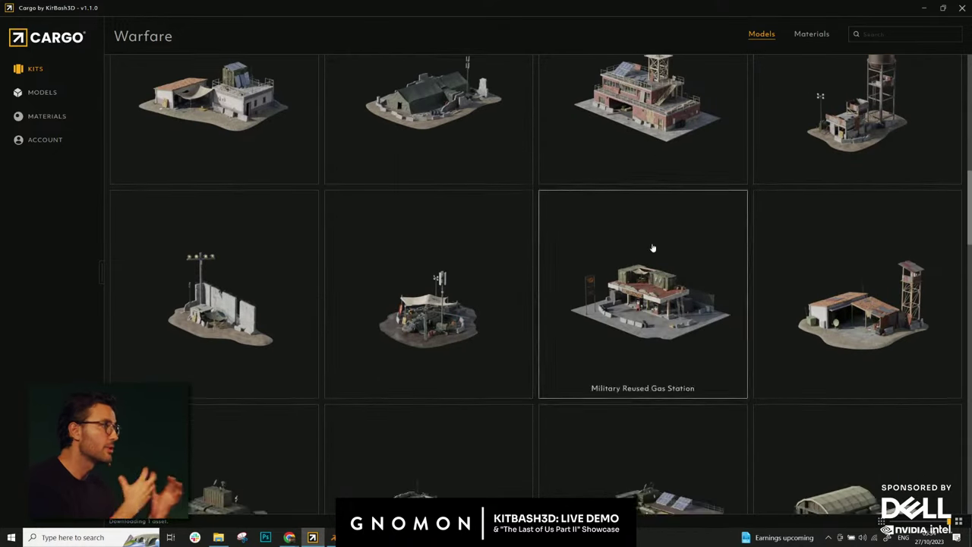
{"action": "scroll", "coordinate": [620, 296], "scroll_direction": "down", "scroll_amount": 9}
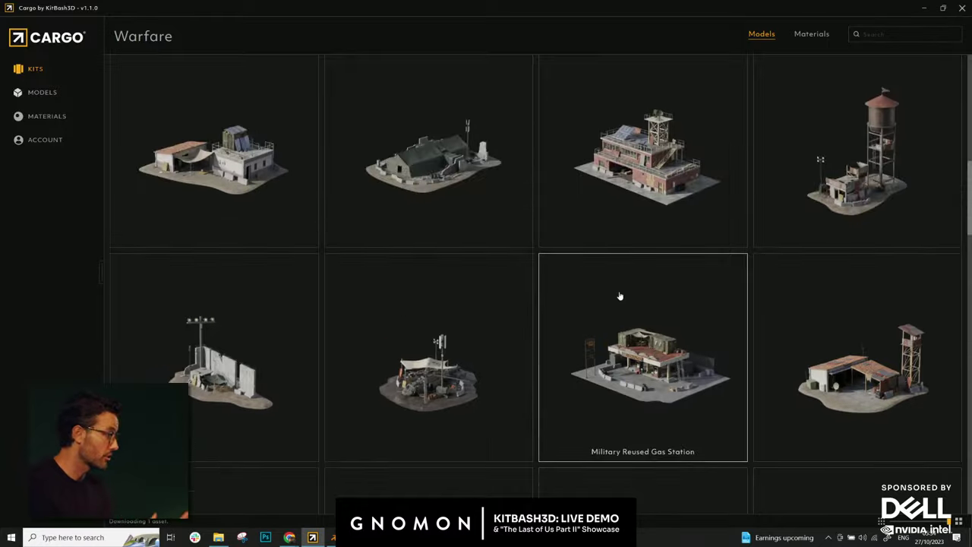
{"action": "left_click", "coordinate": [629, 284]}
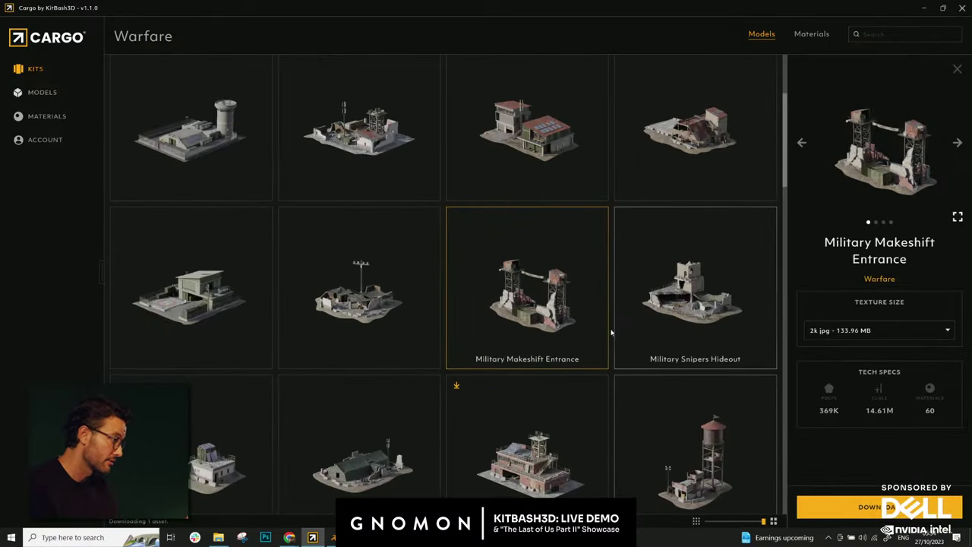
{"action": "scroll", "coordinate": [560, 335], "scroll_direction": "up", "scroll_amount": 3}
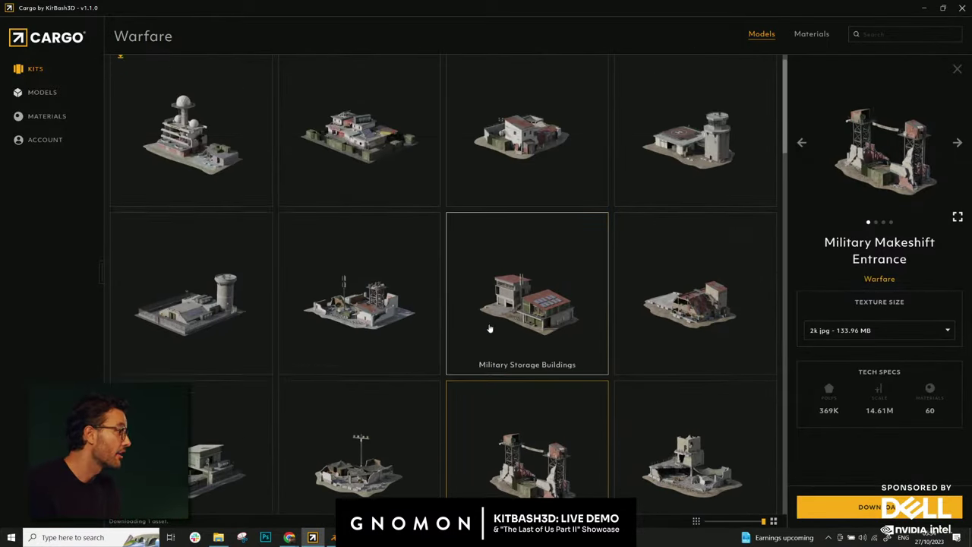
{"action": "left_click", "coordinate": [233, 170]}
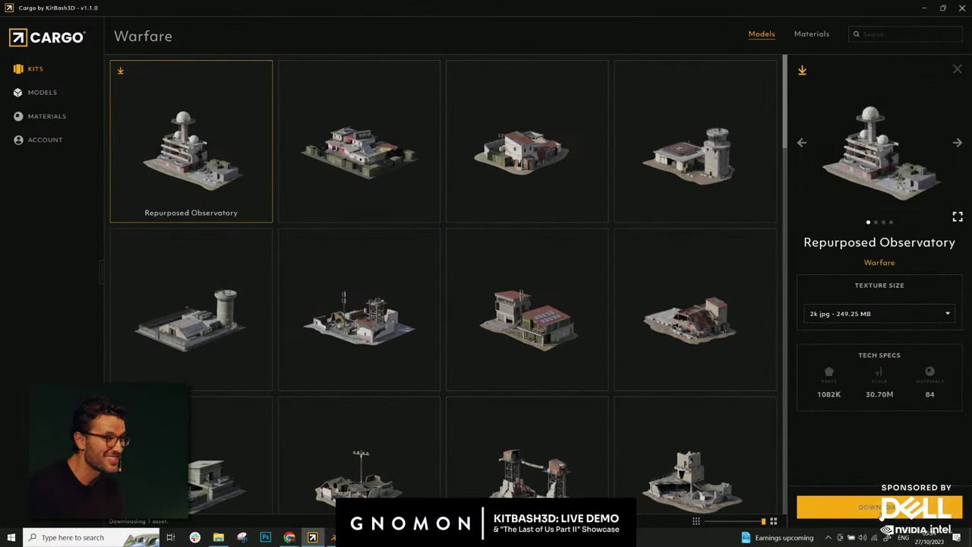
{"action": "left_click", "coordinate": [881, 507]}
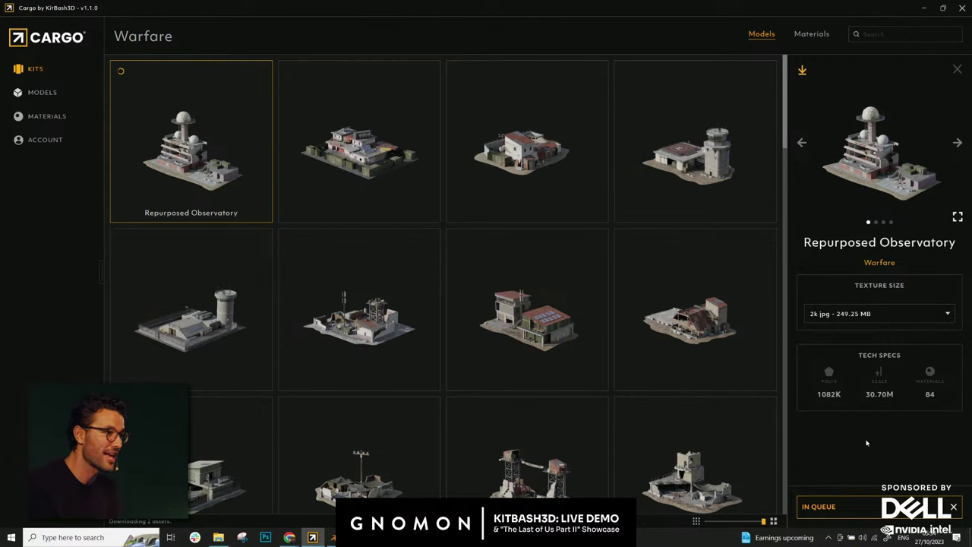
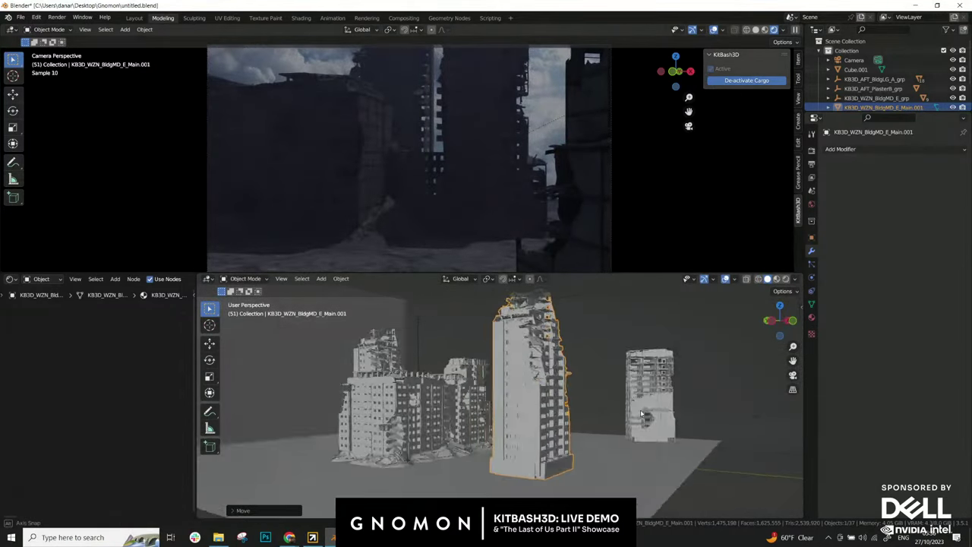
- Adjust the height of the separate tower along global Z and tip it over with rotations about global Y and Z
{"action": "key", "text": "g"}
{"action": "key", "text": "z"}
{"action": "left_click", "coordinate": [661, 420]}
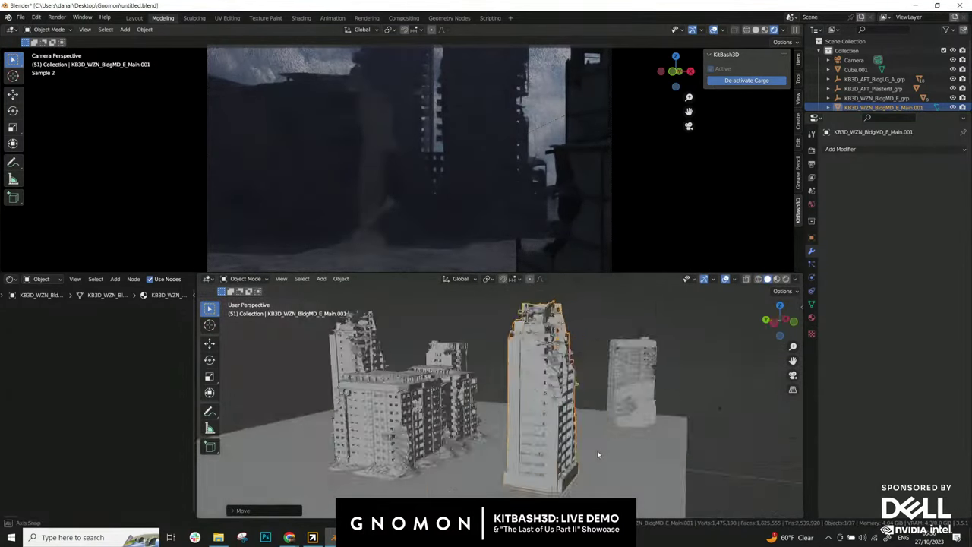
{"action": "key", "text": "r"}
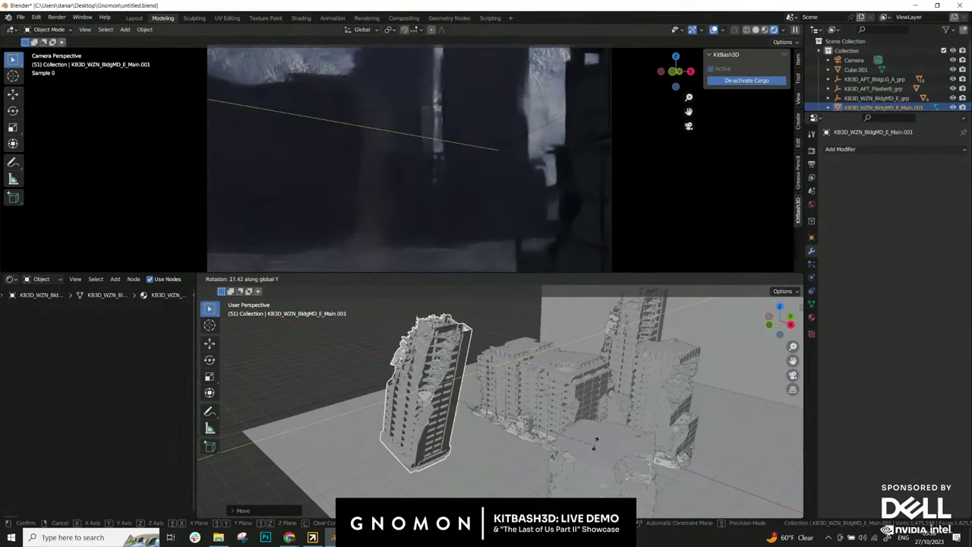
{"action": "left_click", "coordinate": [631, 424]}
- Move the tilted tower along global Y until it stands against the front of the ruined apartment blocks
{"action": "key", "text": "g"}
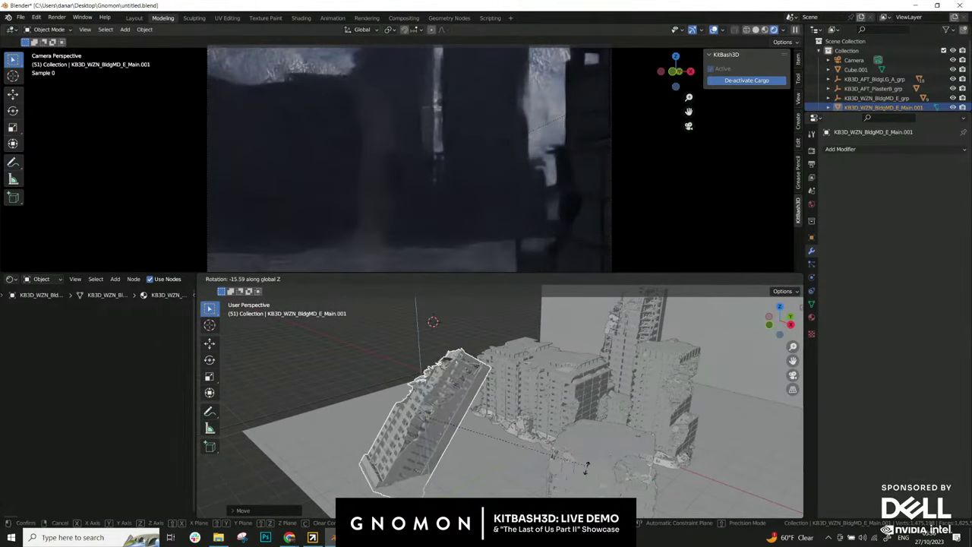
{"action": "key", "text": "y"}
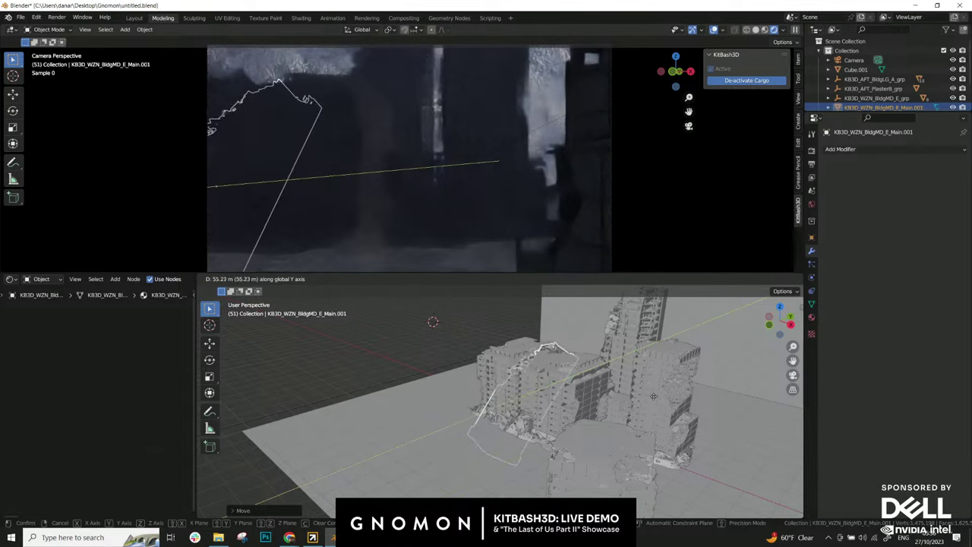
{"action": "left_click", "coordinate": [623, 405]}
{"action": "middle_click_drag", "start_coordinate": [626, 406], "coordinate": [568, 437]}
{"action": "key", "text": "g"}
{"action": "key", "text": "y"}
{"action": "left_click", "coordinate": [609, 442]}
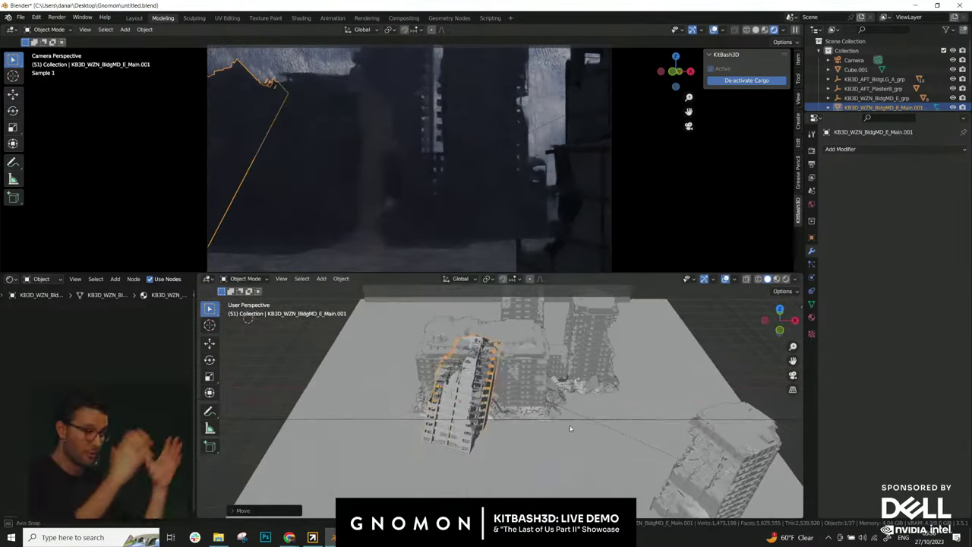
- Shift the tilted tower along global X and turn it about the vertical axis toward the apartment block
{"action": "key", "text": "g"}
{"action": "key", "text": "x"}
{"action": "left_click", "coordinate": [616, 427]}
{"action": "key", "text": "r"}
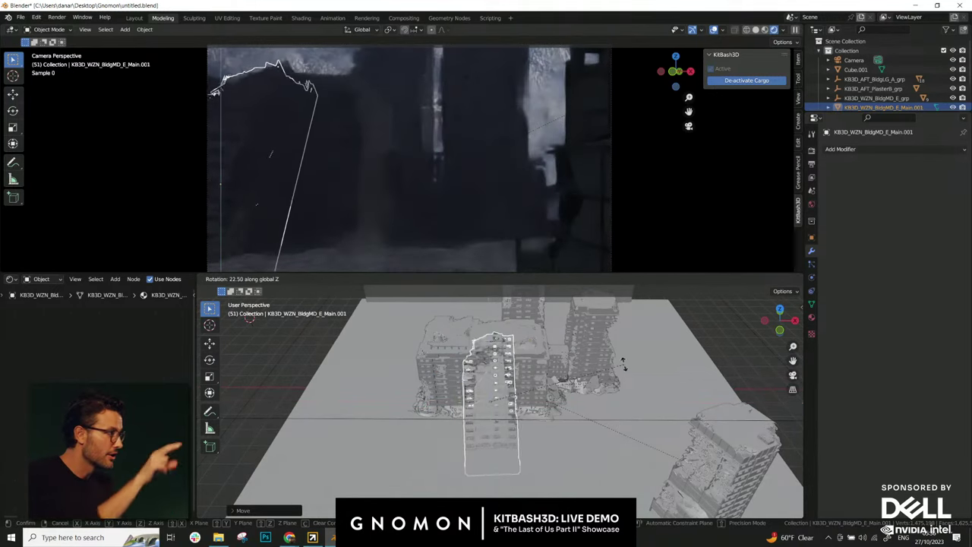
{"action": "left_click", "coordinate": [595, 389]}
- Rotate the leaning tower further and lower it slightly along global Z into the ground
{"action": "middle_click_drag", "start_coordinate": [602, 370], "coordinate": [619, 392]}
{"action": "key", "text": "r"}
{"action": "key", "text": "y"}
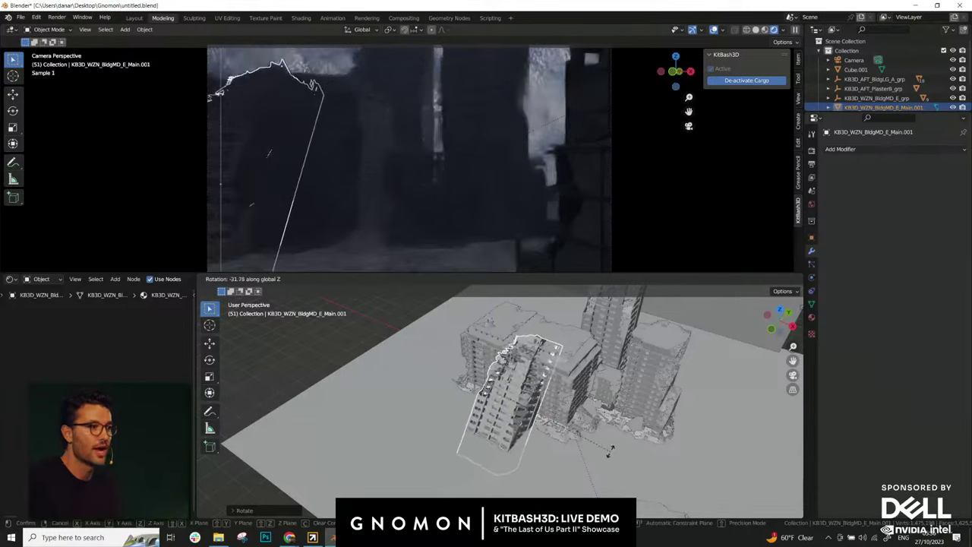
{"action": "left_click", "coordinate": [624, 435]}
{"action": "key", "text": "g"}
{"action": "key", "text": "z"}
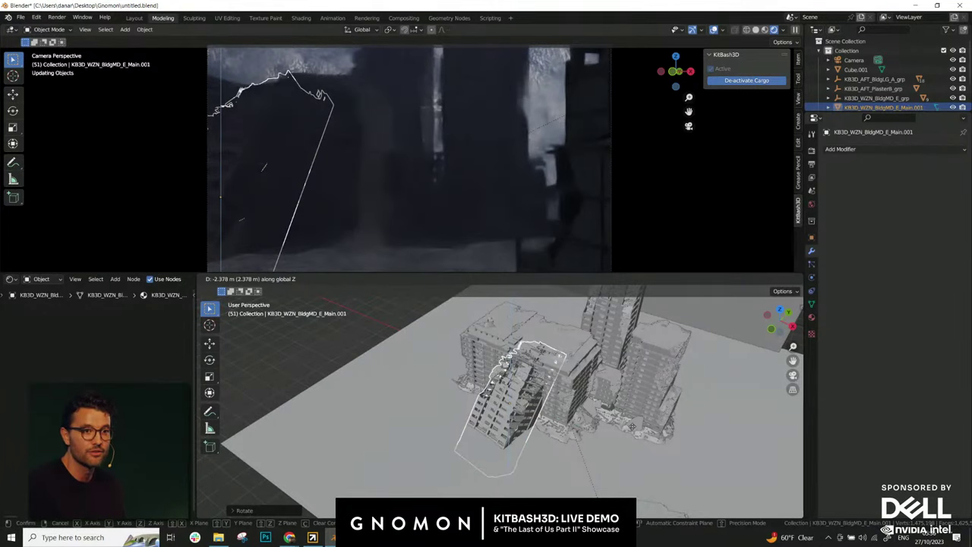
{"action": "left_click", "coordinate": [609, 421]}
- Nudge the leaning tower along global Y and fine-tune its rotation so it rests against the neighbouring block
{"action": "scroll", "coordinate": [611, 417], "scroll_direction": "up", "scroll_amount": 4}
{"action": "middle_click_drag", "start_coordinate": [644, 353], "coordinate": [619, 395], "text": "shift"}
{"action": "key", "text": "g"}
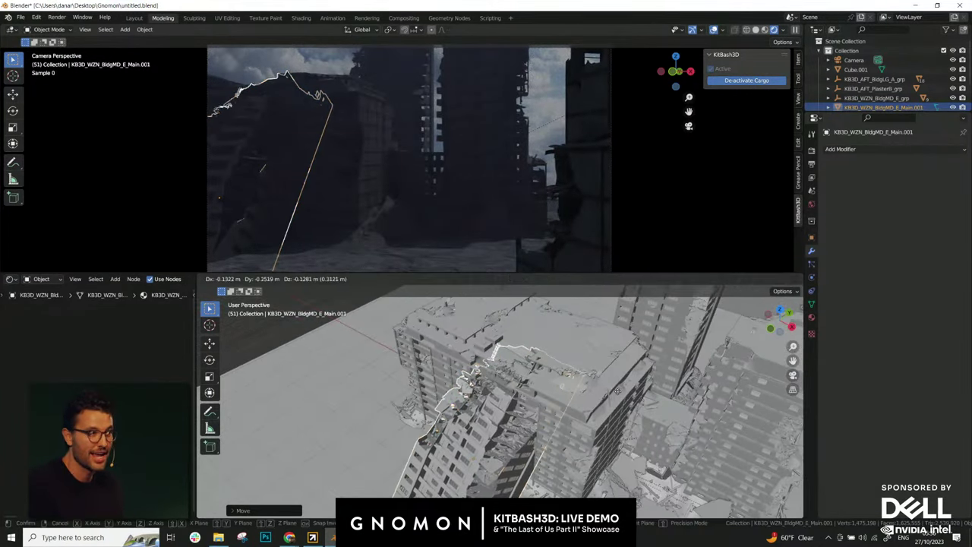
{"action": "key", "text": "y"}
{"action": "left_click", "coordinate": [615, 400]}
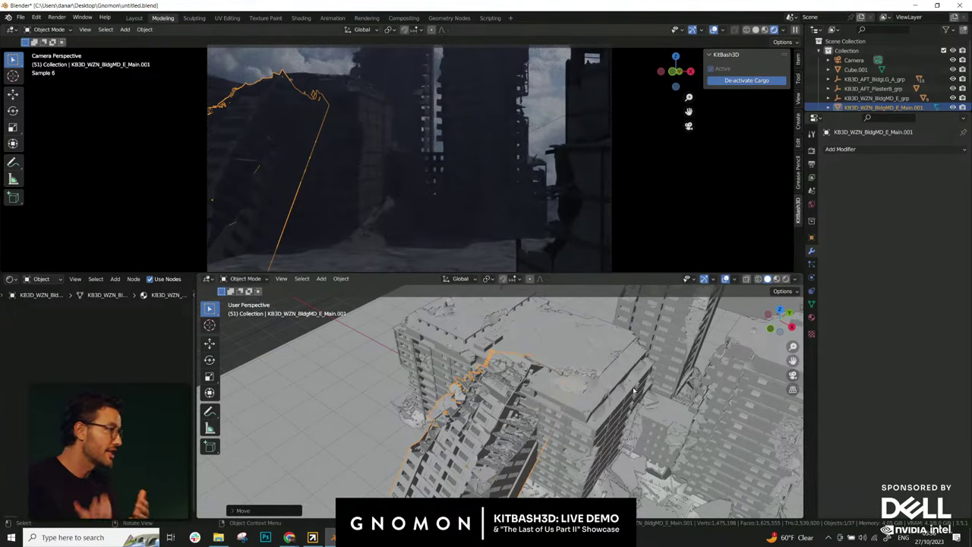
{"action": "key", "text": "r"}
{"action": "left_click", "coordinate": [595, 399]}
- Open the leaning tower's mesh in Edit Mode, enable proportional editing and hide the modelling viewport's overlays
{"action": "scroll", "coordinate": [595, 399], "scroll_direction": "down", "scroll_amount": 5}
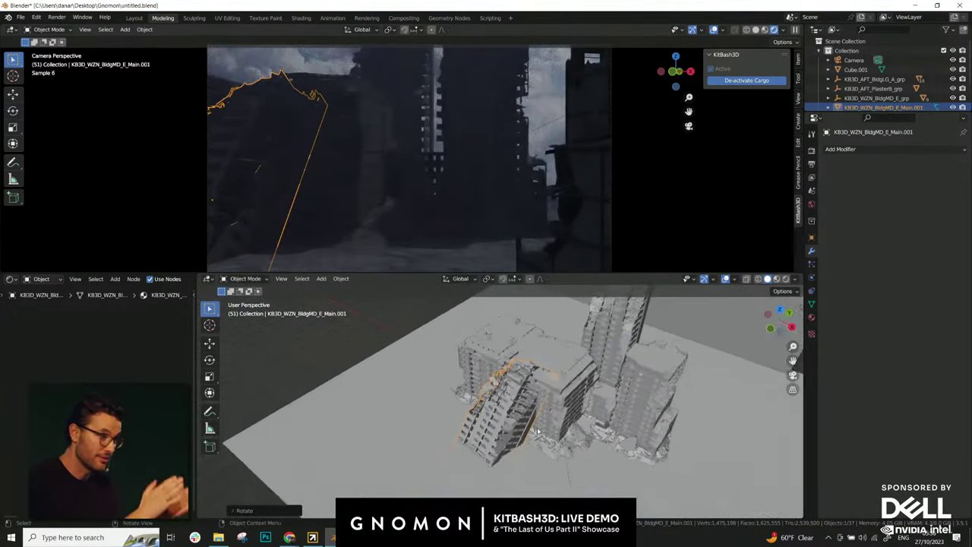
{"action": "middle_click_drag", "start_coordinate": [571, 406], "coordinate": [516, 397]}
{"action": "scroll", "coordinate": [544, 419], "scroll_direction": "up", "scroll_amount": 5}
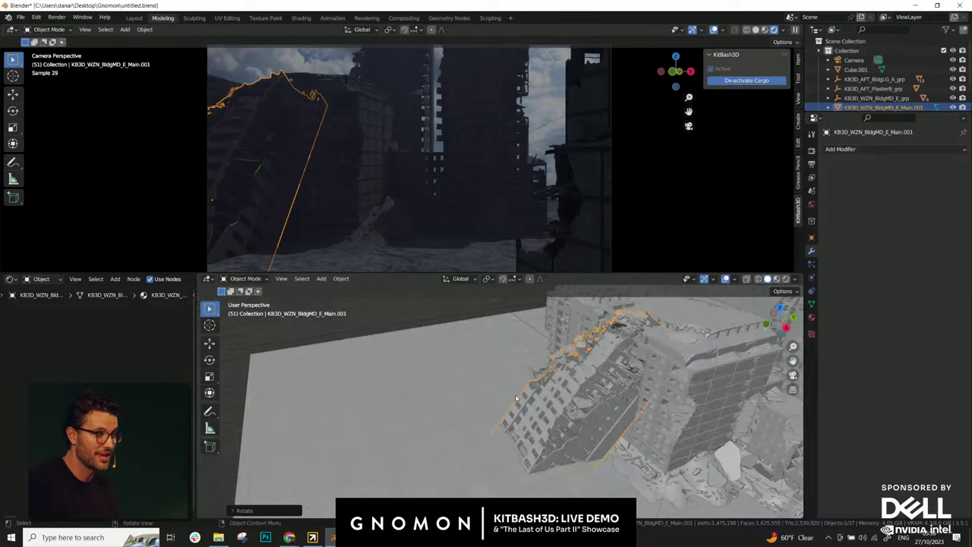
{"action": "key", "text": "Tab"}
{"action": "left_click", "coordinate": [575, 403]}
{"action": "scroll", "coordinate": [575, 403], "scroll_direction": "down", "scroll_amount": 1}
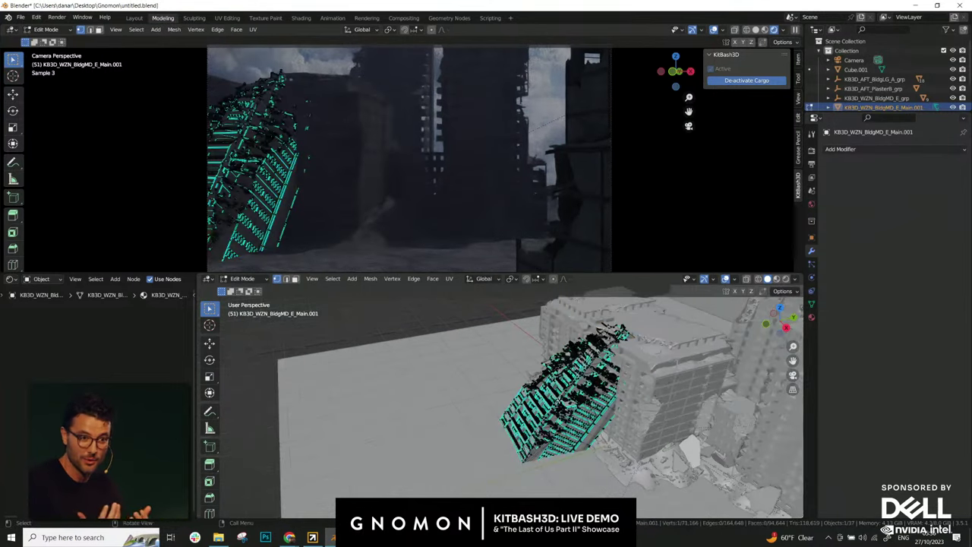
{"action": "left_click", "coordinate": [554, 278]}
{"action": "left_click", "coordinate": [725, 279]}
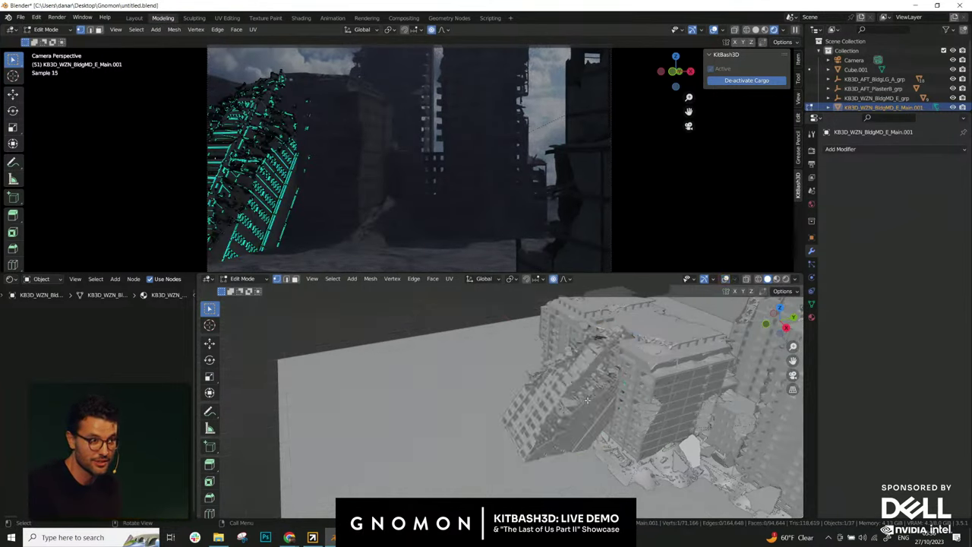
- Pull the tower's upper part downward with a smooth proportional move using a radius of about 23 m
{"action": "middle_click_drag", "start_coordinate": [669, 357], "coordinate": [623, 406]}
{"action": "key", "text": "g"}
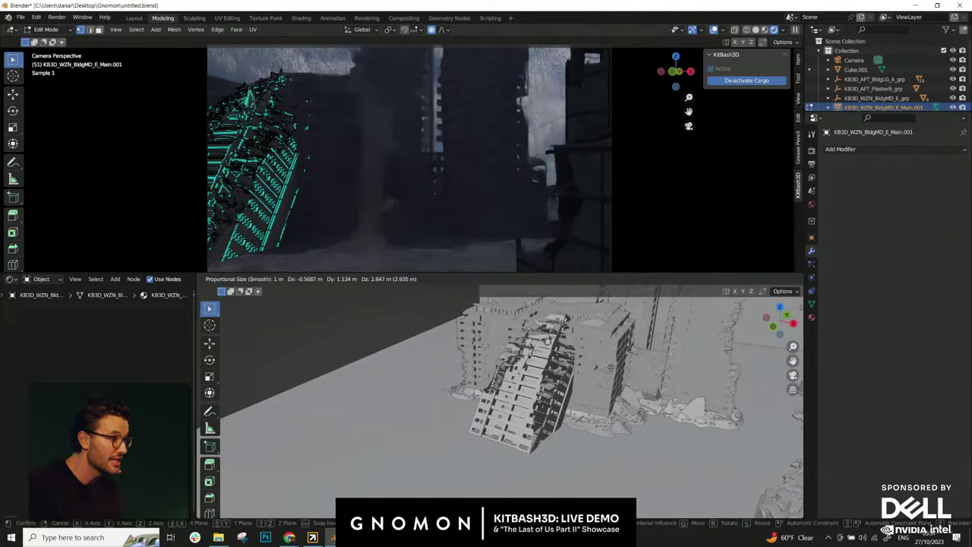
{"action": "scroll", "coordinate": [615, 380], "scroll_direction": "down", "scroll_amount": 14}
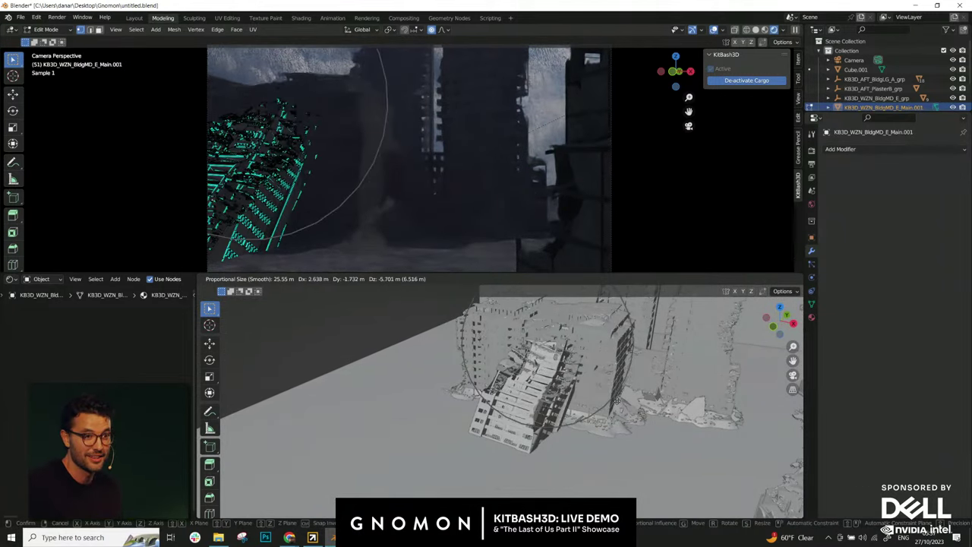
{"action": "scroll", "coordinate": [617, 401], "scroll_direction": "up", "scroll_amount": 1}
{"action": "left_click", "coordinate": [541, 427]}
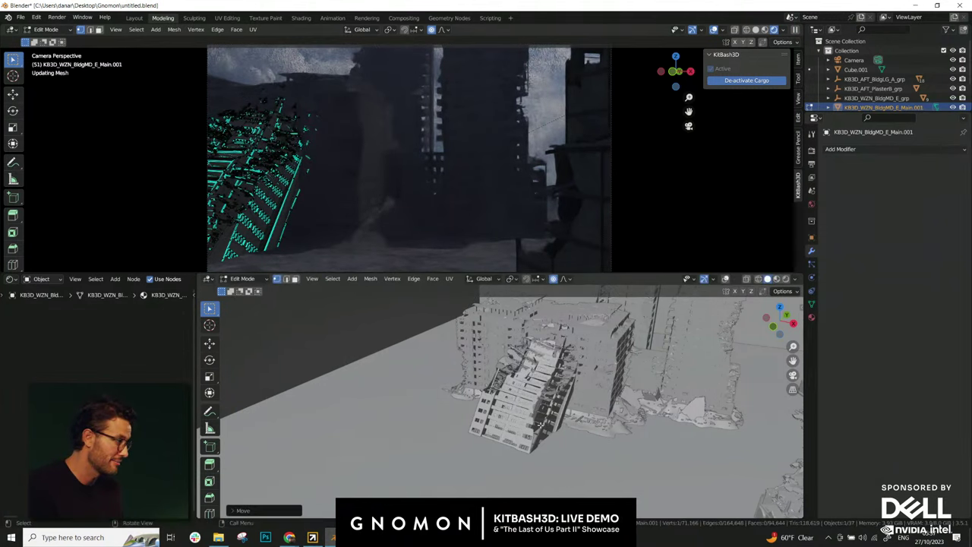
- Bend the tower further with a free proportional move and another of about 6 m along global Y, and return to Object Mode
{"action": "key", "text": "KP_Decimal"}
{"action": "key", "text": "g"}
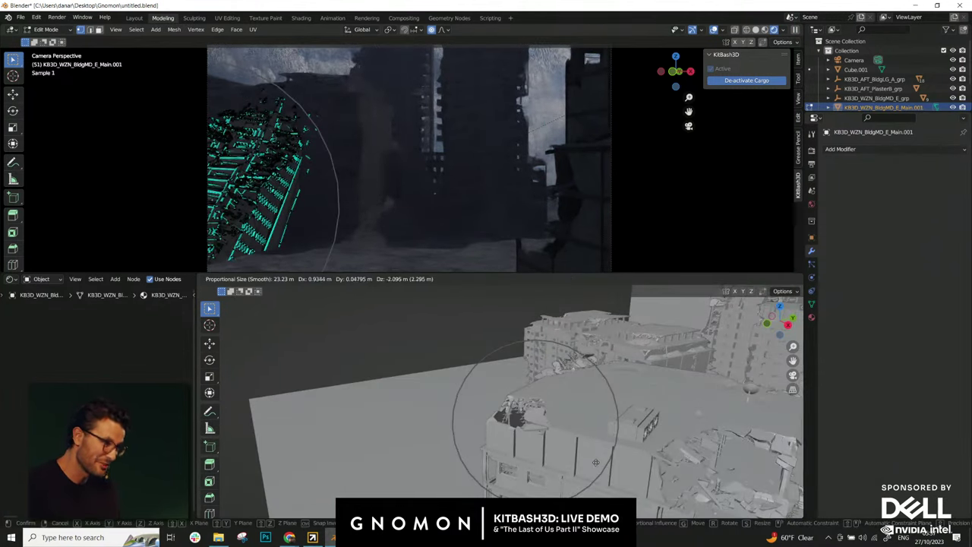
{"action": "left_click", "coordinate": [595, 433]}
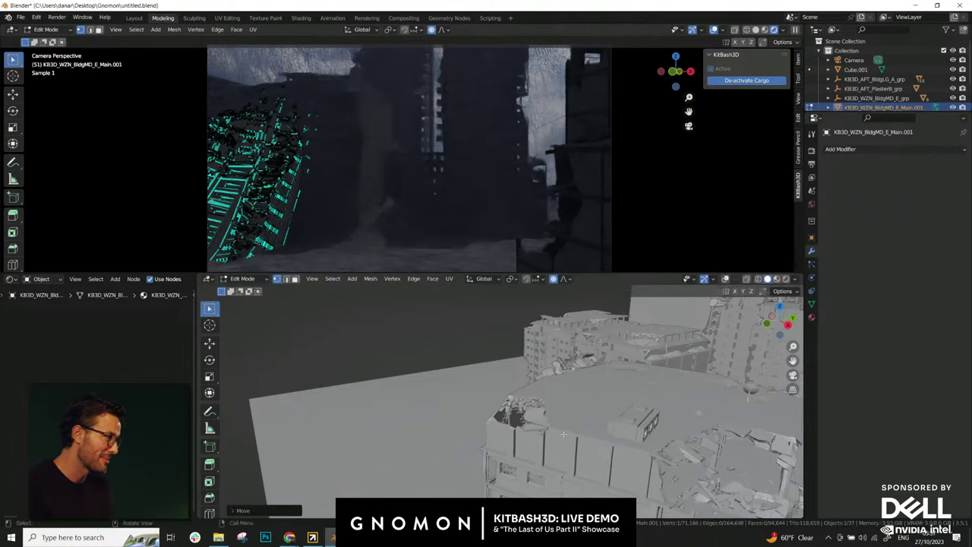
{"action": "middle_click_drag", "start_coordinate": [595, 432], "coordinate": [530, 462]}
{"action": "key", "text": "g"}
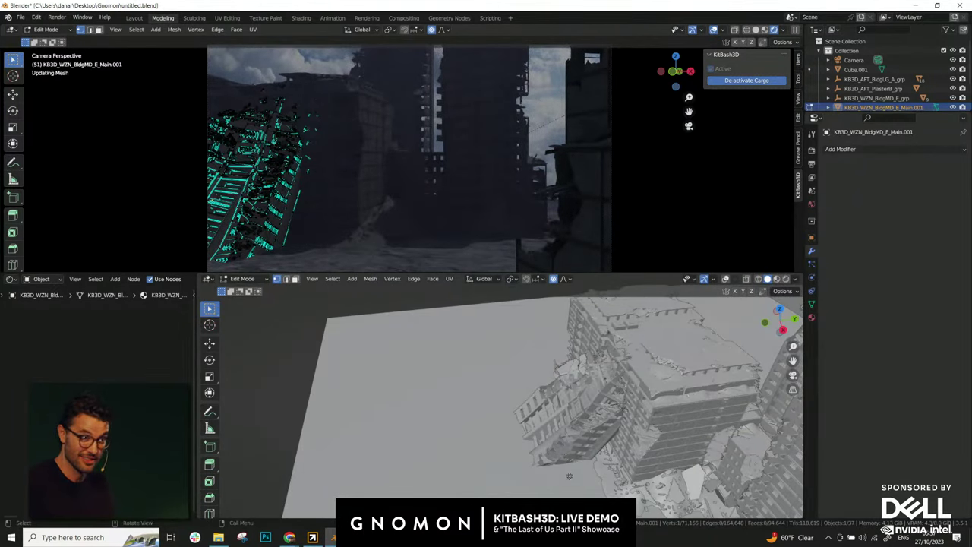
{"action": "key", "text": "y"}
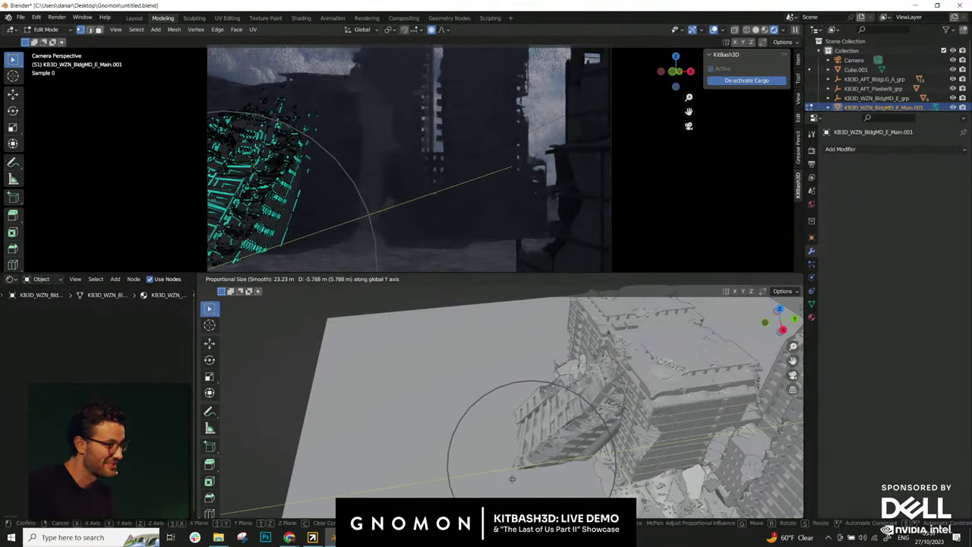
{"action": "left_click", "coordinate": [515, 478]}
{"action": "middle_click_drag", "start_coordinate": [515, 478], "coordinate": [568, 428]}
{"action": "key", "text": "Tab"}
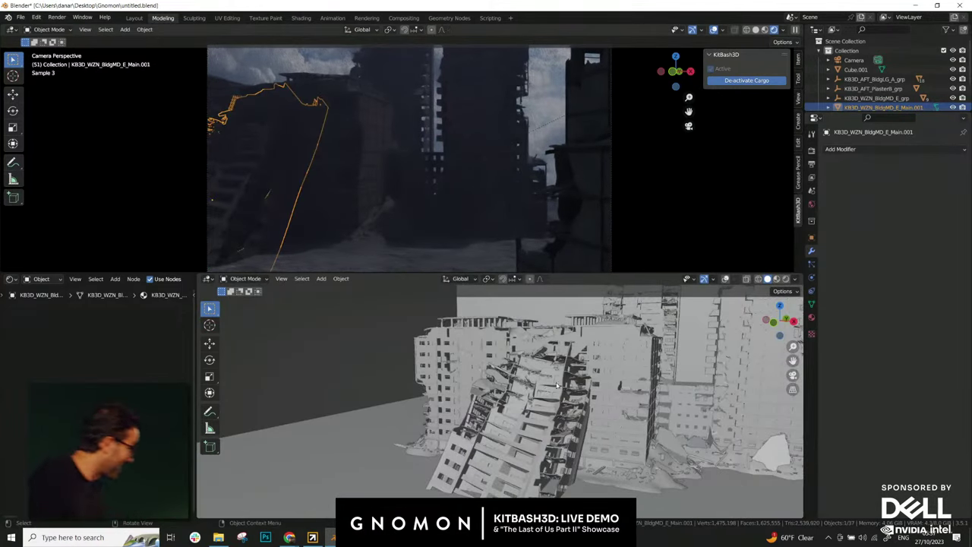
- Deselect the deformed tower and examine from several angles how it leans against the building behind it
{"action": "middle_click_drag", "start_coordinate": [550, 394], "coordinate": [439, 447]}
{"action": "key", "text": "alt+a"}
{"action": "scroll", "coordinate": [490, 438], "scroll_direction": "up", "scroll_amount": 3}
{"action": "scroll", "coordinate": [555, 442], "scroll_direction": "down", "scroll_amount": 4}
{"action": "middle_click_drag", "start_coordinate": [559, 443], "coordinate": [542, 431]}
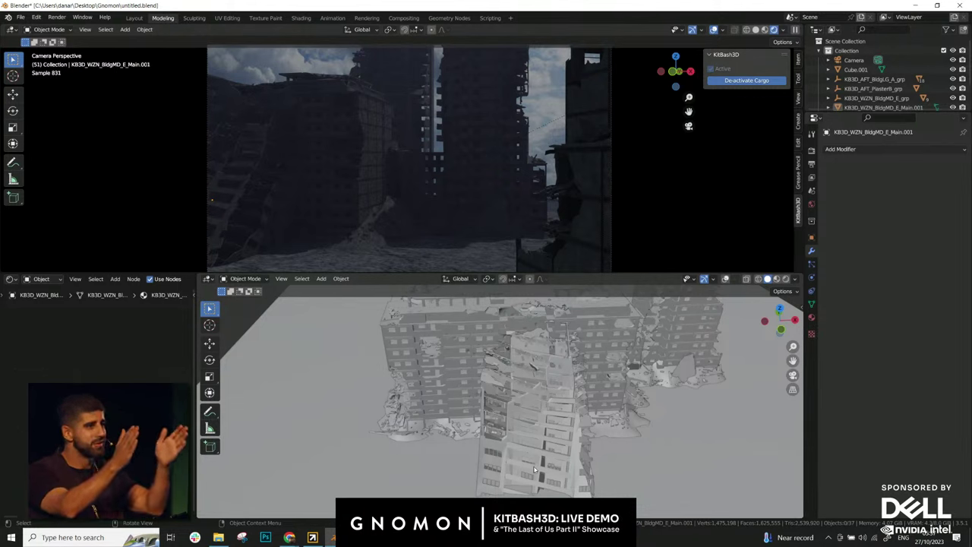
{"action": "middle_click_drag", "start_coordinate": [558, 427], "coordinate": [411, 384]}
{"action": "scroll", "coordinate": [525, 433], "scroll_direction": "down", "scroll_amount": 2}
{"action": "scroll", "coordinate": [536, 447], "scroll_direction": "up", "scroll_amount": 4}
- Reposition the deformed tower slightly beside the apartment block and rotate it about global Z
{"action": "left_click", "coordinate": [513, 418]}
{"action": "mouse_move", "coordinate": [536, 445]}
{"action": "middle_mouse_down"}
{"action": "mouse_move", "coordinate": [513, 418]}
{"action": "mouse_move", "coordinate": [541, 433]}
{"action": "middle_mouse_up"}
{"action": "key", "text": "g"}
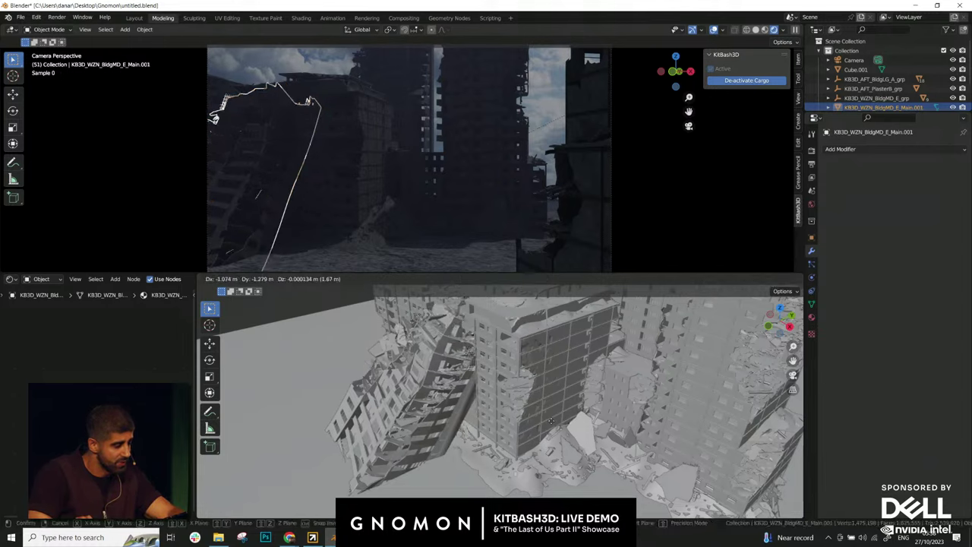
{"action": "left_click", "coordinate": [512, 414]}
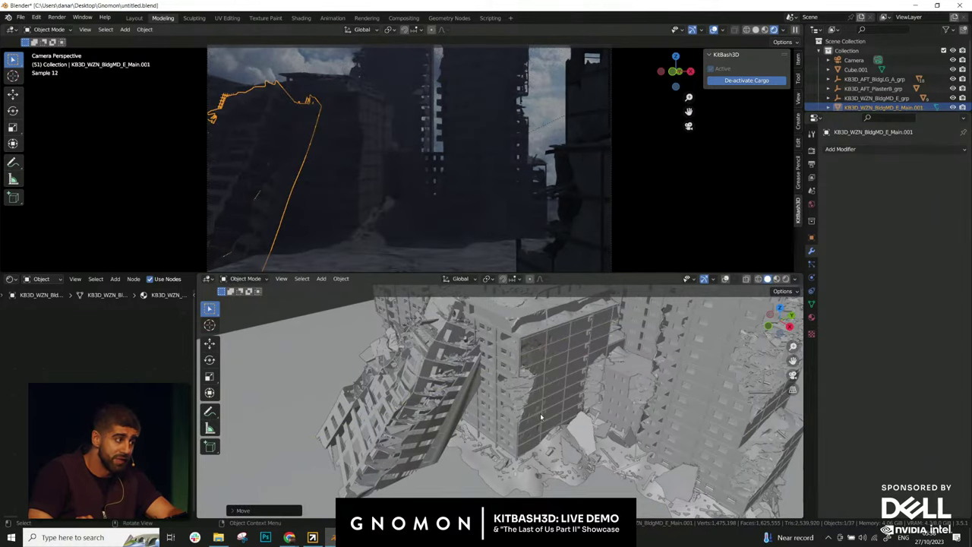
{"action": "key", "text": "r"}
{"action": "key", "text": "z"}
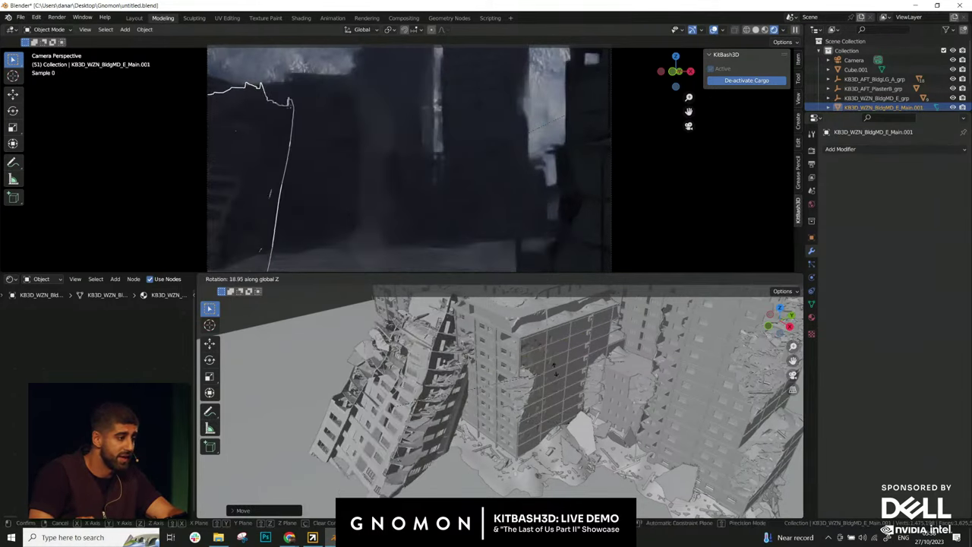
{"action": "left_click", "coordinate": [549, 371]}
{"action": "middle_click_drag", "start_coordinate": [547, 375], "coordinate": [575, 392]}
- Select the ground plane and widen the shader editor to show the KB3D_AFT_DamageA nodes around the Principled BSDF
{"action": "scroll", "coordinate": [529, 421], "scroll_direction": "down", "scroll_amount": 5}
{"action": "left_click", "coordinate": [475, 422]}
{"action": "middle_click_drag", "start_coordinate": [564, 359], "coordinate": [545, 390]}
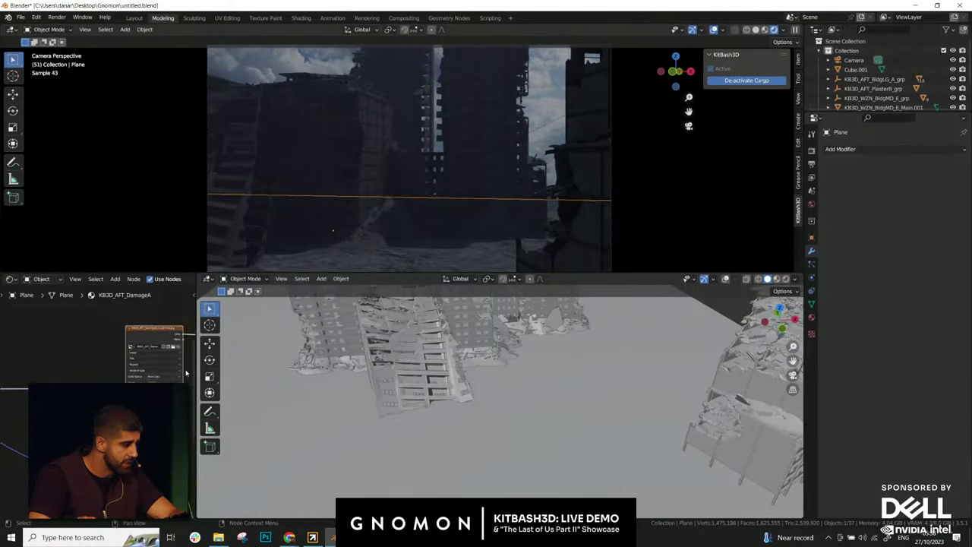
{"action": "left_click_drag", "start_coordinate": [196, 395], "coordinate": [575, 395]}
{"action": "middle_click_drag", "start_coordinate": [387, 381], "coordinate": [199, 430]}
{"action": "scroll", "coordinate": [369, 375], "scroll_direction": "down", "scroll_amount": 4}
{"action": "left_click", "coordinate": [369, 375]}
{"action": "scroll", "coordinate": [334, 418], "scroll_direction": "up", "scroll_amount": 7}
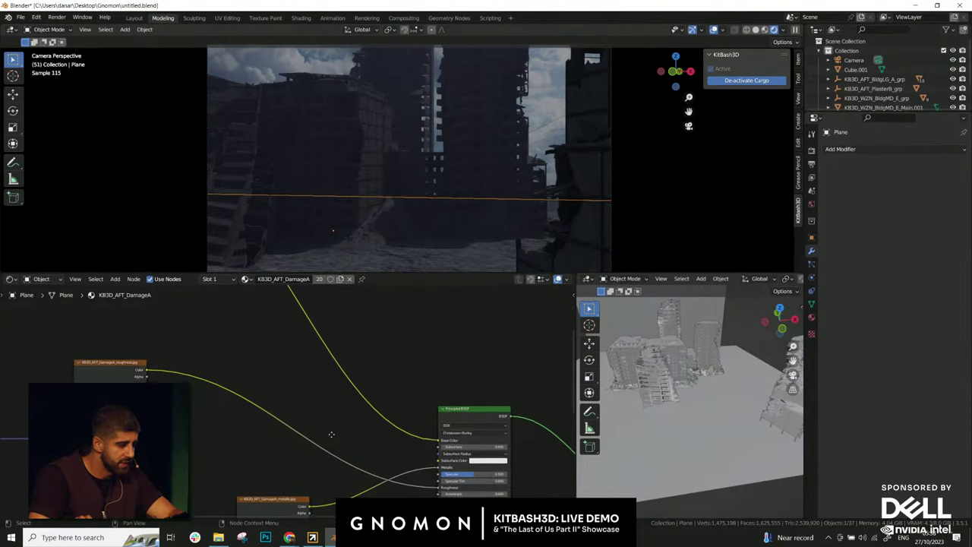
- Move the metallic texture node above the roughness texture node in the ground material's shader graph
{"action": "middle_click_drag", "start_coordinate": [327, 497], "coordinate": [343, 405]}
{"action": "scroll", "coordinate": [295, 393], "scroll_direction": "up", "scroll_amount": 1}
{"action": "middle_click_drag", "start_coordinate": [274, 418], "coordinate": [318, 457]}
{"action": "left_click_drag", "start_coordinate": [318, 456], "coordinate": [259, 392]}
{"action": "middle_click_drag", "start_coordinate": [259, 391], "coordinate": [274, 453]}
{"action": "left_click_drag", "start_coordinate": [274, 456], "coordinate": [163, 316]}
{"action": "middle_click_drag", "start_coordinate": [231, 379], "coordinate": [131, 303]}
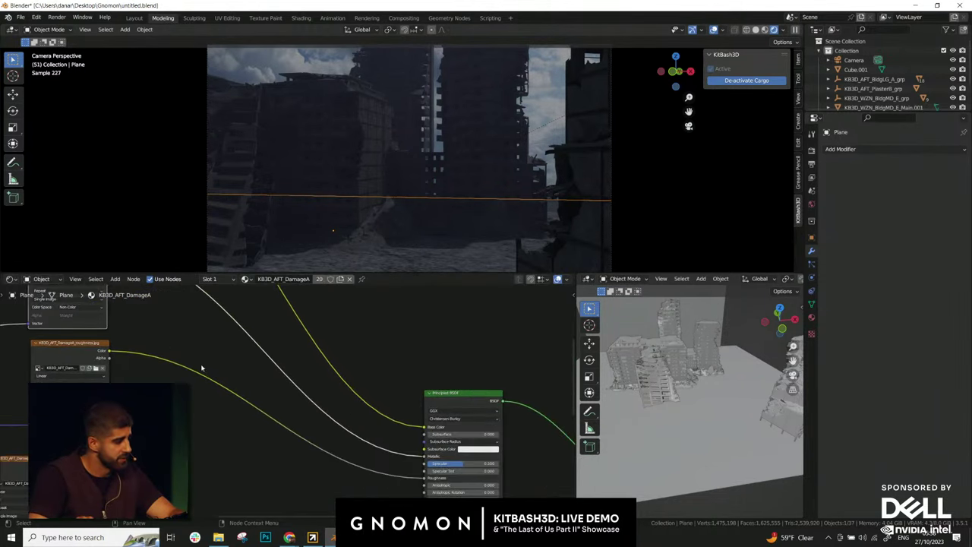
- Insert a ColorRamp between the roughness texture and the Principled BSDF, and set its black stop to 0.662 while previewing the ramp
{"action": "left_click_drag", "start_coordinate": [69, 355], "coordinate": [162, 404]}
{"action": "middle_click_drag", "start_coordinate": [248, 453], "coordinate": [269, 414]}
{"action": "left_click_drag", "start_coordinate": [242, 340], "coordinate": [274, 336]}
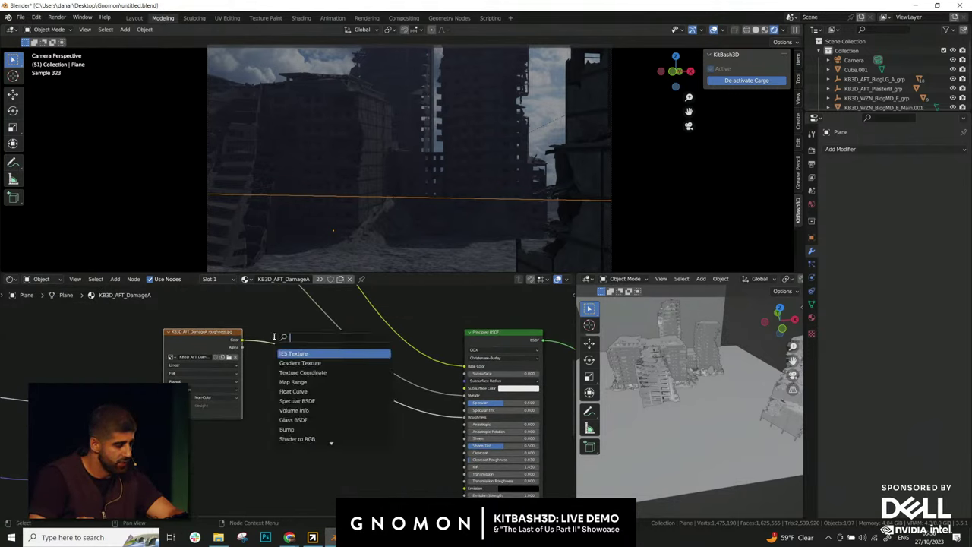
{"action": "type", "text": "c"}
{"action": "left_click", "coordinate": [319, 365]}
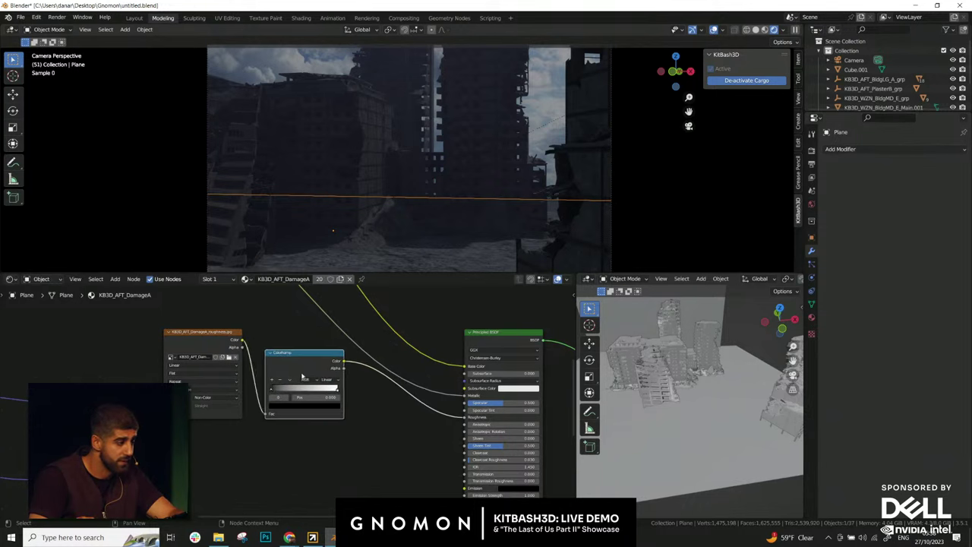
{"action": "scroll", "coordinate": [304, 429], "scroll_direction": "up", "scroll_amount": 1}
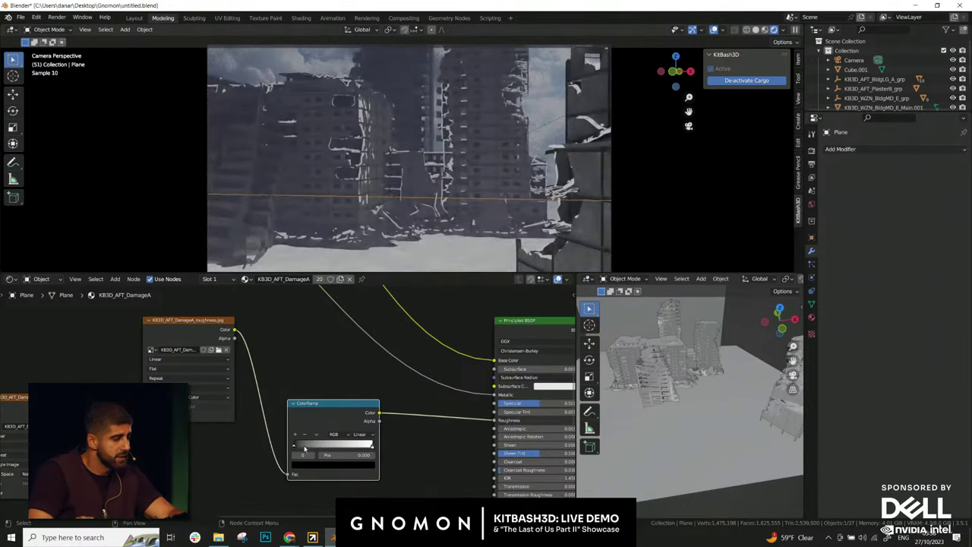
{"action": "left_click_drag", "start_coordinate": [298, 448], "coordinate": [355, 452]}
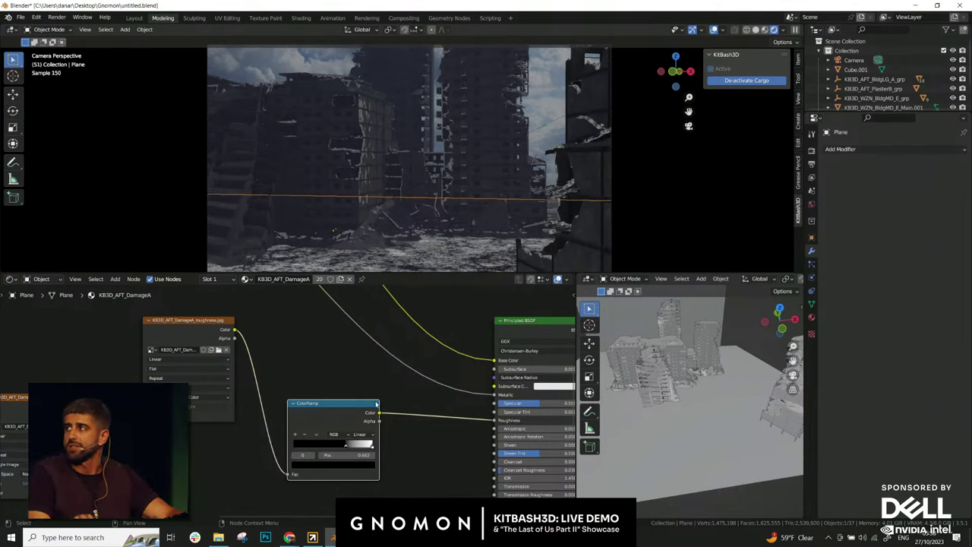
- End the ColorRamp preview by reconnecting the Principled BSDF to the Material Output
{"action": "scroll", "coordinate": [315, 403], "scroll_direction": "down", "scroll_amount": 5}
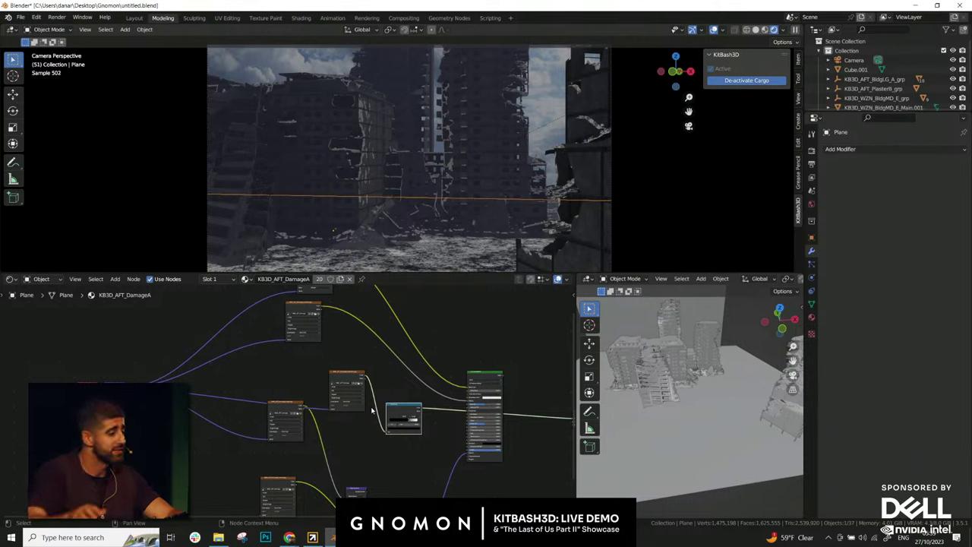
{"action": "scroll", "coordinate": [304, 414], "scroll_direction": "up", "scroll_amount": 5}
{"action": "middle_click_drag", "start_coordinate": [368, 322], "coordinate": [245, 420]}
{"action": "middle_click_drag", "start_coordinate": [376, 426], "coordinate": [303, 374]}
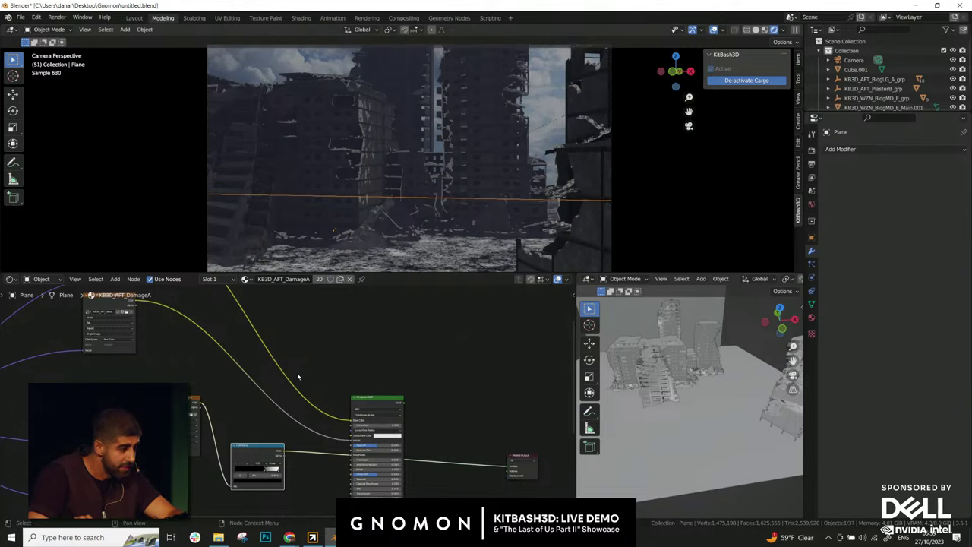
{"action": "scroll", "coordinate": [303, 389], "scroll_direction": "up", "scroll_amount": 5}
{"action": "middle_click_drag", "start_coordinate": [317, 447], "coordinate": [265, 429]}
{"action": "scroll", "coordinate": [306, 434], "scroll_direction": "up", "scroll_amount": 1}
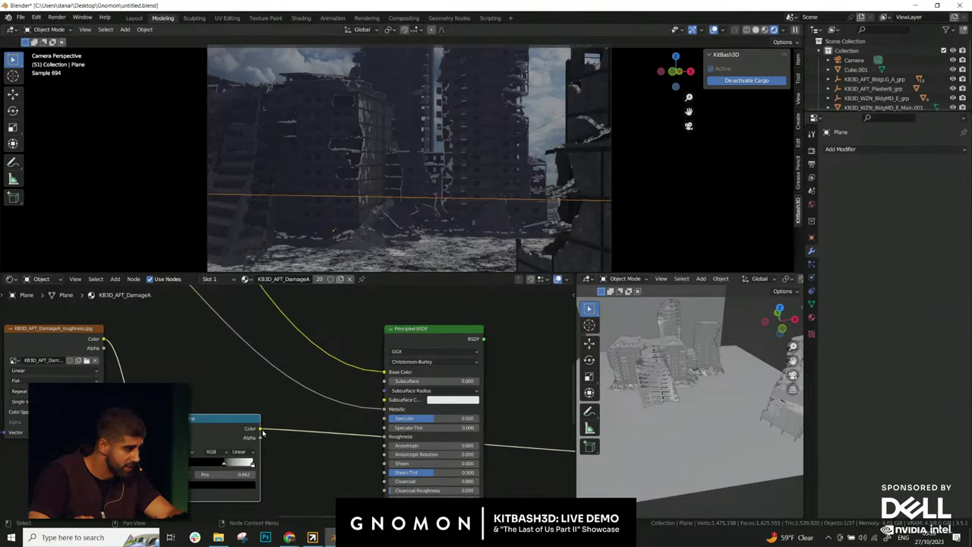
{"action": "left_click", "coordinate": [395, 339], "text": "ctrl+shift"}
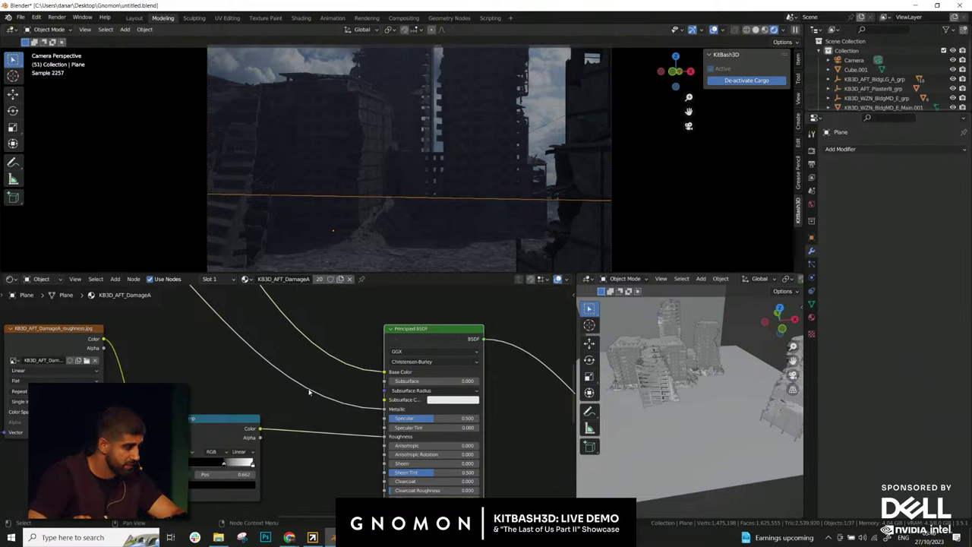
- Tighten the roughness ColorRamp, setting its white stop to 0.578 and its black stop to 0.527
{"action": "middle_click_drag", "start_coordinate": [262, 417], "coordinate": [259, 414]}
{"action": "scroll", "coordinate": [235, 443], "scroll_direction": "up", "scroll_amount": 2}
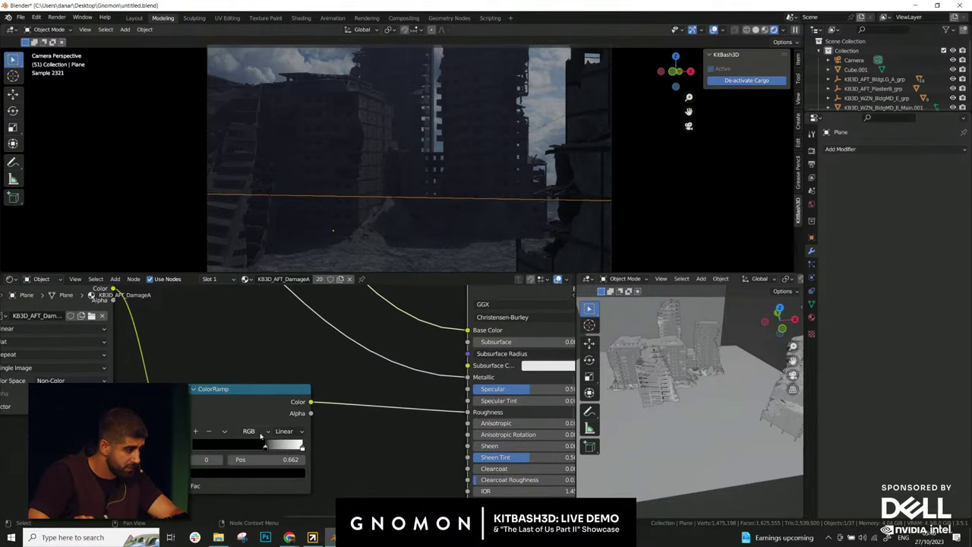
{"action": "mouse_move", "coordinate": [266, 447]}
{"action": "left_mouse_down"}
{"action": "mouse_move", "coordinate": [282, 448]}
{"action": "mouse_move", "coordinate": [248, 449]}
{"action": "left_mouse_up"}
{"action": "scroll", "coordinate": [376, 252], "scroll_direction": "up", "scroll_amount": 2}
{"action": "middle_click_drag", "start_coordinate": [418, 255], "coordinate": [378, 176], "text": "shift"}
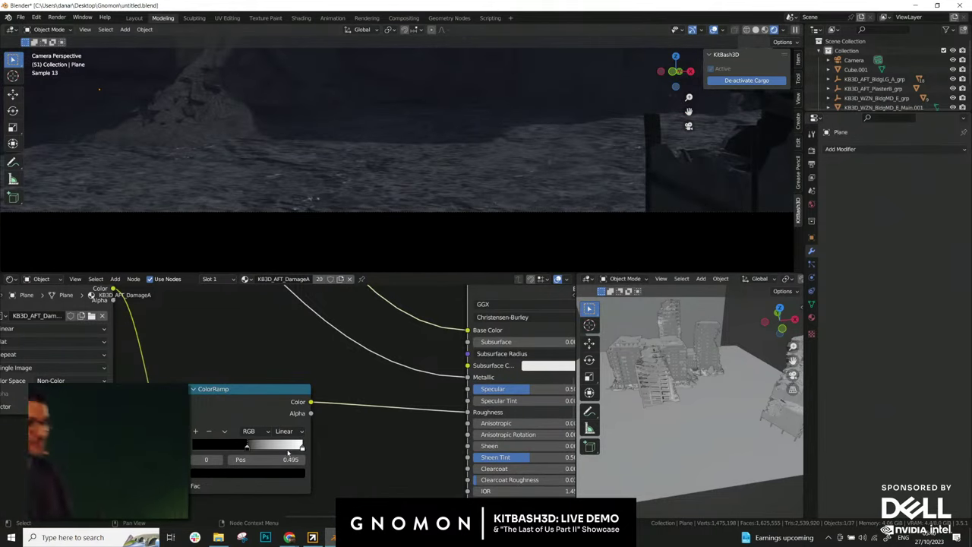
{"action": "left_click_drag", "start_coordinate": [301, 447], "coordinate": [256, 447]}
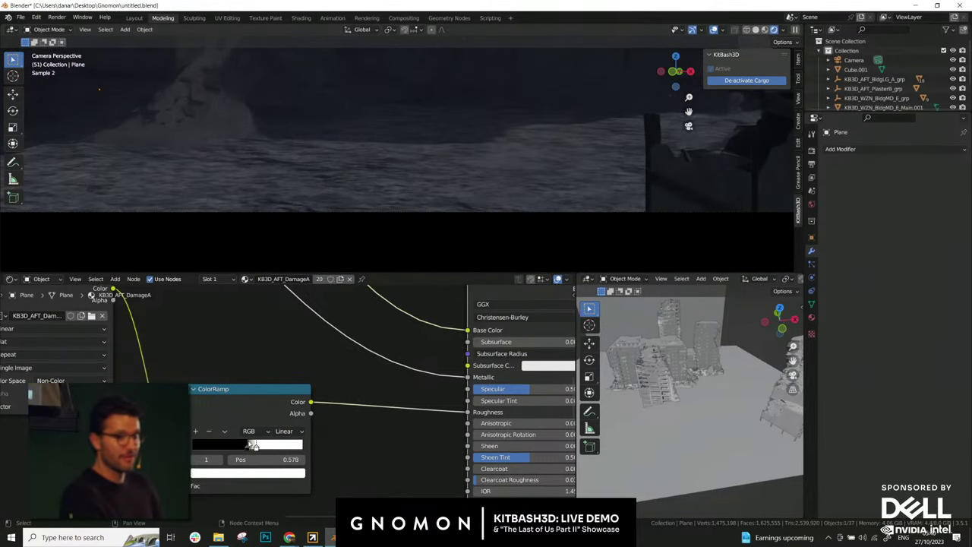
{"action": "left_click", "coordinate": [240, 447]}
- Disconnect the metallic texture from the Principled BSDF and move the ColorRamp's white stop to 0.742
{"action": "middle_click_drag", "start_coordinate": [356, 433], "coordinate": [286, 461]}
{"action": "scroll", "coordinate": [286, 462], "scroll_direction": "down", "scroll_amount": 1}
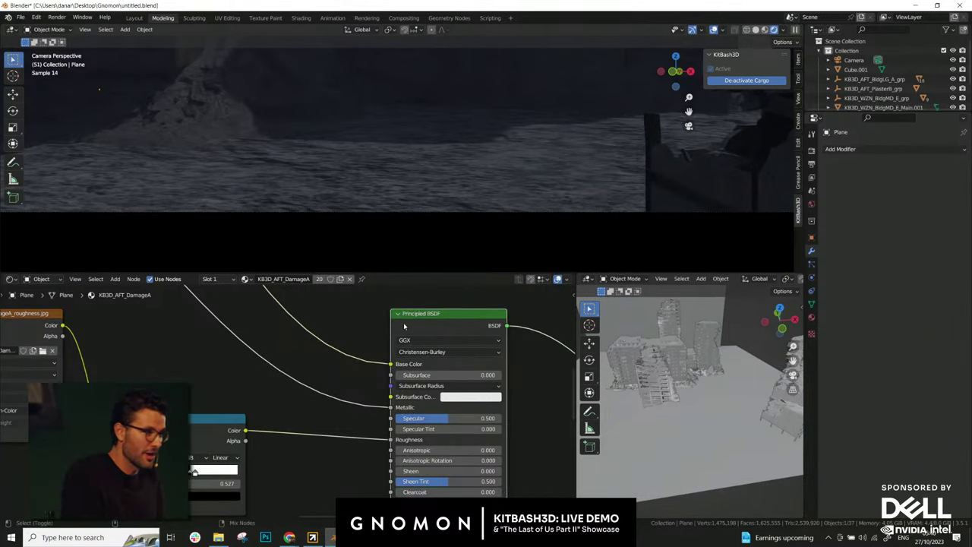
{"action": "middle_click_drag", "start_coordinate": [283, 358], "coordinate": [379, 404]}
{"action": "scroll", "coordinate": [379, 404], "scroll_direction": "down", "scroll_amount": 3}
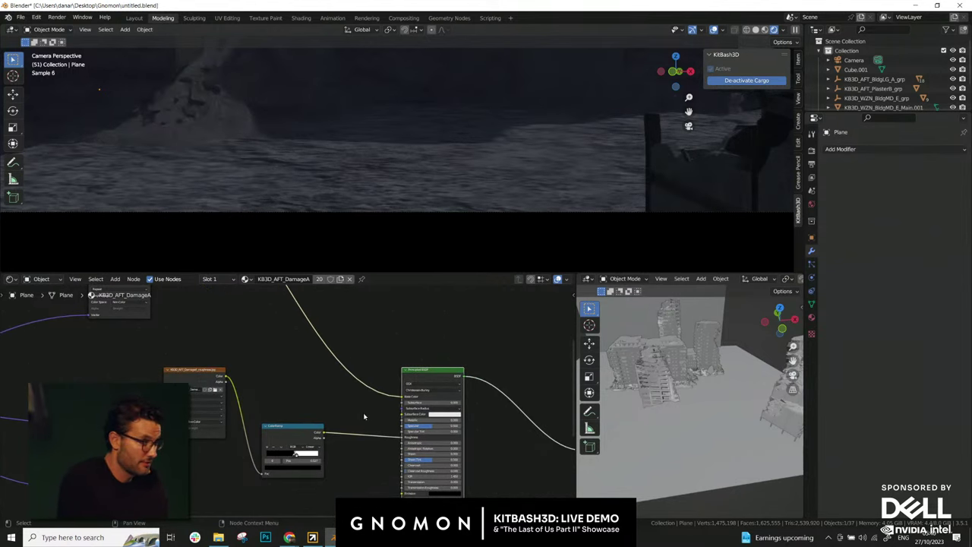
{"action": "scroll", "coordinate": [342, 419], "scroll_direction": "up", "scroll_amount": 2}
{"action": "left_click", "coordinate": [299, 462]}
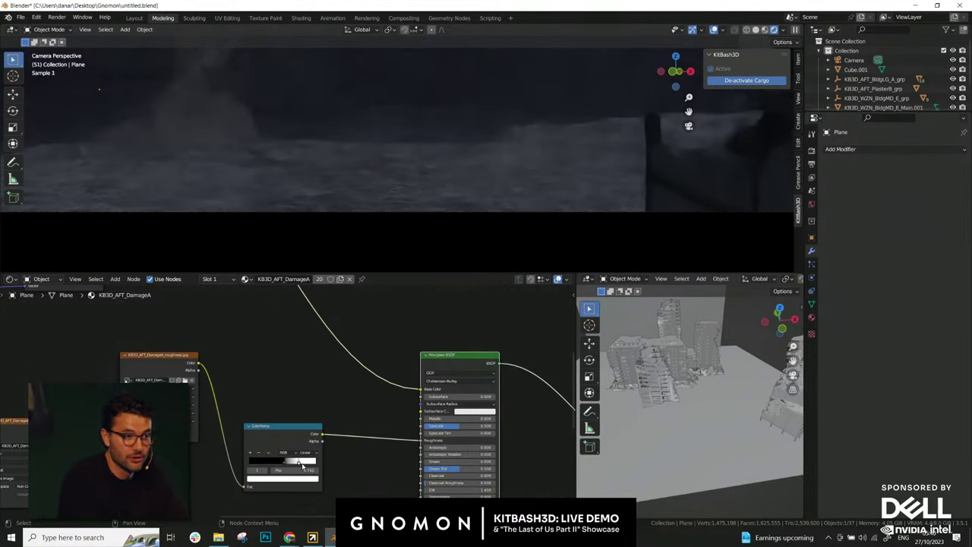
- Widen the 3D viewport beside the shader editor to give a broader view of the scene
{"action": "scroll", "coordinate": [288, 410], "scroll_direction": "down", "scroll_amount": 3}
{"action": "scroll", "coordinate": [706, 408], "scroll_direction": "down", "scroll_amount": 4}
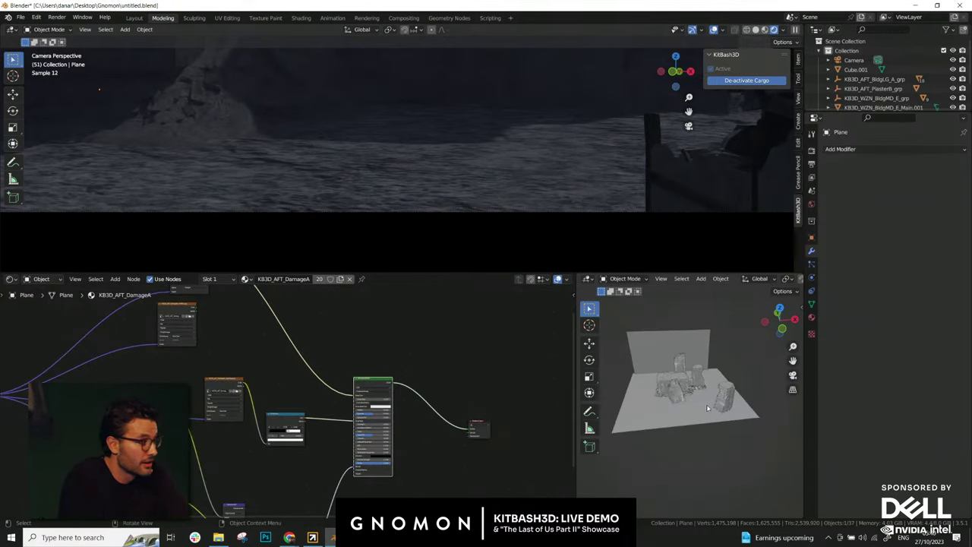
{"action": "middle_click_drag", "start_coordinate": [707, 408], "coordinate": [709, 387]}
{"action": "middle_click_drag", "start_coordinate": [724, 343], "coordinate": [712, 373], "text": "shift"}
{"action": "scroll", "coordinate": [712, 373], "scroll_direction": "up", "scroll_amount": 2}
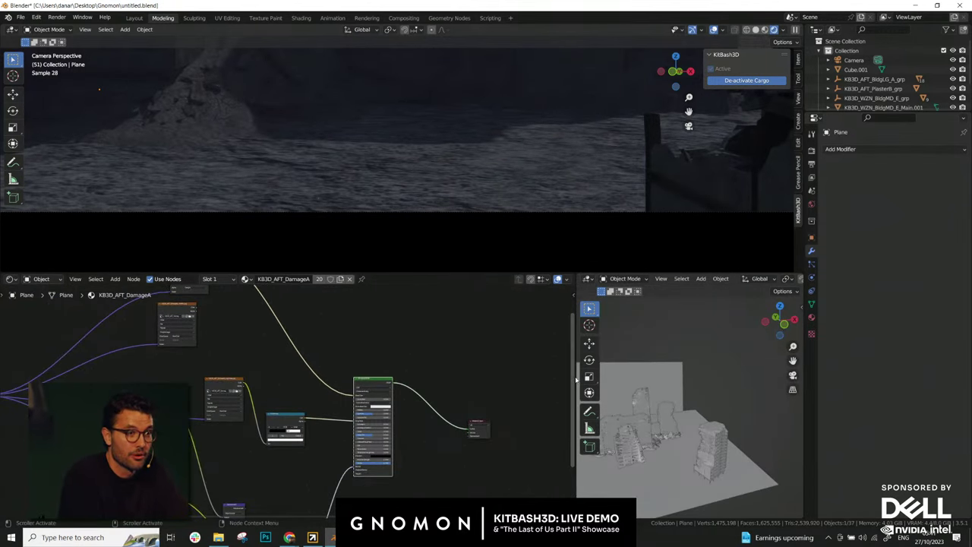
{"action": "left_click_drag", "start_coordinate": [576, 378], "coordinate": [326, 377]}
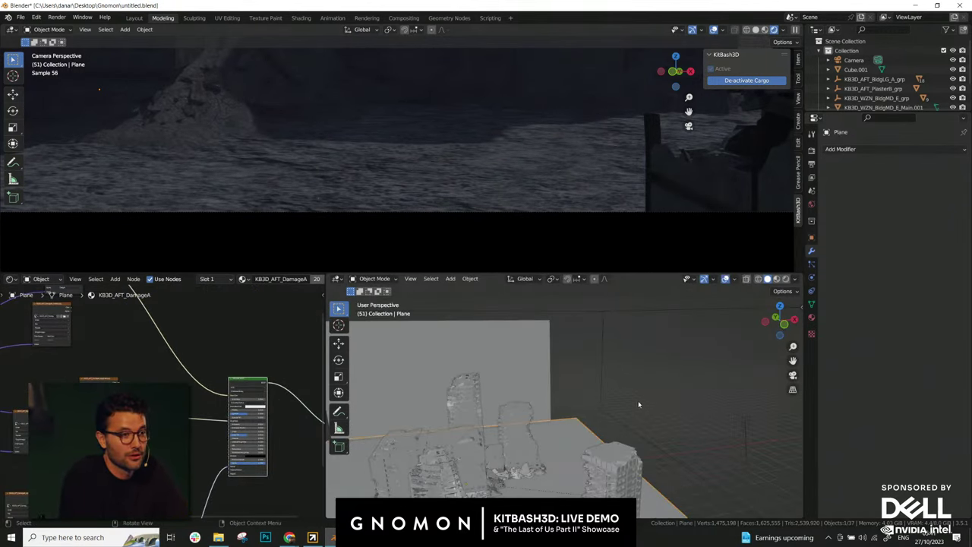
- Select the sun light beside the city and set its strength to 2.010
{"action": "middle_click_drag", "start_coordinate": [638, 404], "coordinate": [696, 404]}
{"action": "left_click", "coordinate": [697, 404]}
{"action": "left_click", "coordinate": [814, 279]}
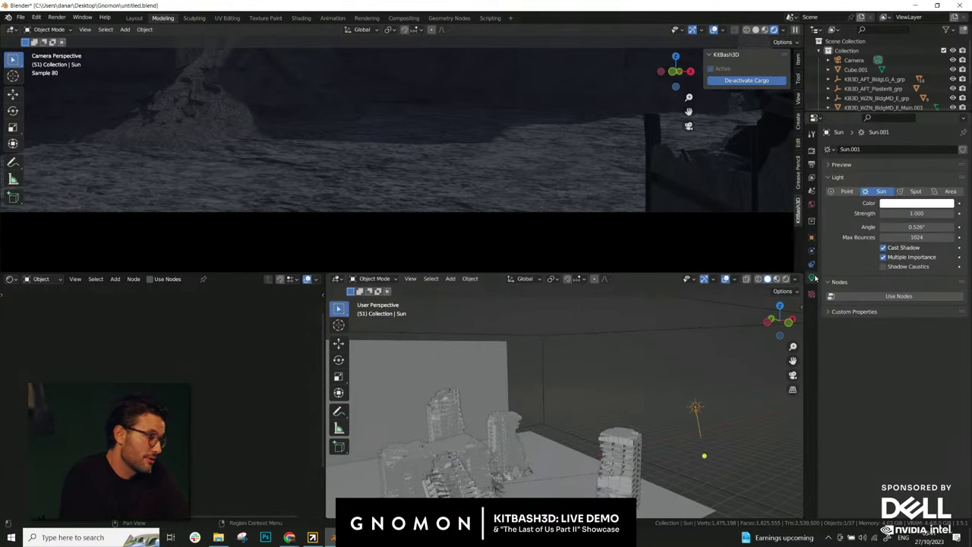
{"action": "left_click_drag", "start_coordinate": [917, 214], "coordinate": [935, 214]}
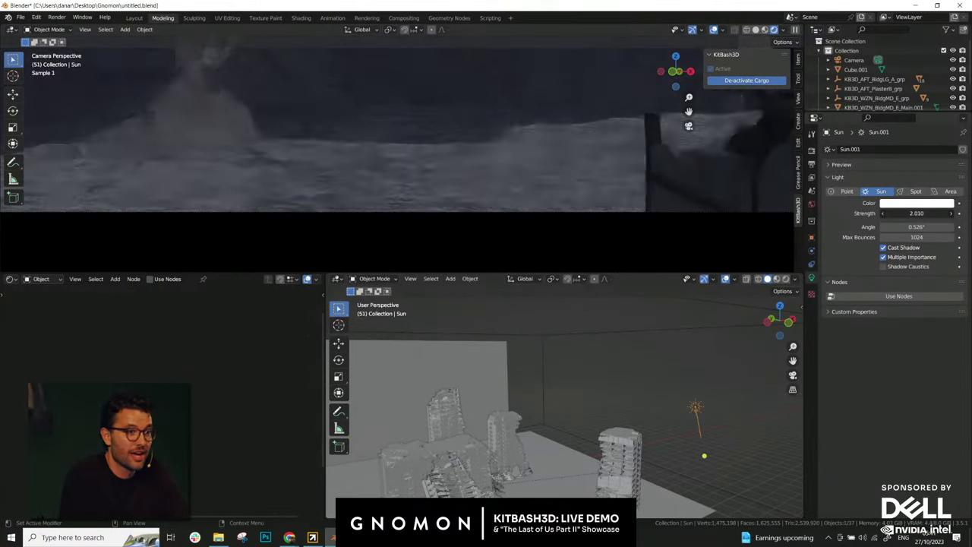
- Reselect the ground plane and lower the Specular value of its Principled BSDF to nearly zero
{"action": "left_click", "coordinate": [322, 204]}
{"action": "scroll", "coordinate": [207, 418], "scroll_direction": "up", "scroll_amount": 4}
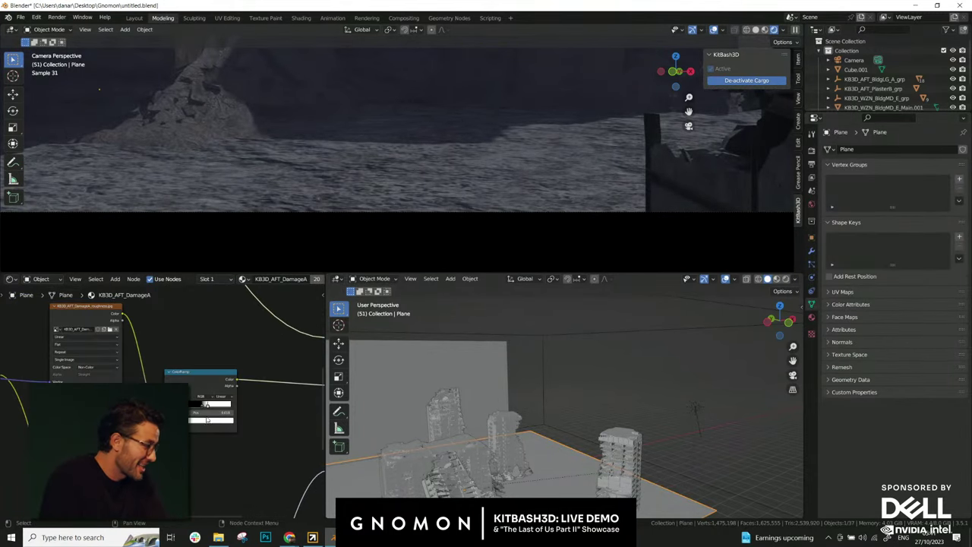
{"action": "middle_click_drag", "start_coordinate": [207, 420], "coordinate": [131, 420]}
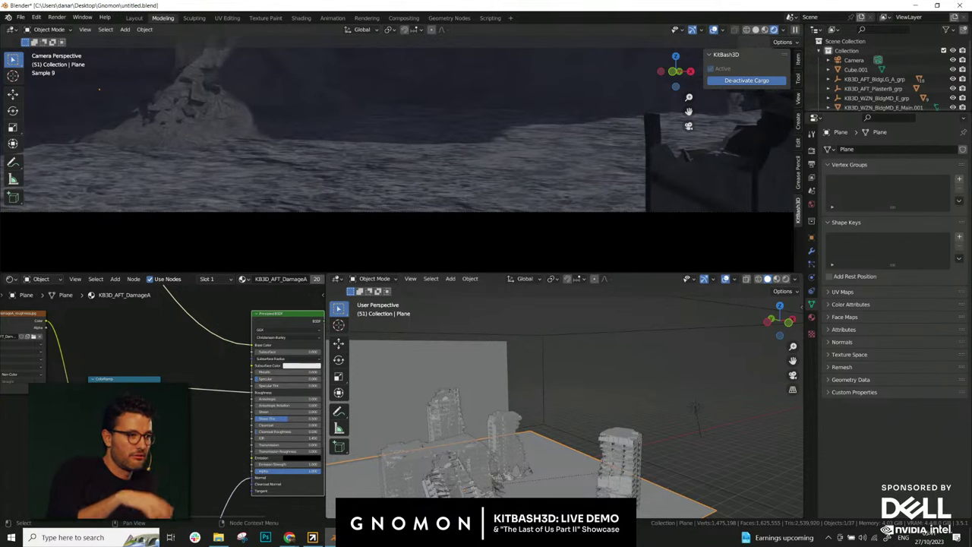
{"action": "scroll", "coordinate": [162, 398], "scroll_direction": "up", "scroll_amount": 2}
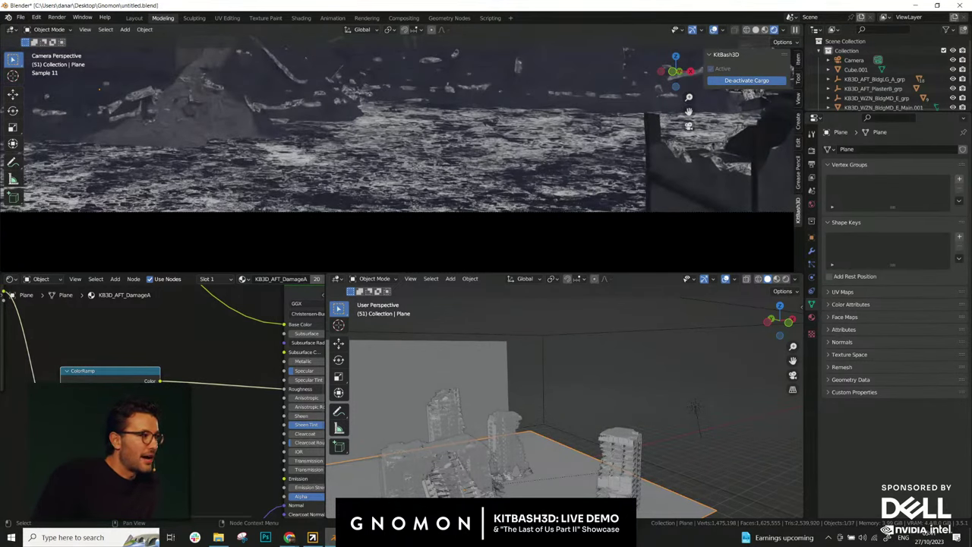
- Lighten the ColorRamp's black stop to dark grey and restore the Principled BSDF as the displayed shader
{"action": "left_click", "coordinate": [106, 435]}
{"action": "left_click_drag", "start_coordinate": [136, 376], "coordinate": [136, 361]}
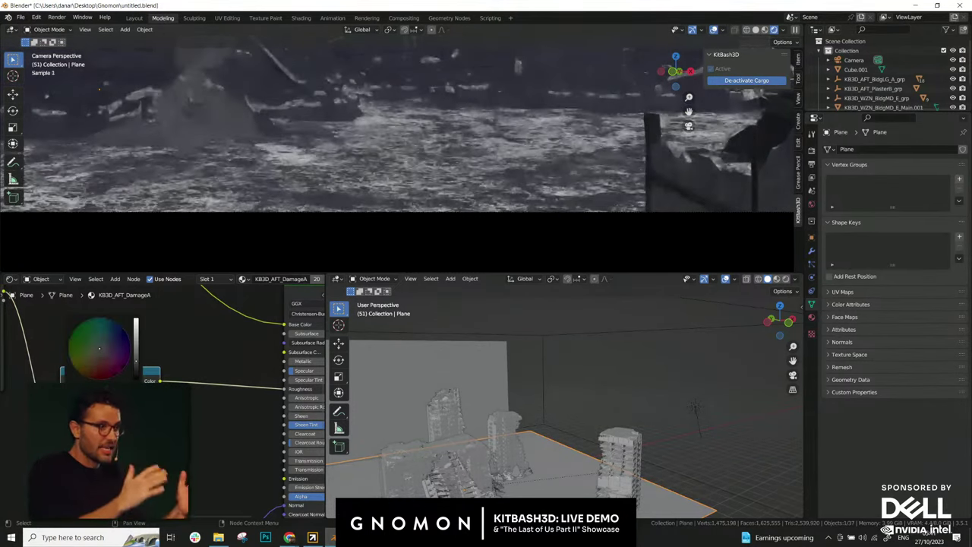
{"action": "scroll", "coordinate": [268, 323], "scroll_direction": "down", "scroll_amount": 2}
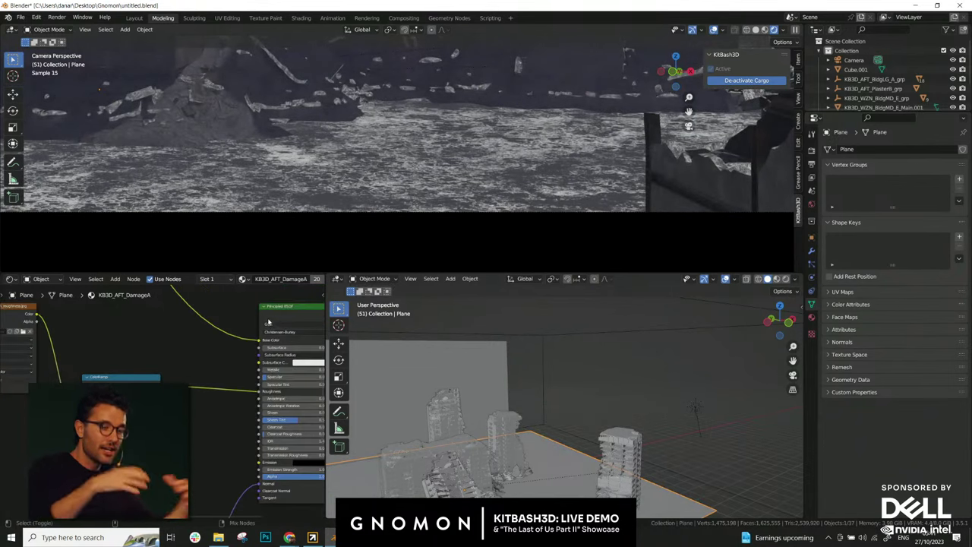
{"action": "scroll", "coordinate": [267, 323], "scroll_direction": "up", "scroll_amount": 1}
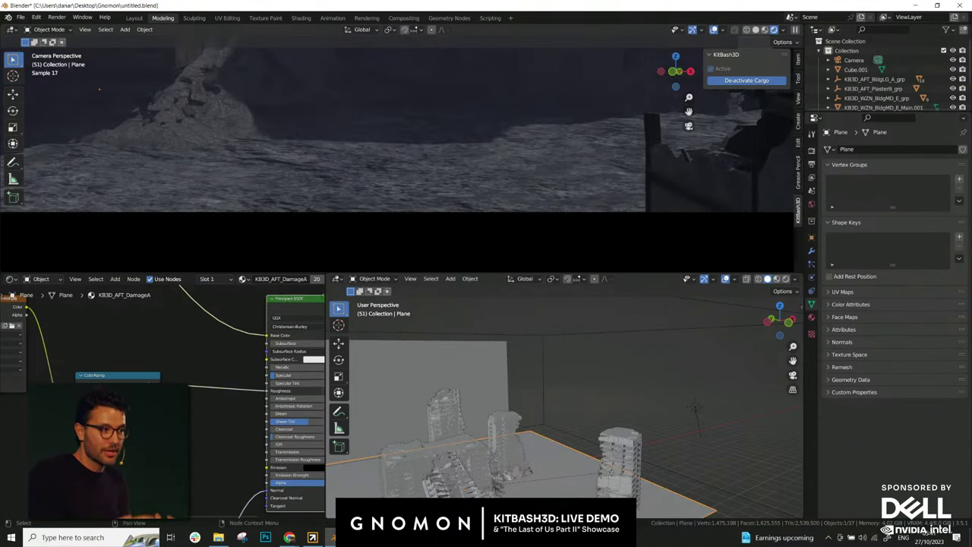
- Move the ColorRamp node lower in the ground material's shader graph
{"action": "middle_click_drag", "start_coordinate": [139, 387], "coordinate": [171, 368]}
{"action": "left_click_drag", "start_coordinate": [172, 368], "coordinate": [168, 410]}
{"action": "scroll", "coordinate": [167, 399], "scroll_direction": "down", "scroll_amount": 2}
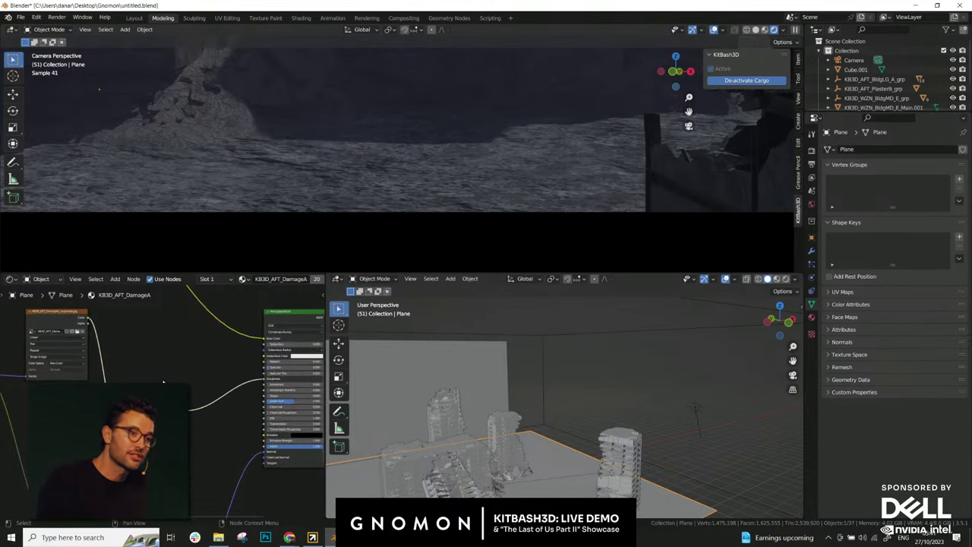
- Switch the camera view to Solid shading and maximize the perspective viewport around the ground plane and buildings
{"action": "middle_click_drag", "start_coordinate": [532, 444], "coordinate": [539, 303]}
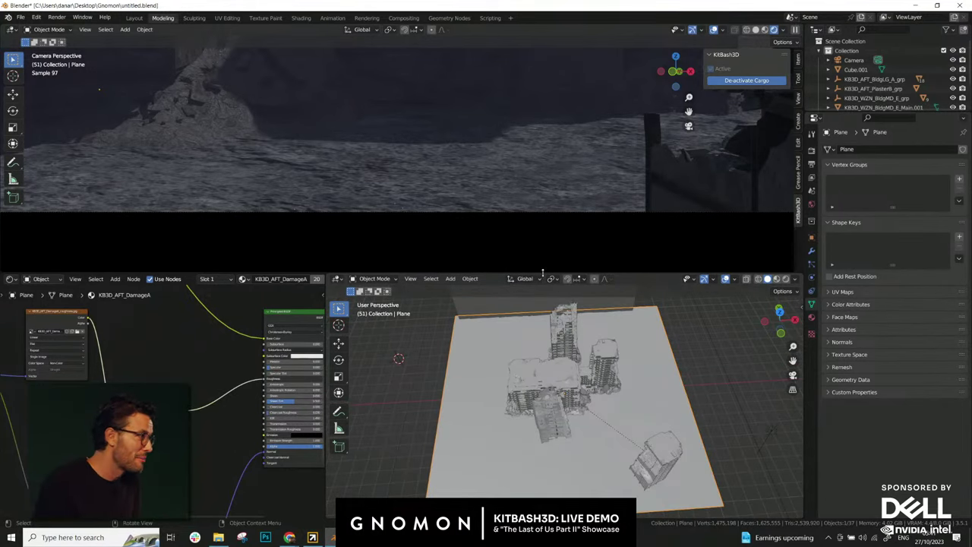
{"action": "left_click_drag", "start_coordinate": [542, 272], "coordinate": [542, 214]}
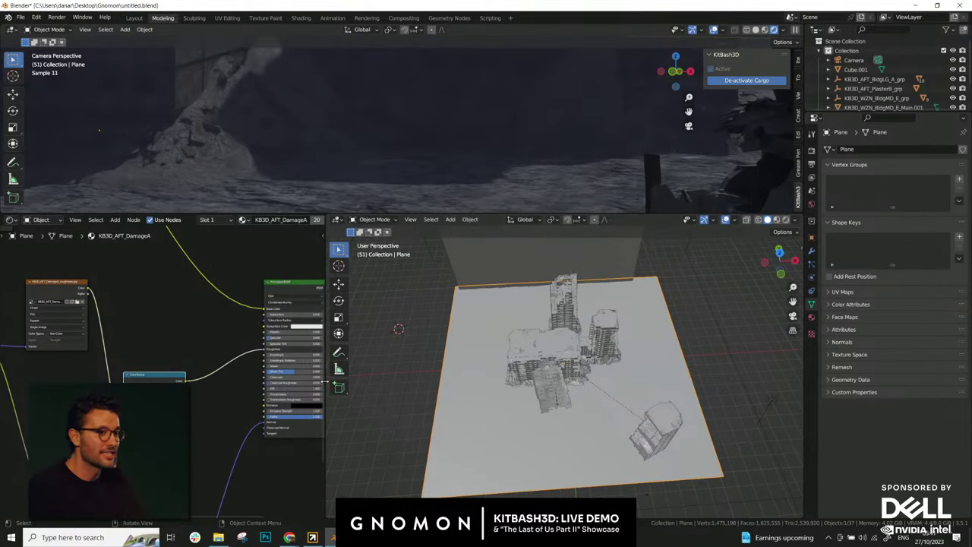
{"action": "left_click_drag", "start_coordinate": [326, 383], "coordinate": [305, 381]}
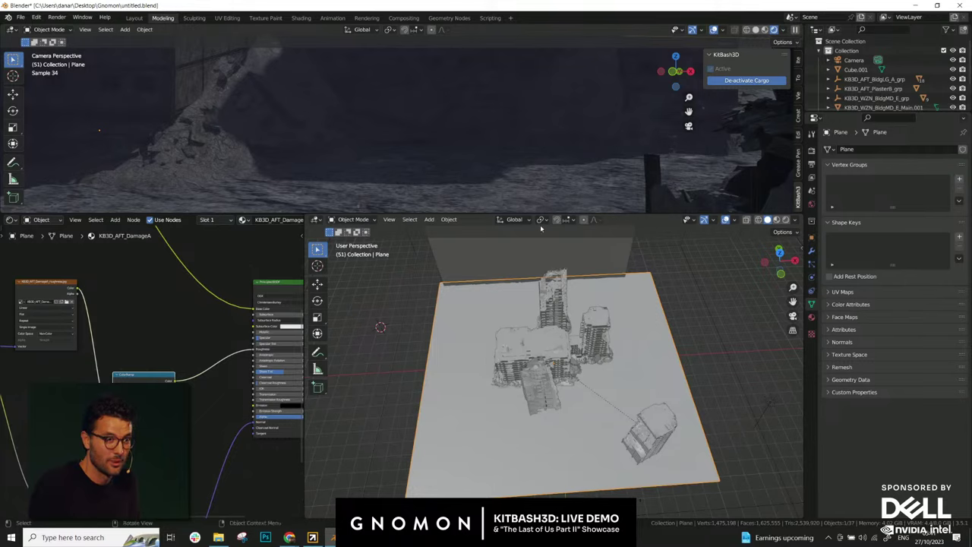
{"action": "left_click_drag", "start_coordinate": [542, 215], "coordinate": [509, 201]}
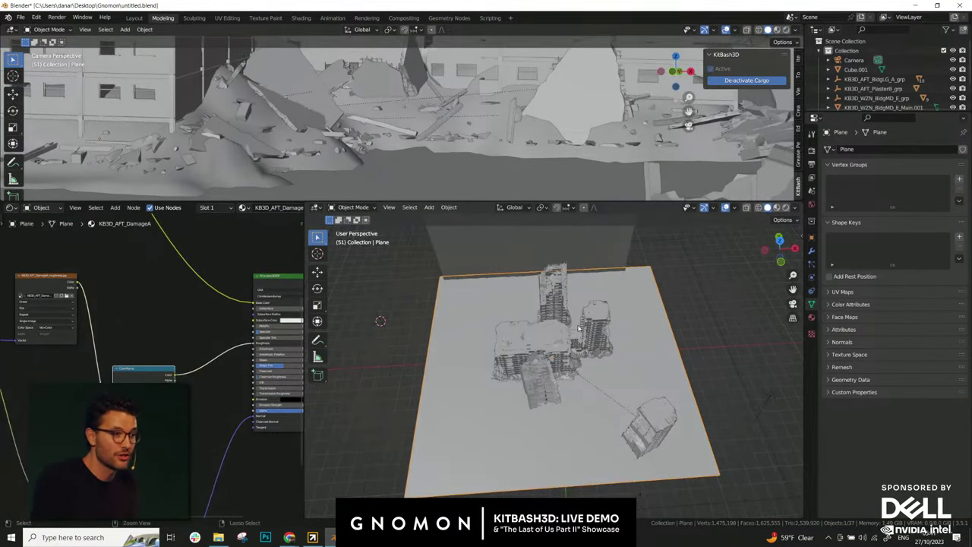
{"action": "key", "text": "ctrl+space"}
{"action": "middle_click_drag", "start_coordinate": [579, 334], "coordinate": [611, 281]}
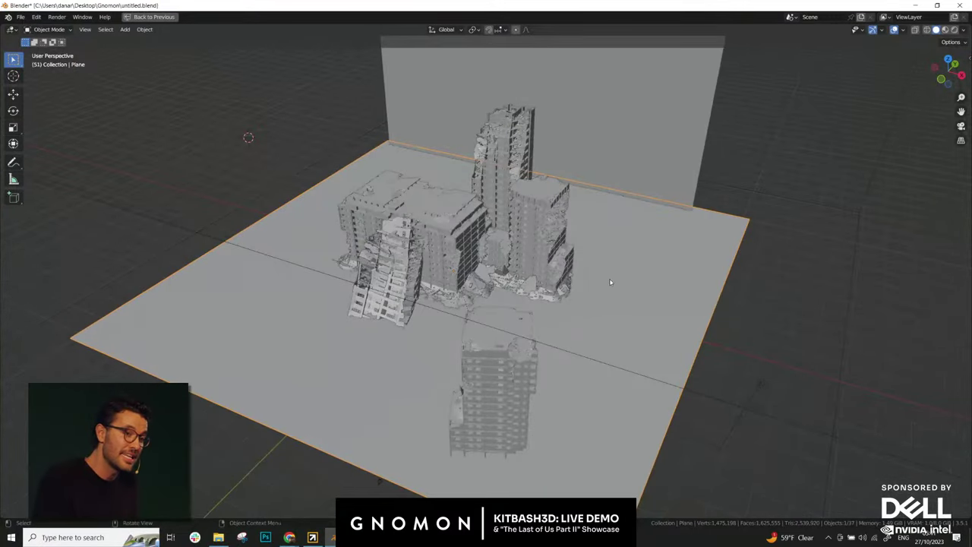
- Enter Sculpt Mode on the ground plane and show the Draw brush's tool settings in the sidebar
{"action": "key", "text": "n"}
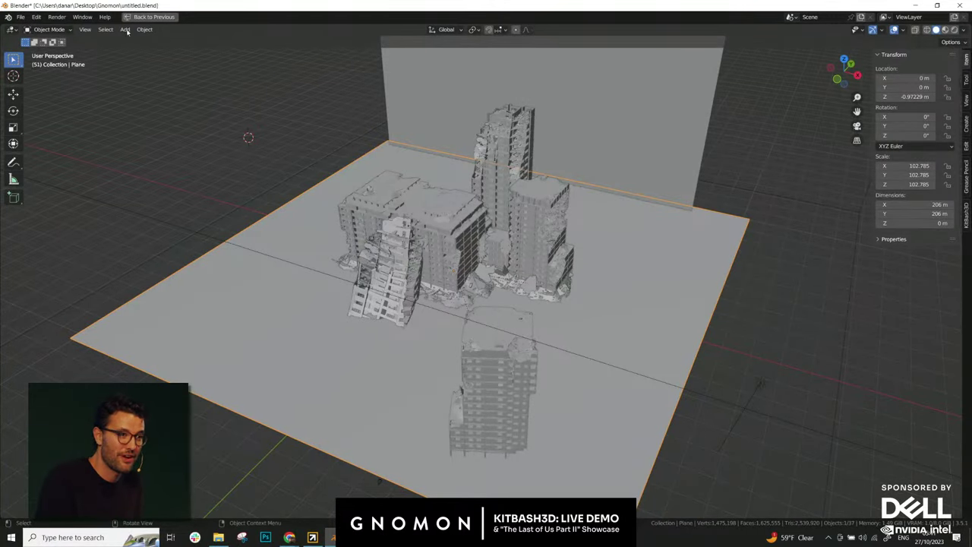
{"action": "left_click", "coordinate": [49, 29]}
{"action": "left_click", "coordinate": [43, 58]}
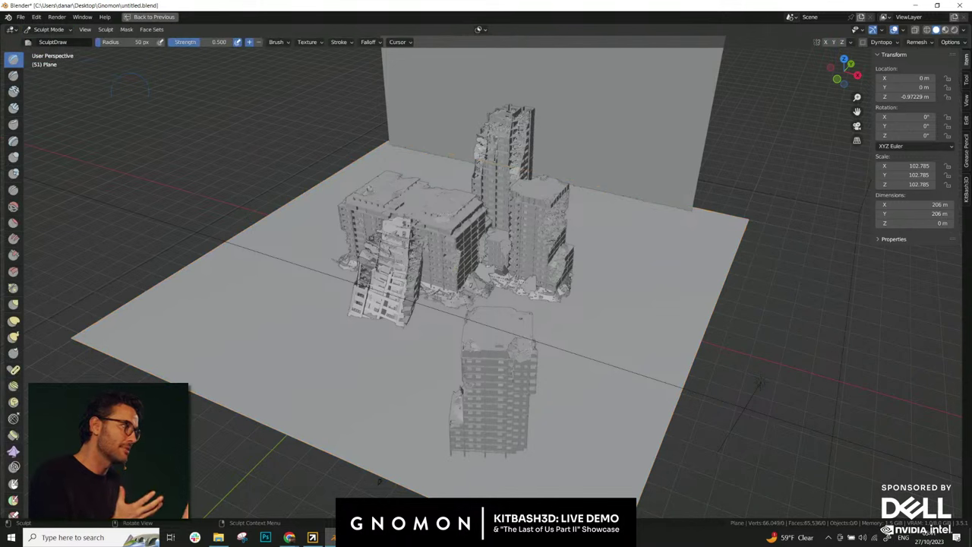
{"action": "left_click", "coordinate": [967, 80]}
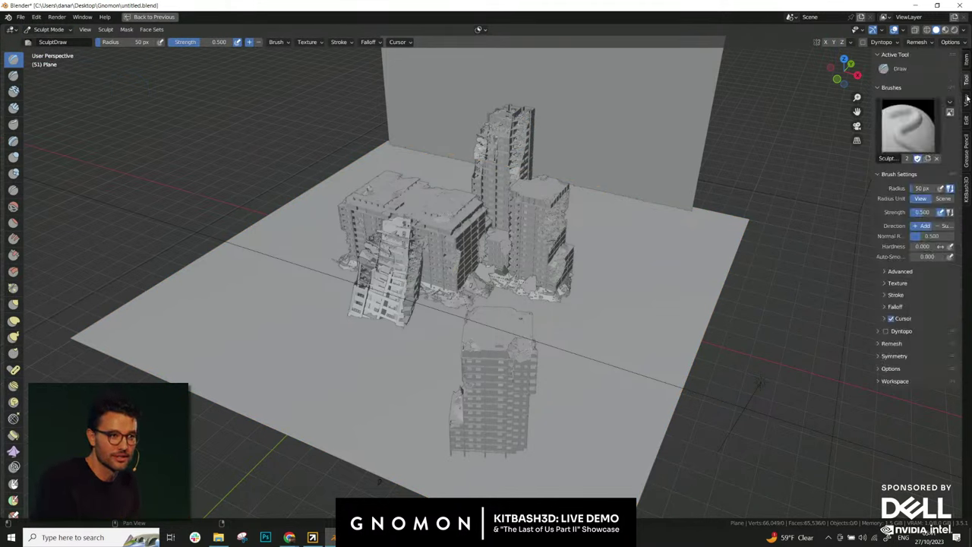
- Expand the Draw brush's texture settings and view the available textures, keeping JRO_Bricks01_Broken
{"action": "left_click", "coordinate": [893, 283]}
{"action": "left_click", "coordinate": [898, 311]}
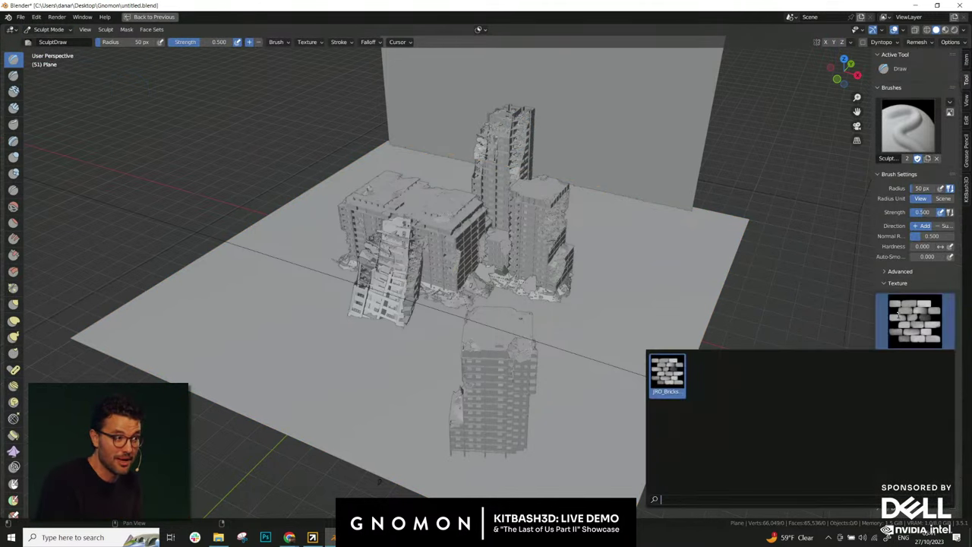
{"action": "left_click", "coordinate": [898, 313]}
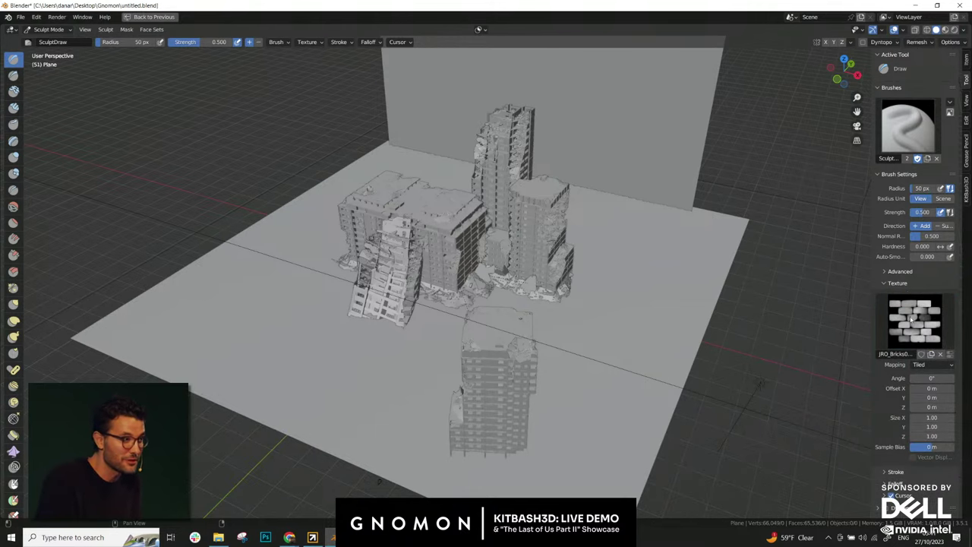
{"action": "left_click", "coordinate": [901, 272]}
{"action": "left_click", "coordinate": [901, 272]}
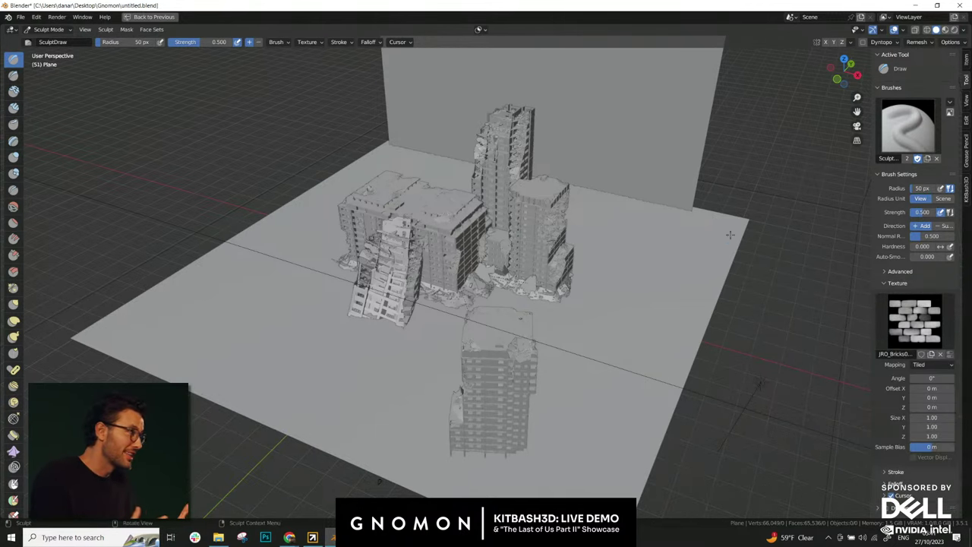
- Restore the split layout and replace the Draw brush's brick texture with a new image texture
{"action": "key", "text": "ctrl+space"}
{"action": "left_click", "coordinate": [811, 335]}
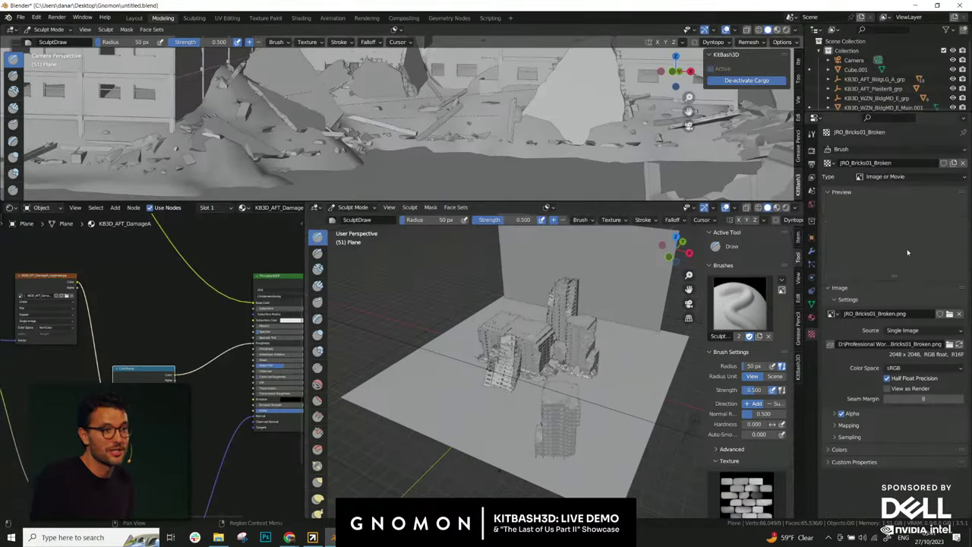
{"action": "left_click", "coordinate": [963, 163]}
{"action": "left_click", "coordinate": [931, 164]}
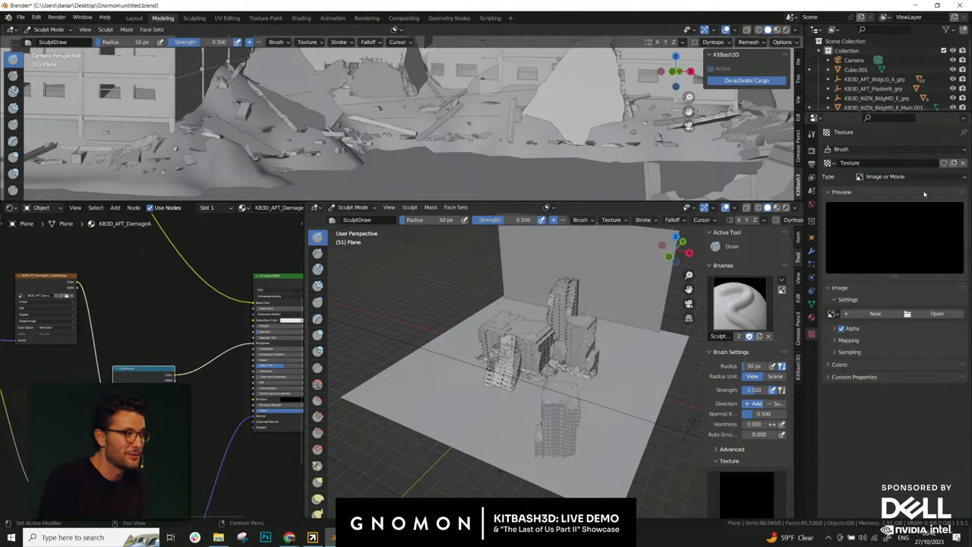
- Browse the Photo References - Copy folder on drive D for an image for the brush texture
{"action": "left_click", "coordinate": [938, 314]}
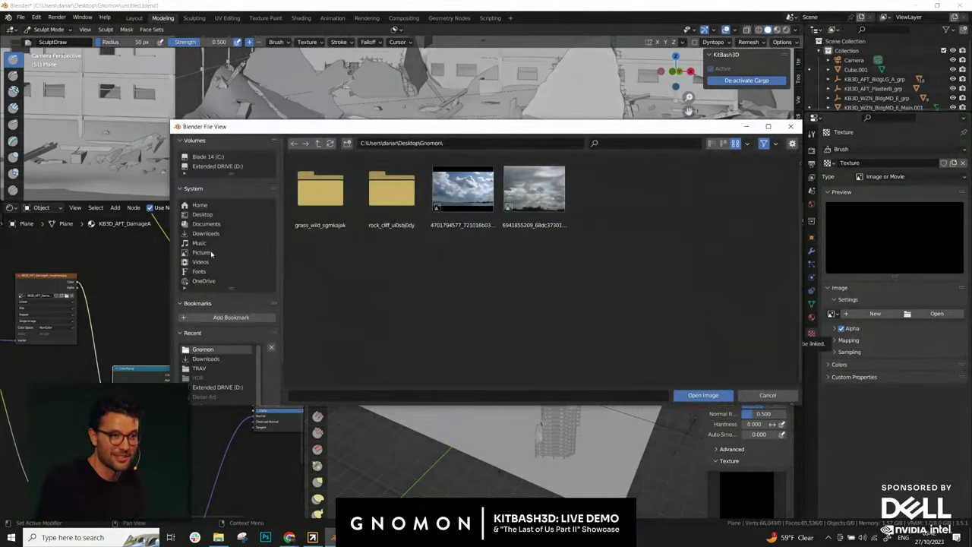
{"action": "left_click", "coordinate": [216, 389]}
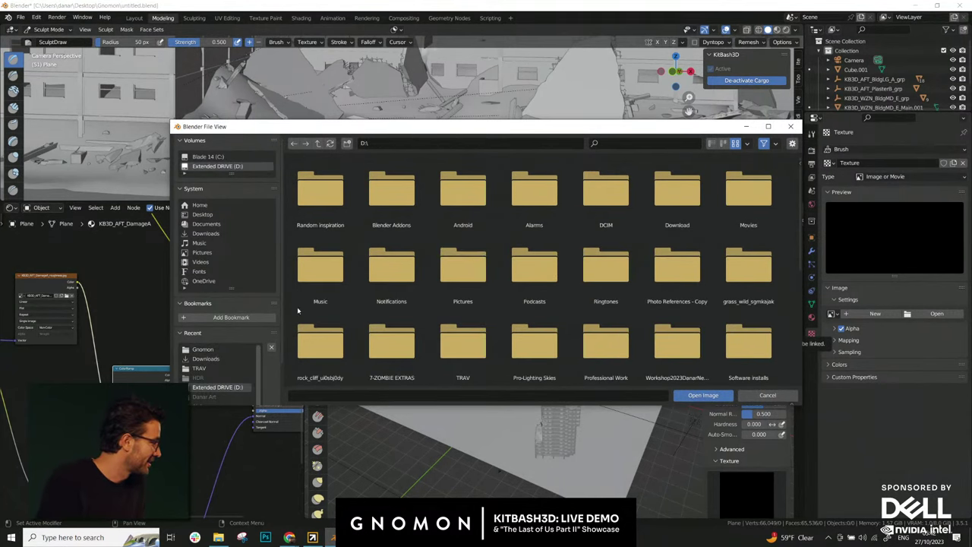
{"action": "double_click", "coordinate": [685, 276]}
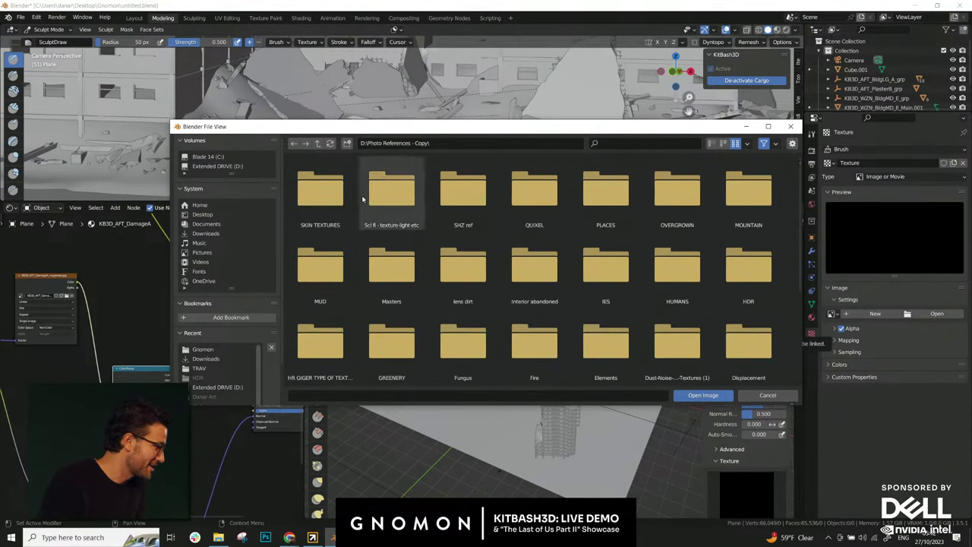
{"action": "scroll", "coordinate": [532, 228], "scroll_direction": "down", "scroll_amount": 5}
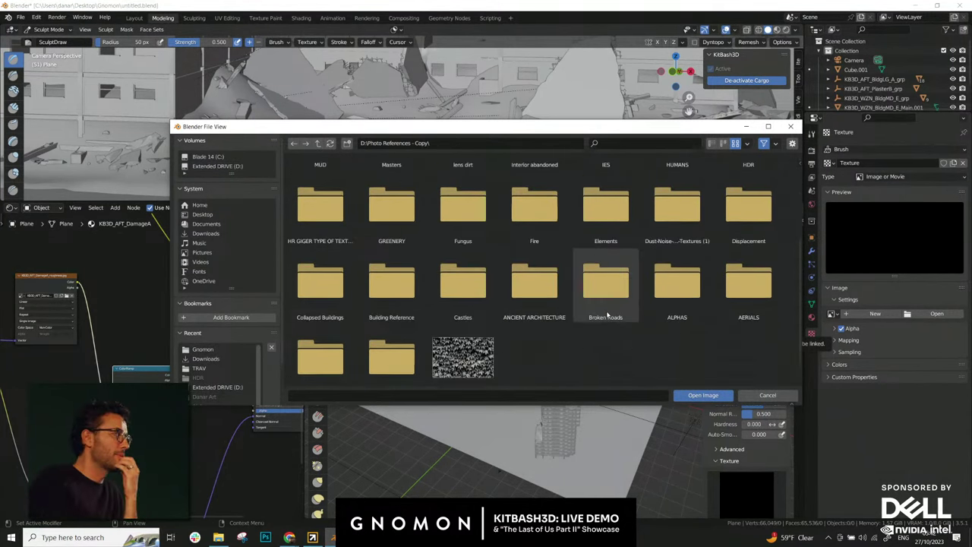
{"action": "scroll", "coordinate": [593, 315], "scroll_direction": "down", "scroll_amount": 2}
{"action": "scroll", "coordinate": [592, 316], "scroll_direction": "up", "scroll_amount": 4}
{"action": "left_click_drag", "start_coordinate": [495, 126], "coordinate": [369, 133]}
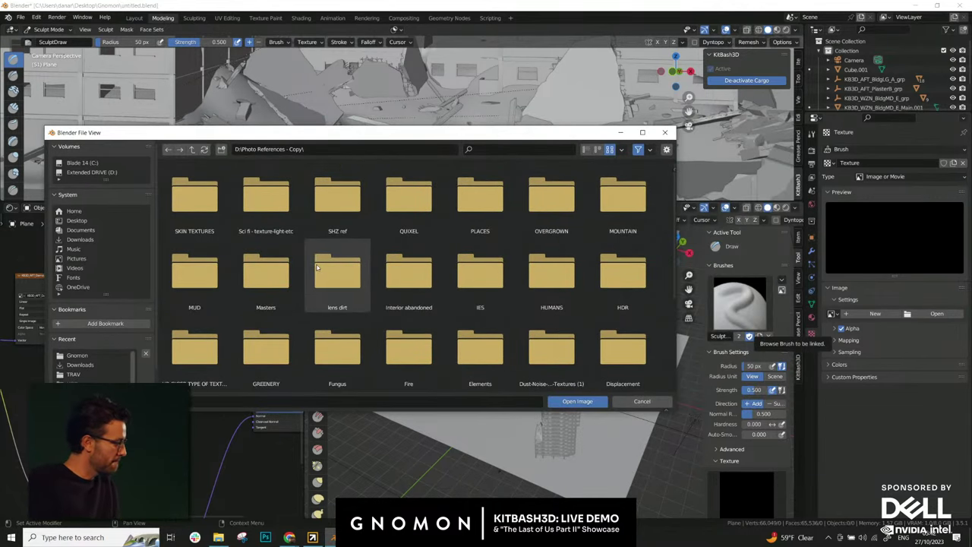
{"action": "scroll", "coordinate": [471, 277], "scroll_direction": "down", "scroll_amount": 3}
{"action": "scroll", "coordinate": [410, 270], "scroll_direction": "up", "scroll_amount": 2}
{"action": "scroll", "coordinate": [391, 266], "scroll_direction": "down", "scroll_amount": 5}
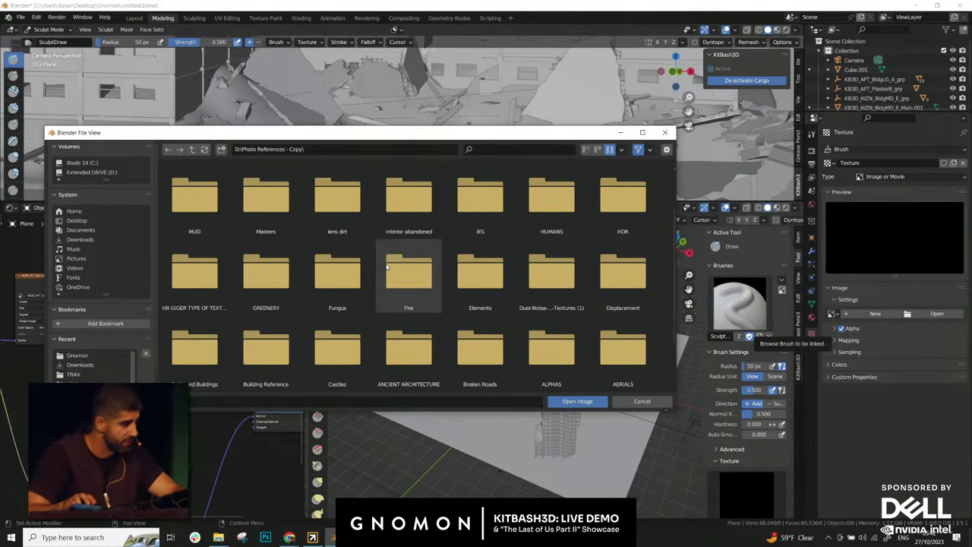
{"action": "scroll", "coordinate": [503, 288], "scroll_direction": "up", "scroll_amount": 3}
- Examine the Dust-Noise-Overlay-Textures (1) and Displacement folders for a suitable brush image, leaving without opening one
{"action": "left_click", "coordinate": [545, 248]}
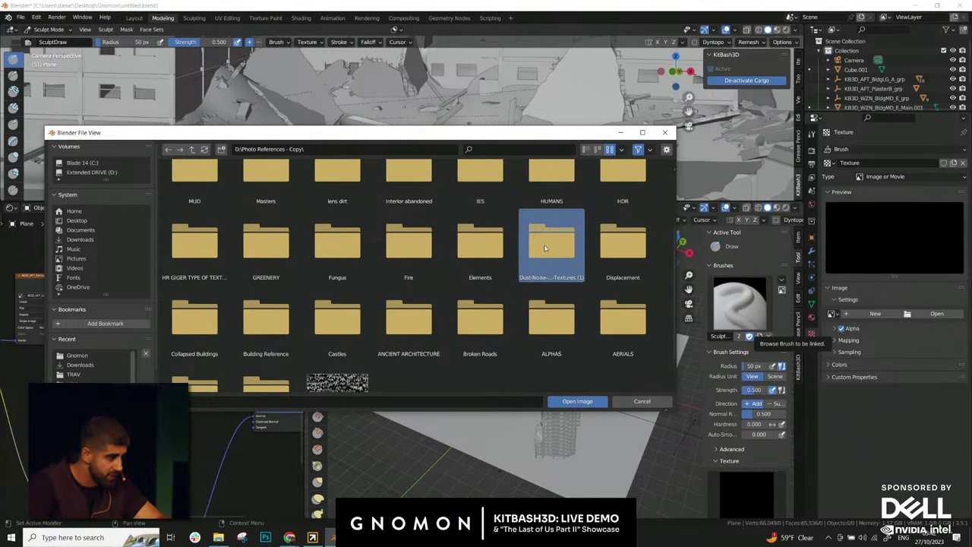
{"action": "double_click", "coordinate": [560, 250]}
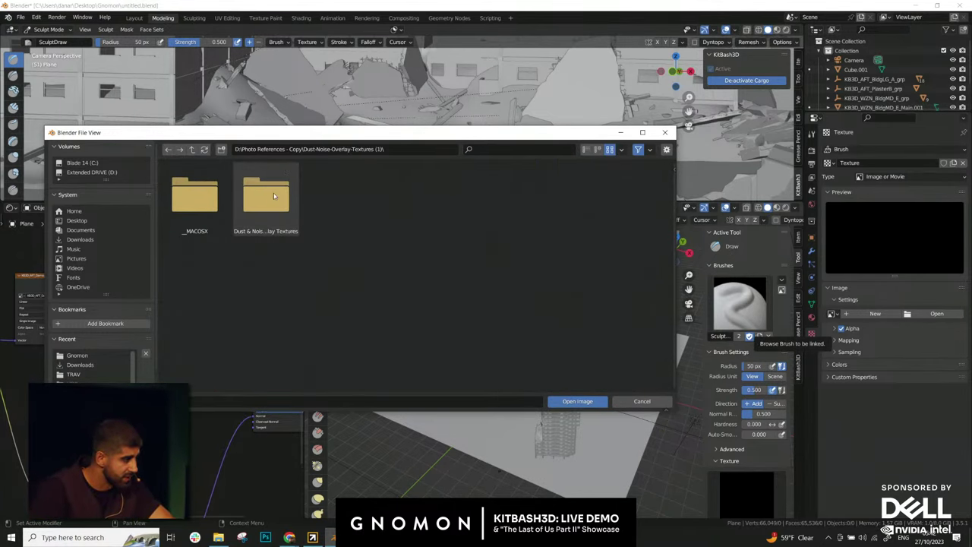
{"action": "left_click", "coordinate": [192, 150]}
{"action": "scroll", "coordinate": [292, 278], "scroll_direction": "down", "scroll_amount": 2}
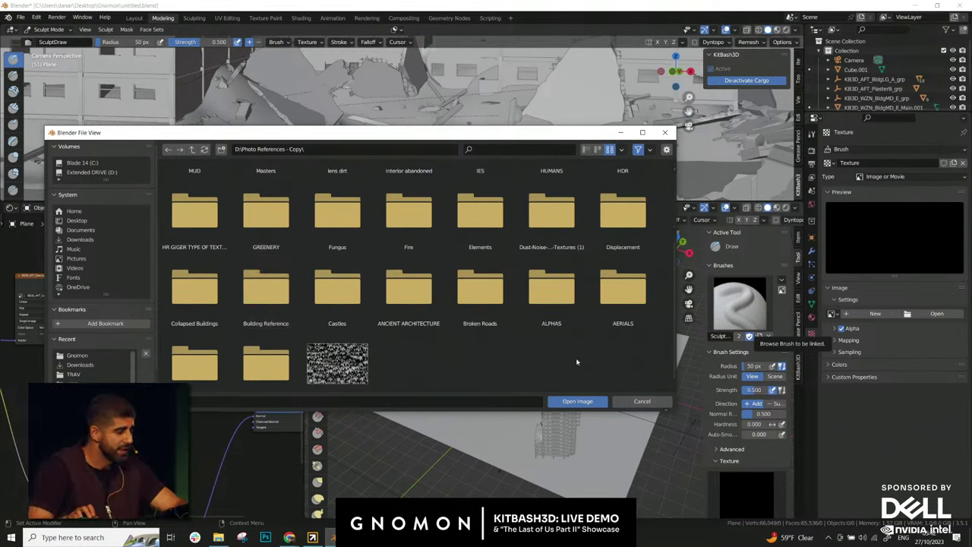
{"action": "scroll", "coordinate": [566, 351], "scroll_direction": "up", "scroll_amount": 1}
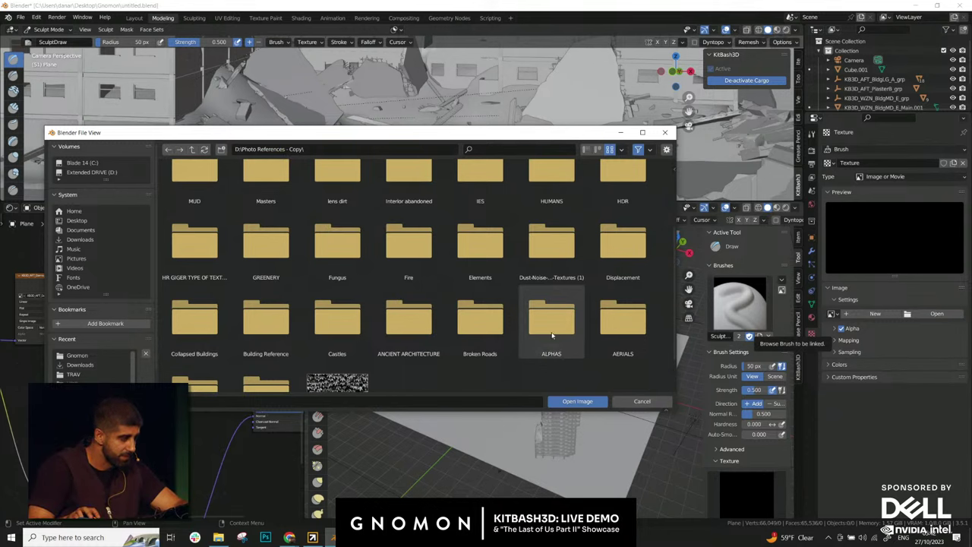
{"action": "scroll", "coordinate": [553, 335], "scroll_direction": "up", "scroll_amount": 2}
{"action": "double_click", "coordinate": [620, 307]}
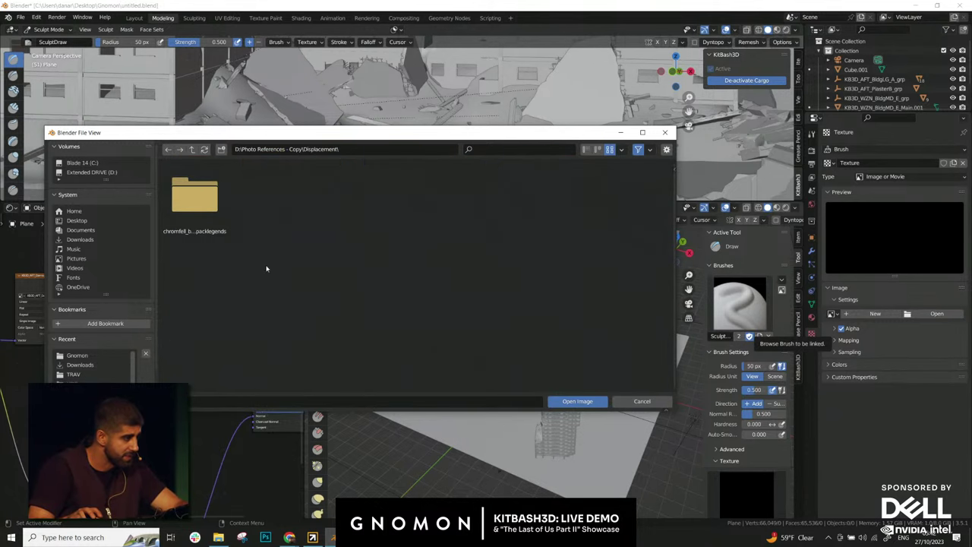
{"action": "double_click", "coordinate": [211, 195]}
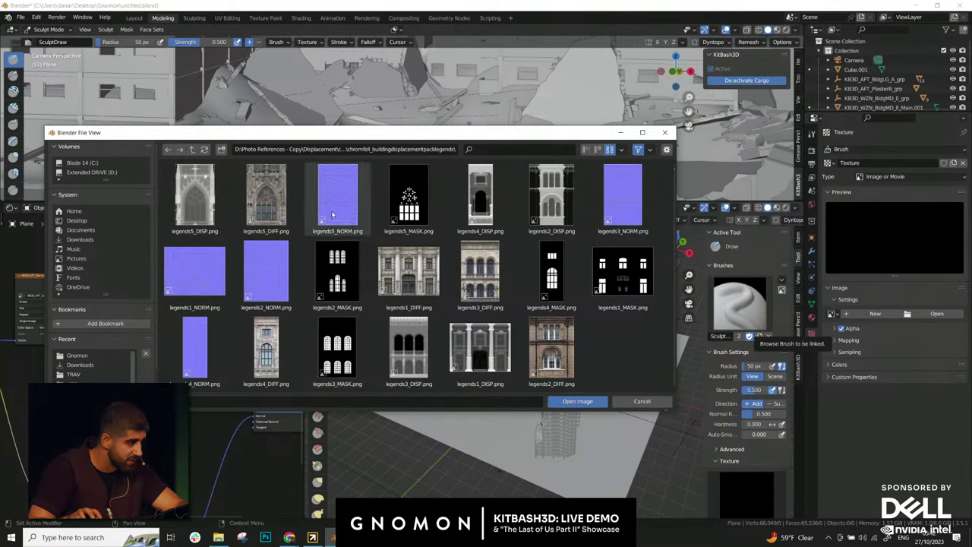
{"action": "left_click", "coordinate": [642, 401]}
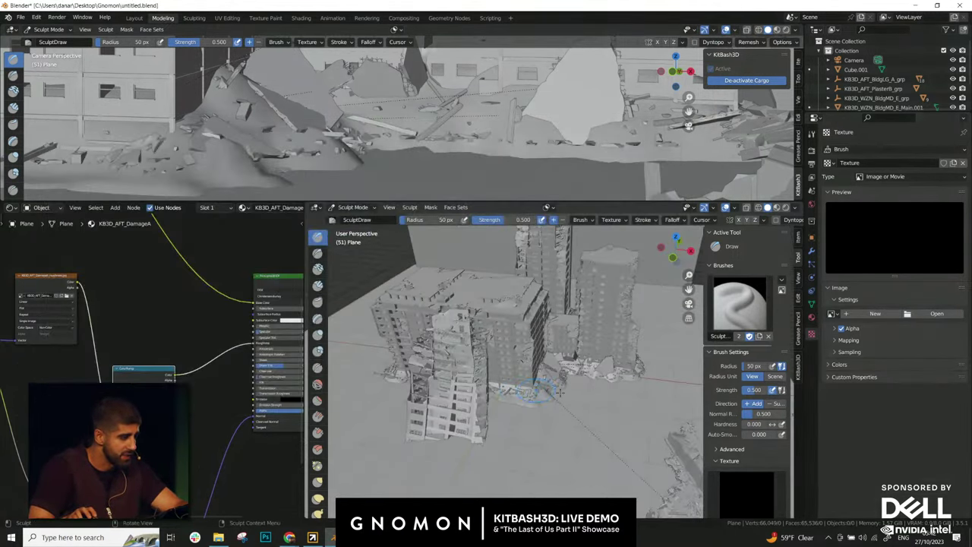
- Create a blank 1024 by 1024 px image named Untitled for the brush texture
{"action": "scroll", "coordinate": [760, 365], "scroll_direction": "down", "scroll_amount": 3}
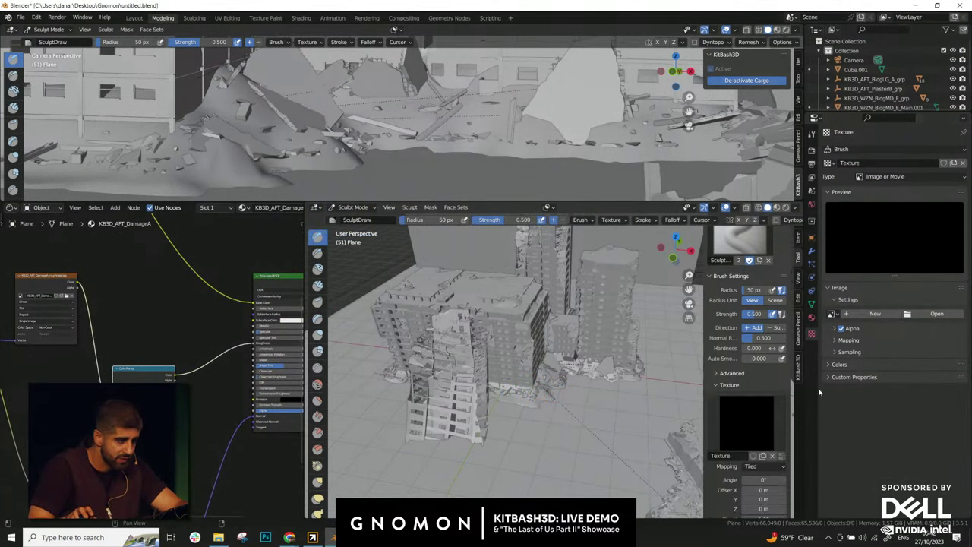
{"action": "left_click", "coordinate": [853, 315]}
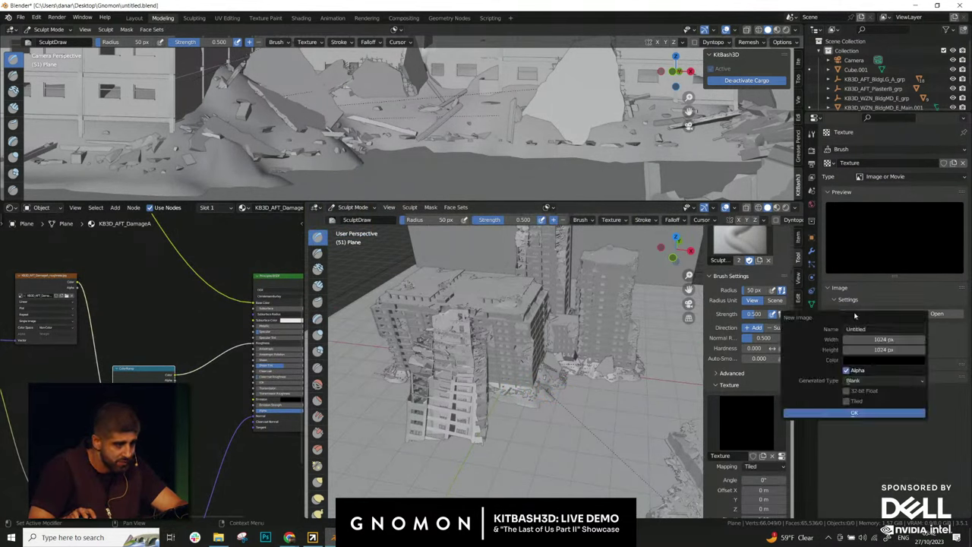
{"action": "left_click", "coordinate": [856, 414]}
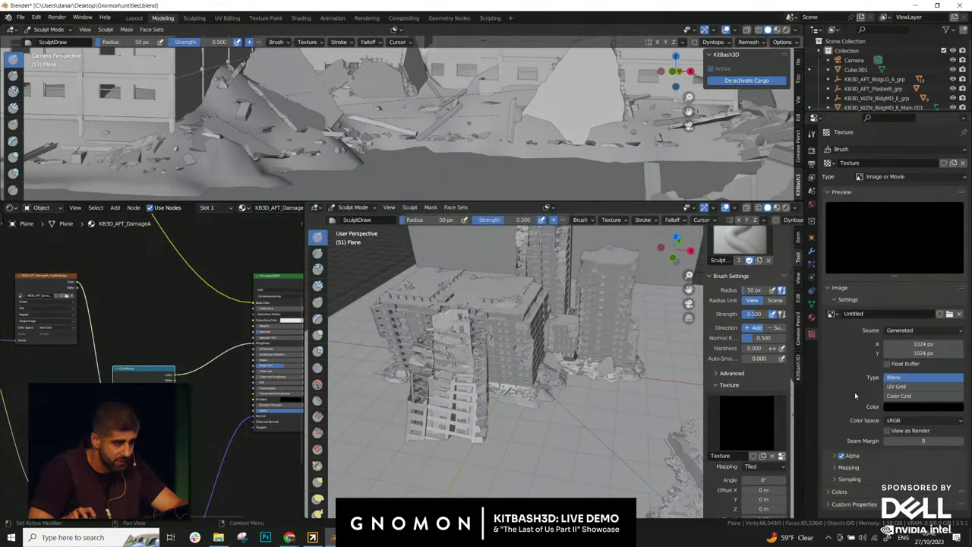
{"action": "left_click", "coordinate": [912, 331]}
- Return the ground plane from Sculpt Mode to Object Mode with the surrounding buildings in view
{"action": "middle_click_drag", "start_coordinate": [532, 369], "coordinate": [544, 327]}
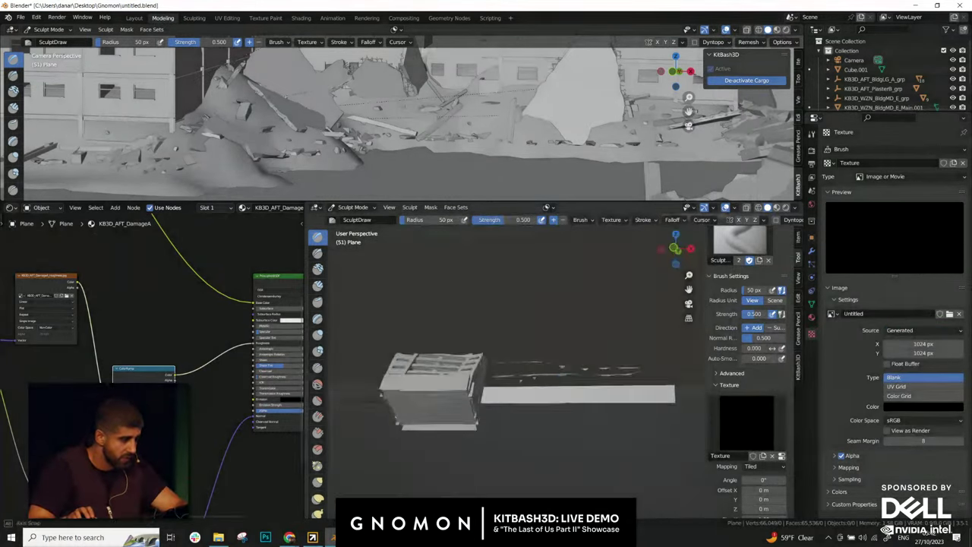
{"action": "key", "text": "slash"}
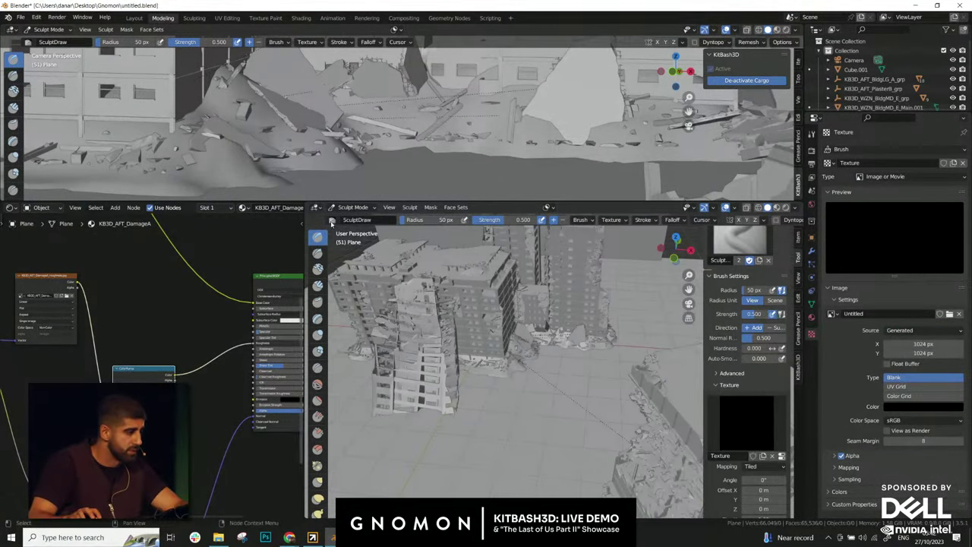
{"action": "left_click", "coordinate": [353, 208]}
{"action": "left_click", "coordinate": [355, 218]}
{"action": "scroll", "coordinate": [600, 296], "scroll_direction": "down", "scroll_amount": 5}
{"action": "mouse_move", "coordinate": [613, 292]}
{"action": "middle_mouse_down"}
{"action": "mouse_move", "coordinate": [641, 287]}
{"action": "mouse_move", "coordinate": [560, 364]}
{"action": "mouse_move", "coordinate": [556, 432]}
{"action": "middle_mouse_up"}
{"action": "scroll", "coordinate": [420, 128], "scroll_direction": "down", "scroll_amount": 3}
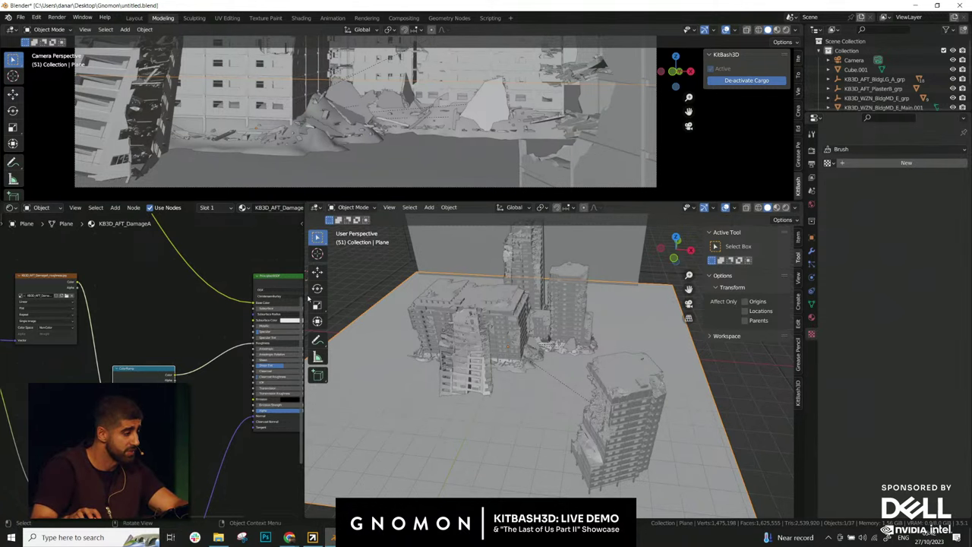
- Widen the shader editor and examine the ground material's normal texture and Displacement nodes
{"action": "left_click_drag", "start_coordinate": [302, 299], "coordinate": [302, 309]}
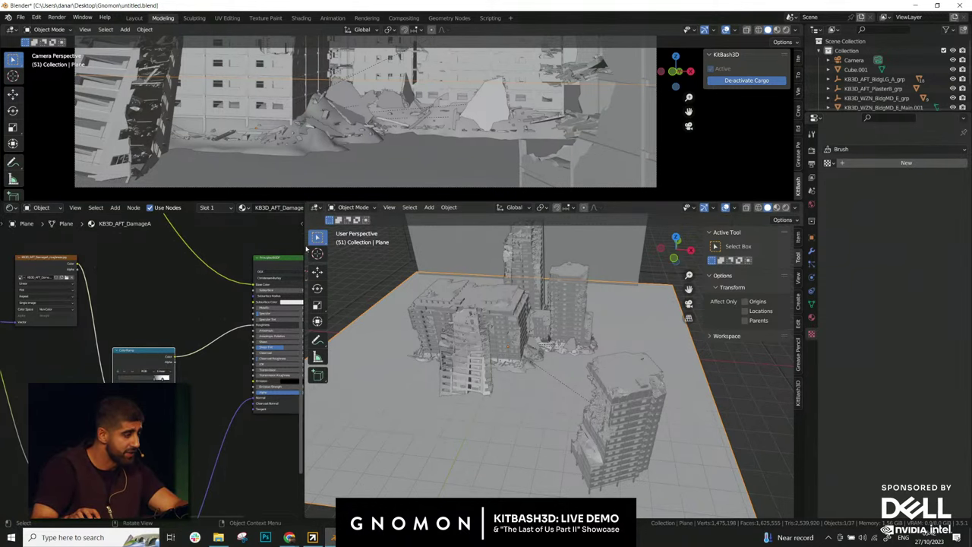
{"action": "left_click_drag", "start_coordinate": [304, 248], "coordinate": [615, 255]}
{"action": "scroll", "coordinate": [336, 443], "scroll_direction": "up", "scroll_amount": 5}
{"action": "middle_click_drag", "start_coordinate": [300, 478], "coordinate": [397, 269]}
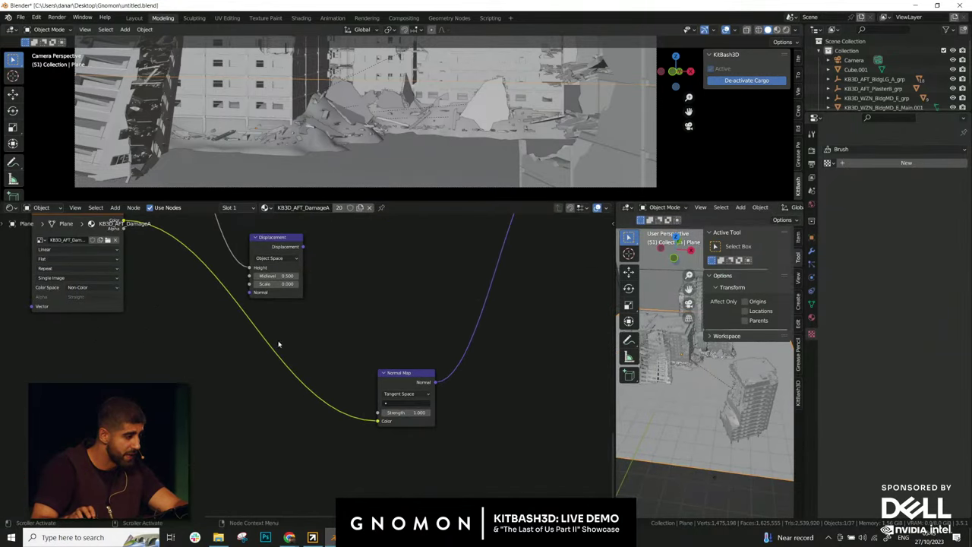
{"action": "middle_click_drag", "start_coordinate": [110, 280], "coordinate": [233, 393]}
{"action": "scroll", "coordinate": [232, 391], "scroll_direction": "up", "scroll_amount": 3}
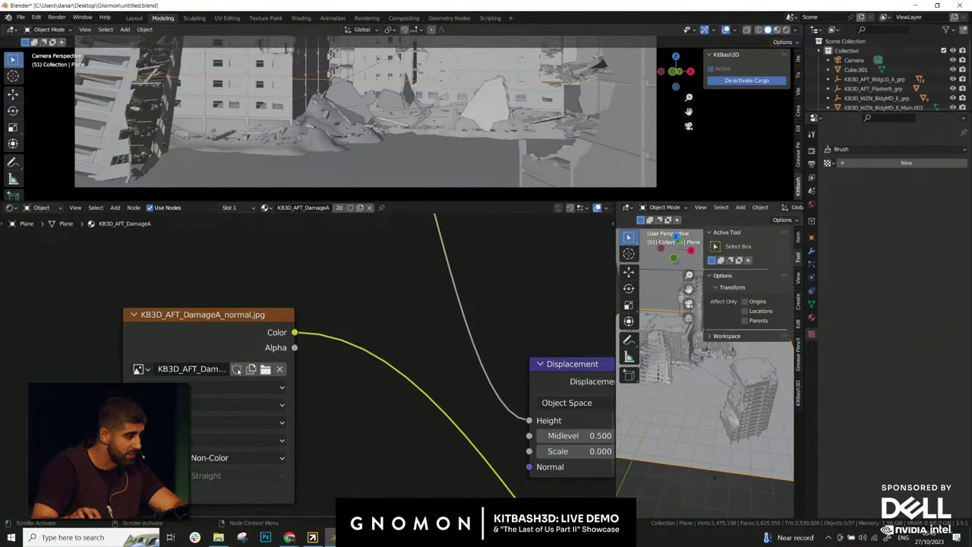
{"action": "scroll", "coordinate": [340, 358], "scroll_direction": "down", "scroll_amount": 4}
{"action": "middle_click_drag", "start_coordinate": [422, 358], "coordinate": [308, 367]}
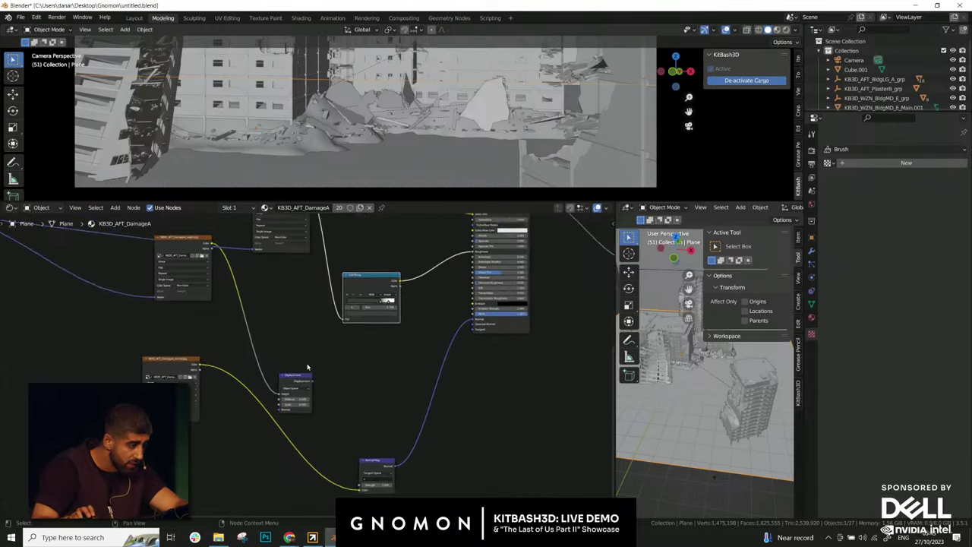
- Locate and select the KB3D_AFT_DamageA_height.jpg node in the ground material and open its image name for editing
{"action": "scroll", "coordinate": [309, 367], "scroll_direction": "up", "scroll_amount": 8}
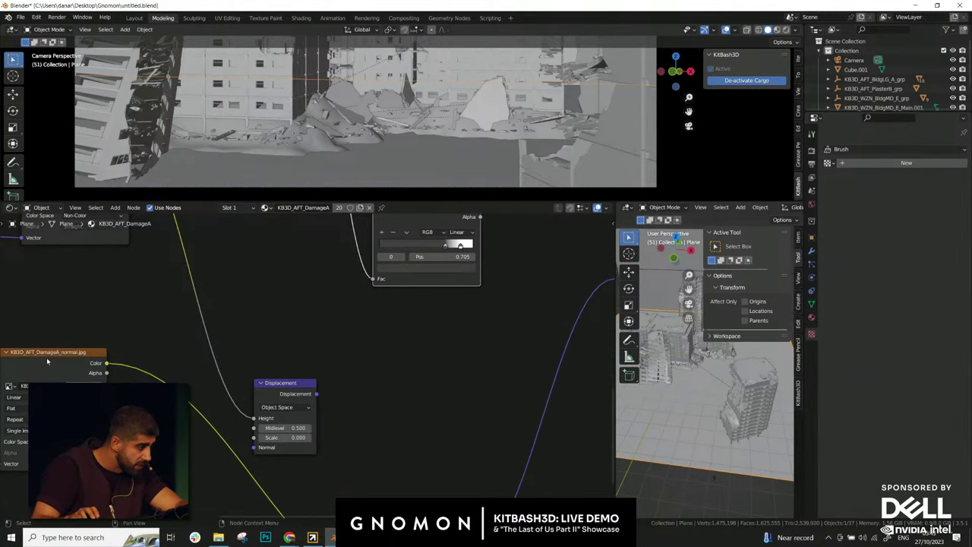
{"action": "middle_click_drag", "start_coordinate": [399, 287], "coordinate": [221, 365]}
{"action": "scroll", "coordinate": [302, 363], "scroll_direction": "down", "scroll_amount": 8}
{"action": "middle_click_drag", "start_coordinate": [304, 286], "coordinate": [319, 384]}
{"action": "middle_click_drag", "start_coordinate": [208, 489], "coordinate": [307, 348]}
{"action": "scroll", "coordinate": [239, 307], "scroll_direction": "up", "scroll_amount": 4}
{"action": "middle_click_drag", "start_coordinate": [238, 307], "coordinate": [289, 385]}
{"action": "left_click", "coordinate": [220, 300]}
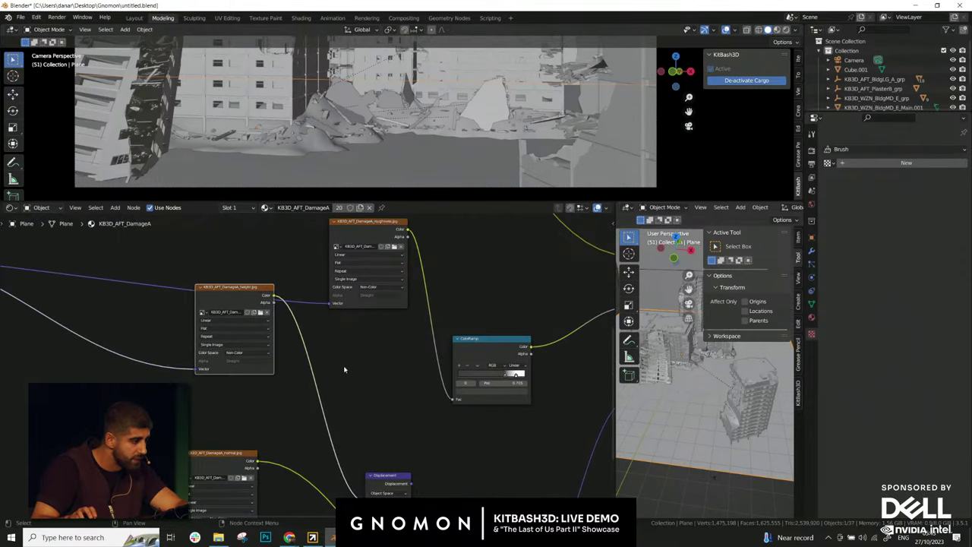
{"action": "middle_click_drag", "start_coordinate": [344, 370], "coordinate": [161, 351]}
{"action": "scroll", "coordinate": [271, 355], "scroll_direction": "up", "scroll_amount": 4}
{"action": "middle_click_drag", "start_coordinate": [241, 367], "coordinate": [377, 393]}
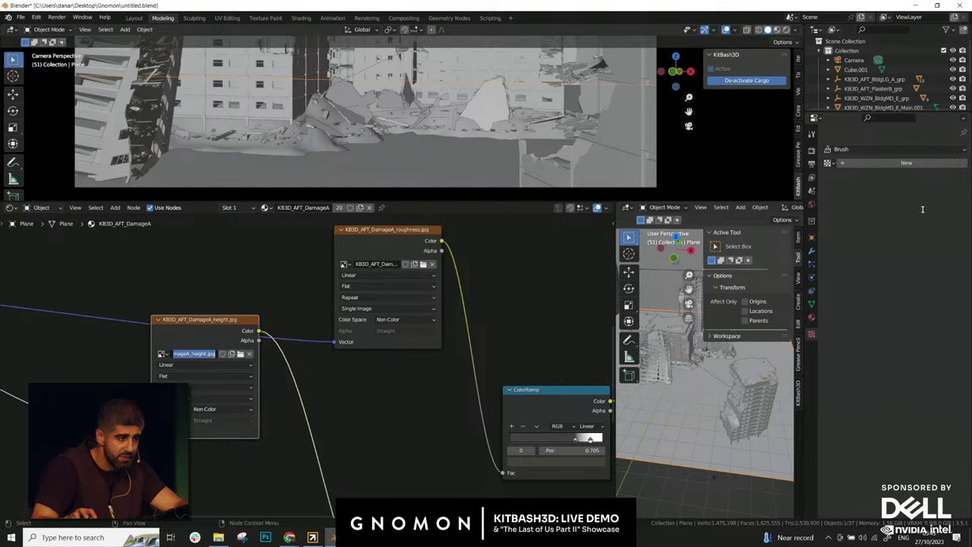
- Assign the existing JRO_Bricks01_Broken texture in the brush texture properties
{"action": "left_click", "coordinate": [827, 164]}
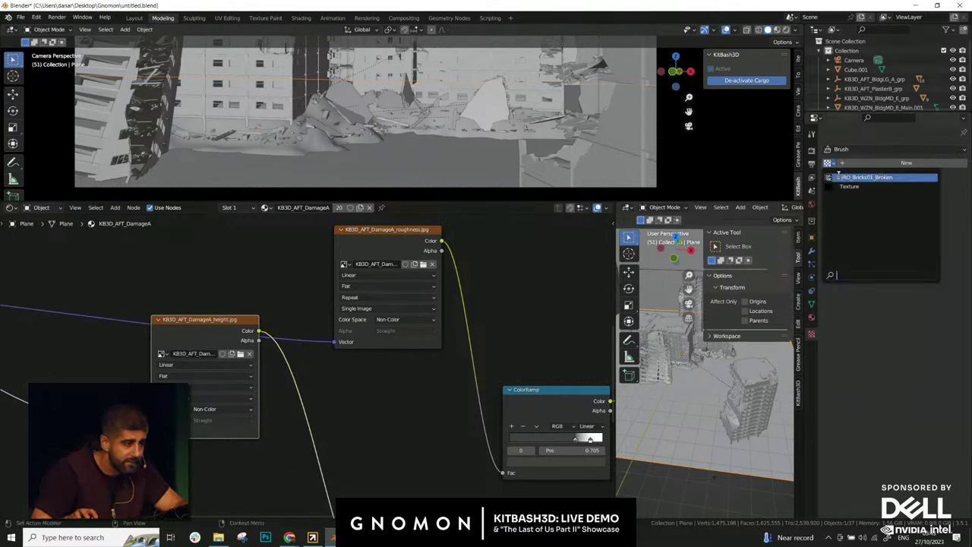
{"action": "left_click", "coordinate": [888, 177]}
{"action": "scroll", "coordinate": [437, 228], "scroll_direction": "down", "scroll_amount": 2}
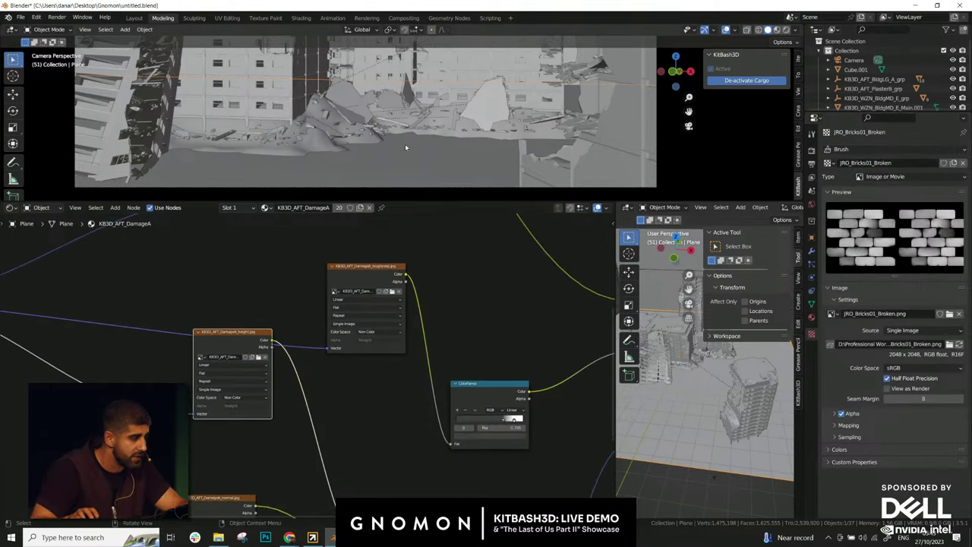
- Enlarge the 3D viewport, view the scene from the top, and put the ground plane into Sculpt Mode
{"action": "left_click_drag", "start_coordinate": [615, 399], "coordinate": [207, 399]}
{"action": "middle_click_drag", "start_coordinate": [502, 327], "coordinate": [573, 369]}
{"action": "middle_click_drag", "start_coordinate": [372, 301], "coordinate": [408, 337], "text": "shift"}
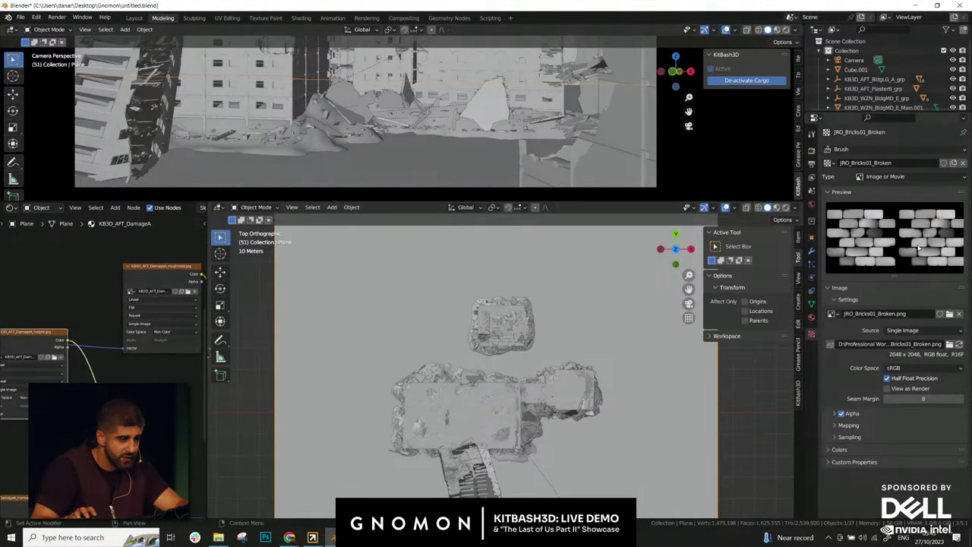
{"action": "left_click", "coordinate": [257, 208]}
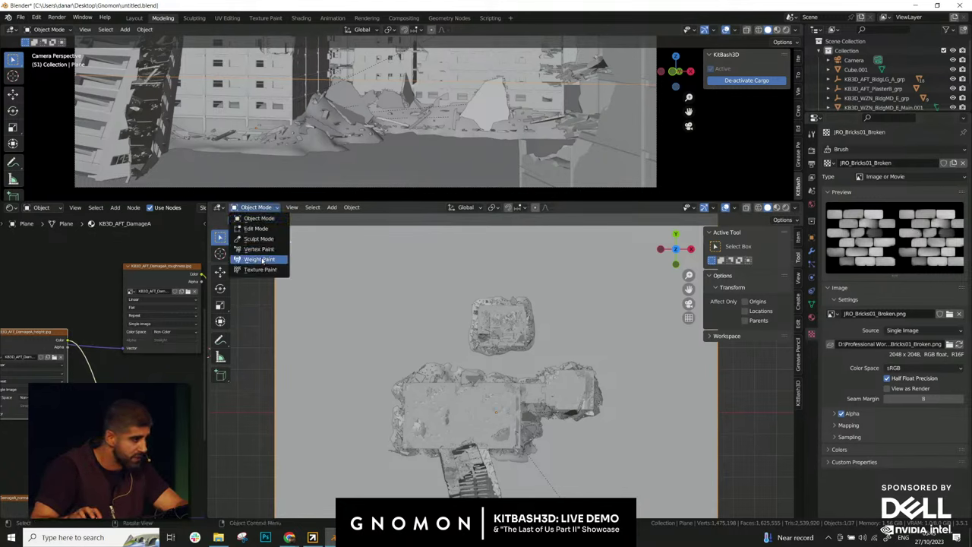
{"action": "left_click", "coordinate": [258, 240]}
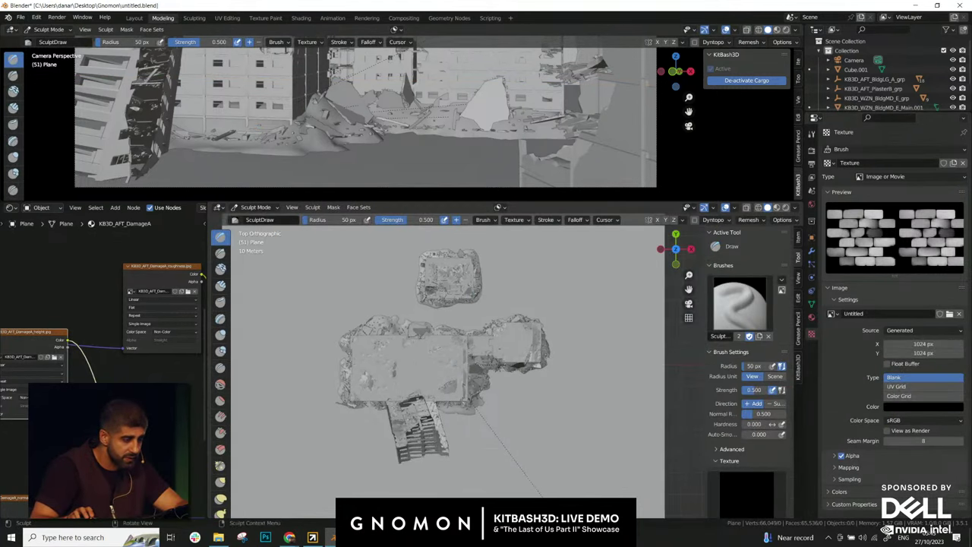
- Set the Draw brush's texture mapping to View Plane
{"action": "scroll", "coordinate": [727, 379], "scroll_direction": "down", "scroll_amount": 6}
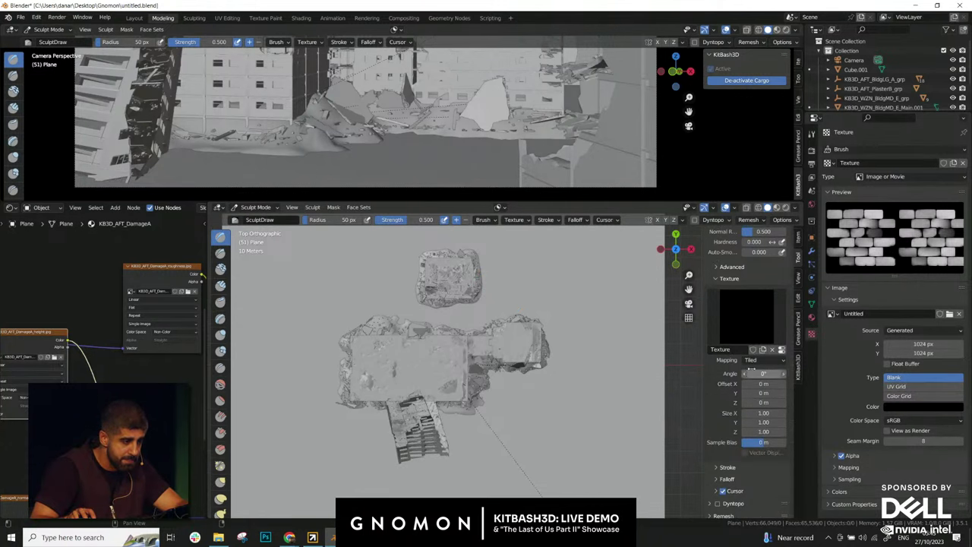
{"action": "left_click", "coordinate": [758, 361]}
{"action": "left_click", "coordinate": [770, 382]}
{"action": "left_click", "coordinate": [758, 360]}
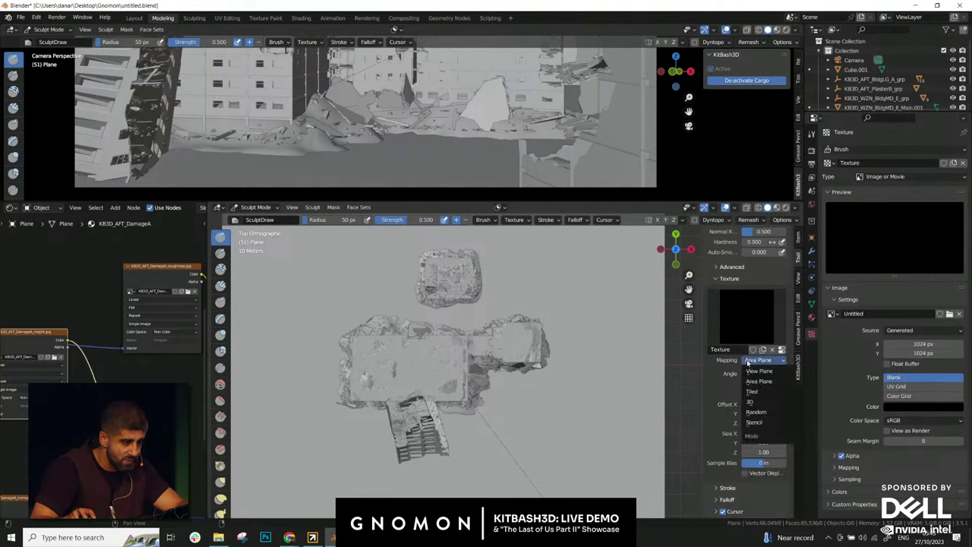
{"action": "left_click", "coordinate": [760, 365]}
- Set the Draw brush's stroke method to Anchored
{"action": "scroll", "coordinate": [727, 432], "scroll_direction": "down", "scroll_amount": 2}
{"action": "left_click", "coordinate": [727, 429]}
{"action": "scroll", "coordinate": [728, 430], "scroll_direction": "down", "scroll_amount": 2}
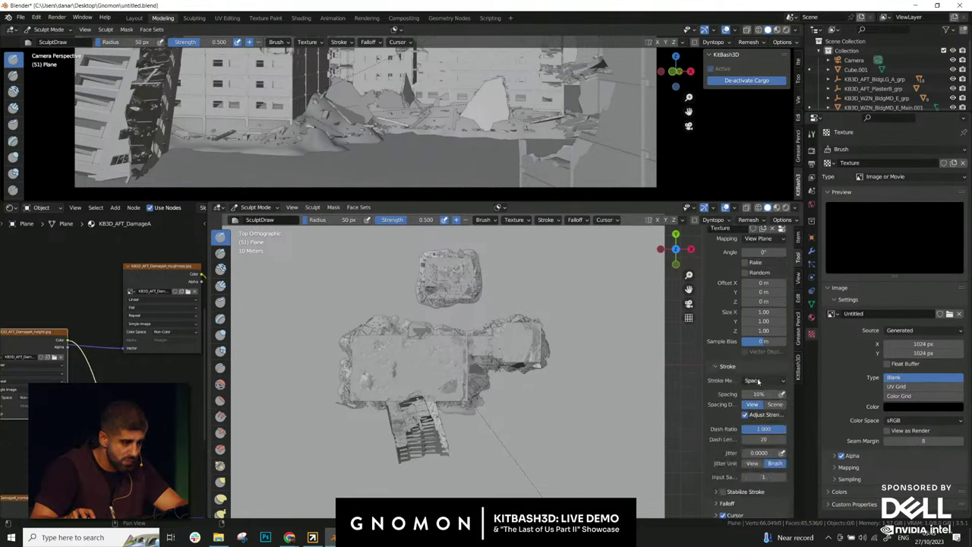
{"action": "left_click", "coordinate": [763, 380]}
{"action": "left_click", "coordinate": [770, 433]}
{"action": "scroll", "coordinate": [516, 342], "scroll_direction": "up", "scroll_amount": 5, "text": "shift"}
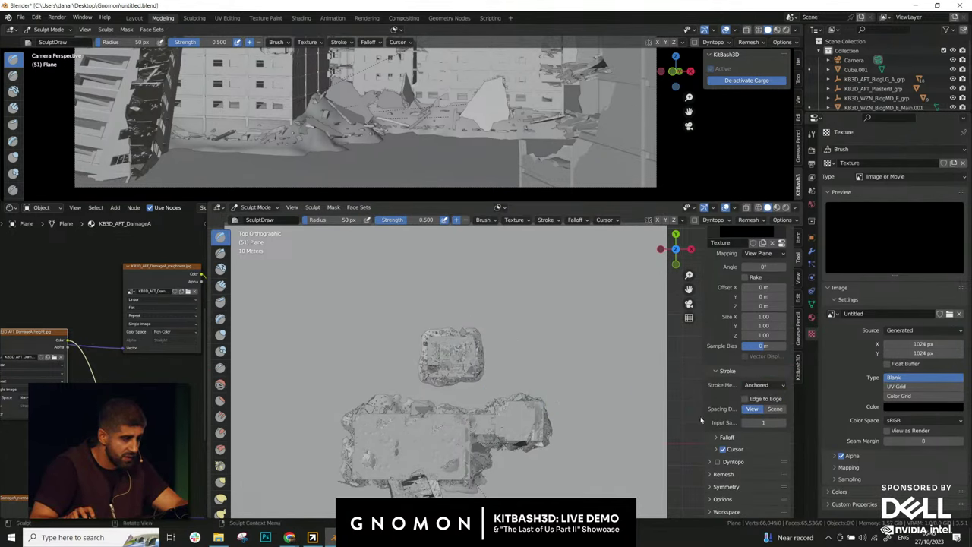
- Assign the JRO_Bricks01_Broken texture to the Draw brush in place of its blank texture
{"action": "scroll", "coordinate": [490, 303], "scroll_direction": "up", "scroll_amount": 2}
{"action": "key", "text": "Tab"}
{"action": "key", "text": "Tab"}
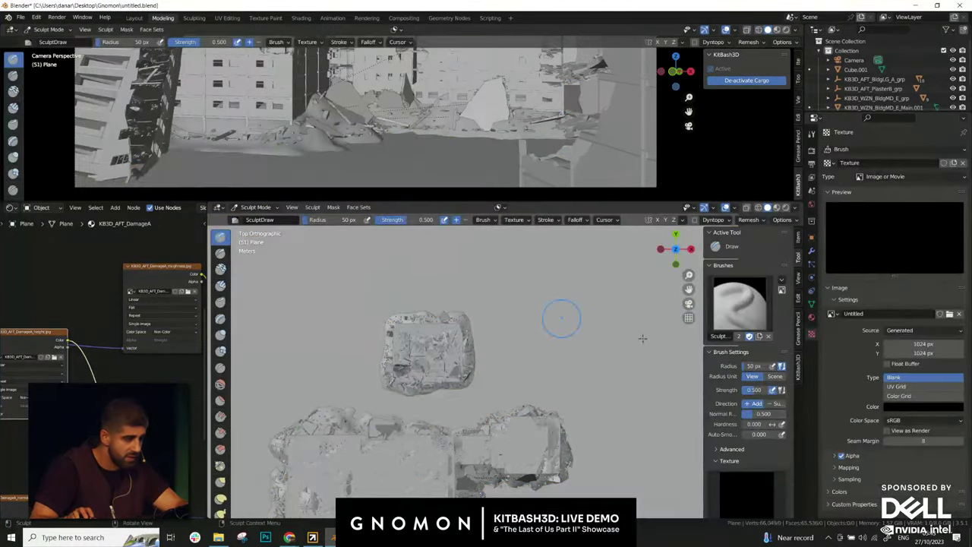
{"action": "scroll", "coordinate": [721, 406], "scroll_direction": "down", "scroll_amount": 6}
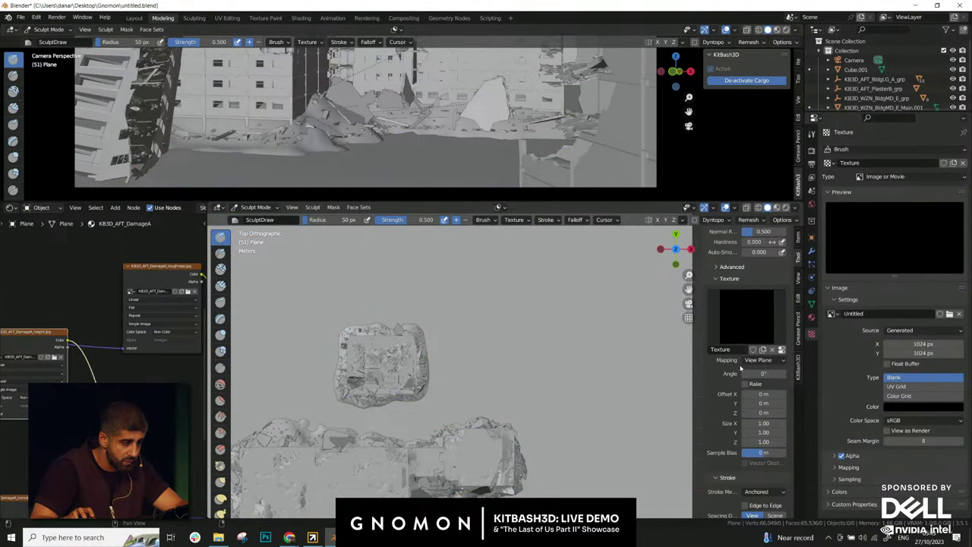
{"action": "left_click", "coordinate": [740, 310]}
{"action": "left_click", "coordinate": [504, 365]}
- Try two anchored brick-texture strokes on the open ground beside the buildings and undo both
{"action": "mouse_move", "coordinate": [517, 272]}
{"action": "left_mouse_down"}
{"action": "mouse_move", "coordinate": [480, 361]}
{"action": "mouse_move", "coordinate": [508, 363]}
{"action": "left_mouse_up"}
{"action": "key", "text": "ctrl+z"}
{"action": "left_click_drag", "start_coordinate": [494, 307], "coordinate": [495, 411]}
{"action": "key", "text": "ctrl+z"}
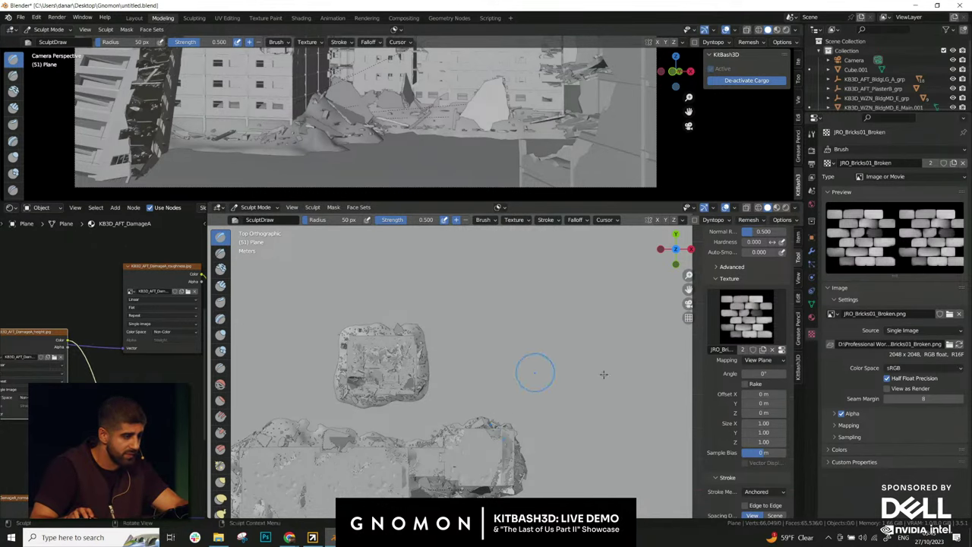
- From the top view, stamp a large brick relief across the ground beside the buildings and smooth its raised edges
{"action": "scroll", "coordinate": [475, 355], "scroll_direction": "down", "scroll_amount": 3}
{"action": "mouse_move", "coordinate": [476, 391]}
{"action": "middle_mouse_down"}
{"action": "mouse_move", "coordinate": [494, 327]}
{"action": "mouse_move", "coordinate": [506, 402]}
{"action": "middle_mouse_up"}
{"action": "key", "text": "KP_7"}
{"action": "middle_click_drag", "start_coordinate": [484, 434], "coordinate": [510, 361], "text": "shift"}
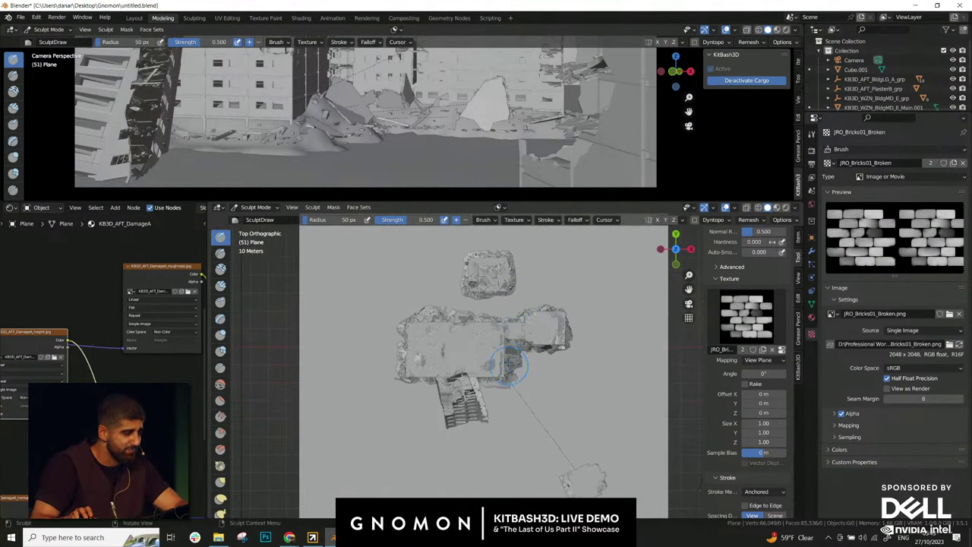
{"action": "mouse_move", "coordinate": [498, 362]}
{"action": "left_mouse_down"}
{"action": "mouse_move", "coordinate": [530, 497]}
{"action": "mouse_move", "coordinate": [559, 487]}
{"action": "mouse_move", "coordinate": [535, 445]}
{"action": "mouse_move", "coordinate": [583, 495]}
{"action": "mouse_move", "coordinate": [612, 410]}
{"action": "mouse_move", "coordinate": [577, 327]}
{"action": "left_mouse_up"}
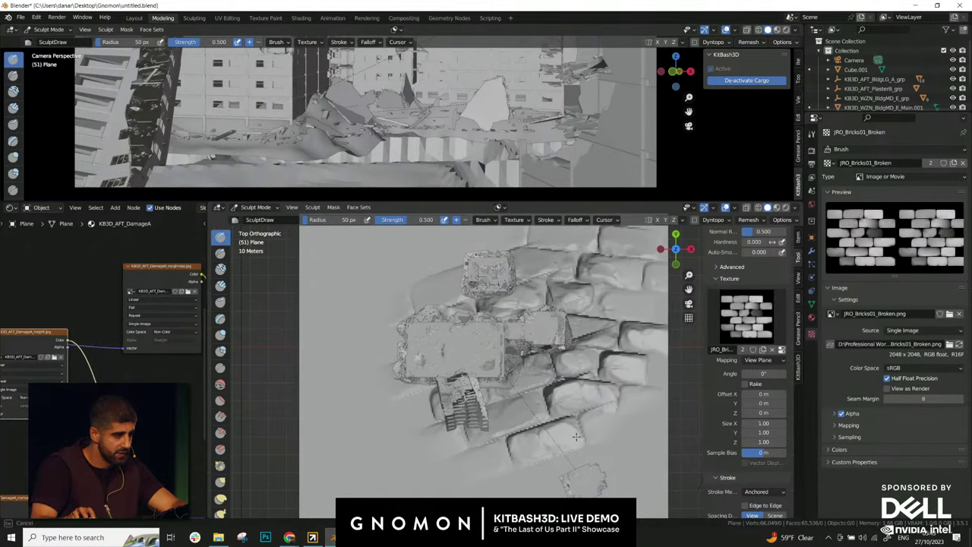
{"action": "mouse_move", "coordinate": [577, 327]}
{"action": "middle_mouse_down"}
{"action": "mouse_move", "coordinate": [589, 388]}
{"action": "mouse_move", "coordinate": [556, 320]}
{"action": "mouse_move", "coordinate": [566, 393]}
{"action": "middle_mouse_up"}
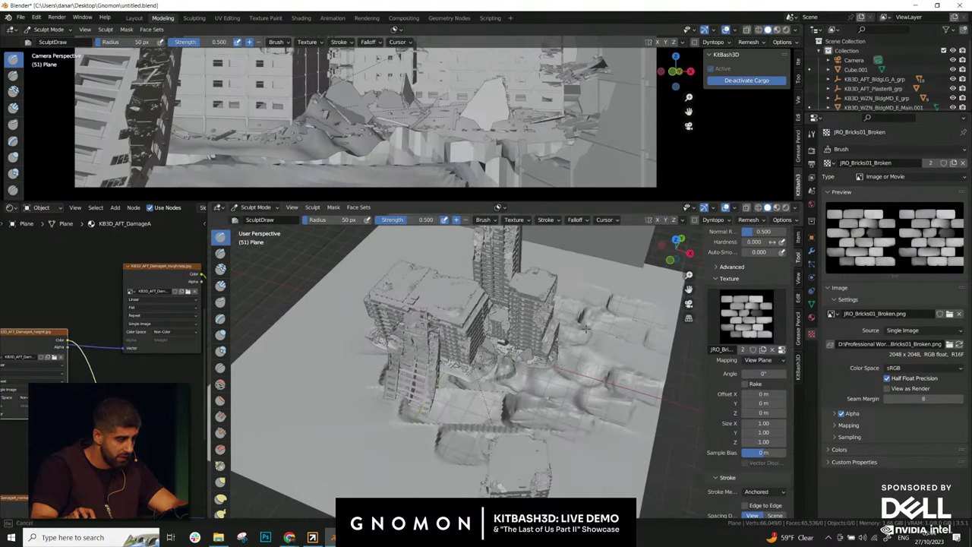
{"action": "left_click_drag", "start_coordinate": [616, 335], "coordinate": [457, 415], "text": "shift"}
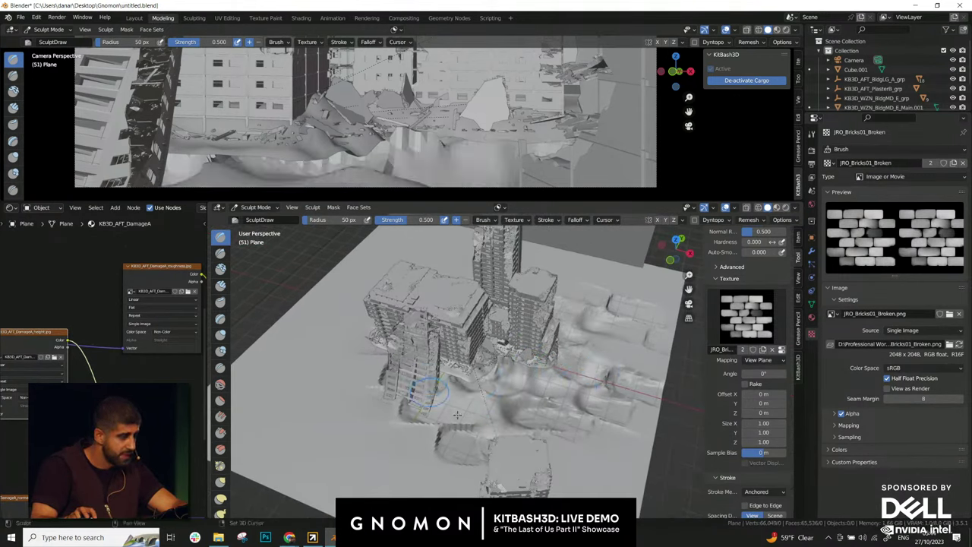
- Stamp further brick reliefs on the ground around the main building and collapsed section, softening the bumps in front
{"action": "mouse_move", "coordinate": [566, 422]}
{"action": "middle_mouse_down"}
{"action": "mouse_move", "coordinate": [591, 453]}
{"action": "mouse_move", "coordinate": [628, 461]}
{"action": "middle_mouse_up"}
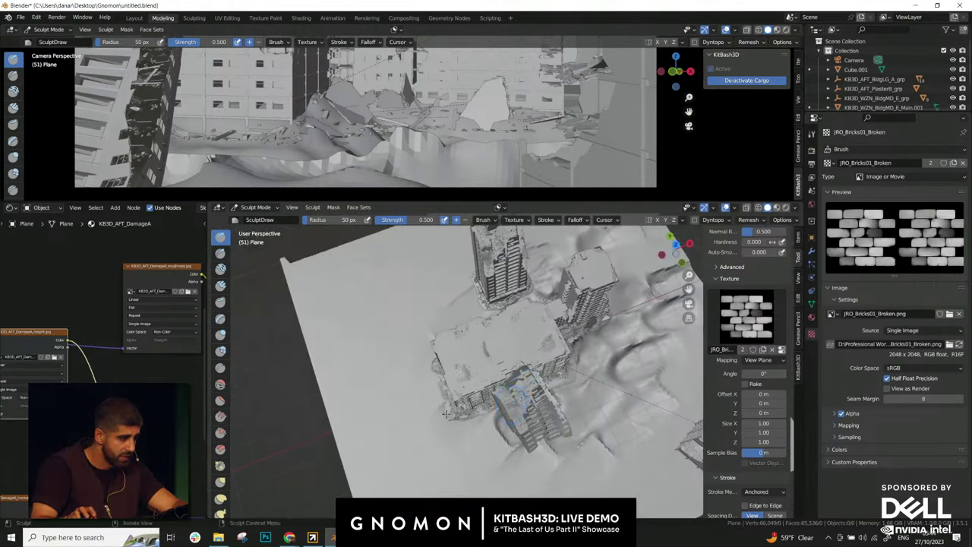
{"action": "left_click_drag", "start_coordinate": [445, 408], "coordinate": [388, 457]}
{"action": "mouse_move", "coordinate": [456, 507]}
{"action": "left_mouse_down"}
{"action": "mouse_move", "coordinate": [395, 499]}
{"action": "mouse_move", "coordinate": [346, 437]}
{"action": "mouse_move", "coordinate": [351, 447]}
{"action": "left_mouse_up"}
{"action": "middle_click_drag", "start_coordinate": [380, 433], "coordinate": [467, 361]}
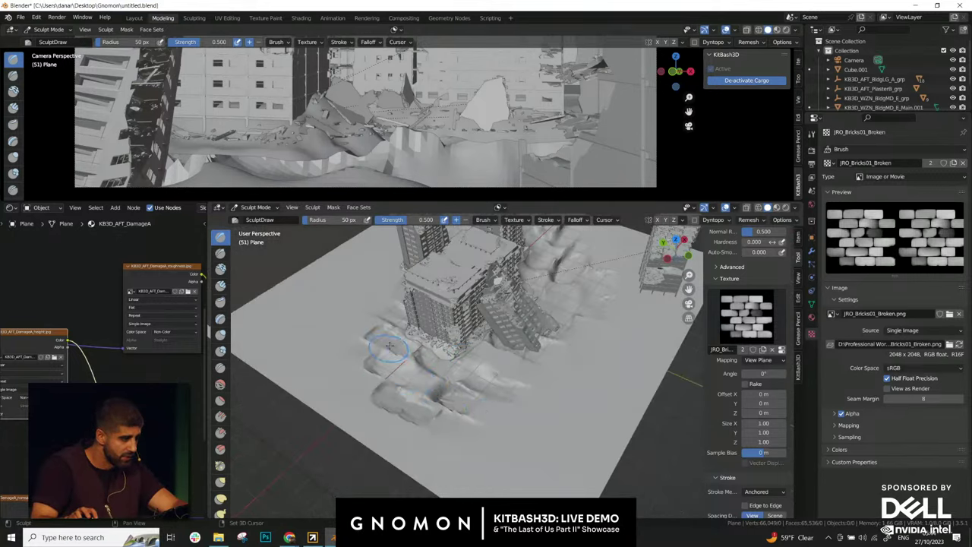
{"action": "middle_click_drag", "start_coordinate": [433, 406], "coordinate": [471, 403]}
{"action": "mouse_move", "coordinate": [504, 466]}
{"action": "left_mouse_down"}
{"action": "mouse_move", "coordinate": [533, 426]}
{"action": "mouse_move", "coordinate": [512, 384]}
{"action": "left_mouse_up"}
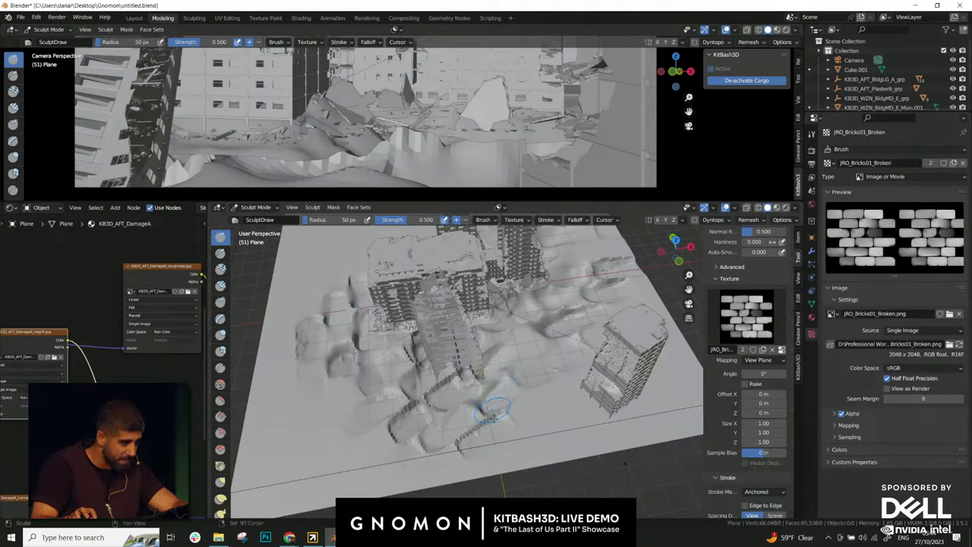
{"action": "mouse_move", "coordinate": [412, 422]}
{"action": "left_mouse_down"}
{"action": "mouse_move", "coordinate": [401, 384]}
{"action": "mouse_move", "coordinate": [416, 361]}
{"action": "left_mouse_up"}
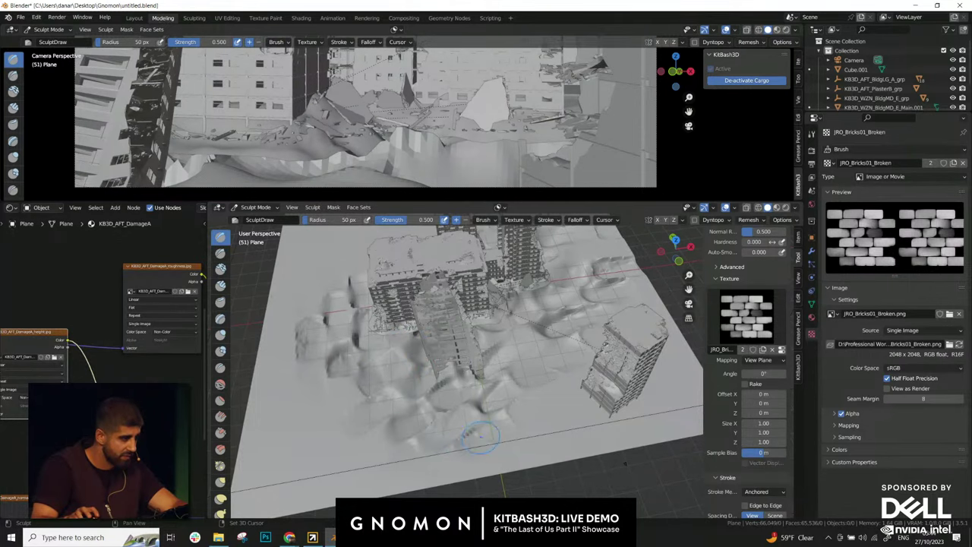
- Return the ground plane to Object Mode and show the enlarged camera view in rendered shading
{"action": "left_click", "coordinate": [260, 208]}
{"action": "left_click", "coordinate": [260, 217]}
{"action": "middle_click_drag", "start_coordinate": [466, 234], "coordinate": [435, 188]}
{"action": "left_click_drag", "start_coordinate": [436, 200], "coordinate": [444, 419]}
{"action": "scroll", "coordinate": [469, 290], "scroll_direction": "up", "scroll_amount": 3}
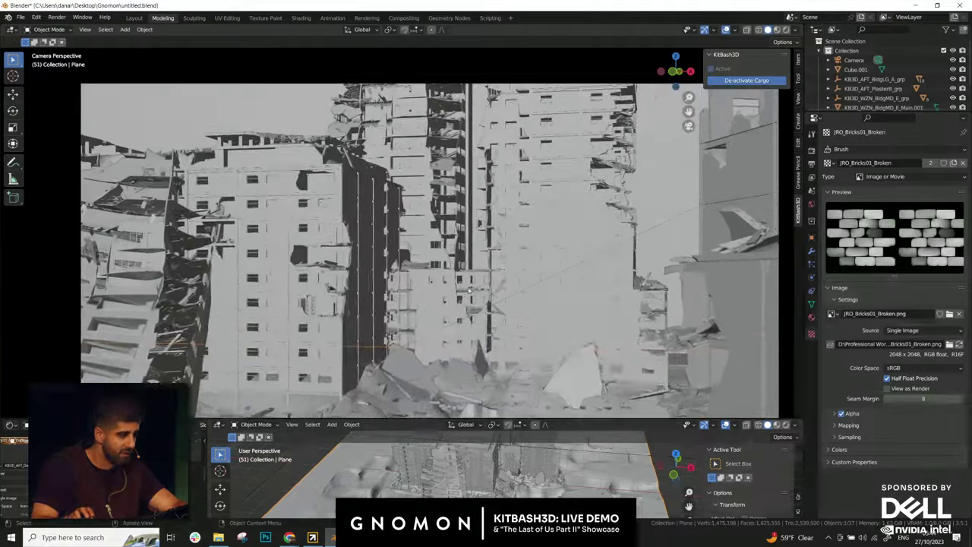
{"action": "mouse_move", "coordinate": [469, 290]}
{"action": "middle_mouse_down", "text": "shift"}
{"action": "mouse_move", "coordinate": [476, 234]}
{"action": "mouse_move", "coordinate": [486, 248]}
{"action": "middle_mouse_up", "text": "shift"}
{"action": "scroll", "coordinate": [476, 234], "scroll_direction": "down", "scroll_amount": 1}
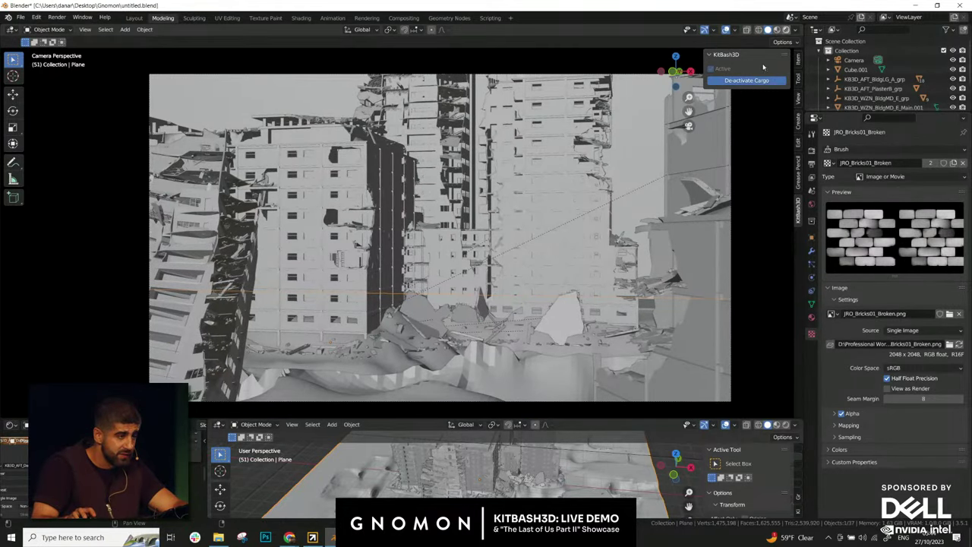
{"action": "left_click", "coordinate": [786, 29]}
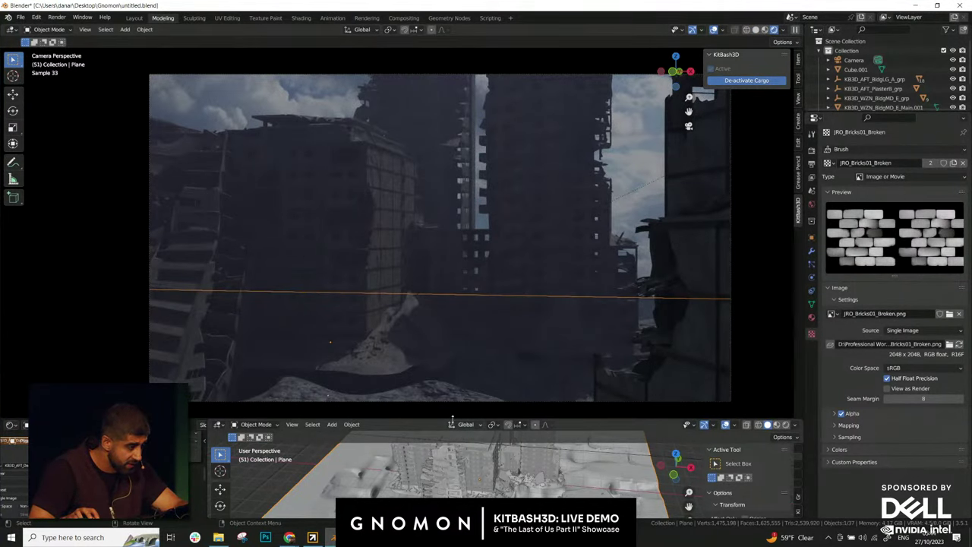
- Select the ground plane instead of the debris and adjust its position beneath the buildings
{"action": "left_click_drag", "start_coordinate": [452, 420], "coordinate": [452, 348]}
{"action": "left_click", "coordinate": [429, 284]}
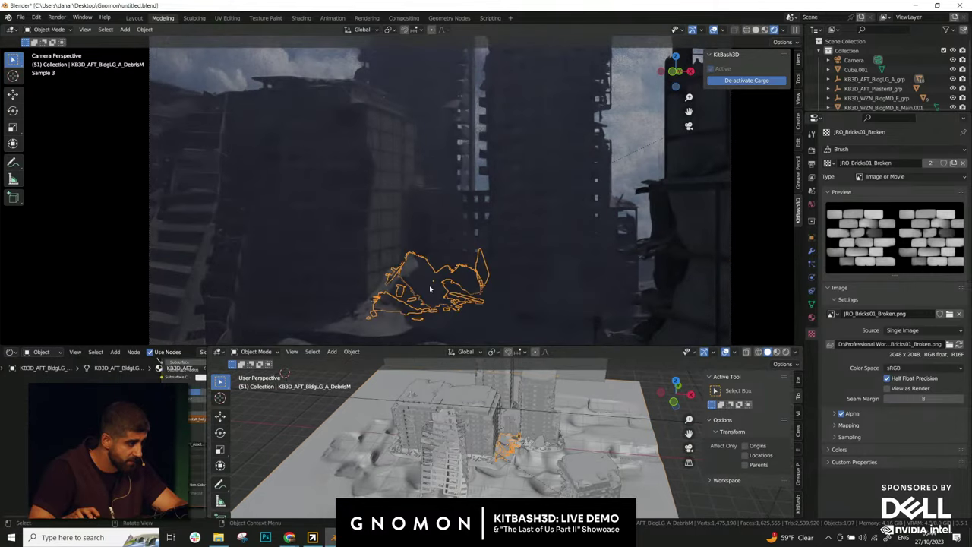
{"action": "left_click", "coordinate": [483, 322]}
{"action": "scroll", "coordinate": [587, 429], "scroll_direction": "down", "scroll_amount": 4}
{"action": "middle_click_drag", "start_coordinate": [653, 471], "coordinate": [637, 449], "text": "shift"}
{"action": "key", "text": "g"}
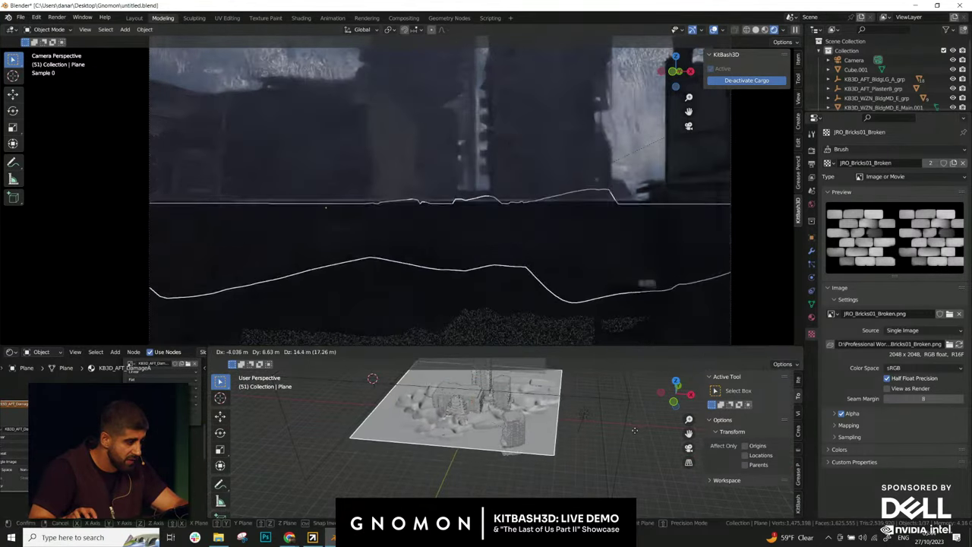
{"action": "left_click", "coordinate": [636, 447]}
- Mirror the sculpted ground plane along the Z axis
{"action": "middle_click_drag", "start_coordinate": [575, 430], "coordinate": [549, 420]}
{"action": "key", "text": "ctrl+m"}
{"action": "key", "text": "z"}
{"action": "left_click", "coordinate": [562, 408]}
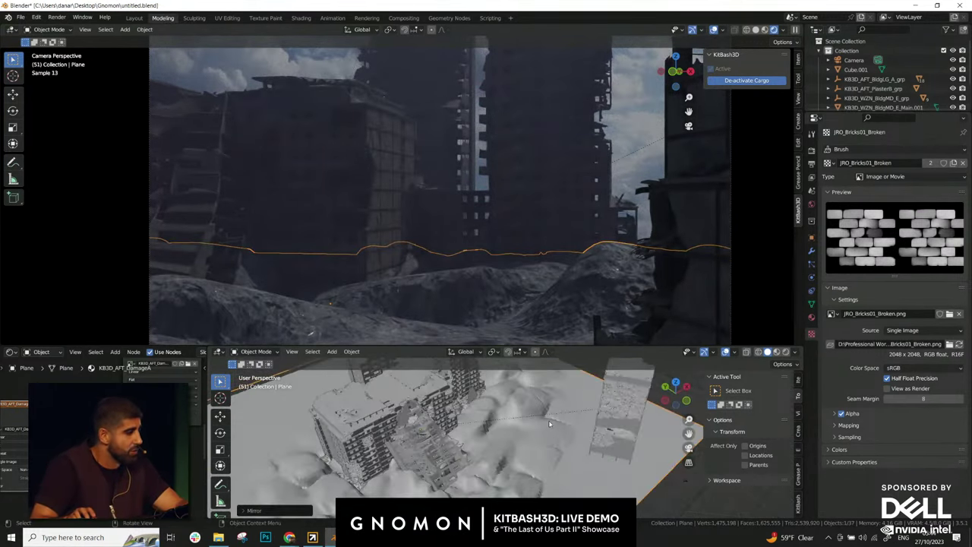
- Widen the shader editor and add a ColorRamp node between the roughness texture and the ground material's Principled BSDF
{"action": "left_click_drag", "start_coordinate": [426, 346], "coordinate": [425, 307]}
{"action": "scroll", "coordinate": [395, 211], "scroll_direction": "down", "scroll_amount": 3}
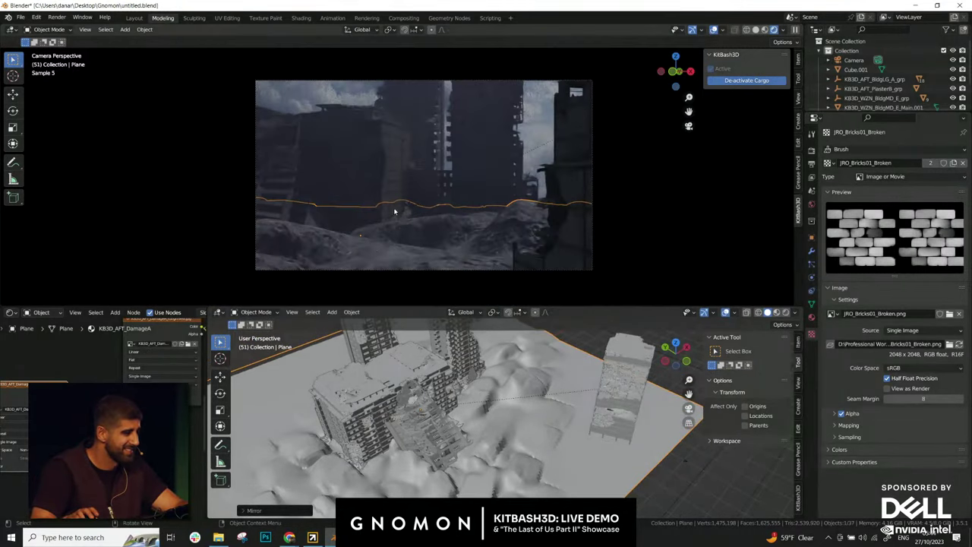
{"action": "middle_click_drag", "start_coordinate": [203, 327], "coordinate": [217, 346]}
{"action": "left_click_drag", "start_coordinate": [205, 341], "coordinate": [568, 364]}
{"action": "scroll", "coordinate": [436, 455], "scroll_direction": "down", "scroll_amount": 3}
{"action": "middle_click_drag", "start_coordinate": [429, 424], "coordinate": [286, 404]}
{"action": "scroll", "coordinate": [286, 427], "scroll_direction": "up", "scroll_amount": 3}
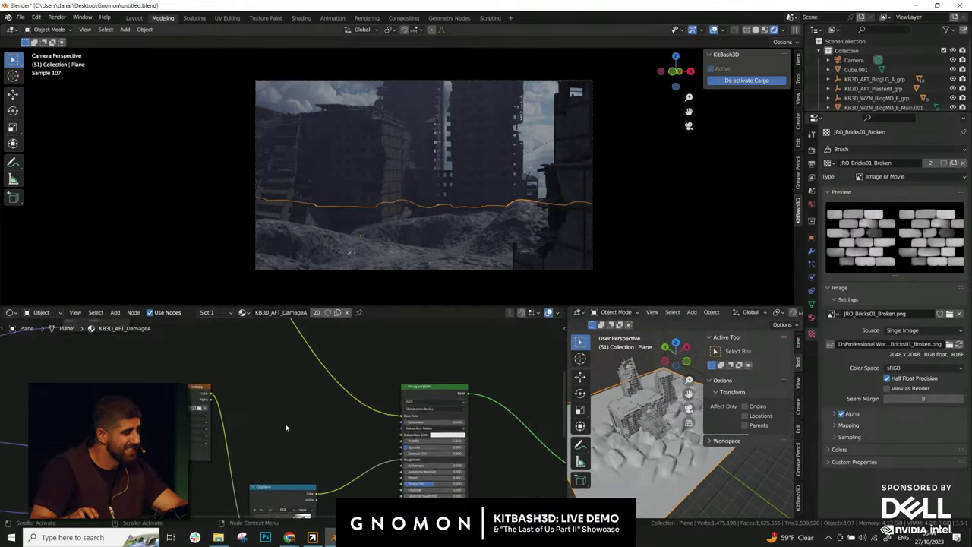
{"action": "middle_click_drag", "start_coordinate": [266, 364], "coordinate": [295, 408]}
{"action": "key", "text": "shift+a"}
{"action": "left_click", "coordinate": [286, 378]}
{"action": "type", "text": "c"}
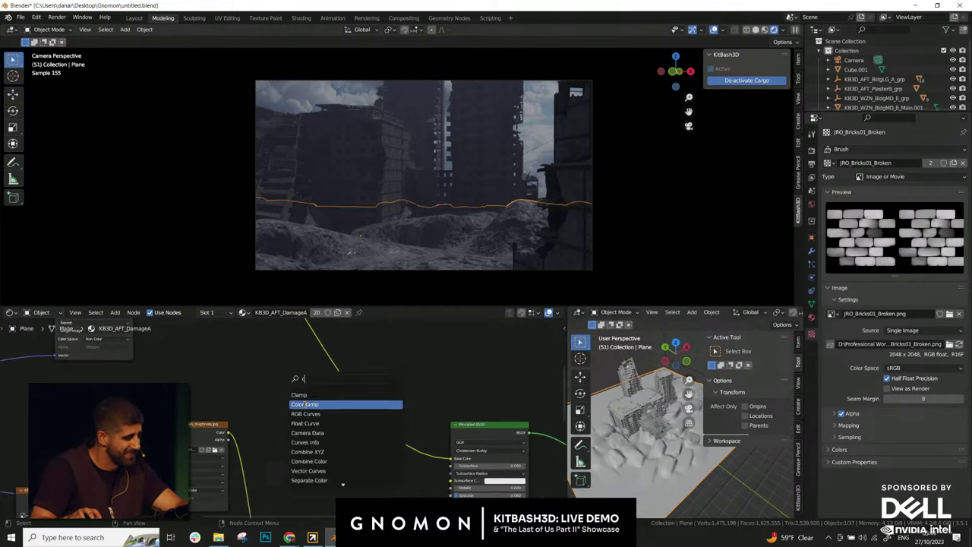
{"action": "left_click", "coordinate": [304, 405]}
{"action": "left_click", "coordinate": [298, 455]}
- Connect the new ColorRamp's Color output to Specular and feed the roughness texture's Color into its Fac input
{"action": "middle_click_drag", "start_coordinate": [404, 465], "coordinate": [341, 427]}
{"action": "scroll", "coordinate": [386, 401], "scroll_direction": "up", "scroll_amount": 2}
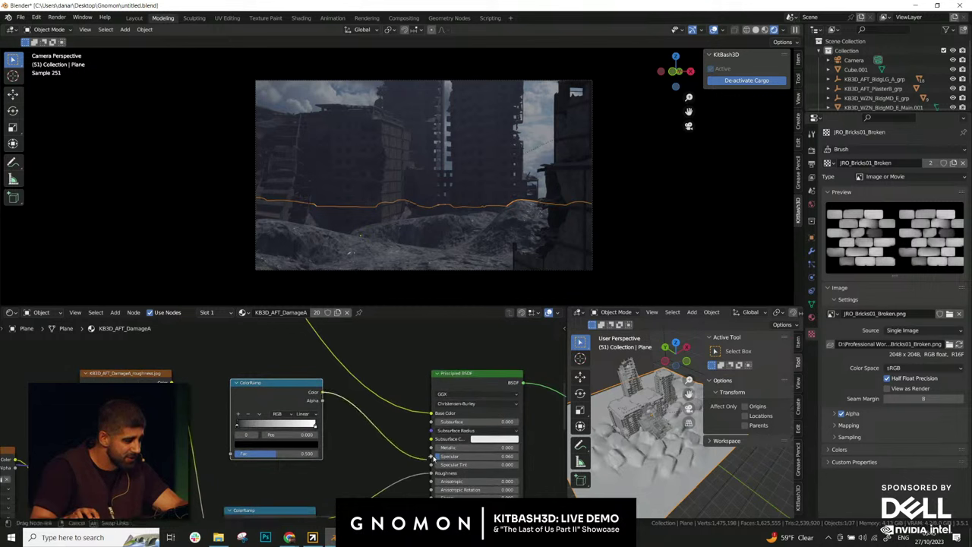
{"action": "middle_click_drag", "start_coordinate": [163, 380], "coordinate": [240, 377]}
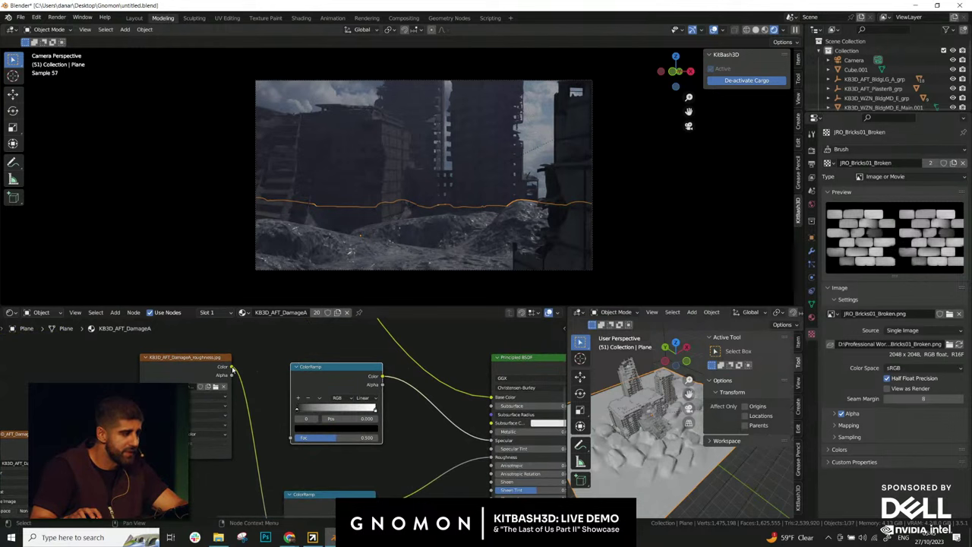
{"action": "left_click_drag", "start_coordinate": [232, 369], "coordinate": [275, 415]}
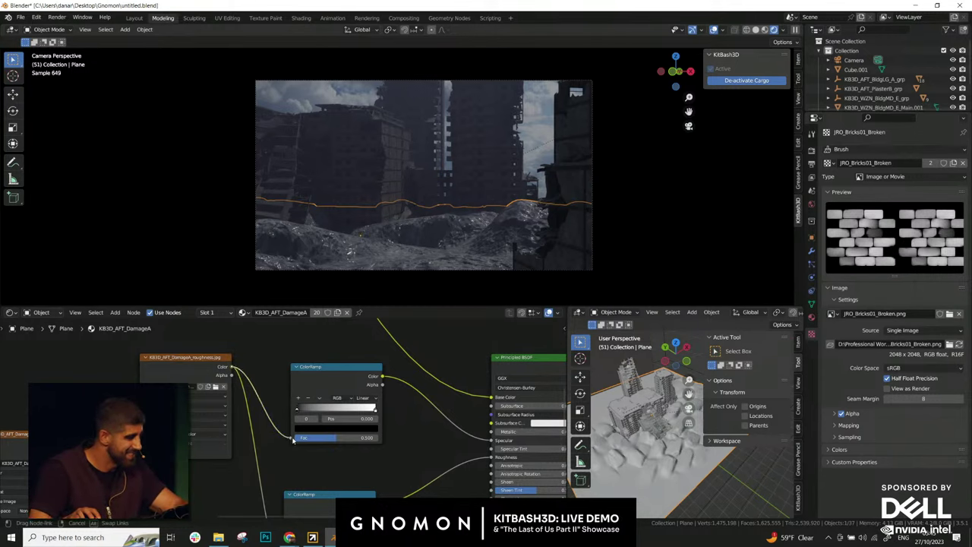
- Set the ColorRamp's black stop to position 0.731, previewing the ramp through Base Color and restoring the original Base Color link
{"action": "left_click_drag", "start_coordinate": [293, 441], "coordinate": [357, 417]}
{"action": "left_click", "coordinate": [303, 377]}
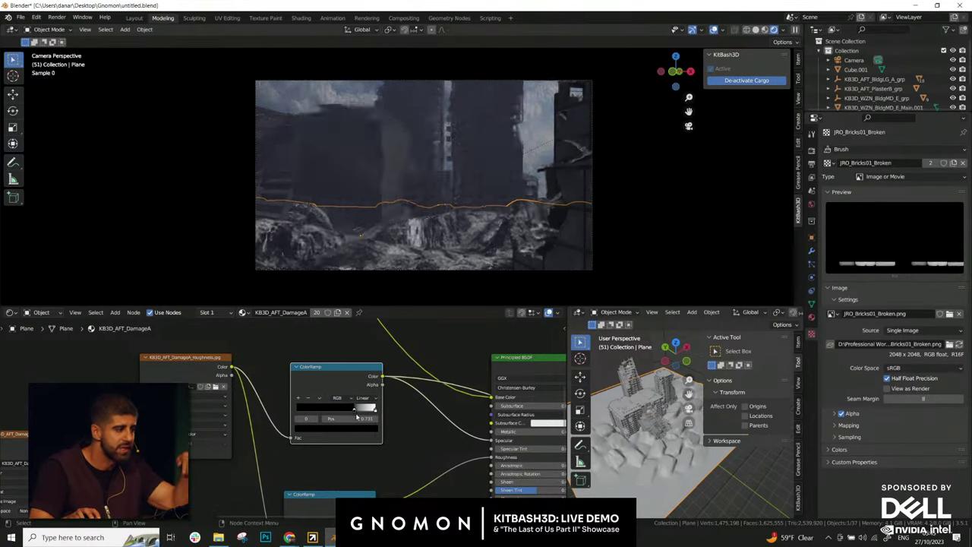
{"action": "middle_click_drag", "start_coordinate": [514, 366], "coordinate": [386, 380]}
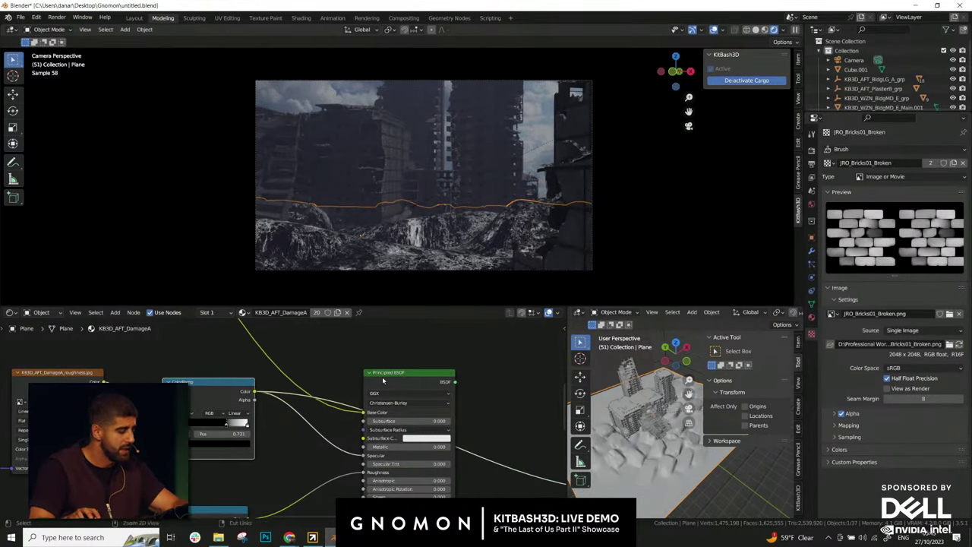
{"action": "scroll", "coordinate": [292, 406], "scroll_direction": "up", "scroll_amount": 2}
{"action": "scroll", "coordinate": [293, 406], "scroll_direction": "up", "scroll_amount": 3}
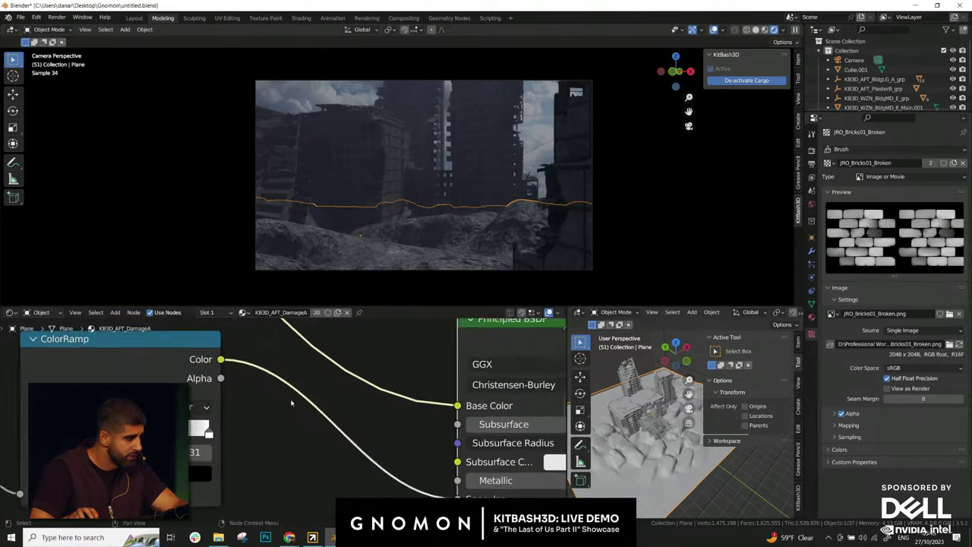
{"action": "scroll", "coordinate": [428, 180], "scroll_direction": "up", "scroll_amount": 5}
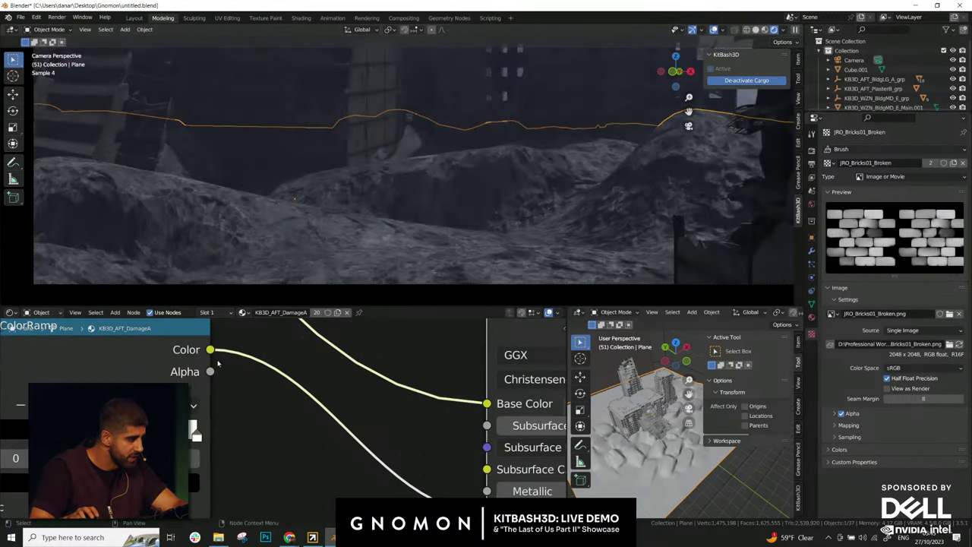
{"action": "middle_click_drag", "start_coordinate": [200, 401], "coordinate": [310, 430]}
{"action": "middle_click_drag", "start_coordinate": [336, 460], "coordinate": [338, 421]}
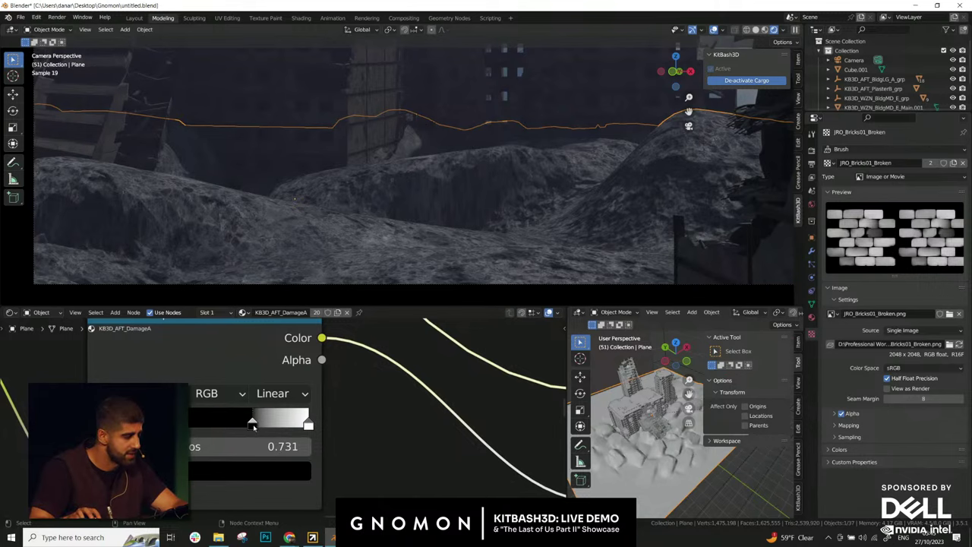
- Set the ColorRamp's black stop to position 0.691 and its white stop to 0.913
{"action": "mouse_move", "coordinate": [253, 424]}
{"action": "left_mouse_down"}
{"action": "mouse_move", "coordinate": [275, 426]}
{"action": "mouse_move", "coordinate": [244, 425]}
{"action": "left_mouse_up"}
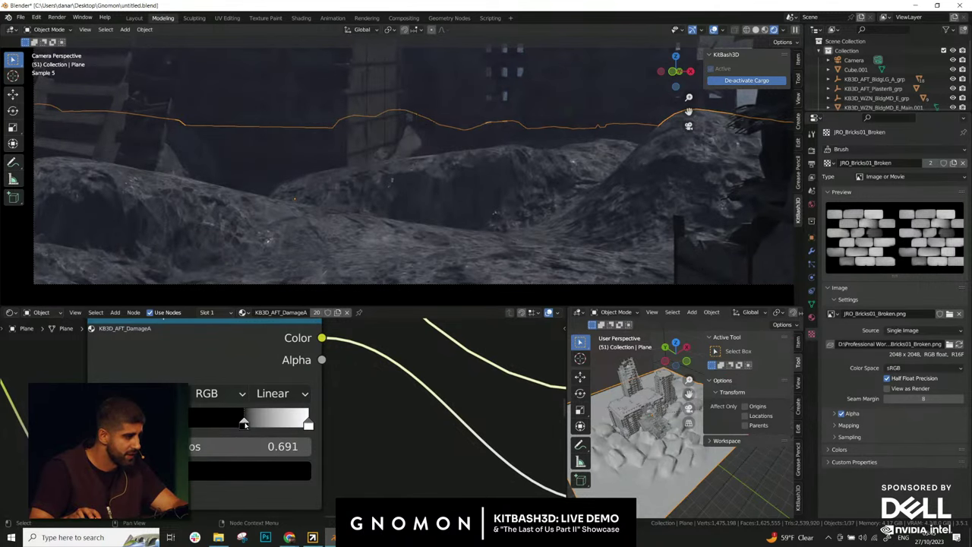
{"action": "left_click_drag", "start_coordinate": [307, 423], "coordinate": [290, 425]}
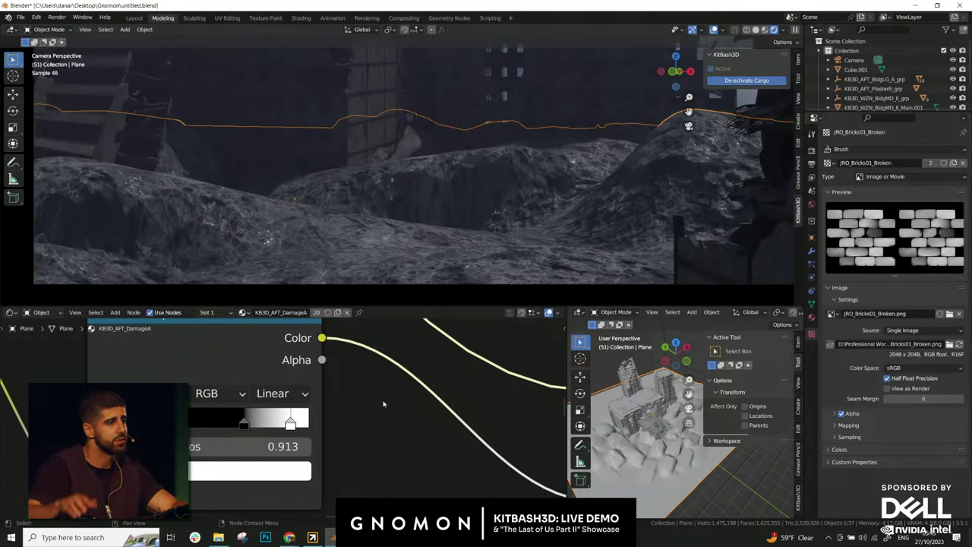
{"action": "scroll", "coordinate": [384, 405], "scroll_direction": "down", "scroll_amount": 5}
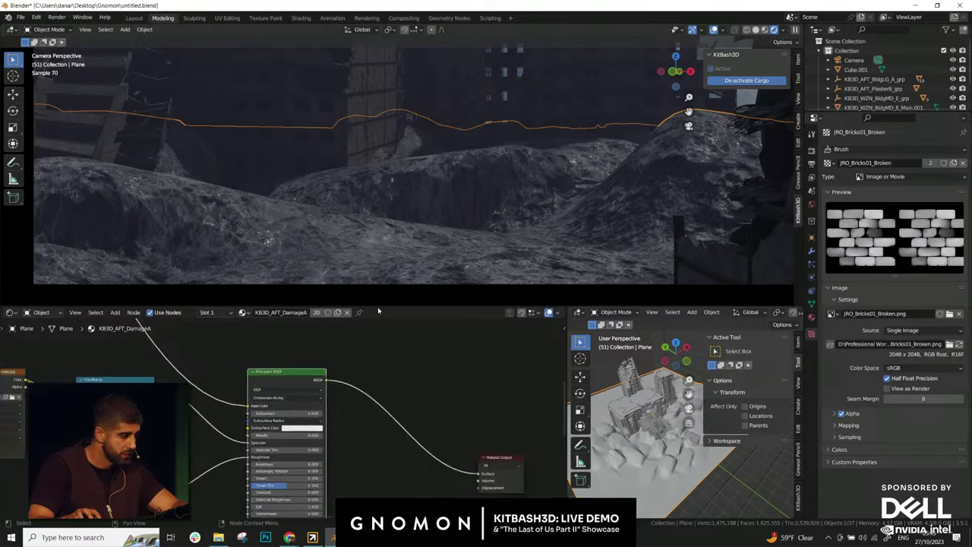
- Resize the editor areas so the full camera render fits and the solid-shaded scene viewport gets much more width
{"action": "left_click_drag", "start_coordinate": [377, 307], "coordinate": [378, 286]}
{"action": "scroll", "coordinate": [415, 157], "scroll_direction": "down", "scroll_amount": 4}
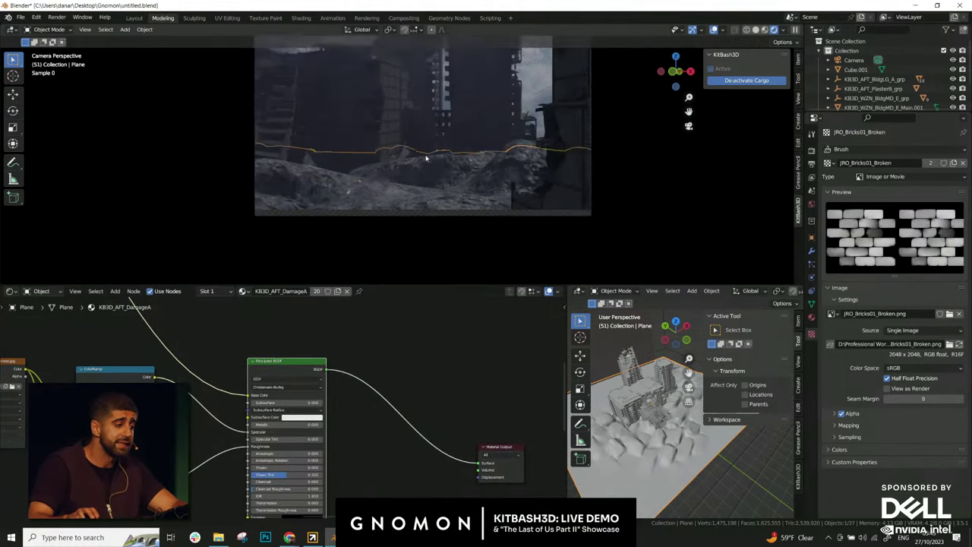
{"action": "middle_click_drag", "start_coordinate": [426, 158], "coordinate": [419, 195], "text": "shift"}
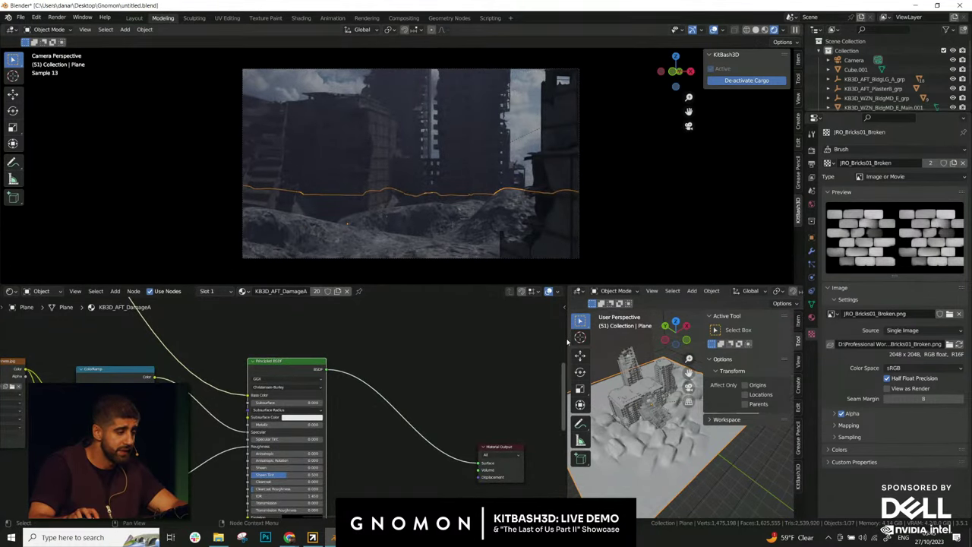
{"action": "left_click_drag", "start_coordinate": [566, 337], "coordinate": [221, 337]}
- Duplicate the isolated building near the ground plane's front edge and place the copy among the rubble by the other buildings
{"action": "middle_click_drag", "start_coordinate": [380, 341], "coordinate": [483, 413]}
{"action": "left_click", "coordinate": [444, 337]}
{"action": "scroll", "coordinate": [584, 402], "scroll_direction": "up", "scroll_amount": 2}
{"action": "scroll", "coordinate": [483, 413], "scroll_direction": "down", "scroll_amount": 2}
{"action": "left_click", "coordinate": [534, 363]}
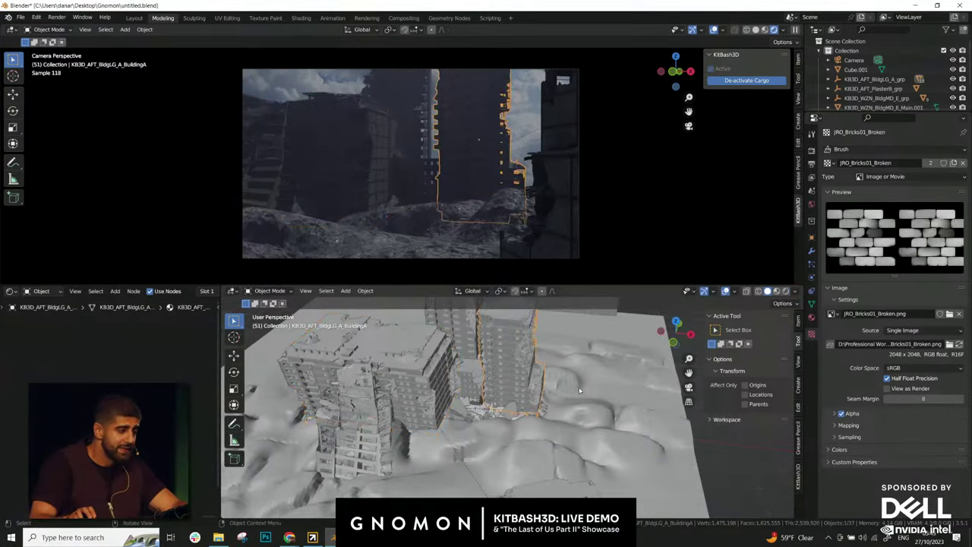
{"action": "middle_click_drag", "start_coordinate": [534, 362], "coordinate": [601, 397]}
{"action": "scroll", "coordinate": [600, 396], "scroll_direction": "down", "scroll_amount": 2}
{"action": "middle_click_drag", "start_coordinate": [373, 427], "coordinate": [407, 441]}
{"action": "scroll", "coordinate": [403, 409], "scroll_direction": "down", "scroll_amount": 1}
{"action": "left_click", "coordinate": [403, 411]}
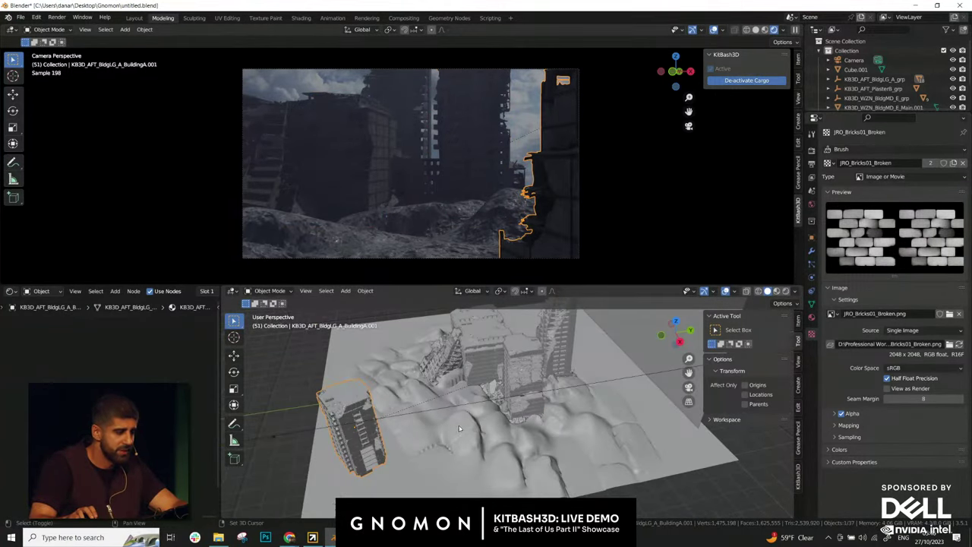
{"action": "key", "text": "shift+d"}
{"action": "left_click", "coordinate": [551, 414]}
- Move the duplicated building along the X axis into the gap between the main buildings
{"action": "middle_click_drag", "start_coordinate": [551, 414], "coordinate": [610, 412]}
{"action": "scroll", "coordinate": [621, 396], "scroll_direction": "up", "scroll_amount": 1}
{"action": "key", "text": "g"}
{"action": "key", "text": "x"}
{"action": "left_click", "coordinate": [632, 420]}
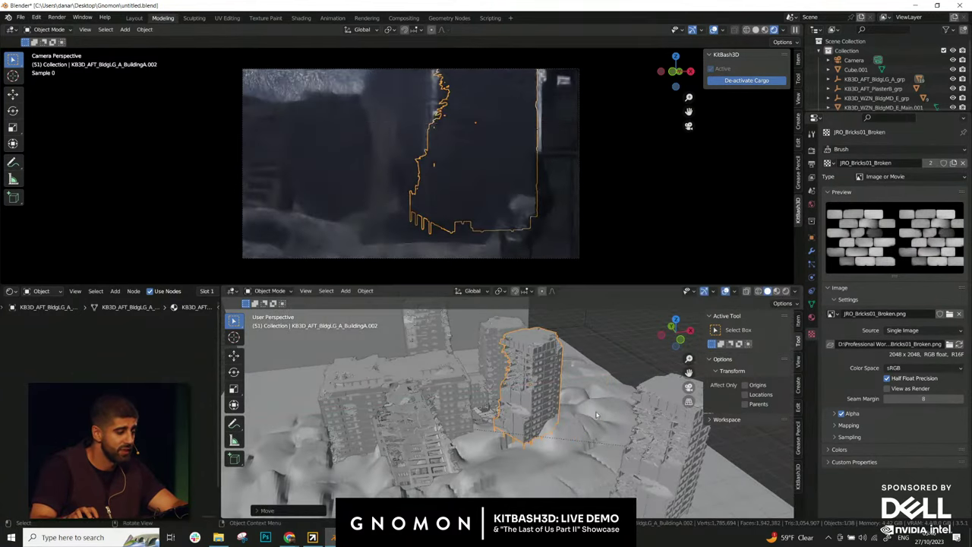
- Topple the duplicated building about the X axis and lower it along Z into the ground
{"action": "key", "text": "r"}
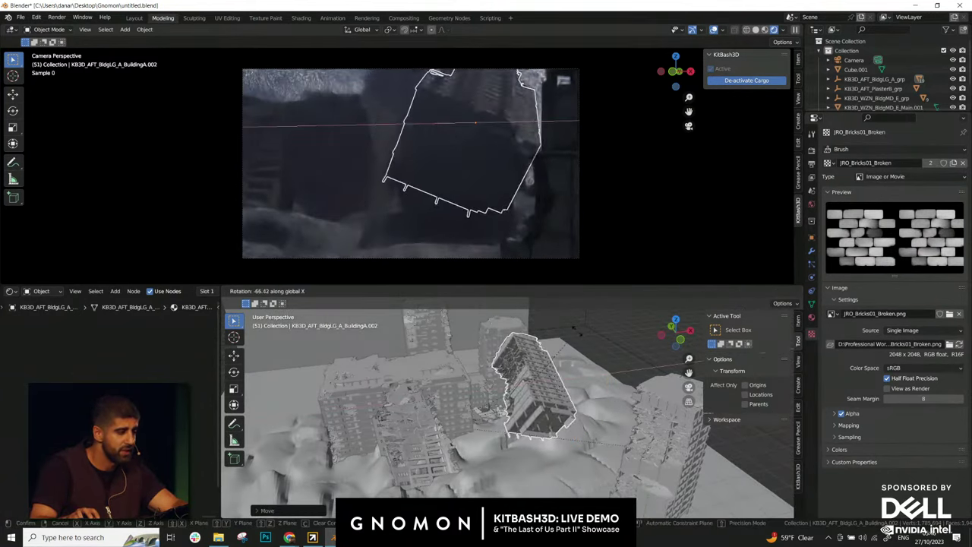
{"action": "left_click", "coordinate": [610, 390]}
{"action": "key", "text": "g"}
{"action": "key", "text": "z"}
{"action": "left_click", "coordinate": [607, 439]}
- Turn the toppled building about the Z axis so it lies diagonally, and shift it along Y
{"action": "key", "text": "r"}
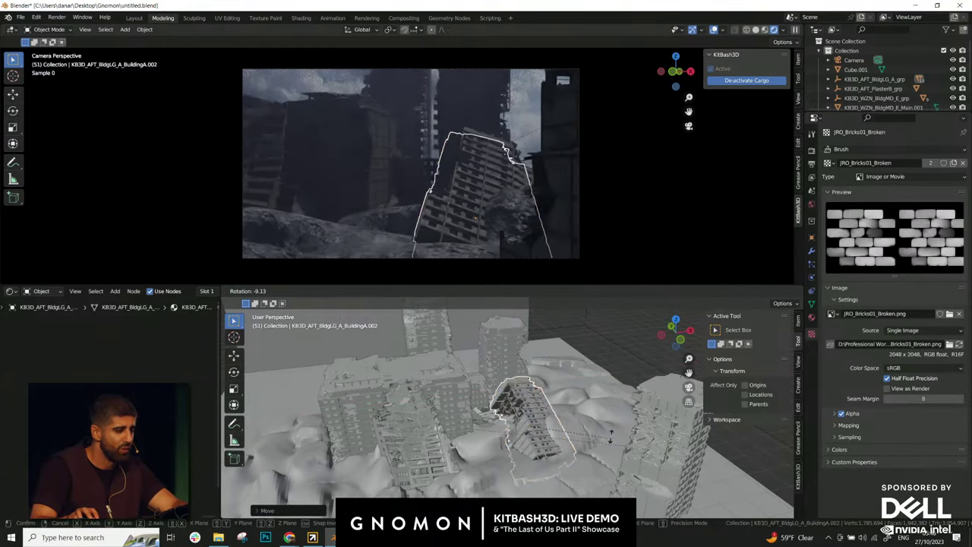
{"action": "key", "text": "z"}
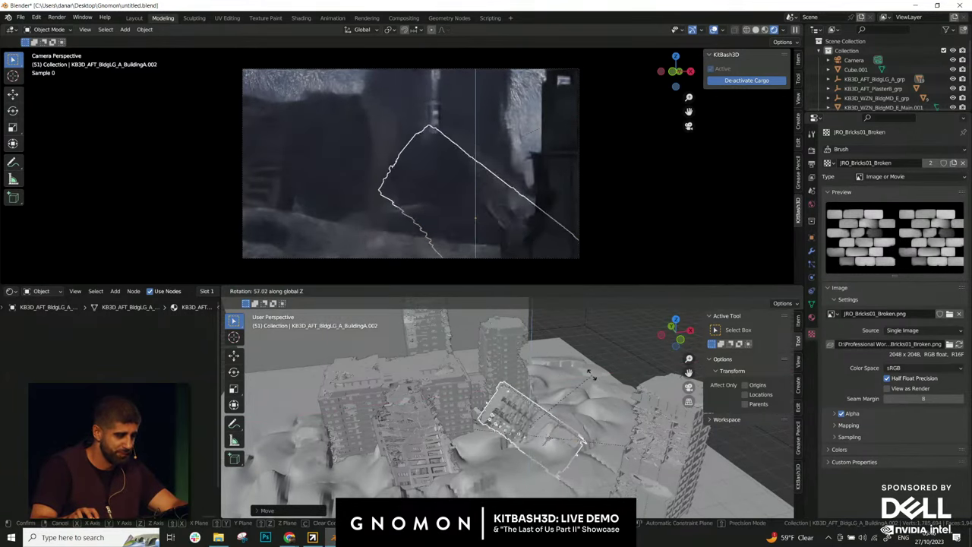
{"action": "left_click", "coordinate": [577, 427]}
{"action": "middle_click_drag", "start_coordinate": [578, 430], "coordinate": [631, 453]}
{"action": "key", "text": "g"}
{"action": "key", "text": "y"}
{"action": "left_click", "coordinate": [501, 425]}
- Fine-tune the toppled building's Z rotation and its position along Y behind the rubble mounds
{"action": "key", "text": "r"}
{"action": "key", "text": "z"}
{"action": "left_click", "coordinate": [607, 440]}
{"action": "key", "text": "g"}
{"action": "key", "text": "y"}
{"action": "left_click", "coordinate": [608, 433]}
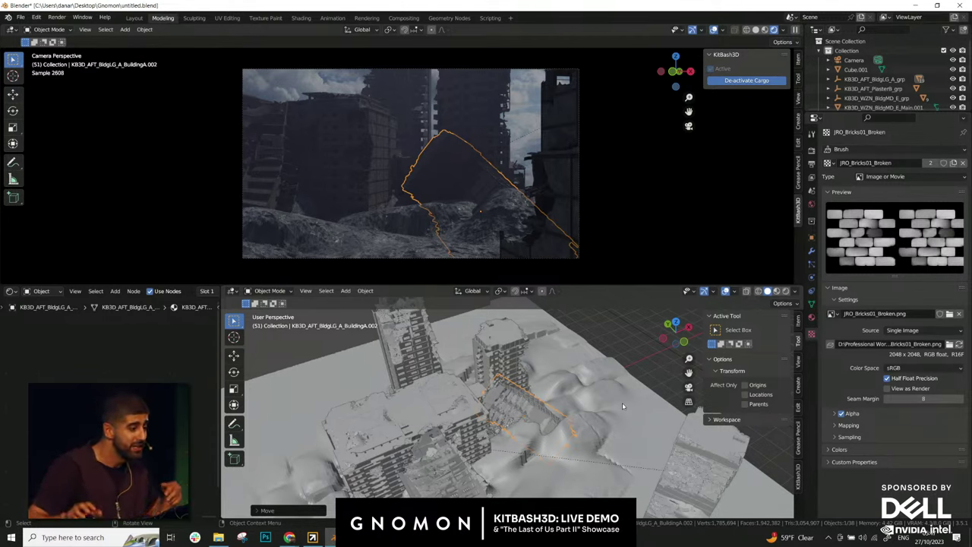
- Try rotating the sculpted ground plane about the Z axis
{"action": "left_click", "coordinate": [647, 479]}
{"action": "key", "text": "KP_Decimal"}
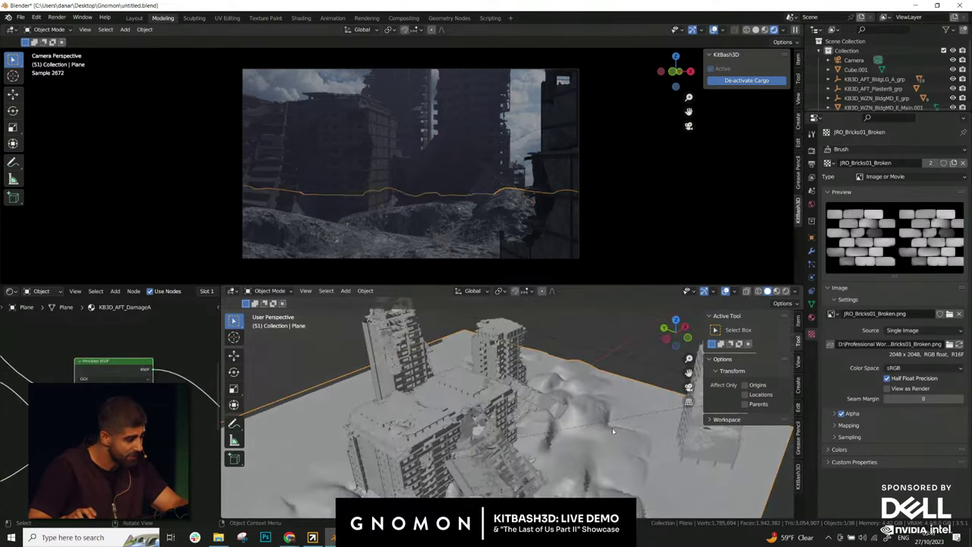
{"action": "key", "text": "r"}
{"action": "key", "text": "z"}
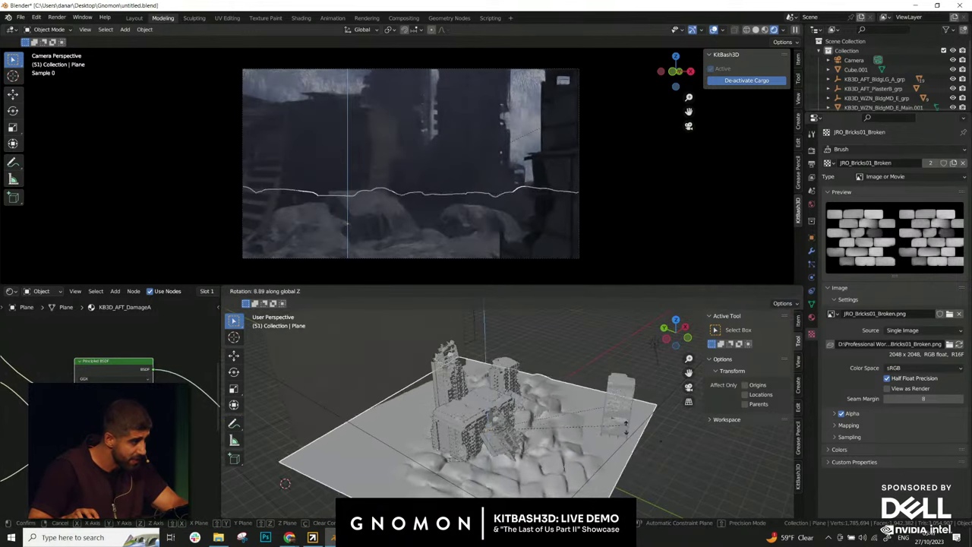
{"action": "left_click", "coordinate": [605, 452]}
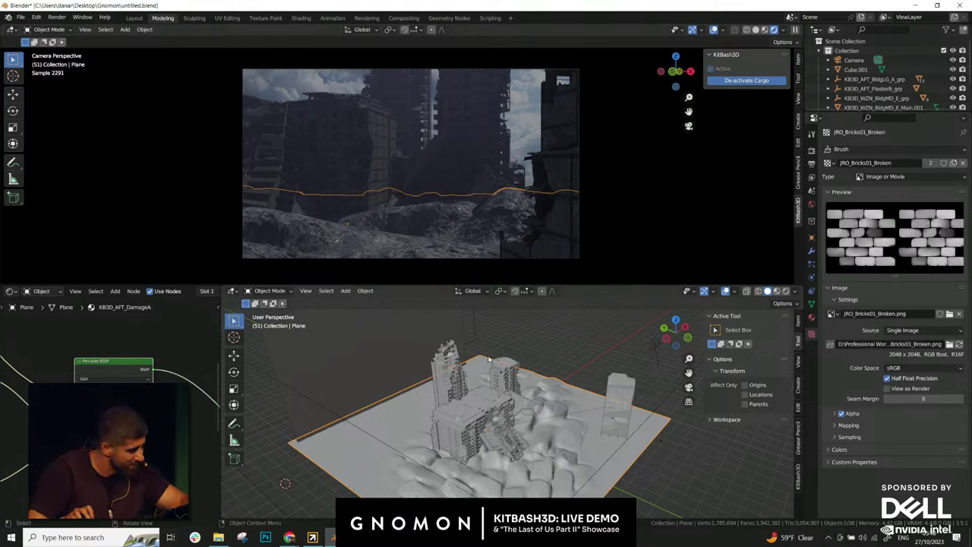
- Examine the scene layout from several angles, including the upright backdrop plane behind the buildings
{"action": "scroll", "coordinate": [417, 344], "scroll_direction": "up", "scroll_amount": 4}
{"action": "middle_click_drag", "start_coordinate": [417, 345], "coordinate": [414, 379]}
{"action": "scroll", "coordinate": [422, 403], "scroll_direction": "down", "scroll_amount": 4}
{"action": "middle_click_drag", "start_coordinate": [426, 413], "coordinate": [408, 417]}
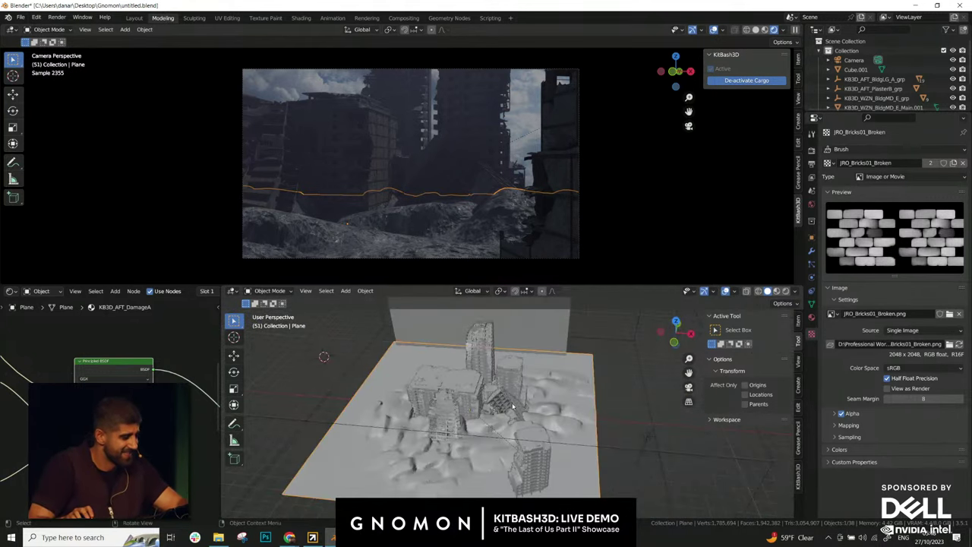
{"action": "middle_click_drag", "start_coordinate": [565, 348], "coordinate": [573, 406]}
{"action": "left_click", "coordinate": [512, 344]}
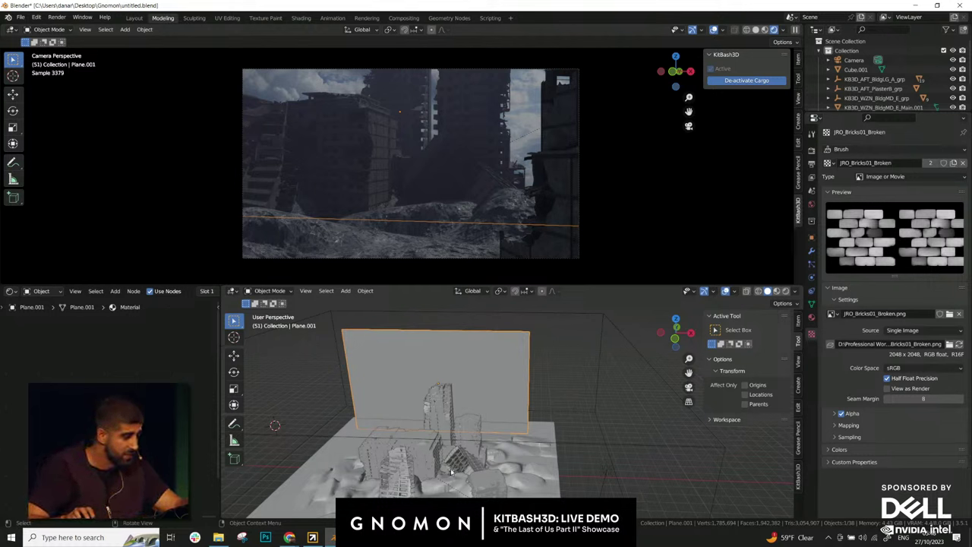
{"action": "middle_click_drag", "start_coordinate": [451, 472], "coordinate": [486, 425]}
{"action": "left_click", "coordinate": [601, 438]}
- Add a plane mesh and scale it up to cover most of the sculpted ground
{"action": "key", "text": "shift+a"}
{"action": "mouse_move", "coordinate": [426, 335]}
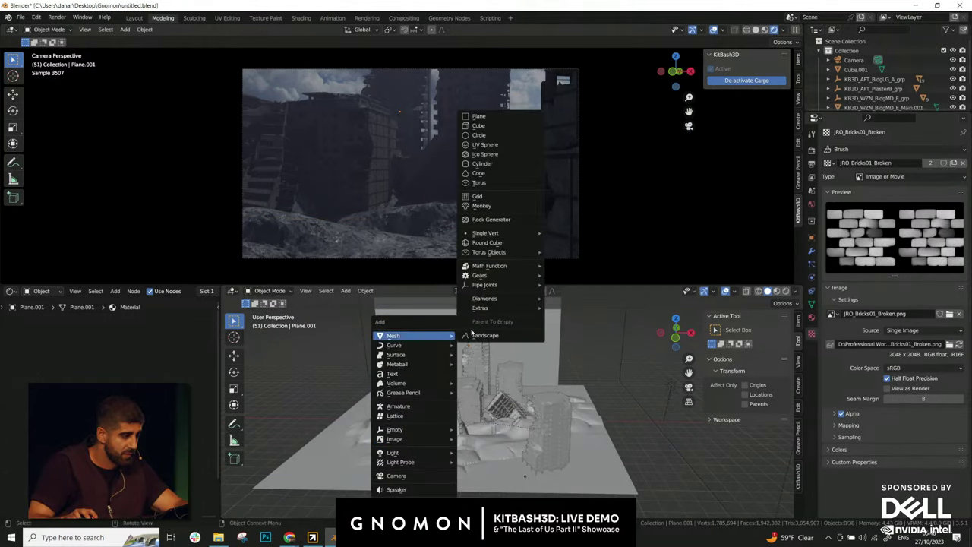
{"action": "left_click", "coordinate": [479, 116]}
{"action": "key", "text": "s"}
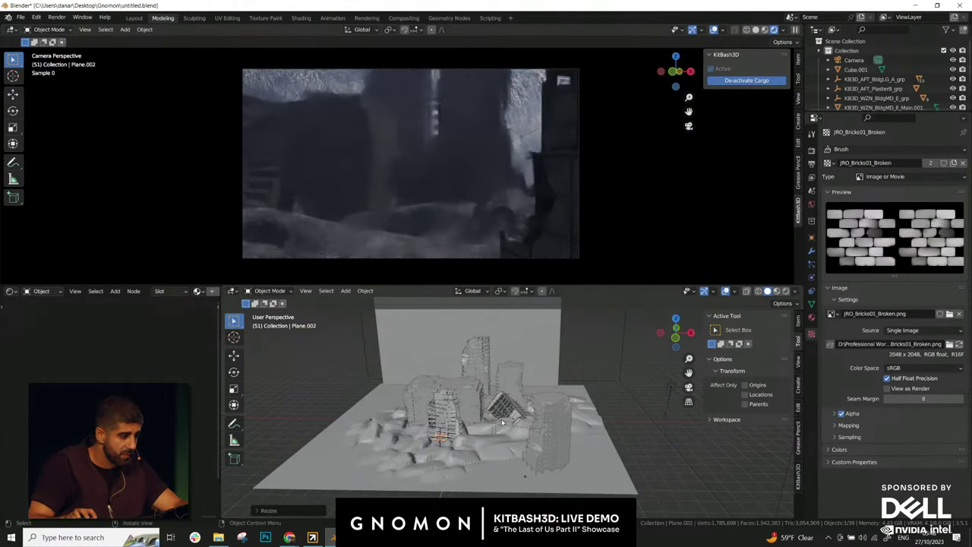
{"action": "left_click", "coordinate": [733, 413]}
{"action": "key", "text": "s"}
{"action": "left_click", "coordinate": [655, 426]}
{"action": "key", "text": "s"}
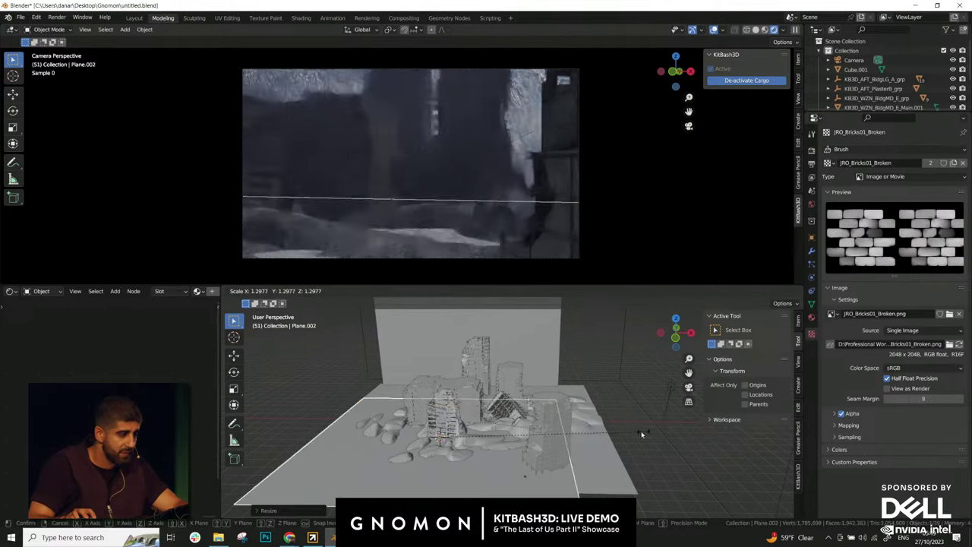
{"action": "left_click", "coordinate": [643, 435]}
- Adjust the new plane's height along Z so it fills the low areas between the rubble mounds like water
{"action": "middle_click_drag", "start_coordinate": [643, 437], "coordinate": [647, 455]}
{"action": "key", "text": "g"}
{"action": "key", "text": "z"}
{"action": "left_click", "coordinate": [580, 451]}
{"action": "scroll", "coordinate": [580, 451], "scroll_direction": "up", "scroll_amount": 4}
{"action": "key", "text": "g"}
{"action": "key", "text": "z"}
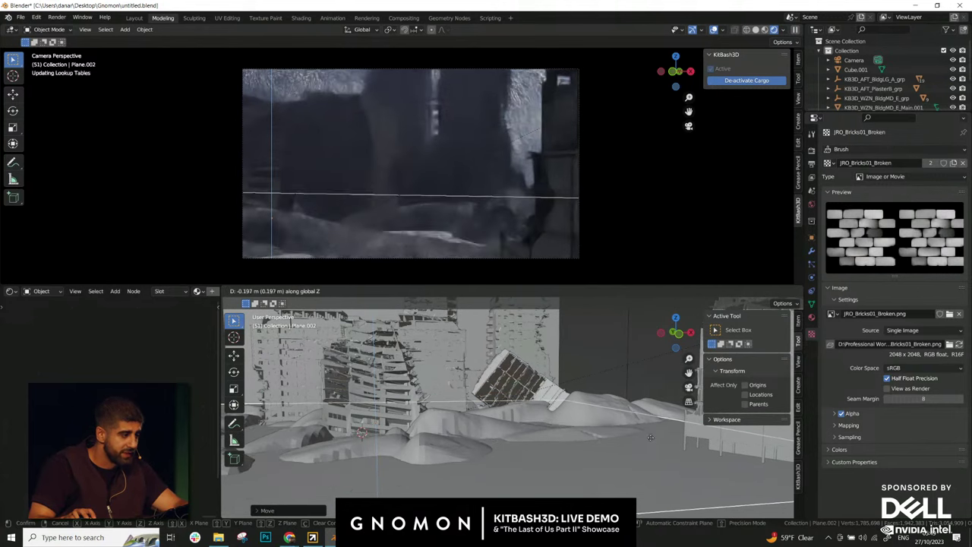
{"action": "left_click", "coordinate": [654, 412]}
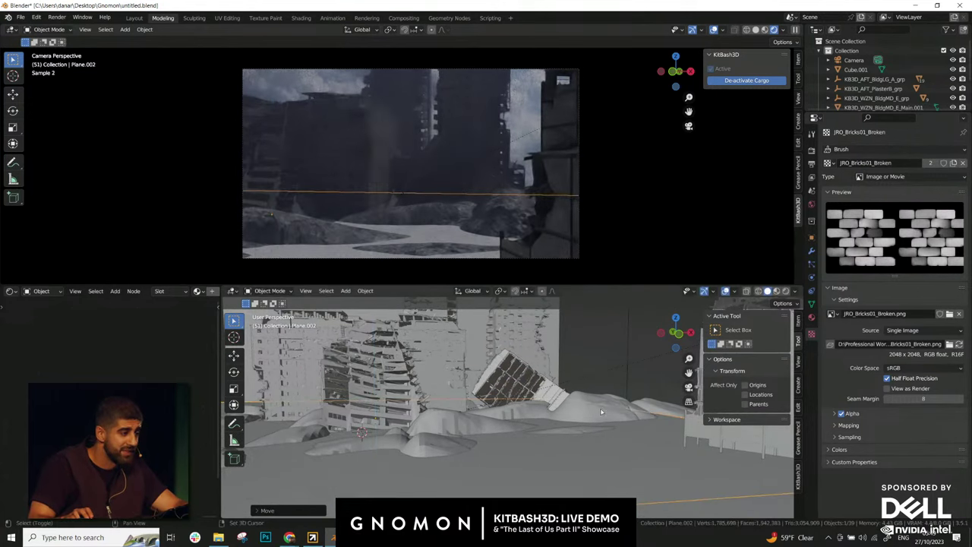
- Stretch the water plane along the X axis and shift it along X to span the ground
{"action": "mouse_move", "coordinate": [653, 412]}
{"action": "middle_mouse_down"}
{"action": "mouse_move", "coordinate": [544, 420]}
{"action": "mouse_move", "coordinate": [531, 447]}
{"action": "mouse_move", "coordinate": [645, 410]}
{"action": "middle_mouse_up"}
{"action": "scroll", "coordinate": [583, 431], "scroll_direction": "down", "scroll_amount": 3}
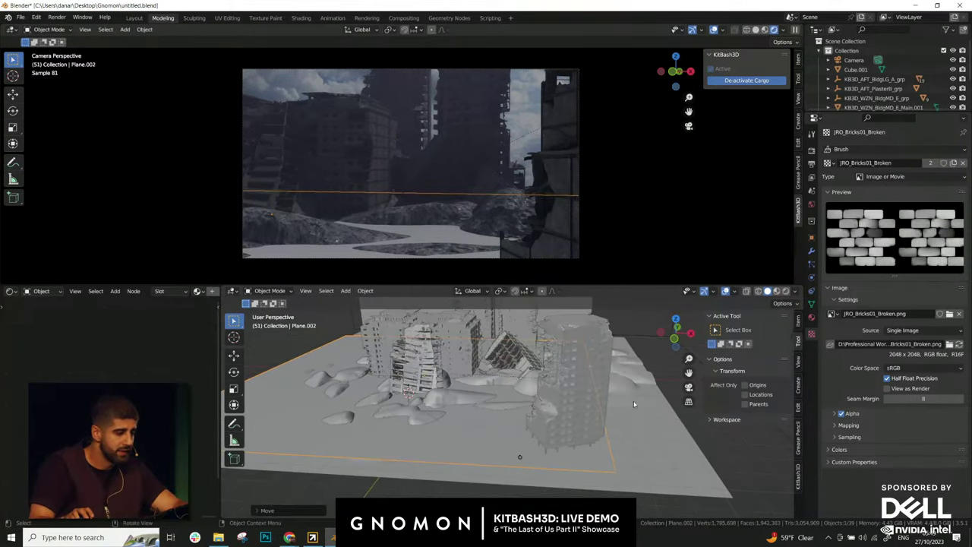
{"action": "key", "text": "s"}
{"action": "key", "text": "x"}
{"action": "left_click", "coordinate": [701, 405]}
{"action": "key", "text": "g"}
{"action": "key", "text": "x"}
{"action": "left_click", "coordinate": [711, 406]}
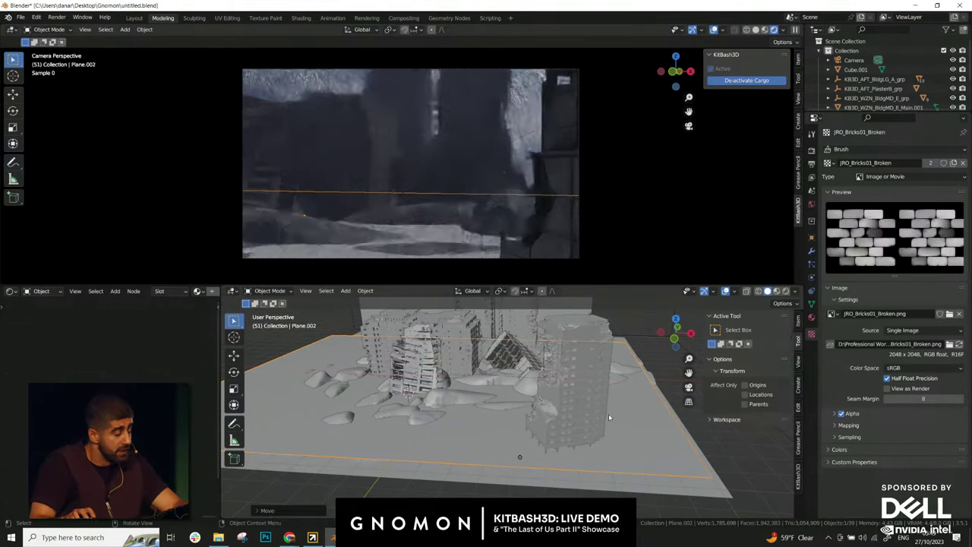
- Widen the shader editor, create a new material for the water plane and frame its Principled BSDF
{"action": "mouse_move", "coordinate": [533, 414]}
{"action": "middle_mouse_down"}
{"action": "mouse_move", "coordinate": [566, 418]}
{"action": "mouse_move", "coordinate": [532, 416]}
{"action": "middle_mouse_up"}
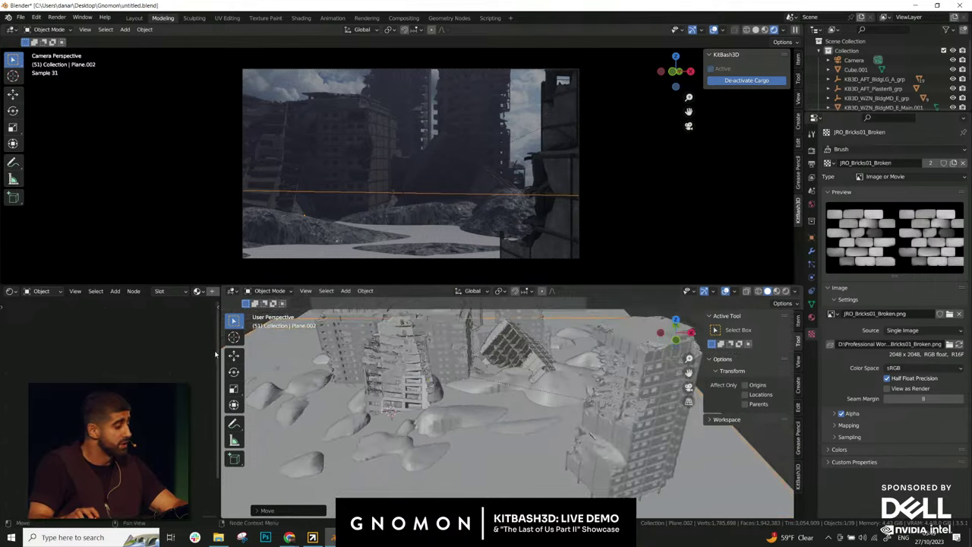
{"action": "left_click_drag", "start_coordinate": [220, 351], "coordinate": [446, 351]}
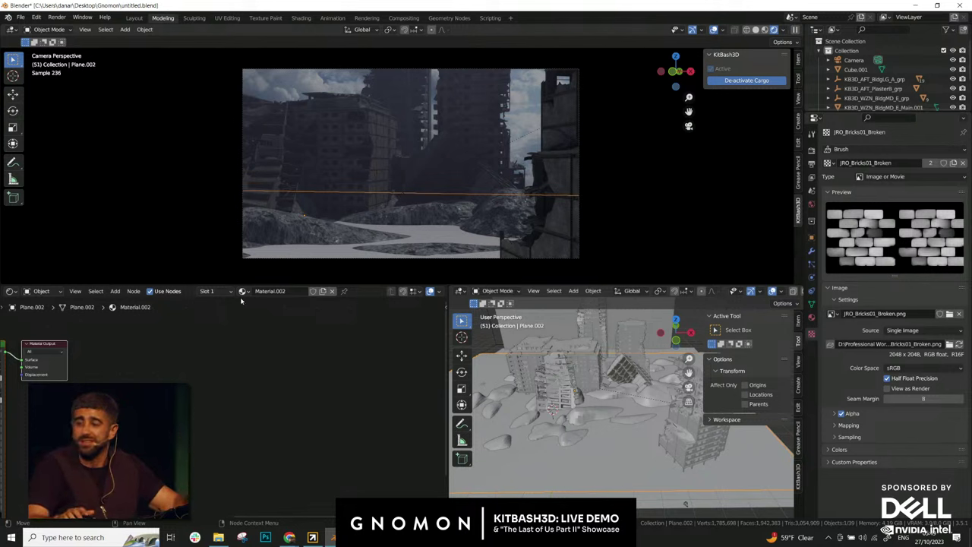
{"action": "key", "text": "Home"}
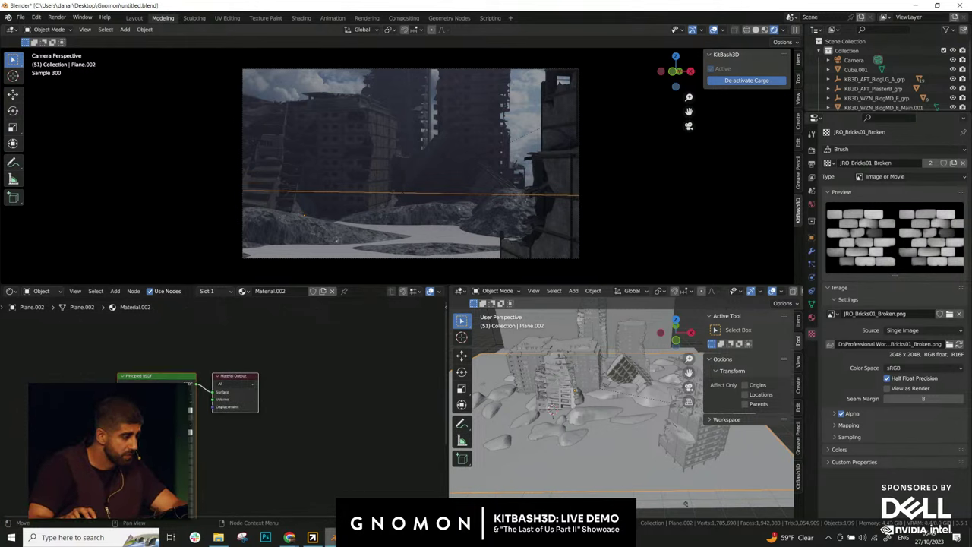
{"action": "middle_click_drag", "start_coordinate": [152, 461], "coordinate": [293, 410]}
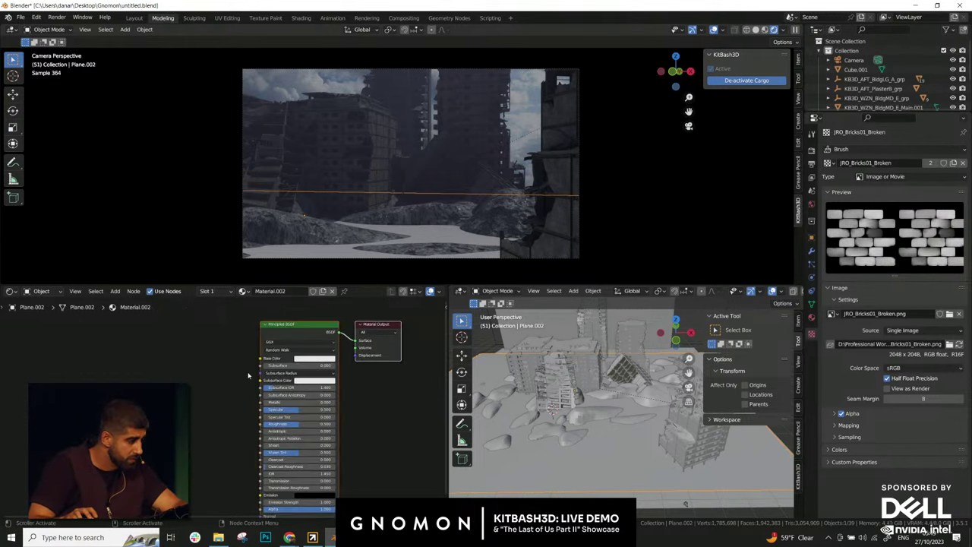
- Set the water material's Metallic to 1, reduce Specular to near zero and lower Roughness for sharper reflections
{"action": "left_click", "coordinate": [293, 403]}
{"action": "type", "text": "1"}
{"action": "key", "text": "Return"}
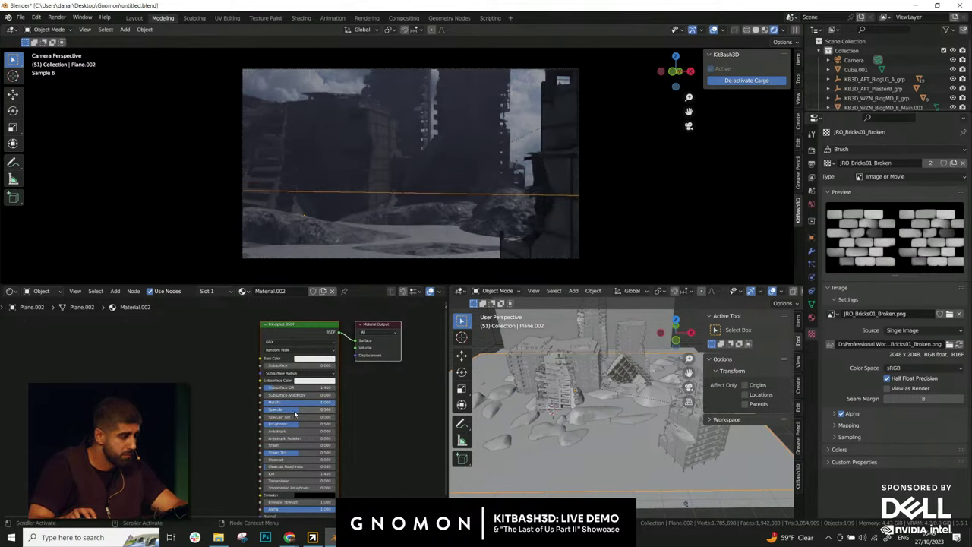
{"action": "left_click_drag", "start_coordinate": [294, 414], "coordinate": [285, 413]}
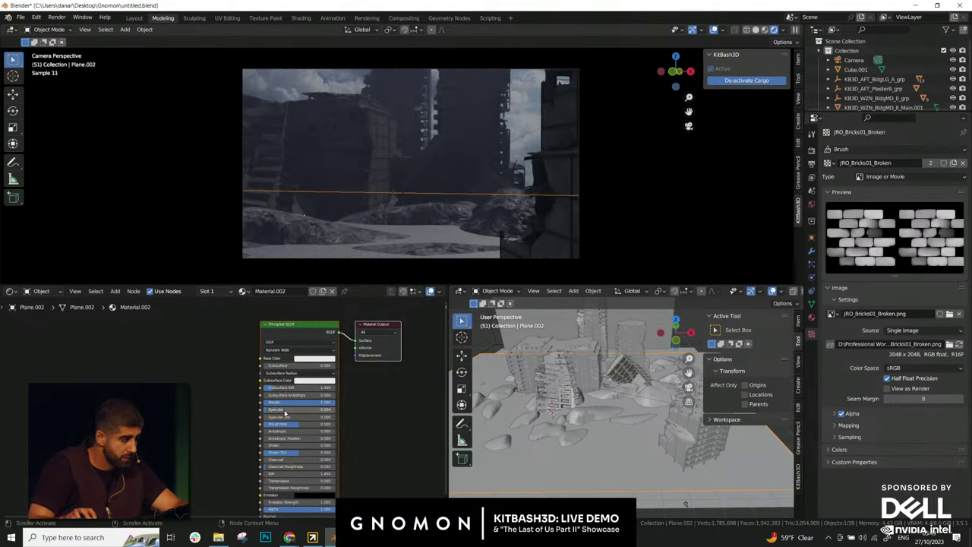
{"action": "left_click_drag", "start_coordinate": [294, 424], "coordinate": [266, 423]}
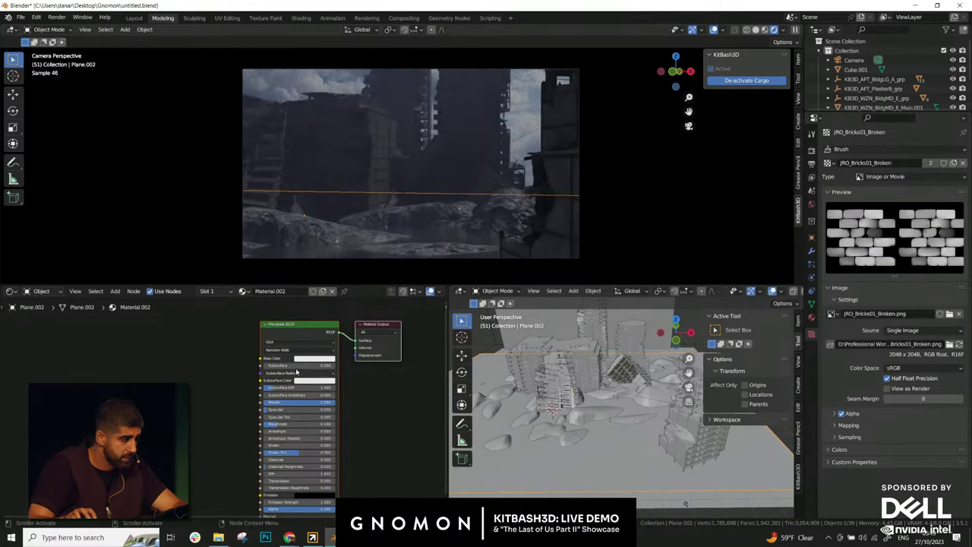
- Tint the water material's Base Color a light, desaturated blue
{"action": "left_click", "coordinate": [307, 359]}
{"action": "left_click_drag", "start_coordinate": [350, 276], "coordinate": [350, 287]}
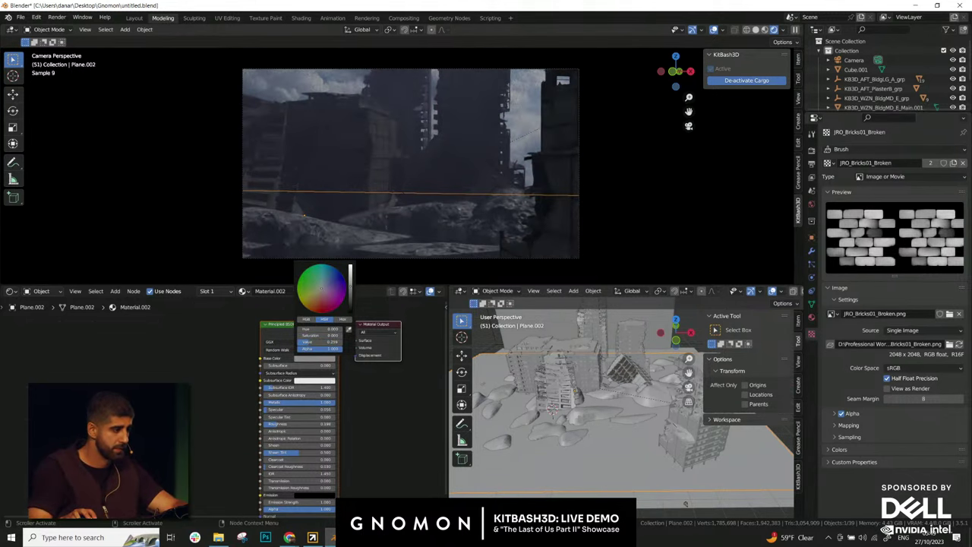
{"action": "scroll", "coordinate": [321, 285], "scroll_direction": "up", "scroll_amount": 6}
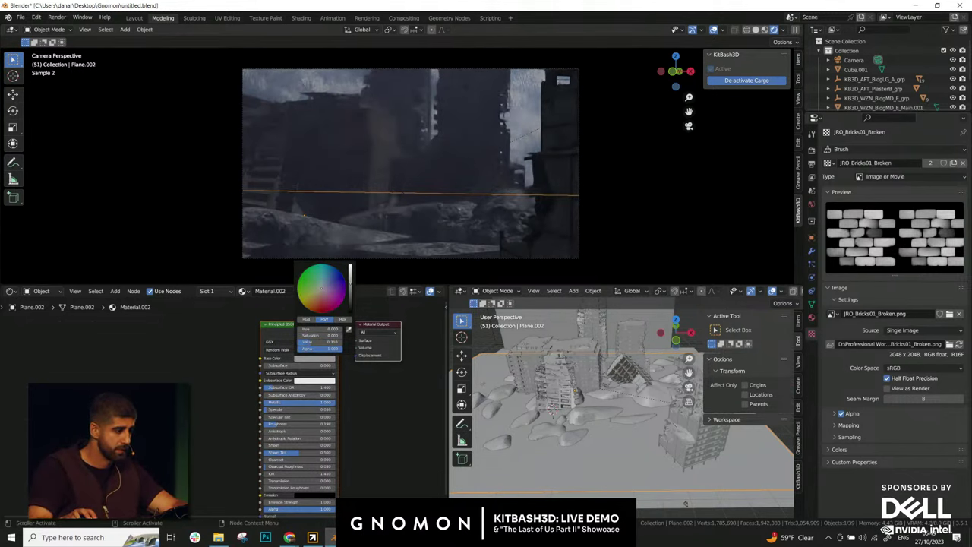
{"action": "left_click", "coordinate": [321, 285]}
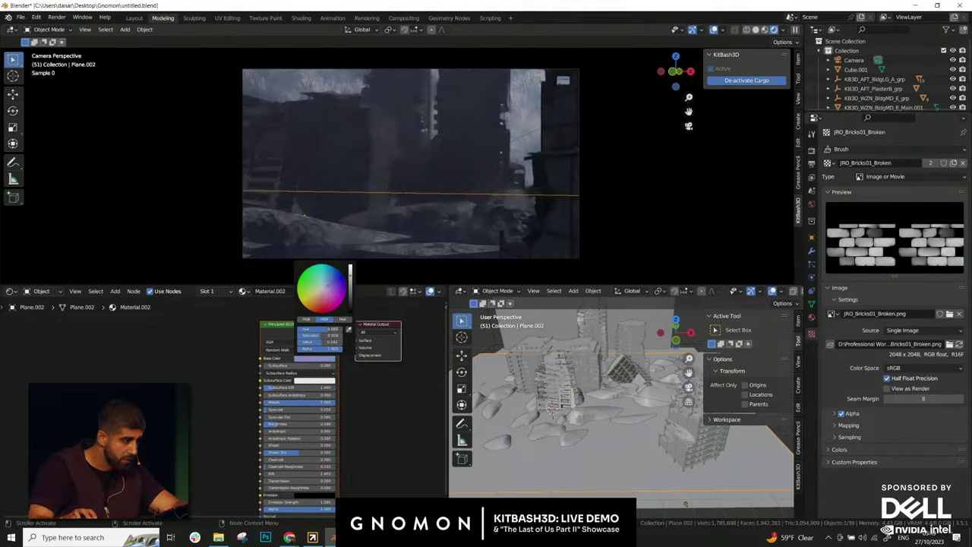
{"action": "left_click_drag", "start_coordinate": [352, 280], "coordinate": [352, 272]}
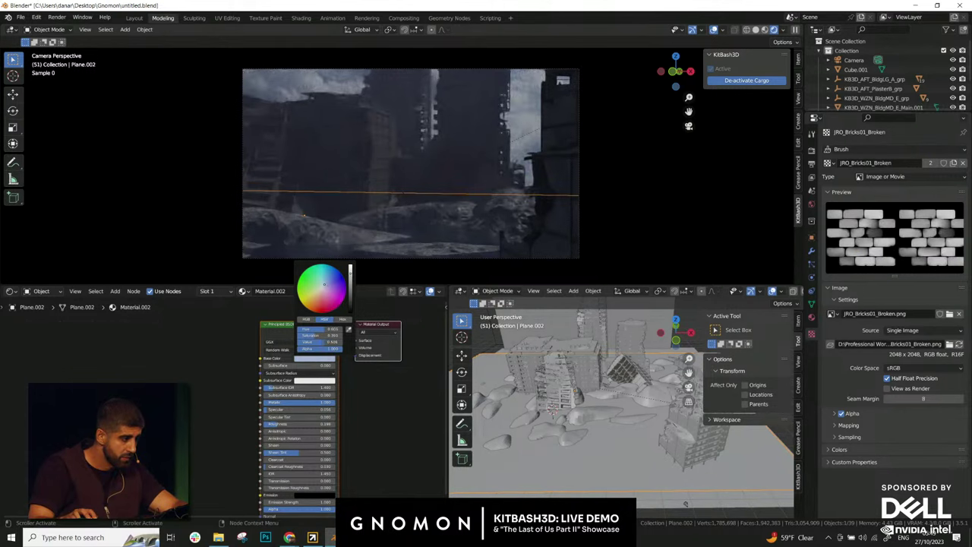
{"action": "left_click", "coordinate": [393, 393]}
- Add a Bump node and connect its Normal output to the Principled BSDF's Normal input
{"action": "middle_click_drag", "start_coordinate": [274, 374], "coordinate": [395, 308]}
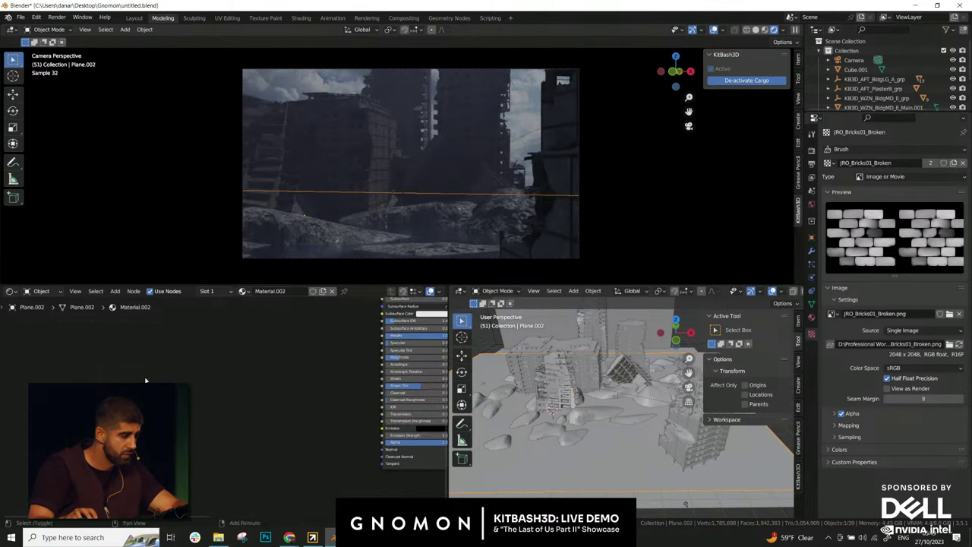
{"action": "key", "text": "shift+a"}
{"action": "type", "text": "s"}
{"action": "type", "text": "bump"}
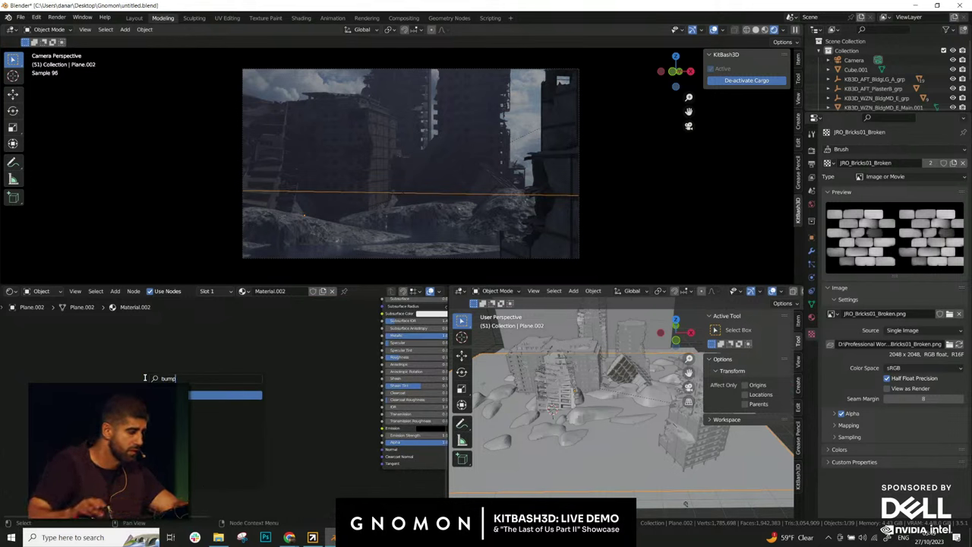
{"action": "key", "text": "Return"}
{"action": "left_click", "coordinate": [307, 408]}
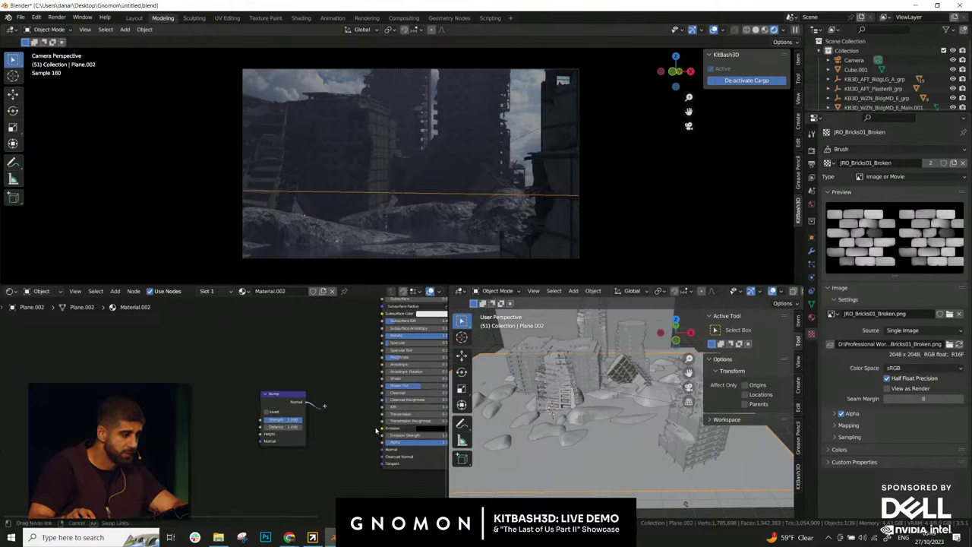
{"action": "left_click_drag", "start_coordinate": [306, 403], "coordinate": [382, 449]}
{"action": "middle_click_drag", "start_coordinate": [176, 358], "coordinate": [231, 375]}
{"action": "key", "text": "shift+a"}
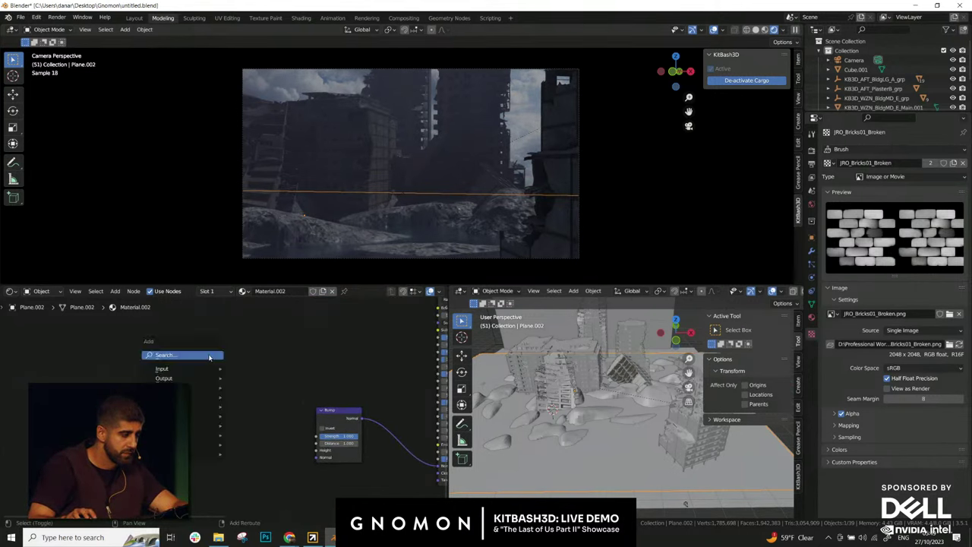
{"action": "left_click", "coordinate": [209, 354]}
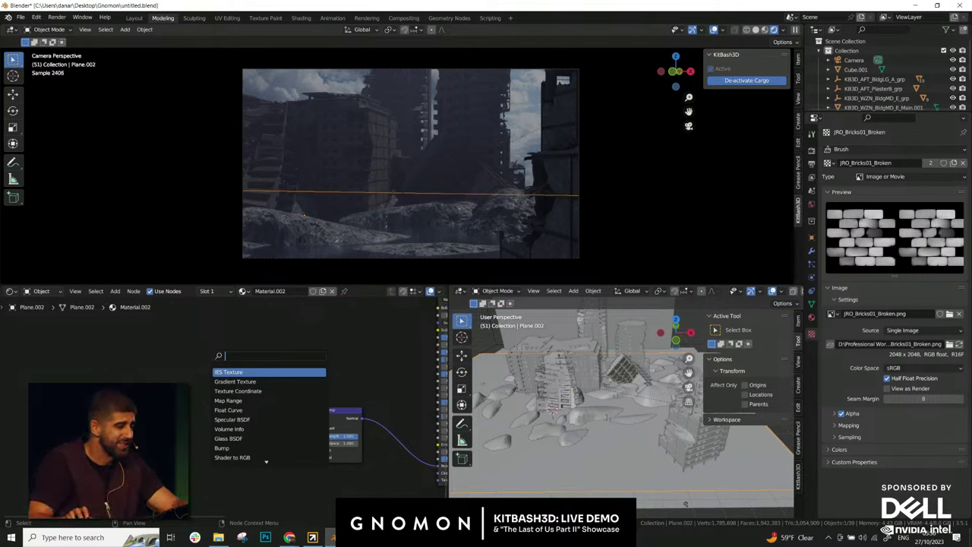
{"action": "middle_click_drag", "start_coordinate": [547, 402], "coordinate": [570, 365]}
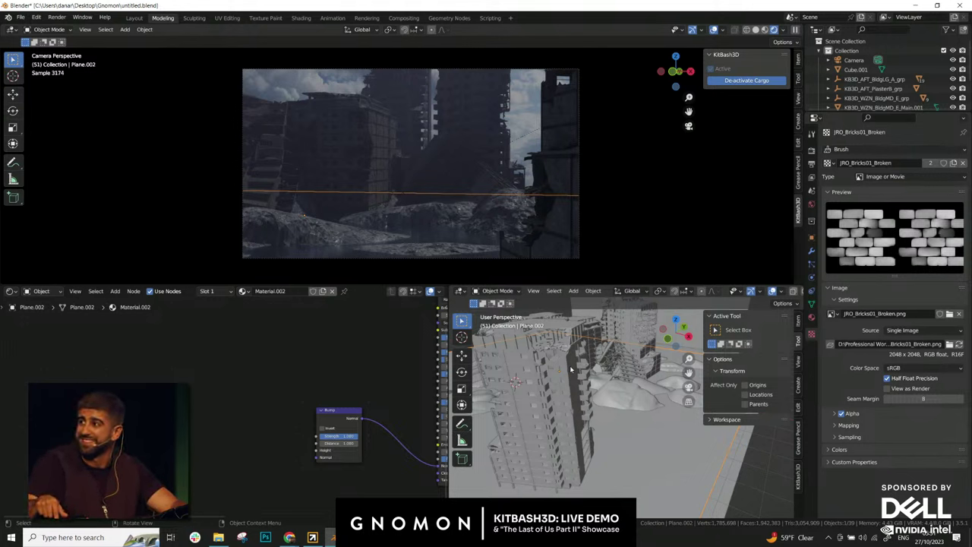
{"action": "key", "text": "w"}
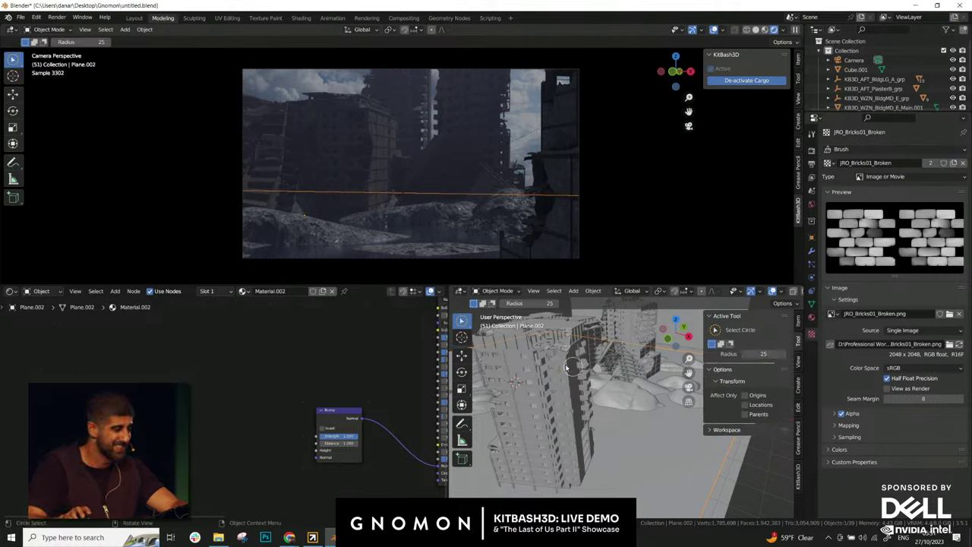
{"action": "middle_click_drag", "start_coordinate": [620, 390], "coordinate": [533, 402]}
{"action": "key", "text": "w"}
{"action": "scroll", "coordinate": [403, 156], "scroll_direction": "up", "scroll_amount": 2}
- Add a Noise Texture node and connect its output to the Bump node's Height input
{"action": "middle_click_drag", "start_coordinate": [415, 230], "coordinate": [431, 122], "text": "shift"}
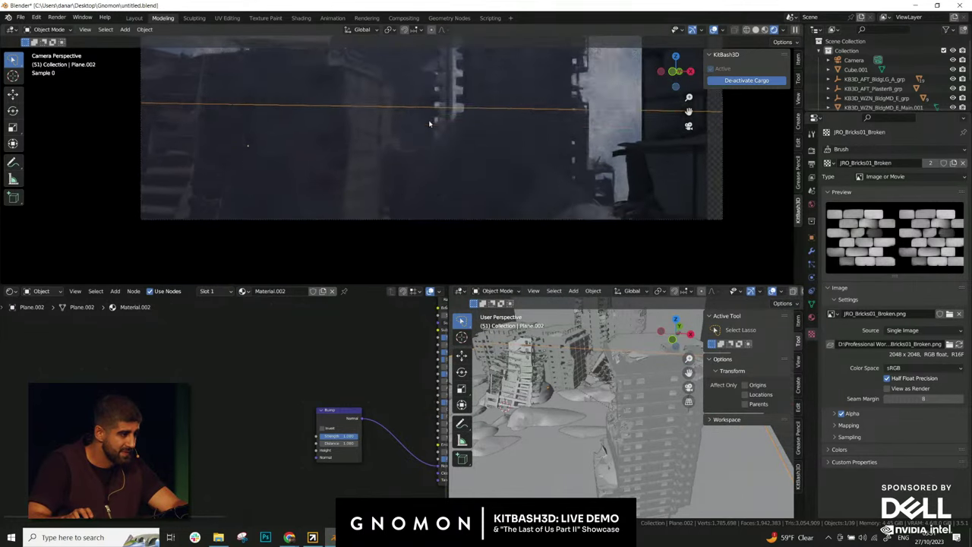
{"action": "scroll", "coordinate": [426, 163], "scroll_direction": "up", "scroll_amount": 2}
{"action": "middle_click_drag", "start_coordinate": [225, 361], "coordinate": [247, 355]}
{"action": "key", "text": "shift+a"}
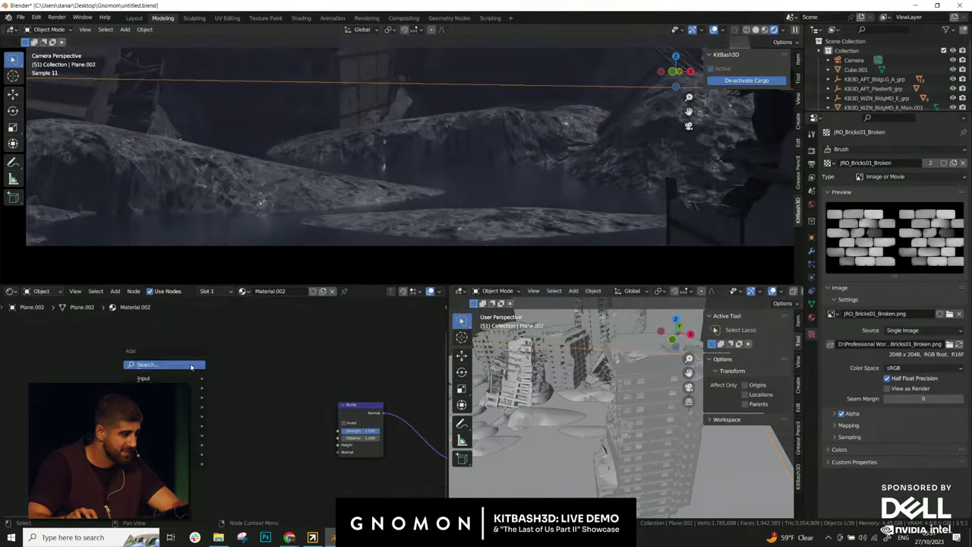
{"action": "type", "text": "noise"}
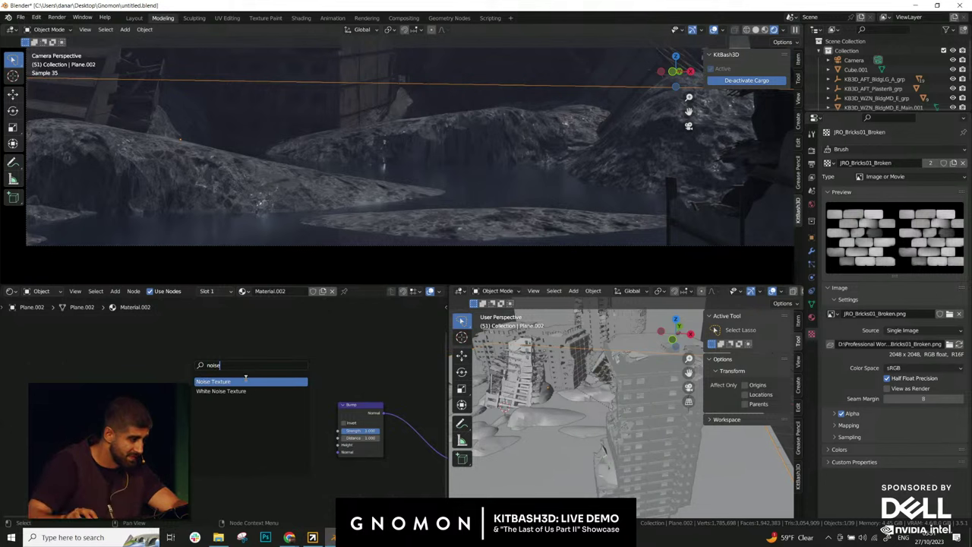
{"action": "key", "text": "Return"}
{"action": "left_click_drag", "start_coordinate": [179, 388], "coordinate": [337, 446]}
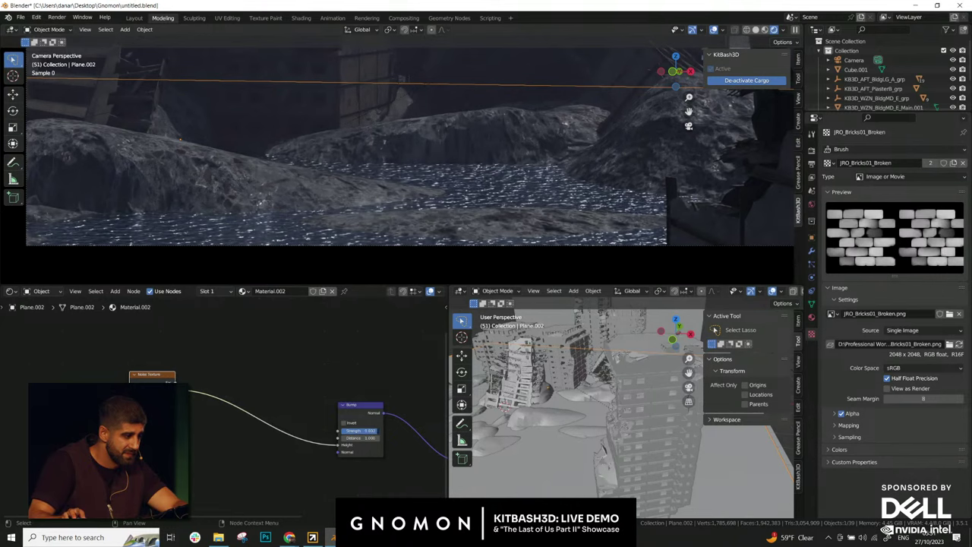
- Set the Bump node's Strength to 0.1 to calm the water ripples
{"action": "left_click_drag", "start_coordinate": [364, 431], "coordinate": [333, 431]}
{"action": "left_click", "coordinate": [371, 431]}
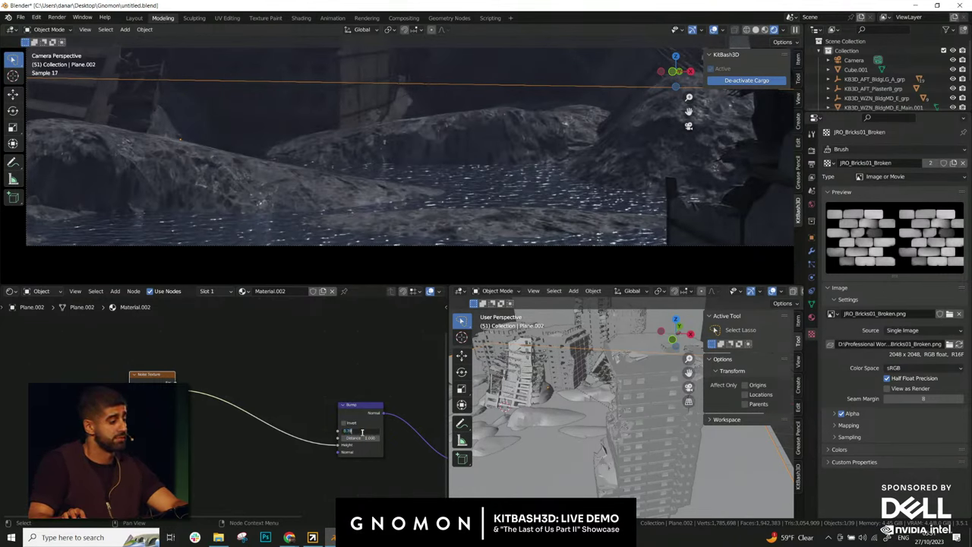
{"action": "type", "text": "0.1"}
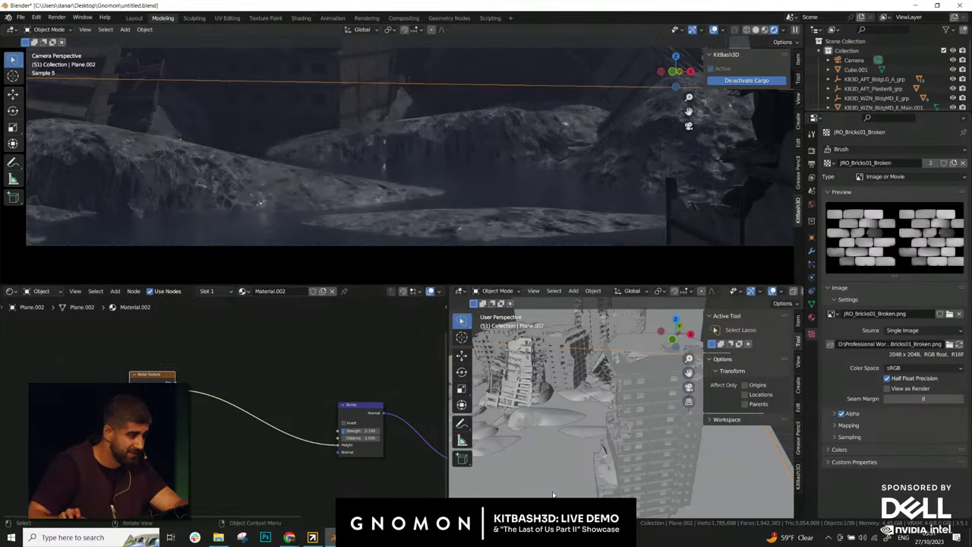
{"action": "key", "text": "Return"}
{"action": "scroll", "coordinate": [478, 158], "scroll_direction": "down", "scroll_amount": 1}
{"action": "middle_click_drag", "start_coordinate": [439, 147], "coordinate": [421, 180], "text": "shift"}
{"action": "scroll", "coordinate": [421, 180], "scroll_direction": "up", "scroll_amount": 1}
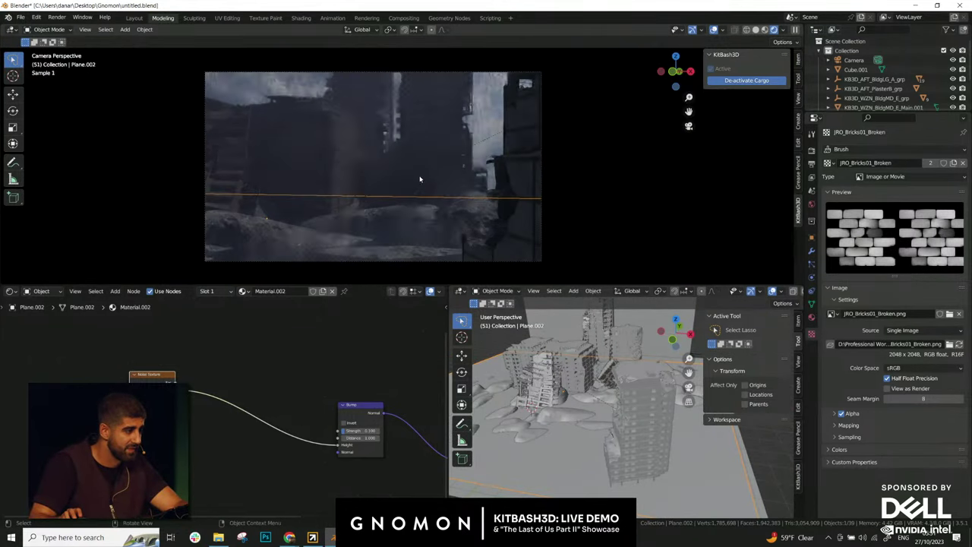
- Deselect the water plane and switch to the KitBash3D Cargo app
{"action": "scroll", "coordinate": [636, 413], "scroll_direction": "down", "scroll_amount": 3}
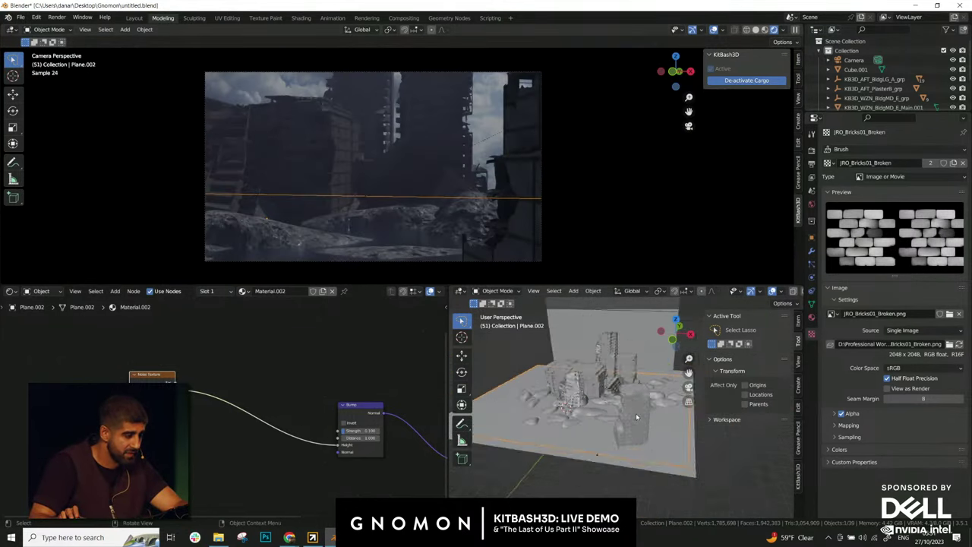
{"action": "scroll", "coordinate": [637, 416], "scroll_direction": "down", "scroll_amount": 2}
{"action": "left_click", "coordinate": [627, 492]}
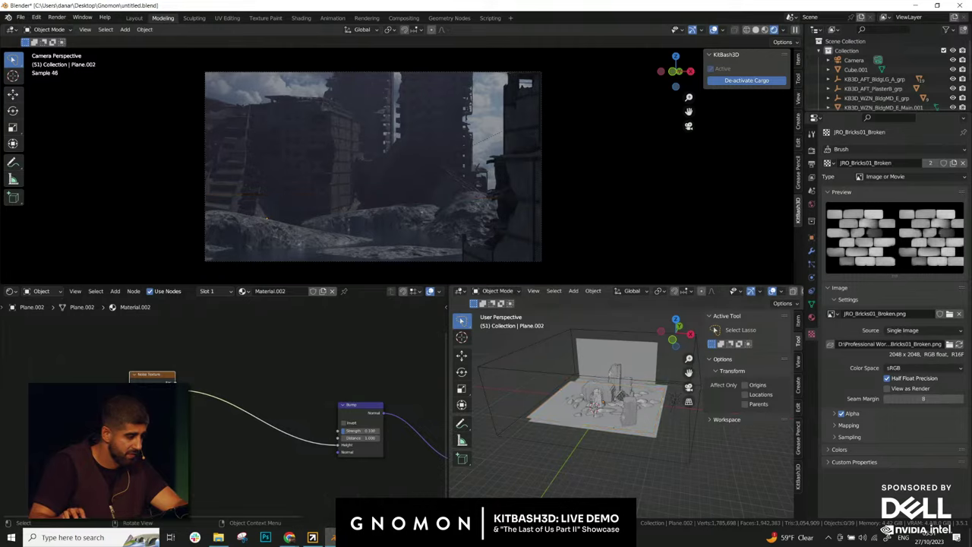
{"action": "left_click", "coordinate": [313, 537]}
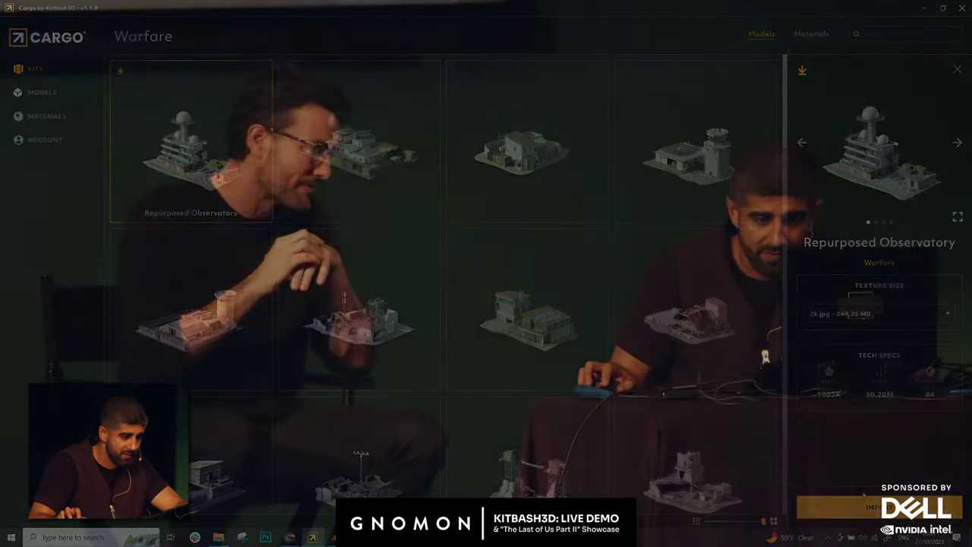
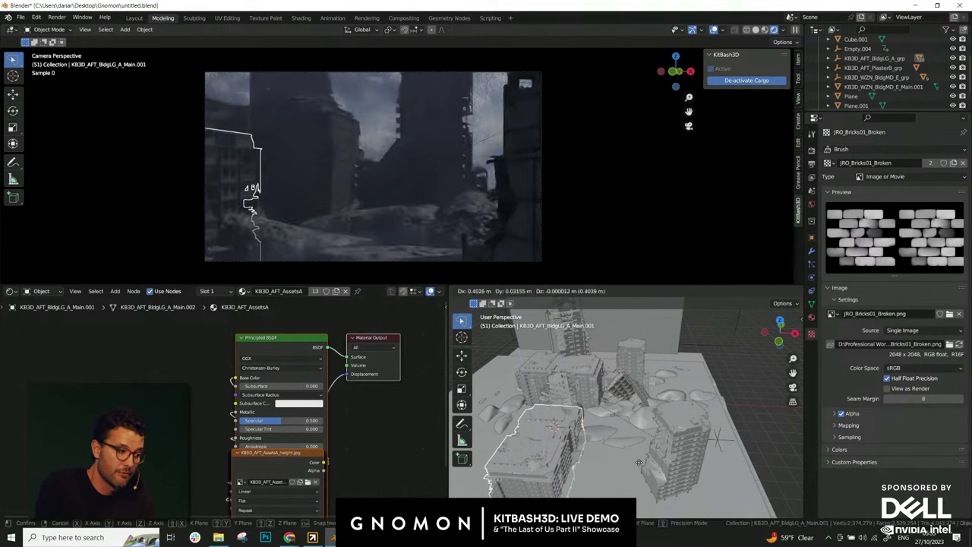
- Rotate and scale the newly placed building beside the camera view, and shift it along the X axis
{"action": "key", "text": "r"}
{"action": "left_click", "coordinate": [642, 460]}
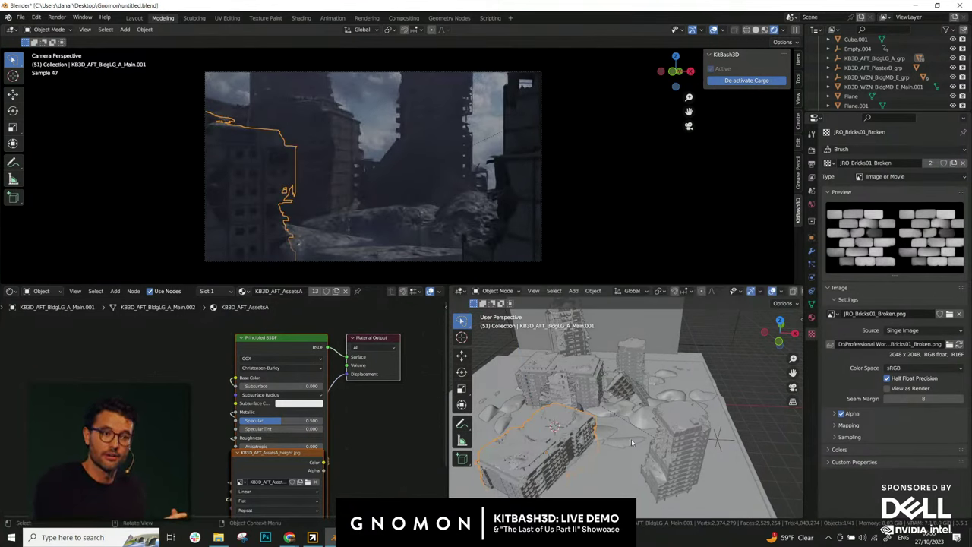
{"action": "mouse_move", "coordinate": [615, 421]}
{"action": "middle_mouse_down"}
{"action": "mouse_move", "coordinate": [648, 407]}
{"action": "mouse_move", "coordinate": [627, 418]}
{"action": "middle_mouse_up"}
{"action": "key", "text": "s"}
{"action": "left_click", "coordinate": [640, 403]}
{"action": "key", "text": "g"}
{"action": "key", "text": "x"}
{"action": "left_click", "coordinate": [637, 422]}
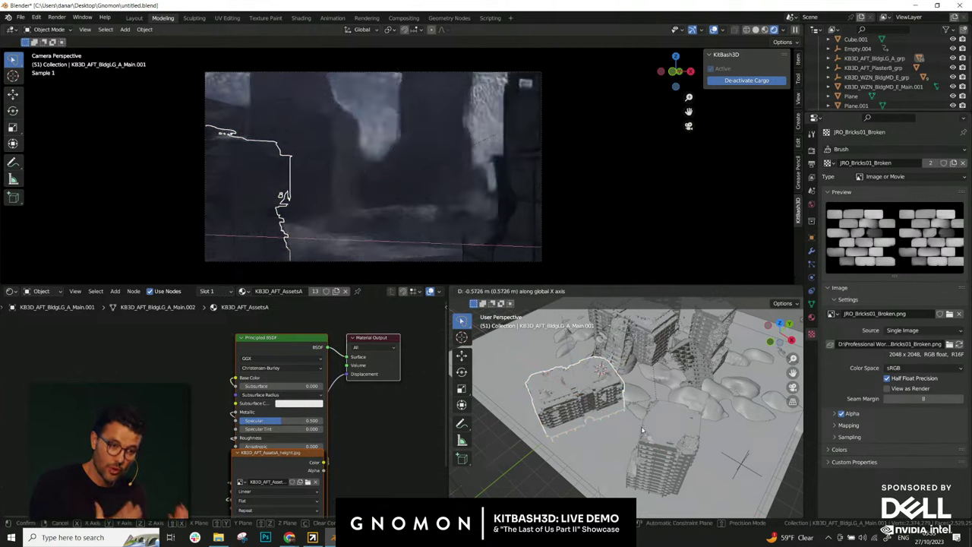
- Select the camera and set its focal length to 35.6 mm
{"action": "middle_click_drag", "start_coordinate": [640, 423], "coordinate": [668, 463]}
{"action": "left_click", "coordinate": [721, 493]}
{"action": "middle_click_drag", "start_coordinate": [721, 494], "coordinate": [630, 410]}
{"action": "left_click", "coordinate": [551, 387]}
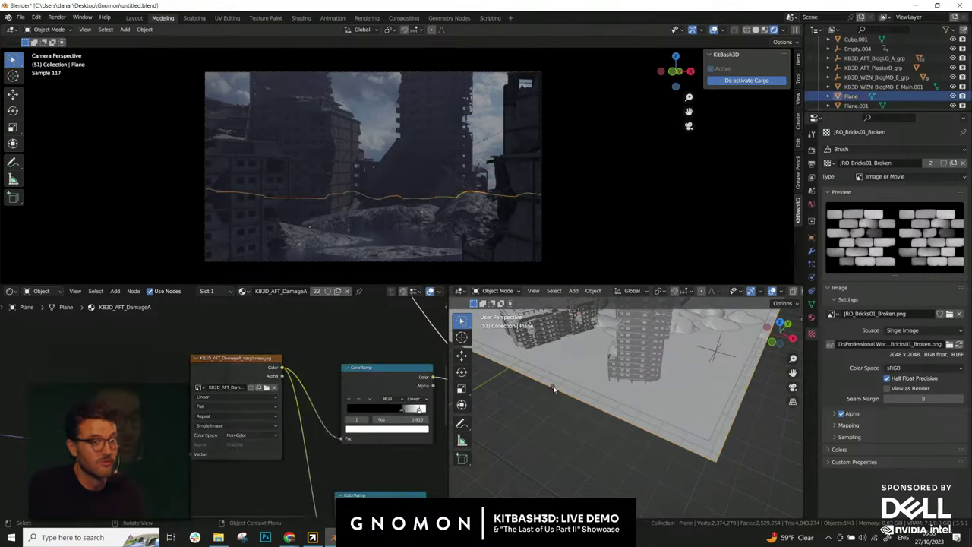
{"action": "left_click", "coordinate": [811, 278]}
{"action": "left_click_drag", "start_coordinate": [916, 194], "coordinate": [870, 195]}
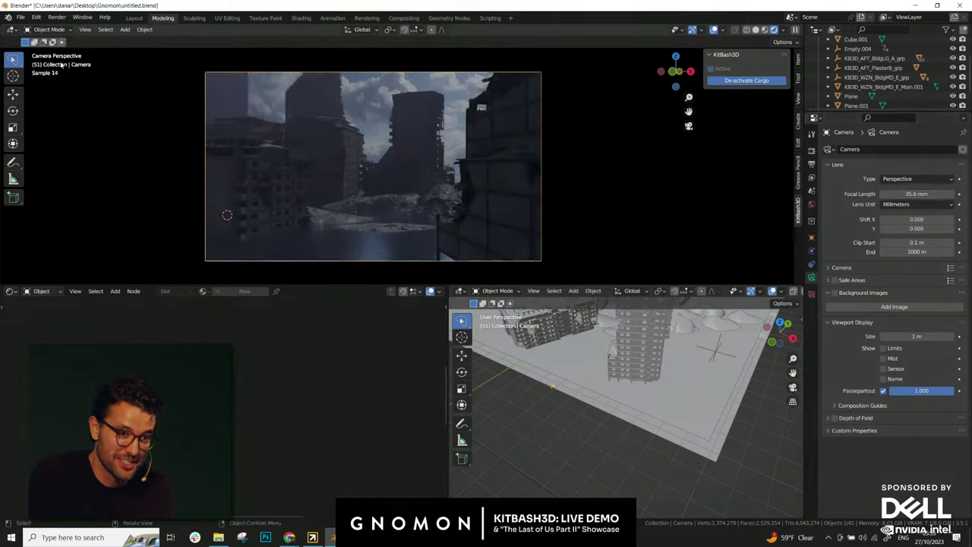
- Reposition the camera with Walk Navigation, moving it forward, sideways to the right and down toward the water
{"action": "left_click", "coordinate": [85, 29]}
{"action": "mouse_move", "coordinate": [106, 157]}
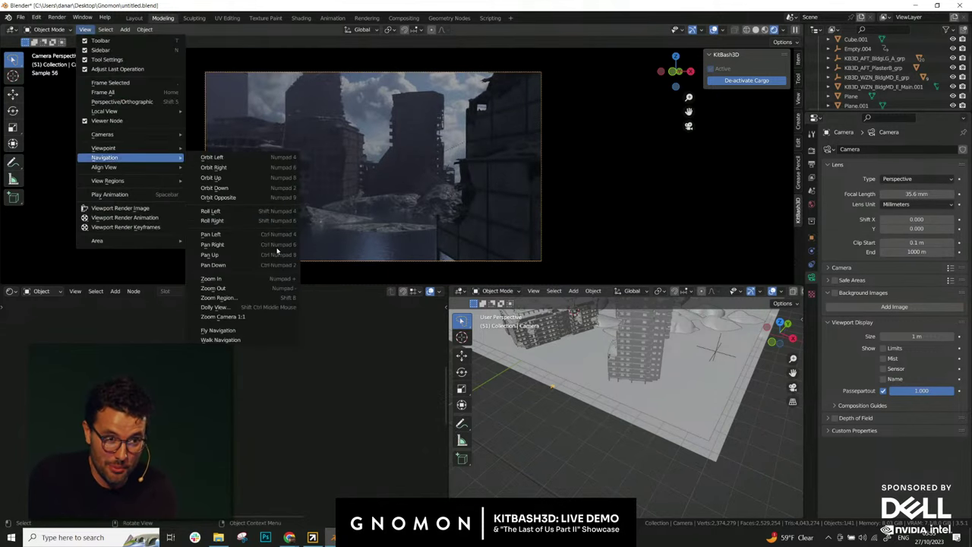
{"action": "left_click", "coordinate": [278, 339]}
{"action": "key", "text": "w"}
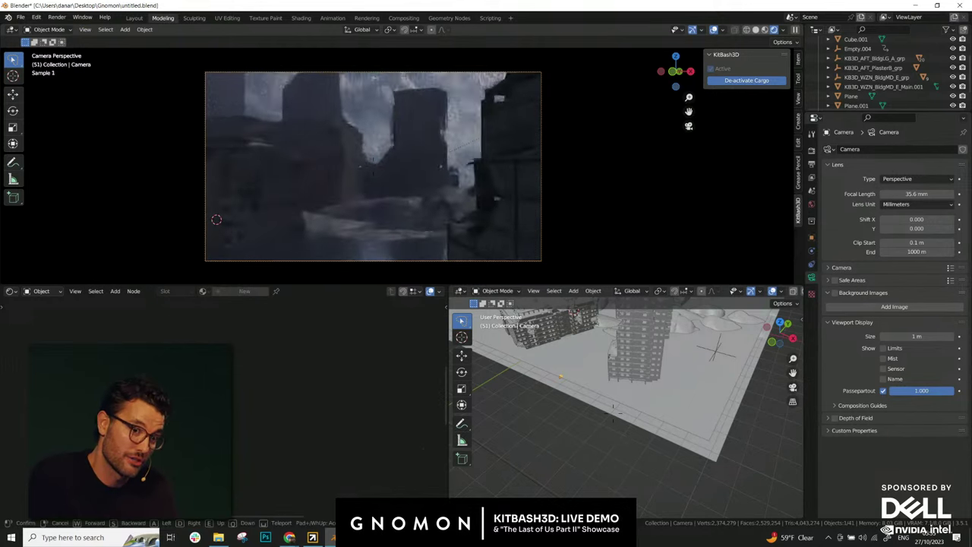
{"action": "key", "text": "d"}
{"action": "key", "text": "q"}
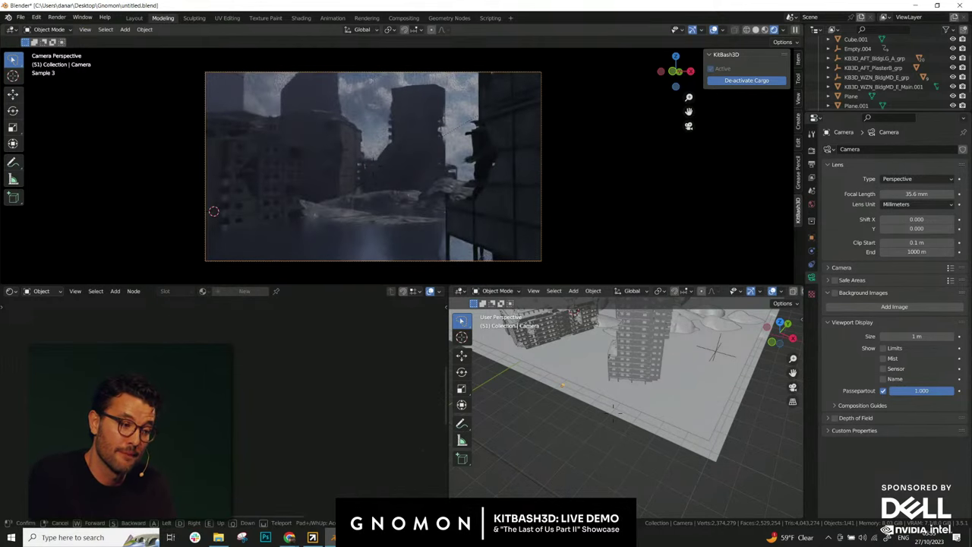
{"action": "left_click", "coordinate": [613, 413]}
- Enlarge the sky backdrop plane and shift it along the X axis to cover the camera frame
{"action": "middle_click_drag", "start_coordinate": [625, 369], "coordinate": [543, 424], "text": "shift"}
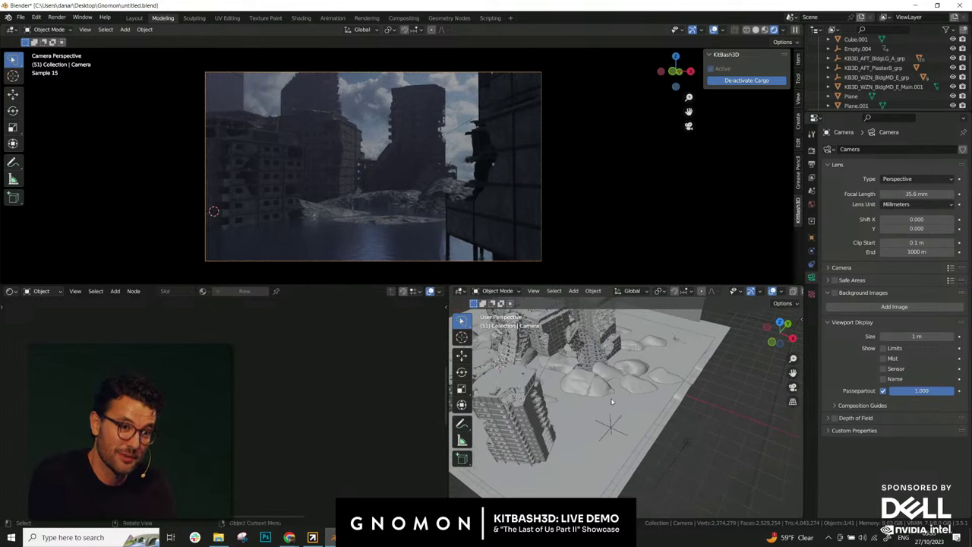
{"action": "scroll", "coordinate": [635, 335], "scroll_direction": "down", "scroll_amount": 9}
{"action": "left_click", "coordinate": [634, 348]}
{"action": "middle_click_drag", "start_coordinate": [635, 349], "coordinate": [679, 369]}
{"action": "key", "text": "s"}
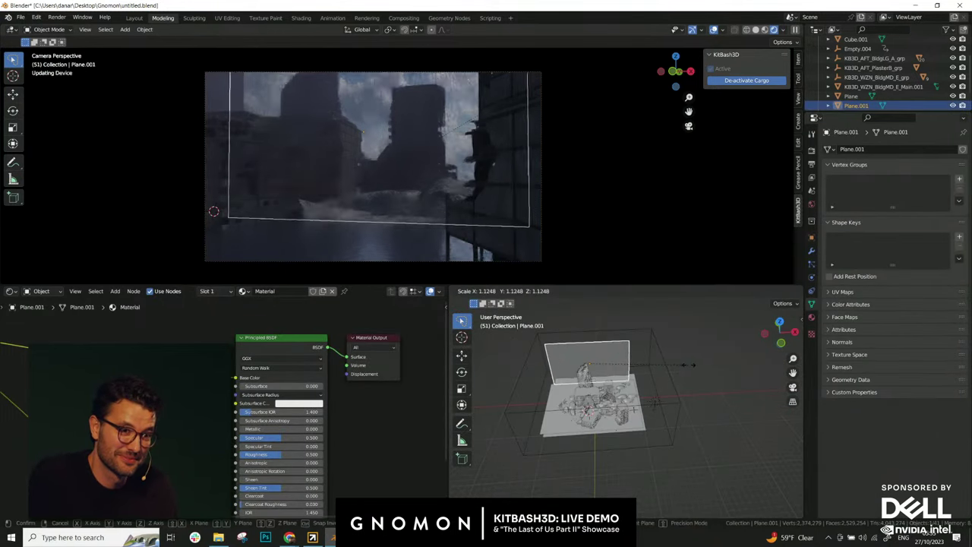
{"action": "left_click", "coordinate": [672, 370]}
{"action": "key", "text": "g"}
{"action": "key", "text": "x"}
{"action": "left_click", "coordinate": [667, 371]}
{"action": "key", "text": "s"}
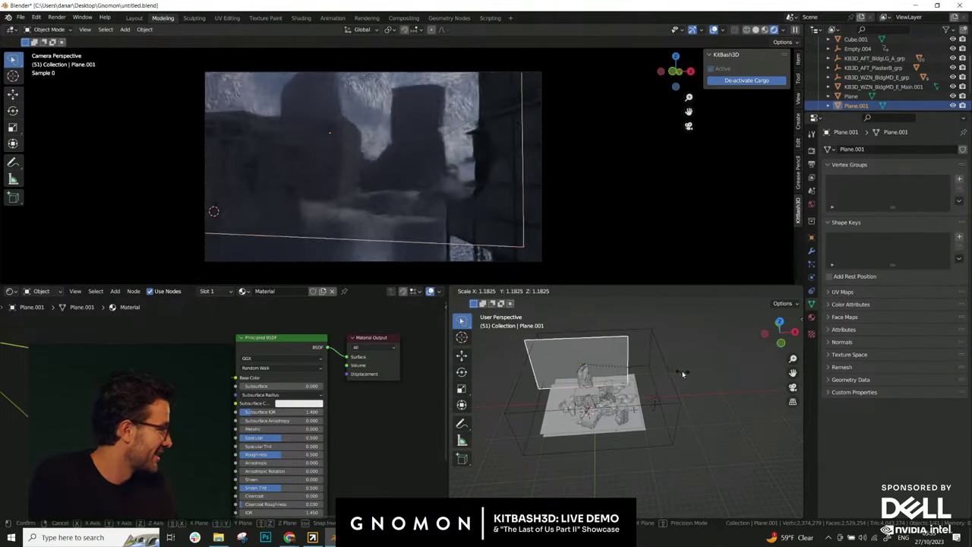
{"action": "left_click", "coordinate": [695, 381]}
- Select the sculpted ground plane and duplicate it along the Y axis toward the camera's foreground
{"action": "left_click", "coordinate": [671, 436]}
{"action": "scroll", "coordinate": [619, 425], "scroll_direction": "up", "scroll_amount": 4}
{"action": "middle_click_drag", "start_coordinate": [671, 435], "coordinate": [646, 401]}
{"action": "left_click", "coordinate": [574, 408]}
{"action": "scroll", "coordinate": [574, 408], "scroll_direction": "up", "scroll_amount": 5}
{"action": "left_click", "coordinate": [688, 388]}
{"action": "scroll", "coordinate": [688, 388], "scroll_direction": "down", "scroll_amount": 6}
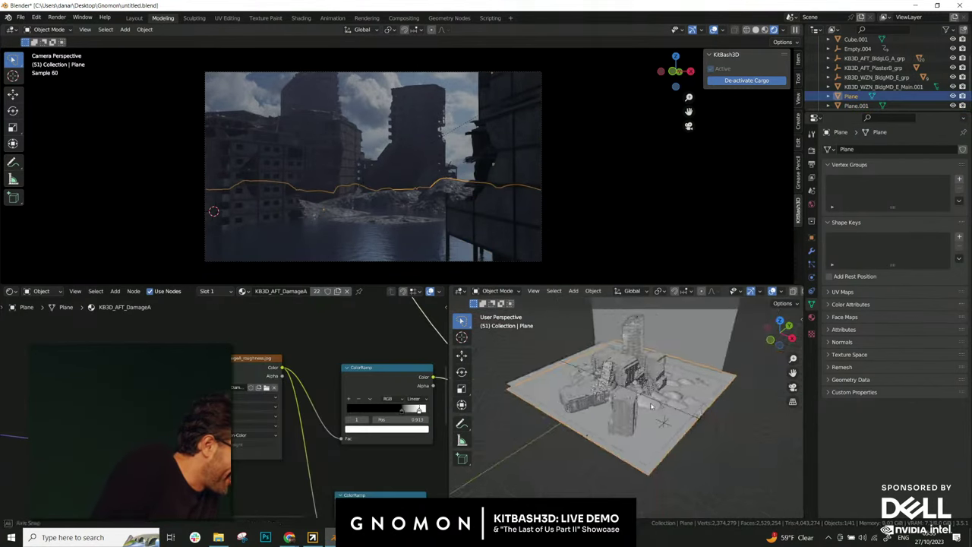
{"action": "middle_click_drag", "start_coordinate": [759, 422], "coordinate": [706, 433]}
{"action": "key", "text": "shift+d"}
{"action": "key", "text": "y"}
{"action": "left_click", "coordinate": [614, 429]}
- Scale the duplicated ground along the Z axis and adjust its height
{"action": "middle_click_drag", "start_coordinate": [614, 430], "coordinate": [733, 395]}
{"action": "key", "text": "s"}
{"action": "key", "text": "z"}
{"action": "left_click", "coordinate": [711, 432]}
{"action": "key", "text": "g"}
{"action": "key", "text": "z"}
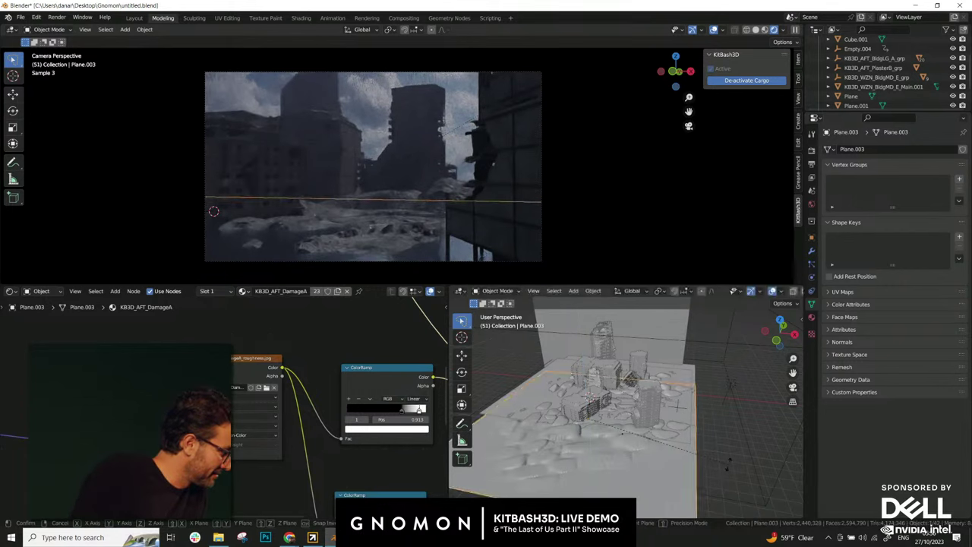
- Rotate the duplicated foreground ground plane and adjust its overall scale
{"action": "key", "text": "r"}
{"action": "key", "text": "s"}
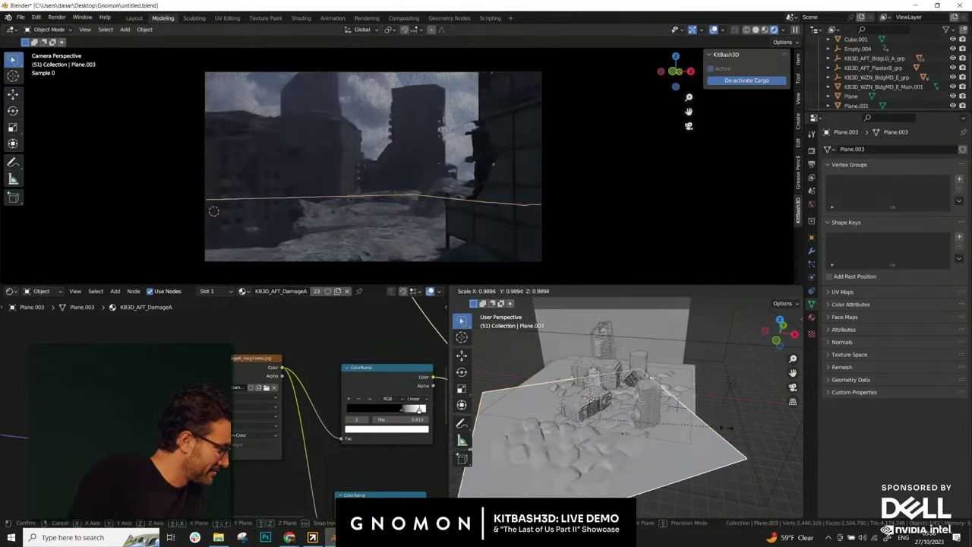
{"action": "left_click", "coordinate": [663, 444]}
{"action": "scroll", "coordinate": [663, 454], "scroll_direction": "up", "scroll_amount": 4}
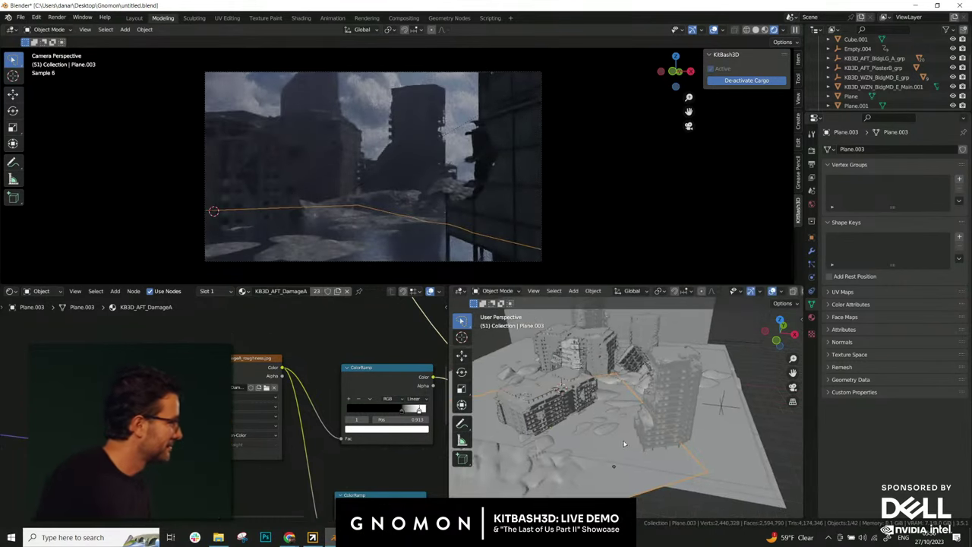
- Adjust the duplicated ground's height along Z, scale its relief along the Z axis and deselect it
{"action": "middle_click_drag", "start_coordinate": [623, 440], "coordinate": [648, 452]}
{"action": "key", "text": "g"}
{"action": "key", "text": "z"}
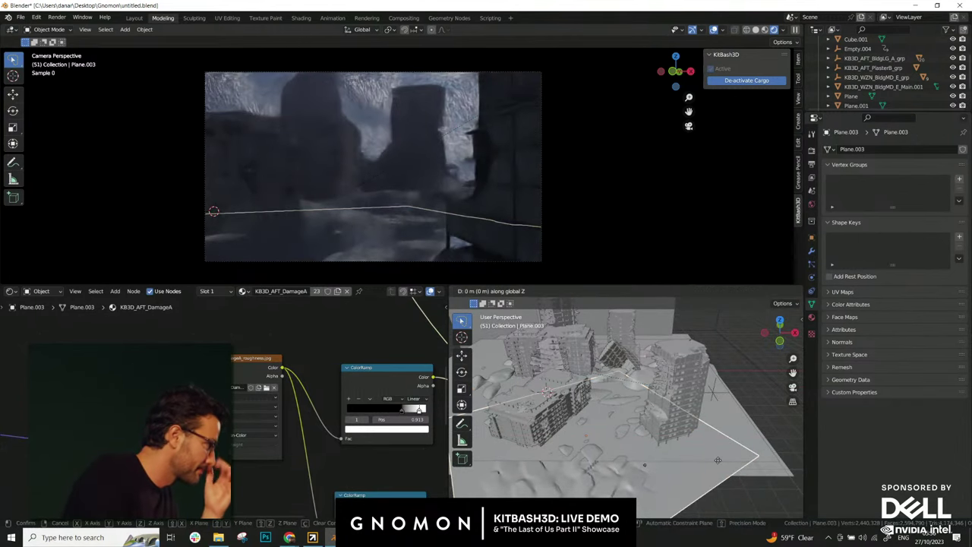
{"action": "left_click", "coordinate": [718, 456]}
{"action": "key", "text": "s"}
{"action": "key", "text": "z"}
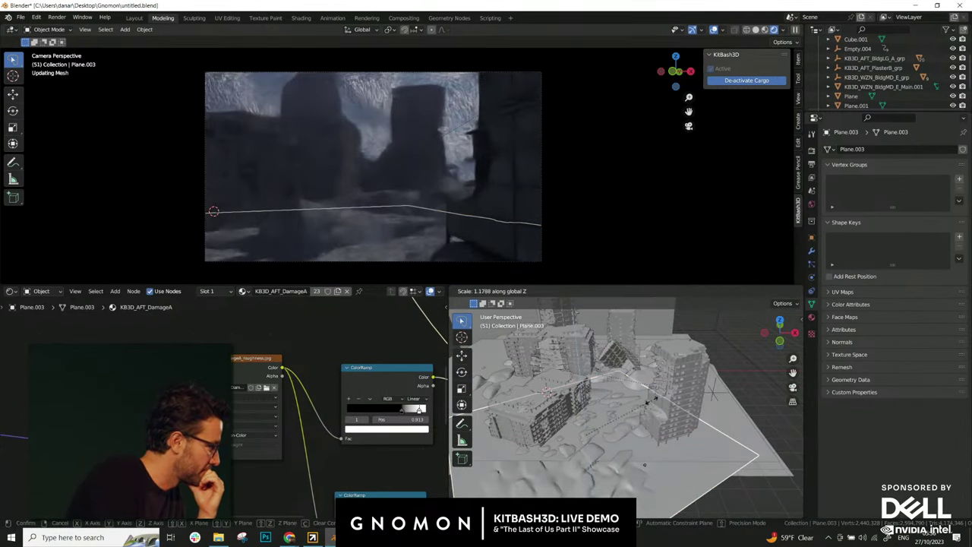
{"action": "left_click", "coordinate": [681, 447]}
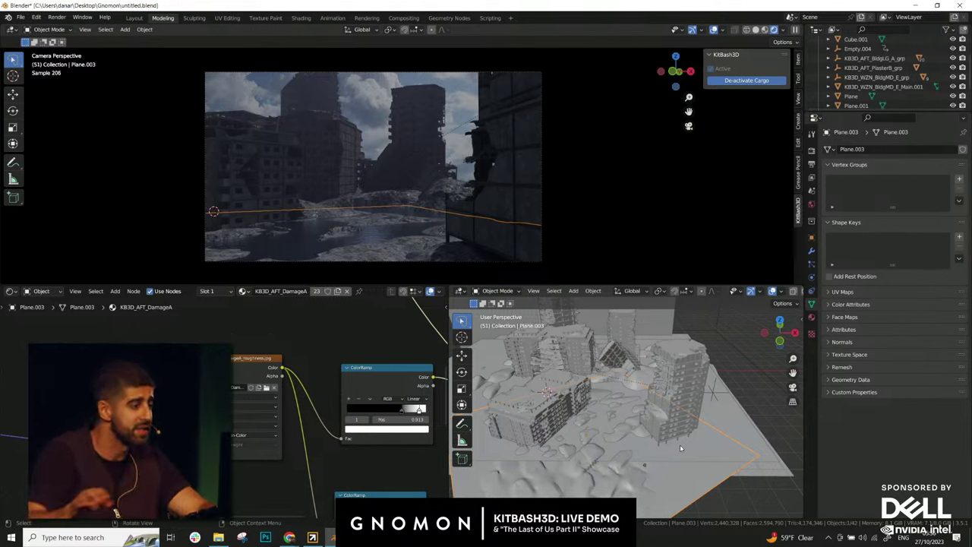
{"action": "middle_click_drag", "start_coordinate": [681, 501], "coordinate": [712, 456]}
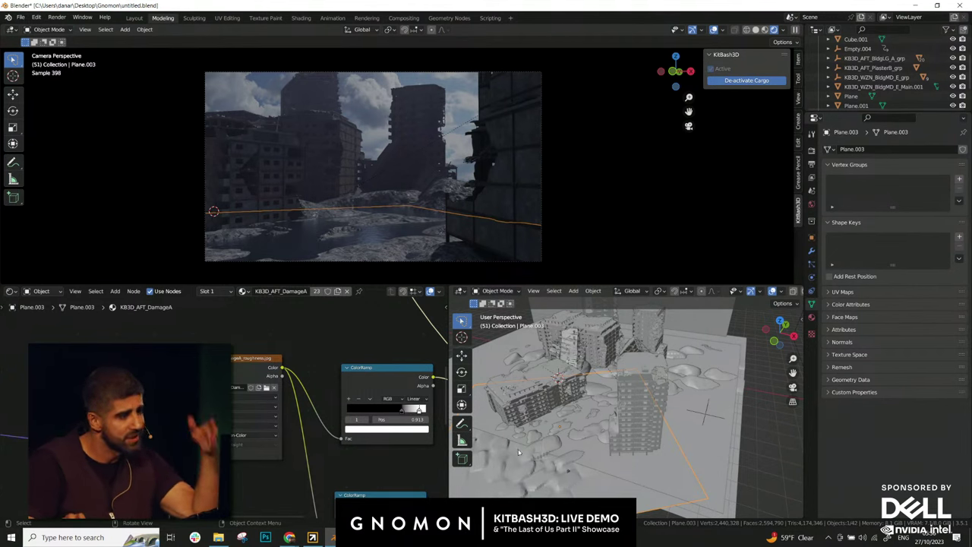
{"action": "left_click", "coordinate": [752, 453]}
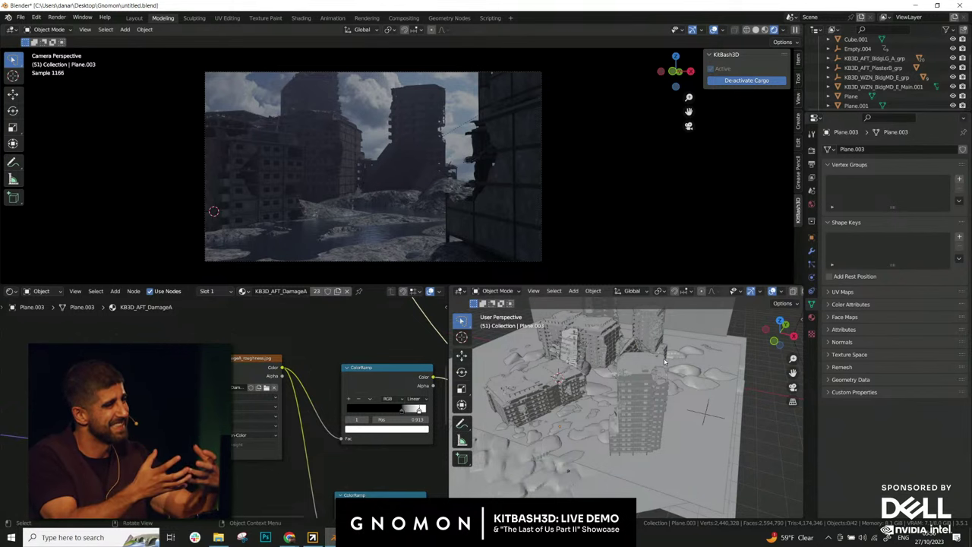
{"action": "middle_click_drag", "start_coordinate": [616, 399], "coordinate": [573, 394]}
{"action": "left_click", "coordinate": [569, 394]}
{"action": "middle_click_drag", "start_coordinate": [637, 395], "coordinate": [543, 427]}
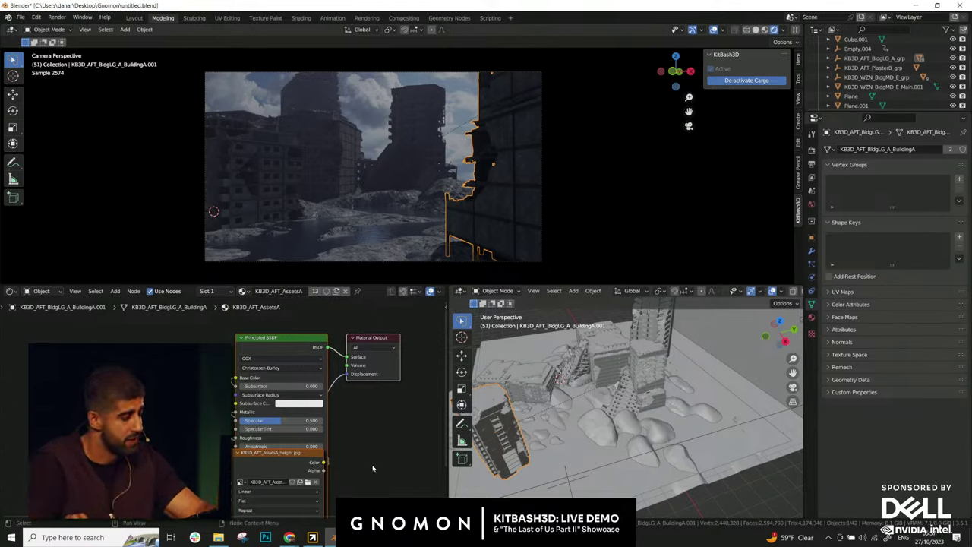
{"action": "middle_click_drag", "start_coordinate": [533, 435], "coordinate": [701, 468]}
{"action": "scroll", "coordinate": [660, 436], "scroll_direction": "down", "scroll_amount": 4}
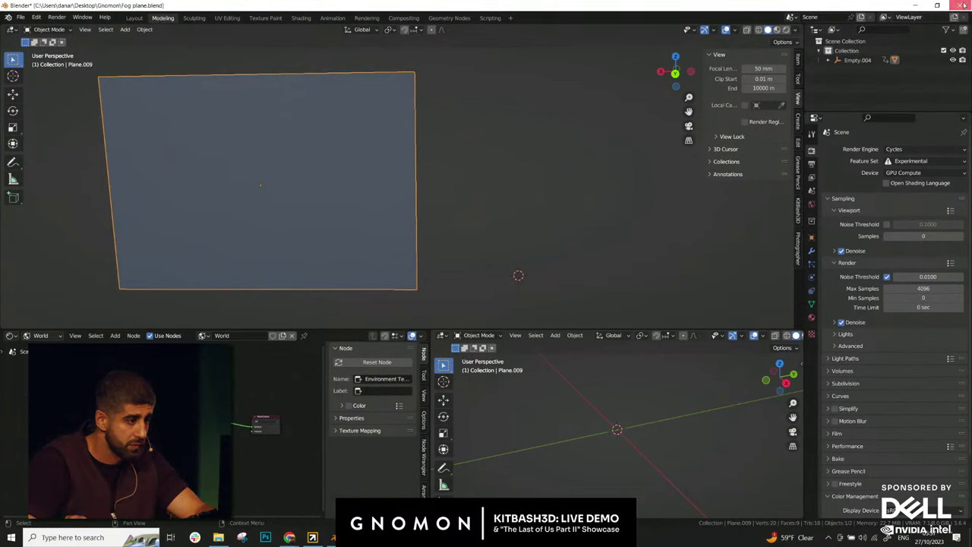
- Close the Fog plane Blender file, import City Block from Cargo's Future Slums kit and return to the city scene in Blender
{"action": "left_click", "coordinate": [964, 5]}
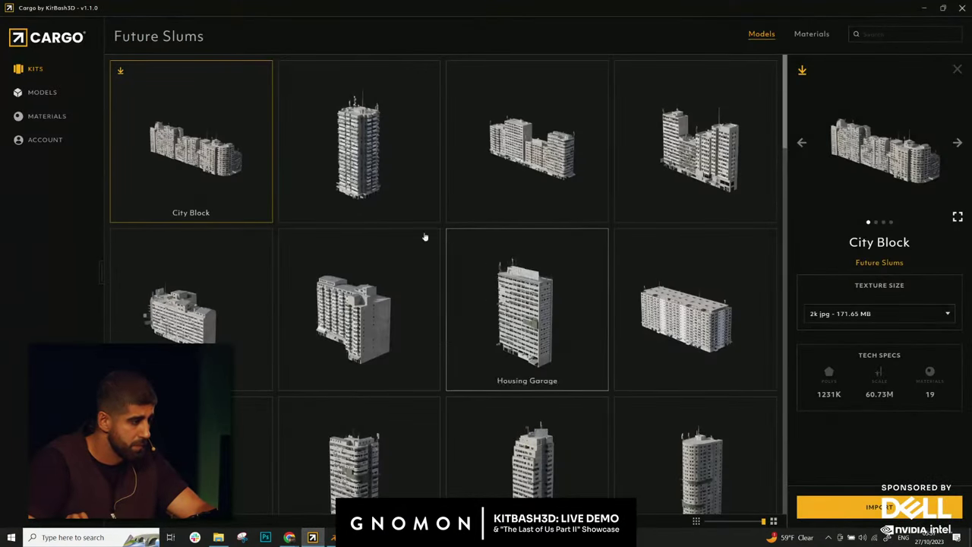
{"action": "left_click", "coordinate": [868, 507]}
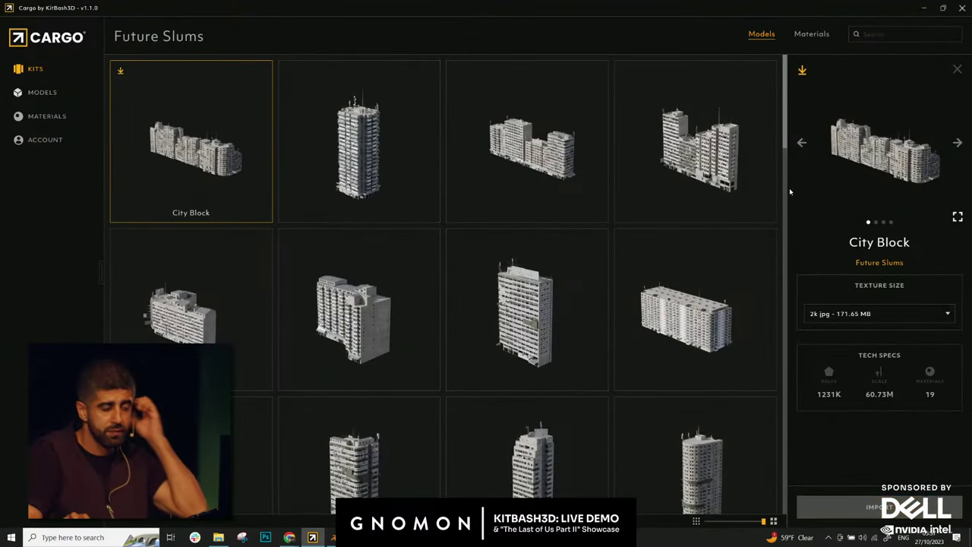
{"action": "left_click", "coordinate": [333, 538]}
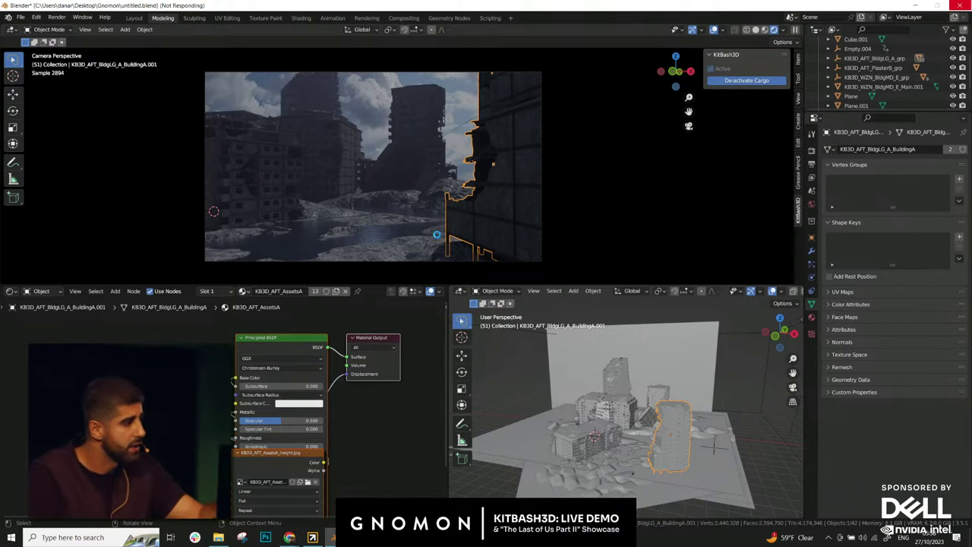
- Select the imported City Block's parent group, KB3D_FTS_Block_F_grp, and move it along the Y axis
{"action": "middle_click_drag", "start_coordinate": [614, 460], "coordinate": [708, 434]}
{"action": "left_click", "coordinate": [709, 435]}
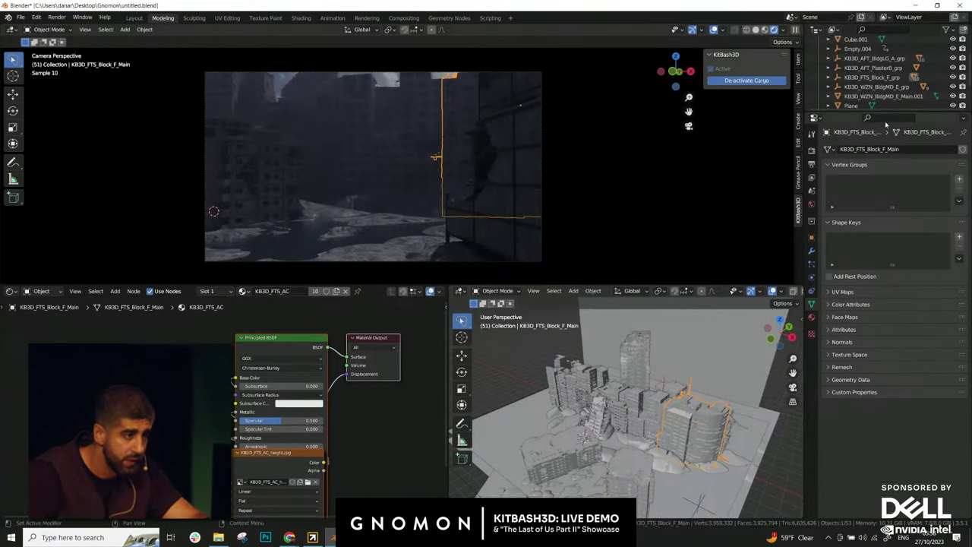
{"action": "left_click", "coordinate": [882, 78]}
{"action": "key", "text": "g"}
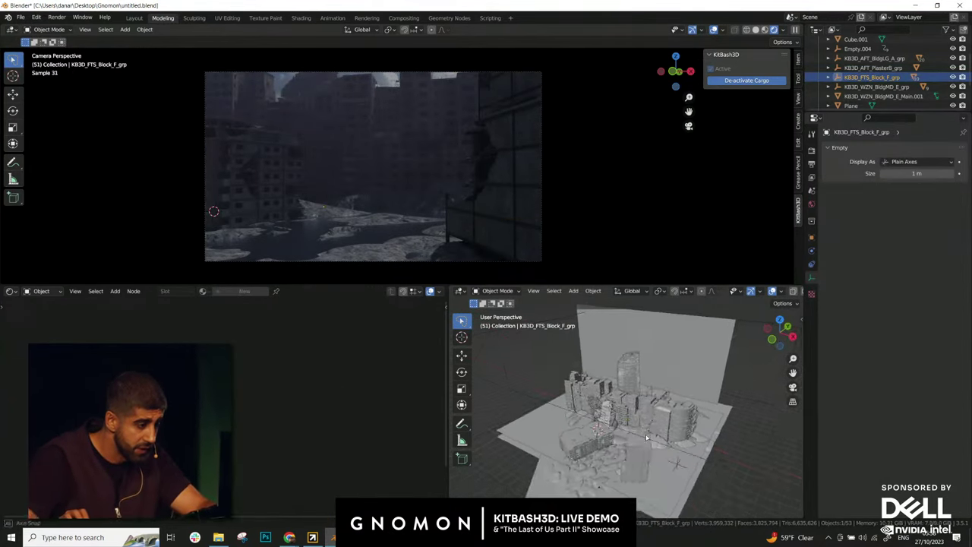
{"action": "key", "text": "y"}
{"action": "left_click", "coordinate": [713, 431]}
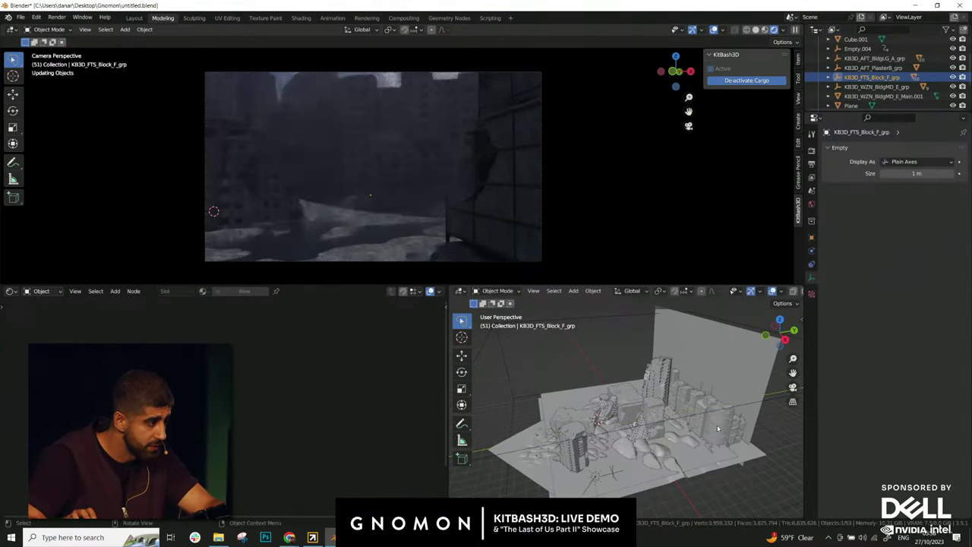
- Switch to File Explorer, open the Cudi test video from the Downloads folder in VLC and show it full screen
{"action": "key", "text": "alt+Tab"}
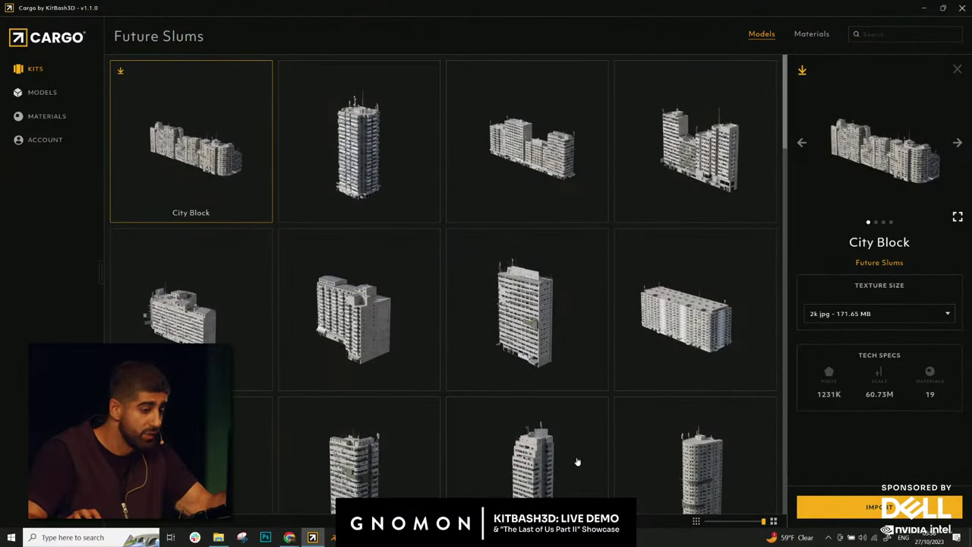
{"action": "left_click", "coordinate": [218, 537]}
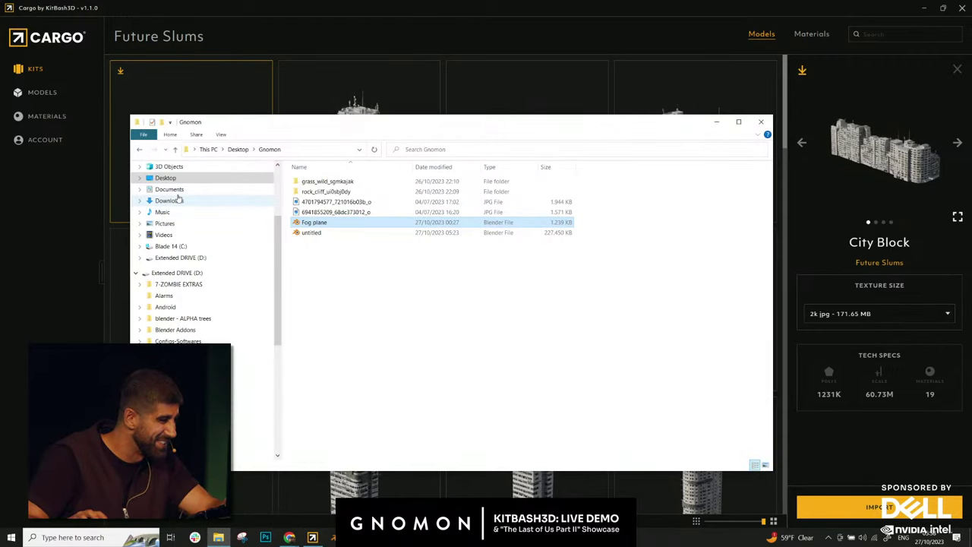
{"action": "left_click", "coordinate": [169, 200]}
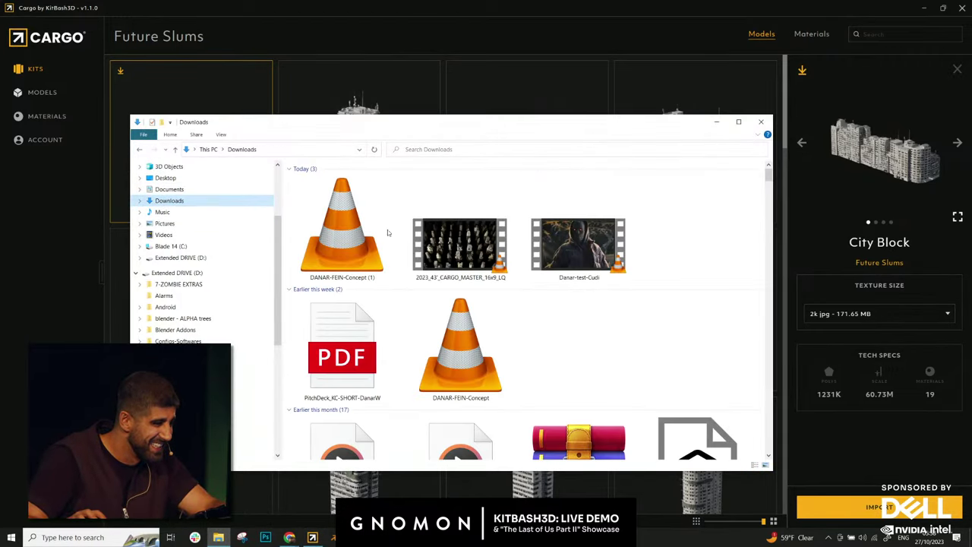
{"action": "left_click", "coordinate": [557, 242]}
{"action": "double_click", "coordinate": [558, 242]}
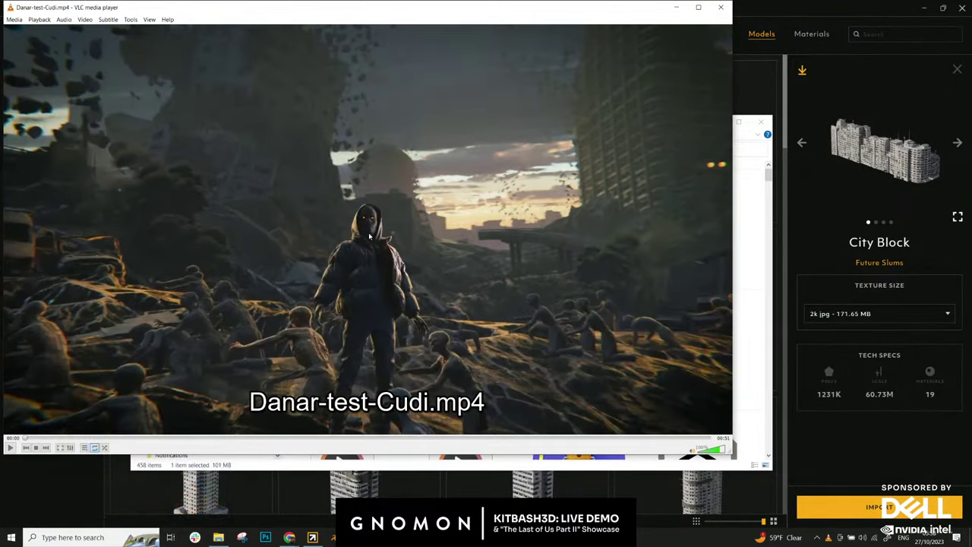
{"action": "double_click", "coordinate": [371, 237]}
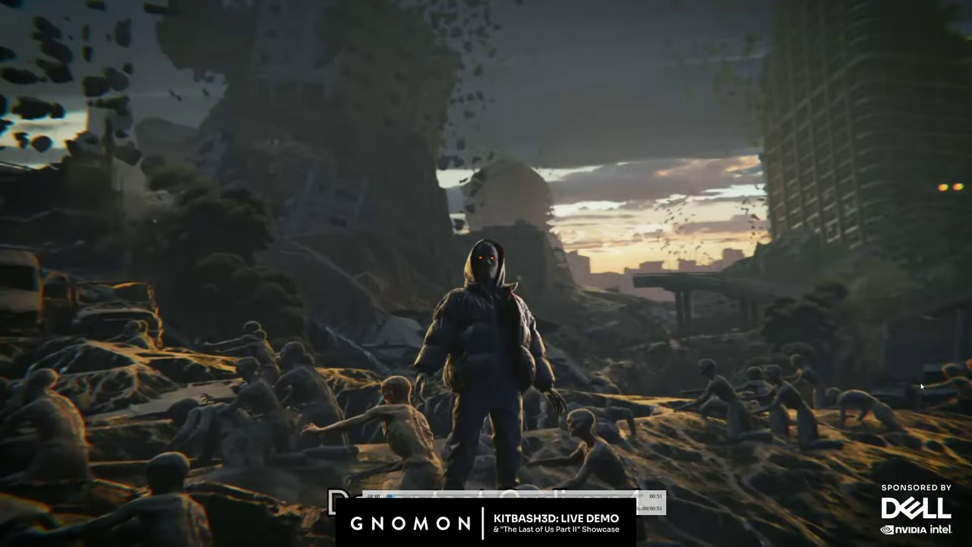